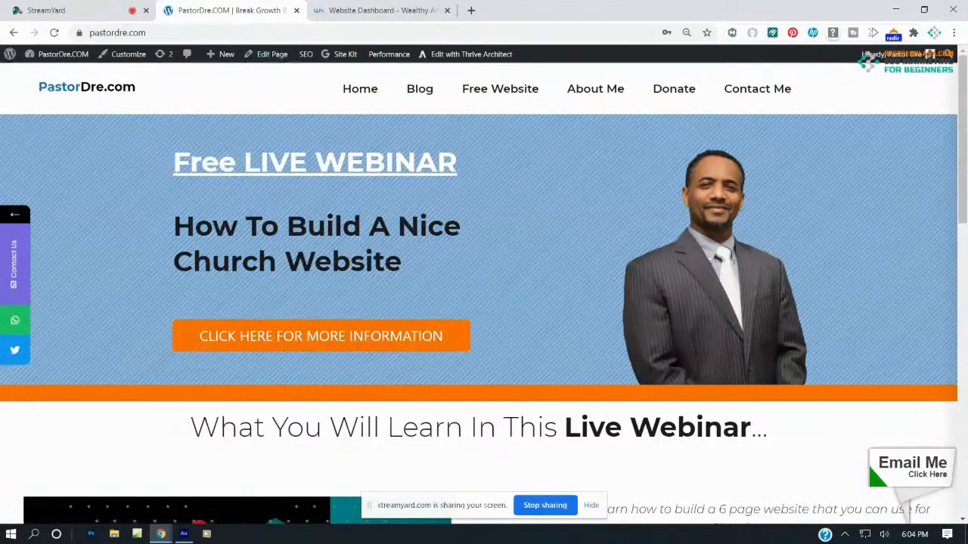
Load mychurchwebsite.siterubix.com in a new tab and scroll through the On Fire Church homepage
{"action": "left_click", "coordinate": [470, 9]}
{"action": "left_click", "coordinate": [459, 33]}
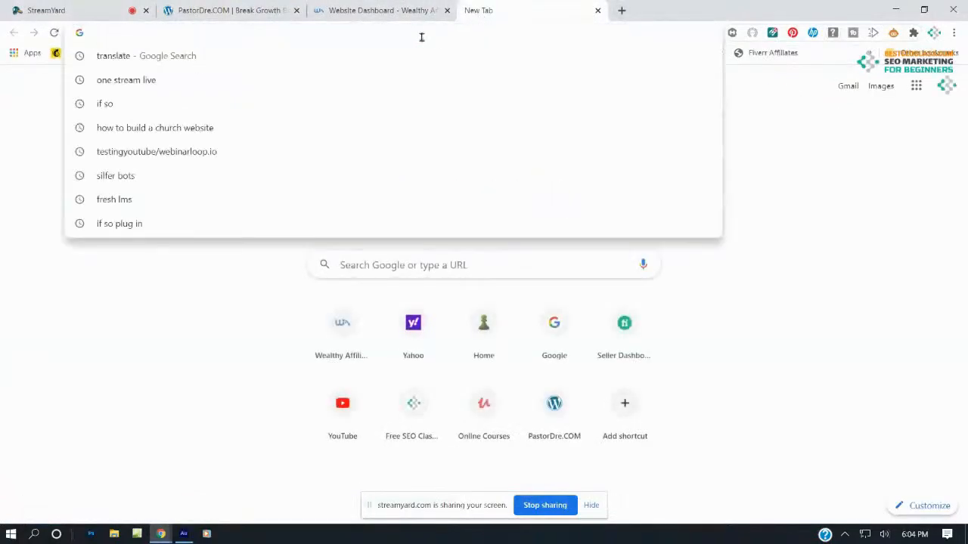
{"action": "type", "text": "my"}
{"action": "key", "text": "Return"}
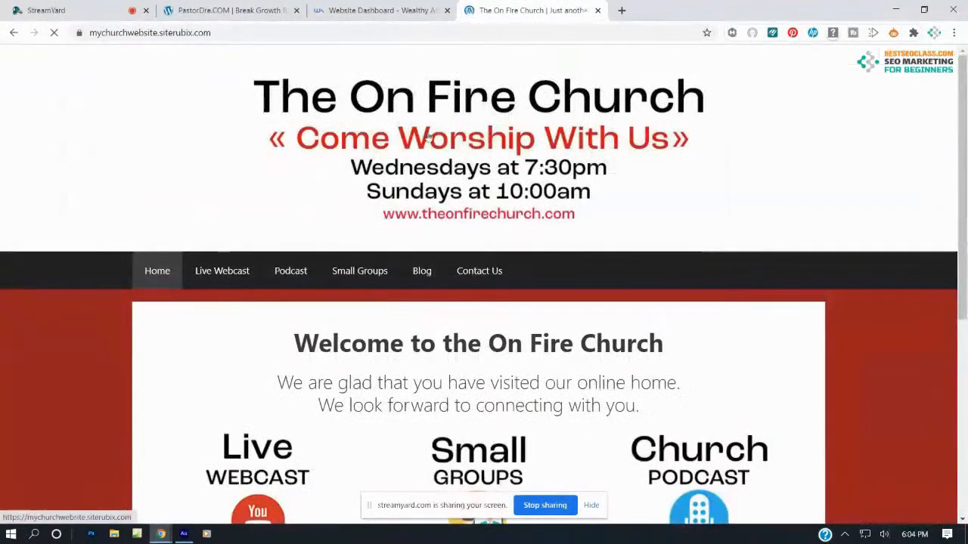
{"action": "scroll", "coordinate": [429, 139], "scroll_direction": "down", "scroll_amount": 5}
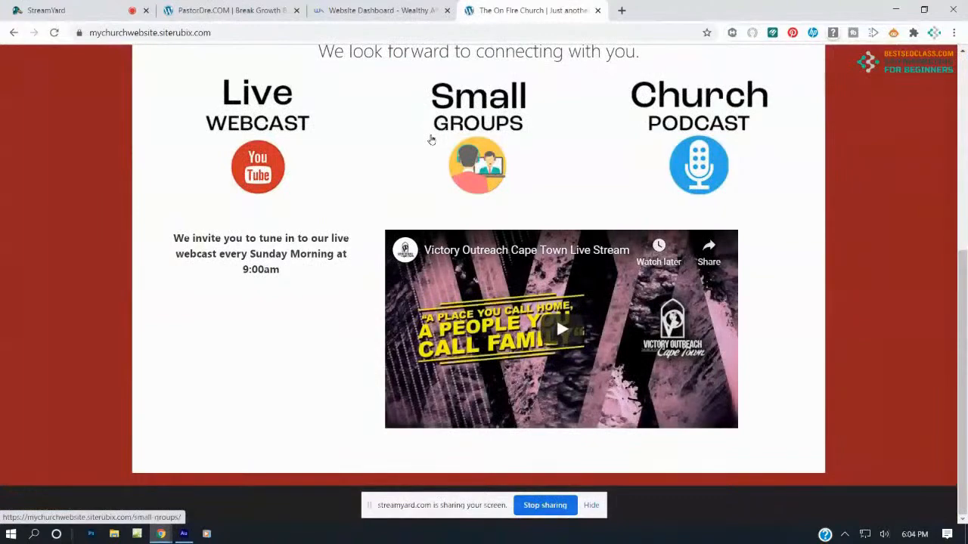
{"action": "scroll", "coordinate": [407, 146], "scroll_direction": "up", "scroll_amount": 5}
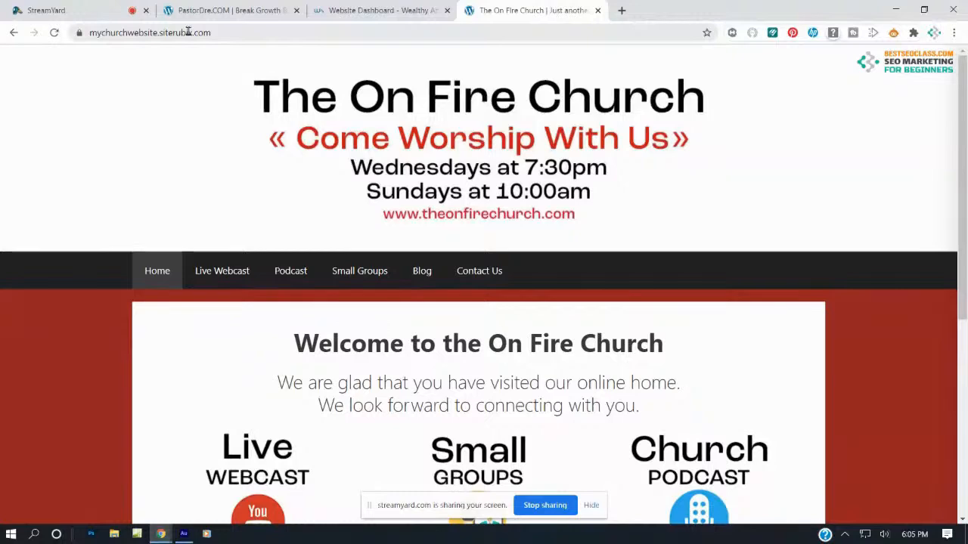
Open PastorDre.com's Free Website link in an incognito window
{"action": "left_click", "coordinate": [216, 9]}
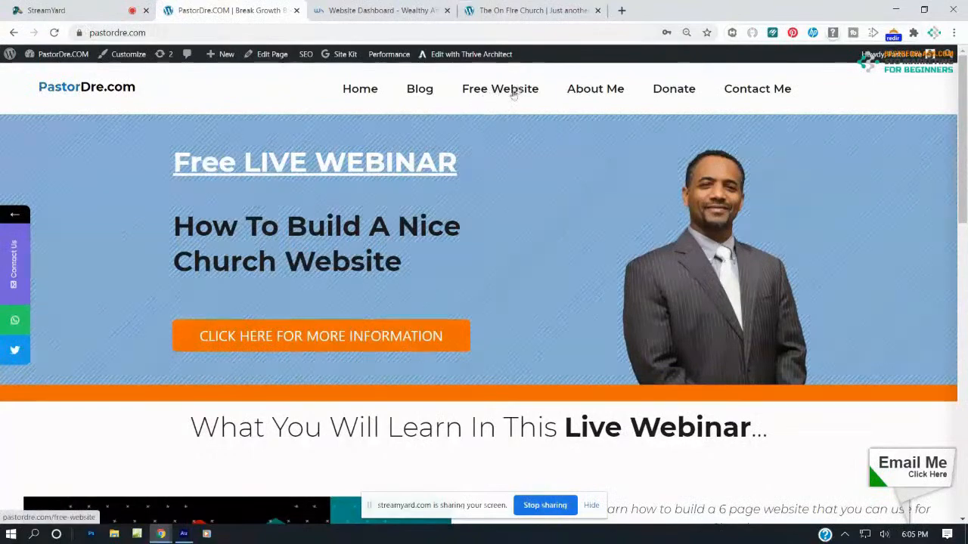
{"action": "right_click", "coordinate": [511, 94]}
{"action": "left_click", "coordinate": [560, 131]}
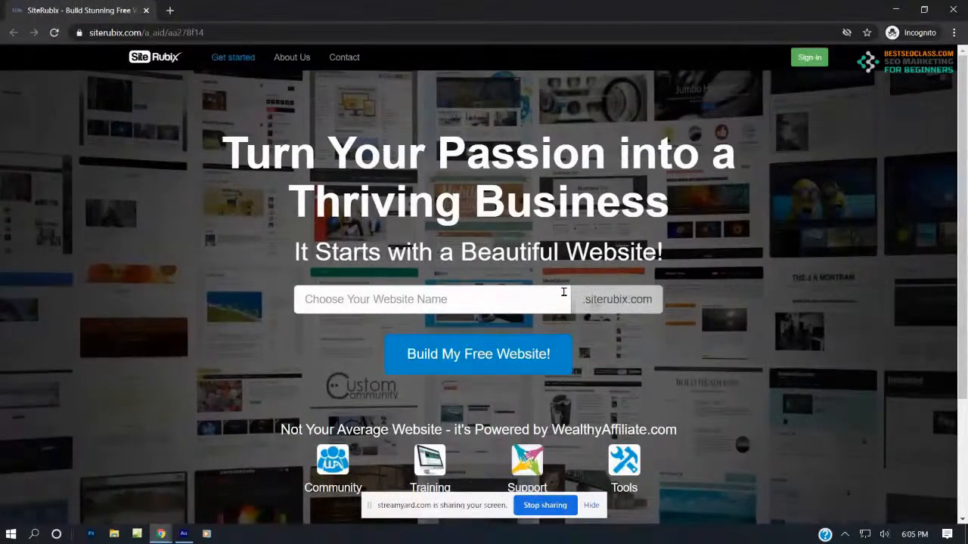
Enter firedupchurch as the website name and start building the free website
{"action": "left_click", "coordinate": [441, 306]}
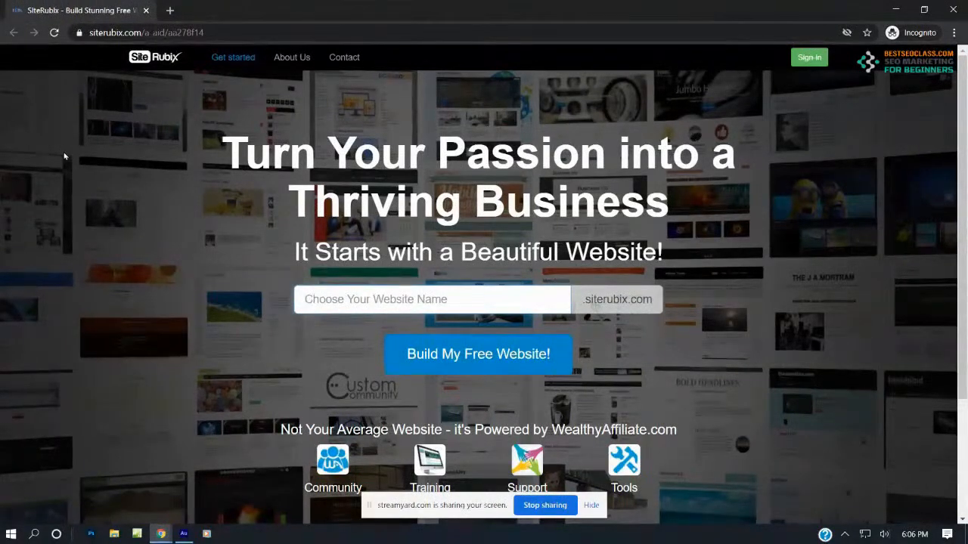
{"action": "type", "text": "f"}
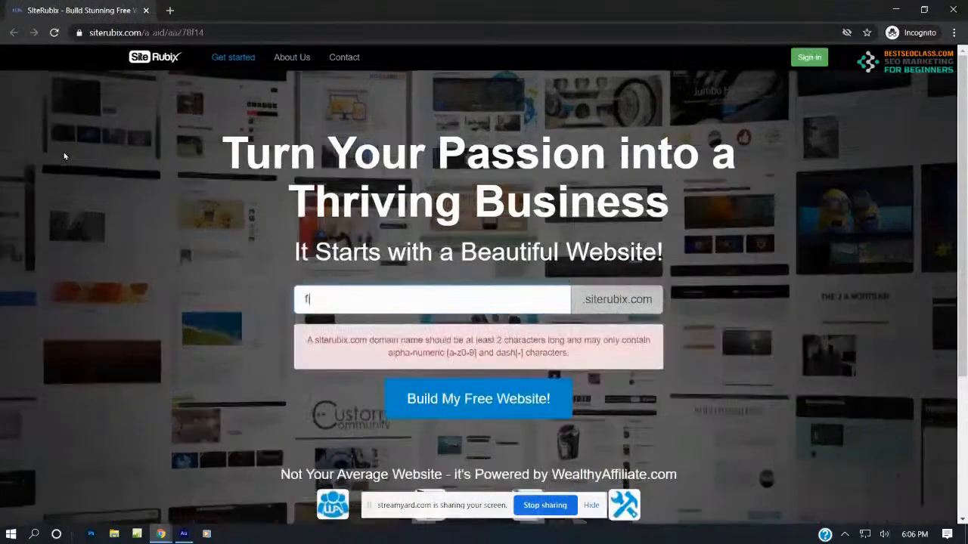
{"action": "type", "text": "iredup"}
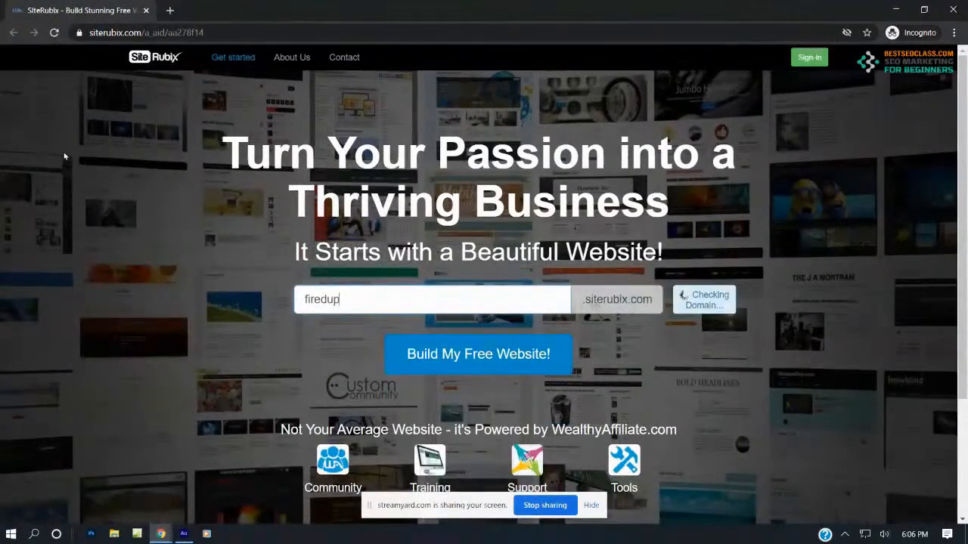
{"action": "type", "text": "church"}
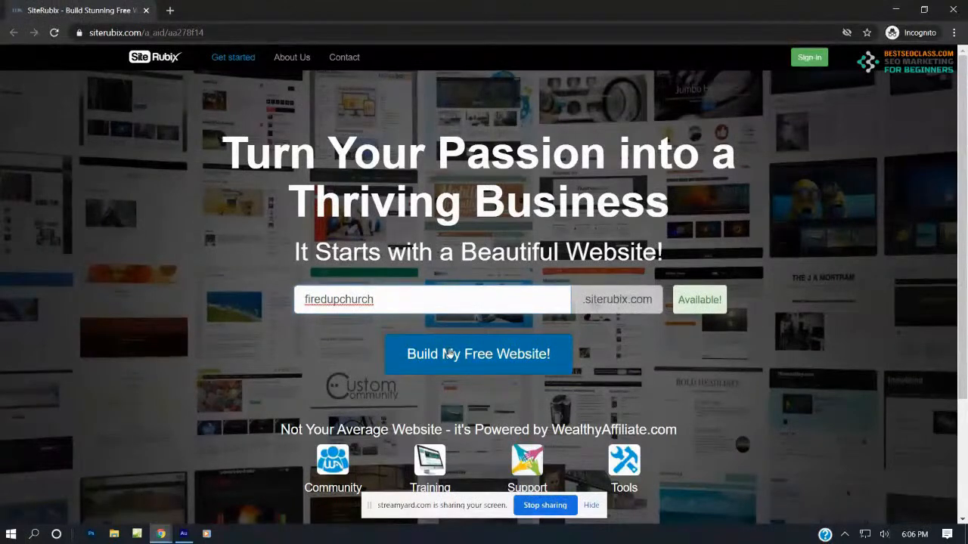
{"action": "left_click", "coordinate": [449, 353]}
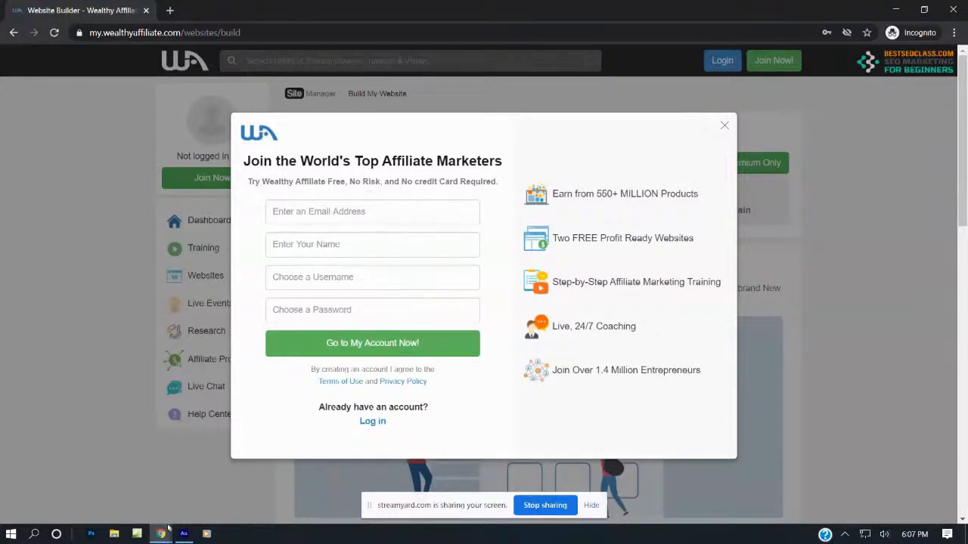
From the main window's Website Dashboard tab, start building a new website
{"action": "mouse_move", "coordinate": [161, 534]}
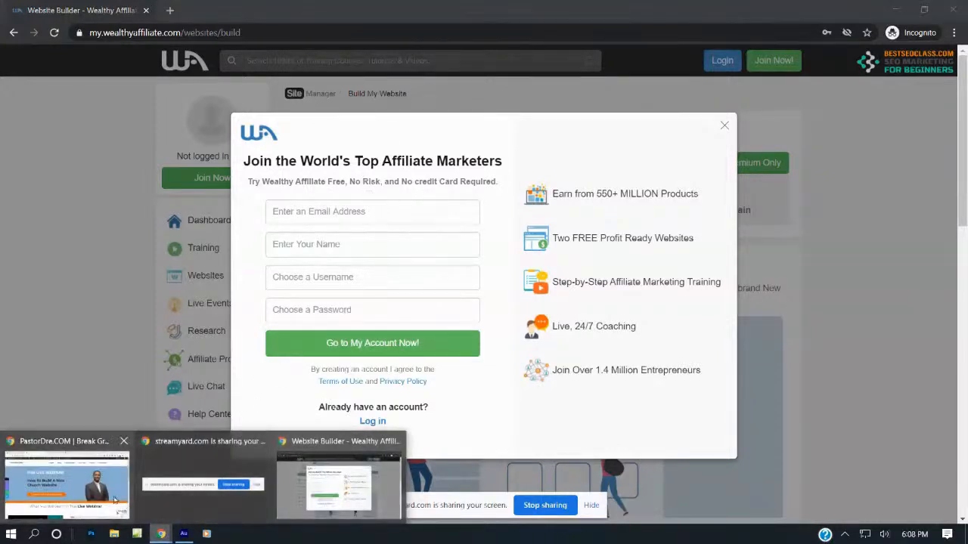
{"action": "left_click", "coordinate": [66, 480]}
{"action": "left_click", "coordinate": [417, 9]}
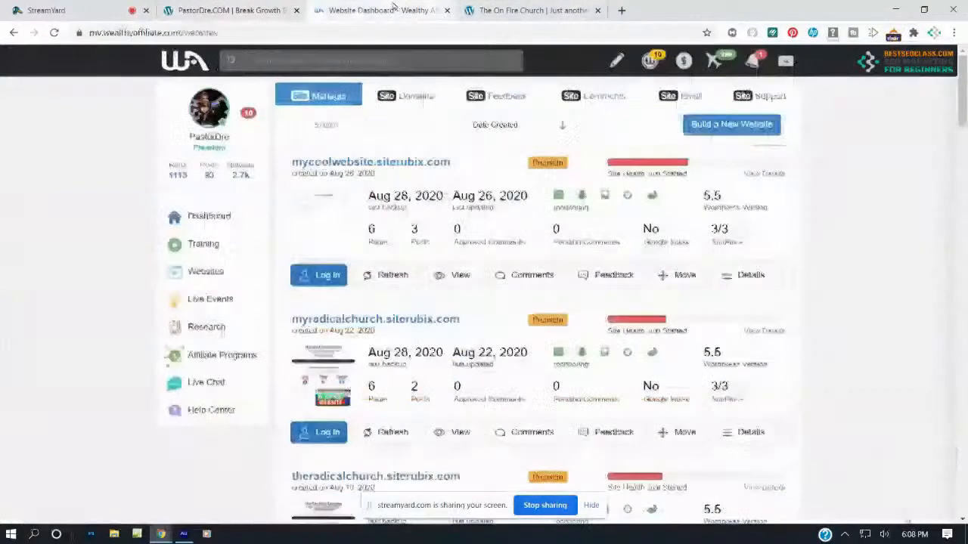
{"action": "left_click", "coordinate": [701, 130]}
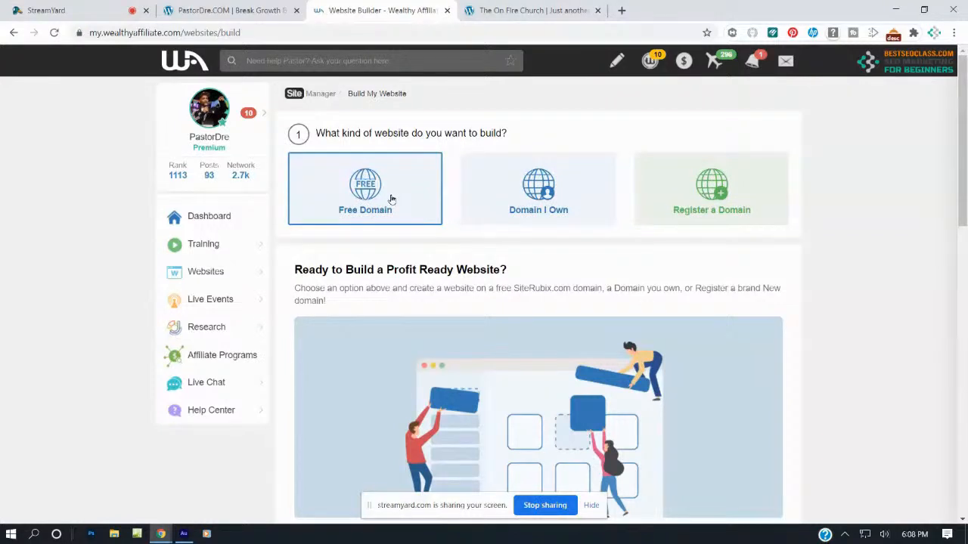
Choose a free SiteRubix domain named firedupchurch
{"action": "left_click", "coordinate": [391, 198]}
{"action": "left_click", "coordinate": [403, 297]}
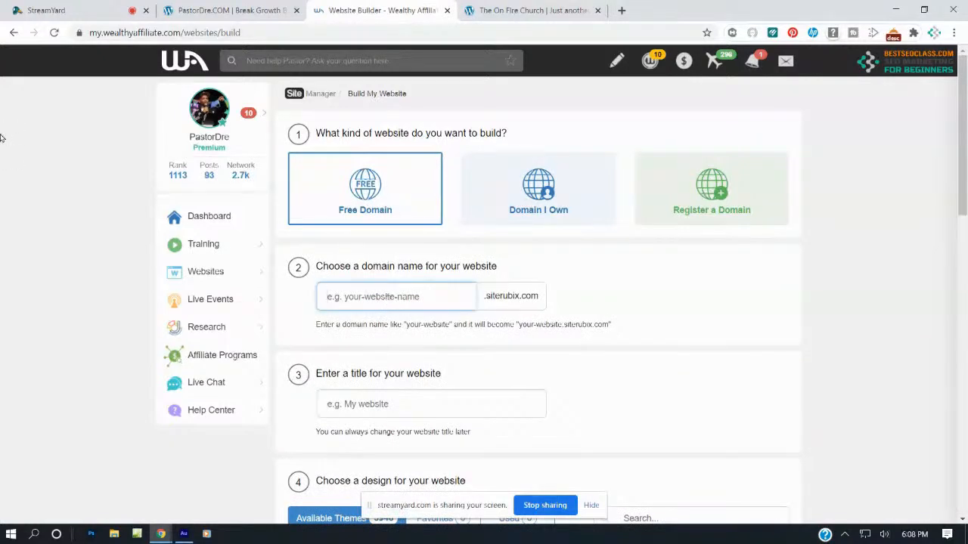
{"action": "type", "text": "the"}
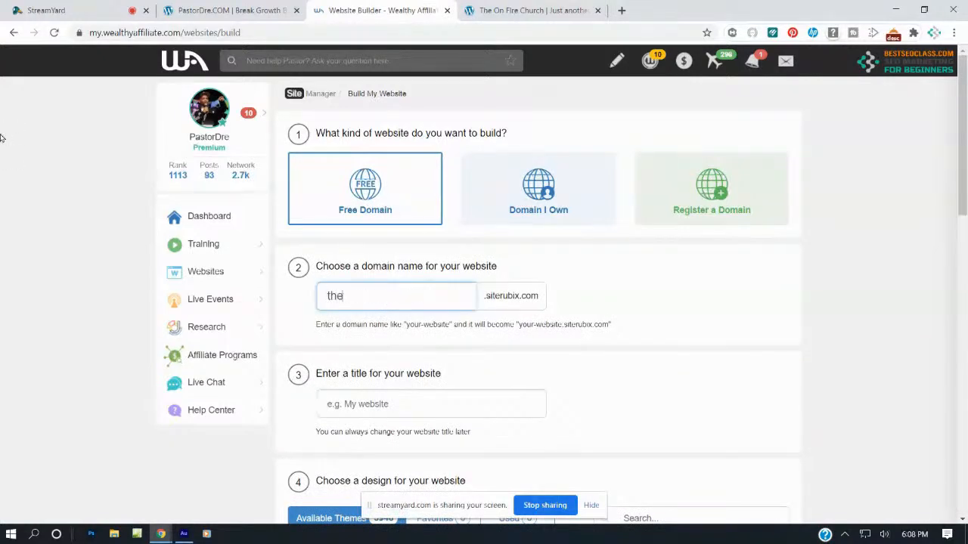
{"action": "type", "text": "firedupch"}
{"action": "key", "text": "BackSpace"}
{"action": "key", "text": "BackSpace"}
{"action": "key", "text": "BackSpace"}
{"action": "key", "text": "BackSpace"}
{"action": "key", "text": "BackSpace"}
{"action": "key", "text": "BackSpace"}
{"action": "key", "text": "BackSpace"}
{"action": "key", "text": "BackSpace"}
{"action": "key", "text": "BackSpace"}
{"action": "key", "text": "BackSpace"}
{"action": "key", "text": "BackSpace"}
{"action": "key", "text": "BackSpace"}
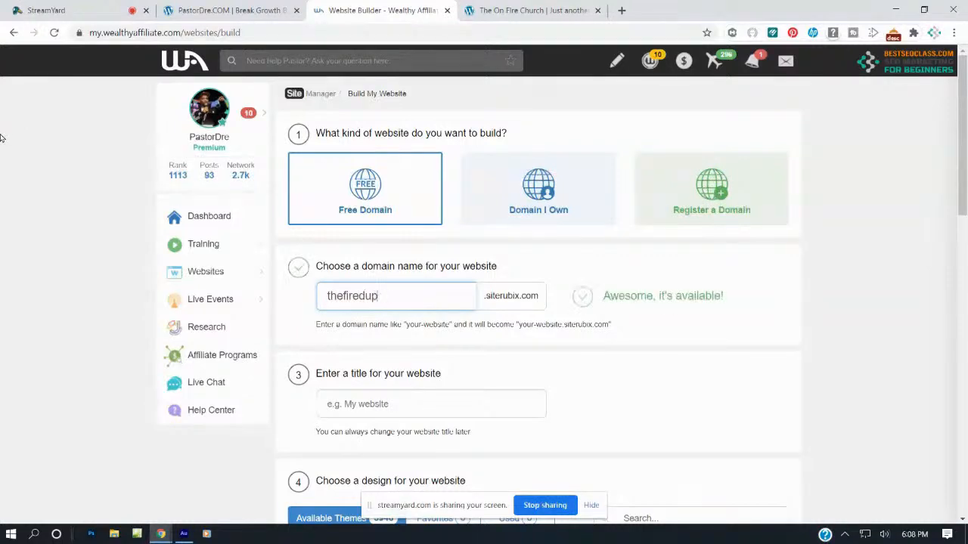
{"action": "type", "text": "fired"}
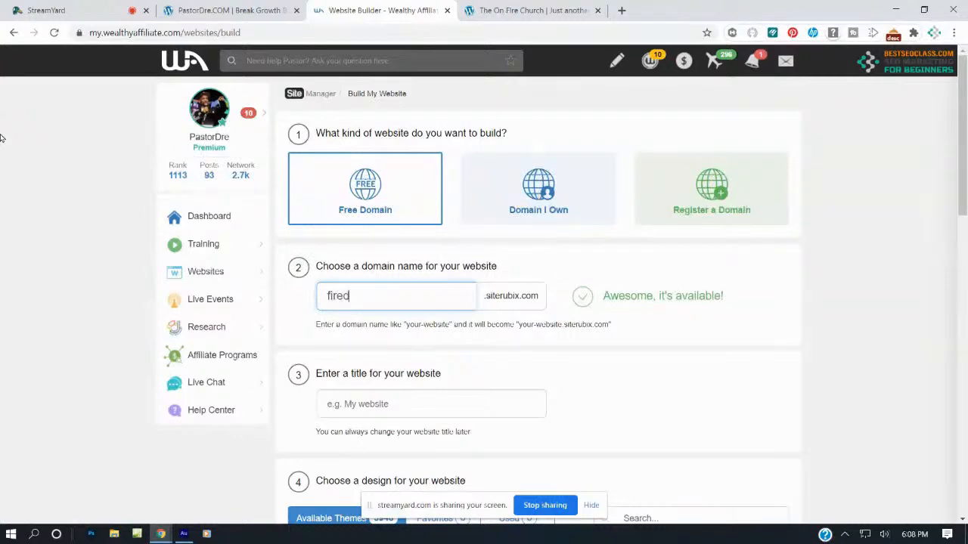
{"action": "type", "text": "upchurch"}
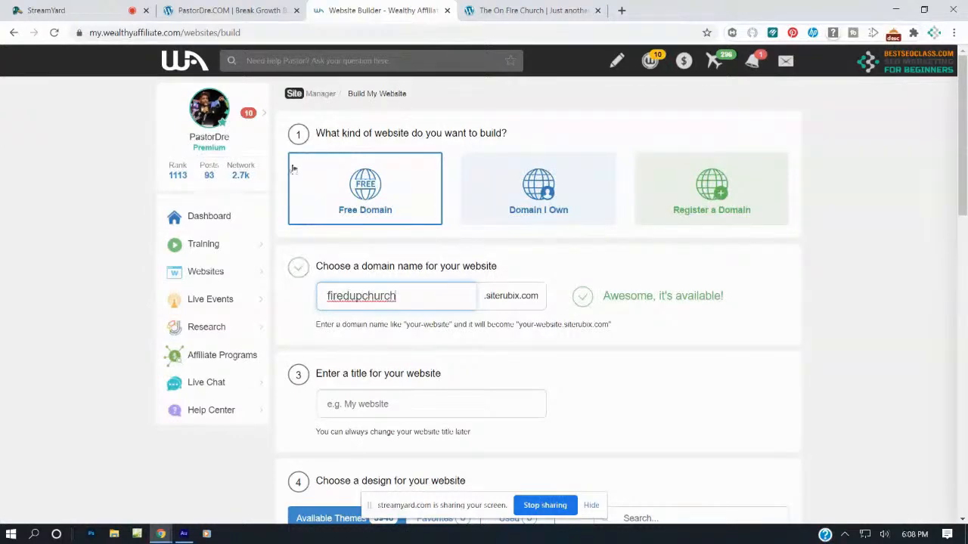
Title the website 'The Fired Up Church'
{"action": "scroll", "coordinate": [406, 249], "scroll_direction": "down", "scroll_amount": 3}
{"action": "left_click", "coordinate": [384, 195]}
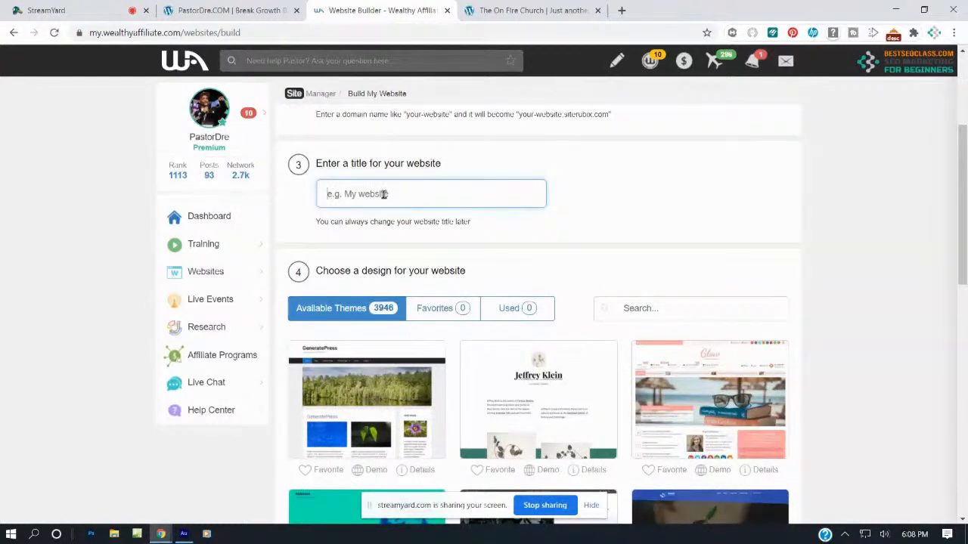
{"action": "type", "text": "The Fired"}
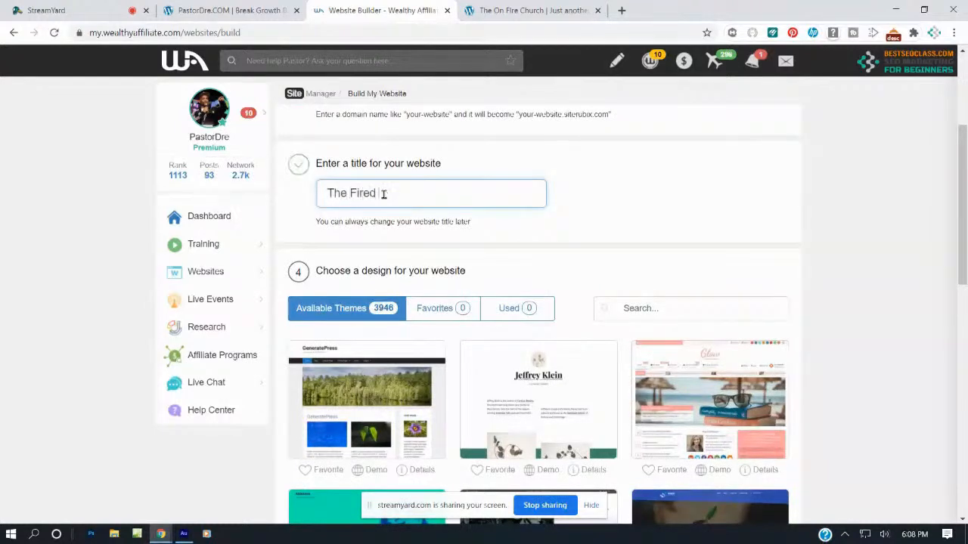
{"action": "type", "text": " bup"}
{"action": "key", "text": "BackSpace"}
{"action": "key", "text": "BackSpace"}
{"action": "type", "text": "p c"}
{"action": "key", "text": "BackSpace"}
{"action": "type", "text": "Church"}
Pick the GeneratePress theme for the site
{"action": "scroll", "coordinate": [386, 227], "scroll_direction": "down", "scroll_amount": 2}
{"action": "mouse_move", "coordinate": [366, 297]}
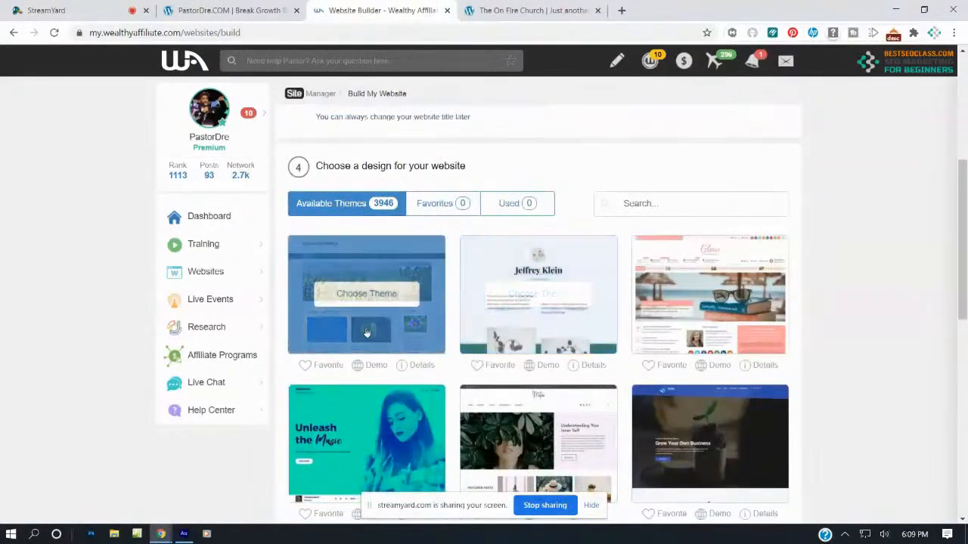
{"action": "left_click", "coordinate": [360, 301]}
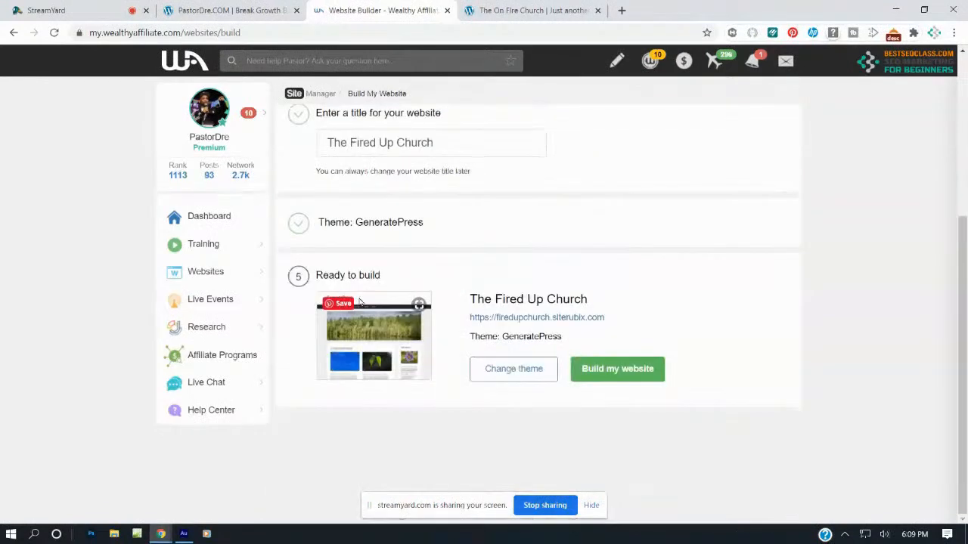
Build the firedupchurch.siterubix.com website and wait for installation to finish
{"action": "left_click", "coordinate": [616, 370]}
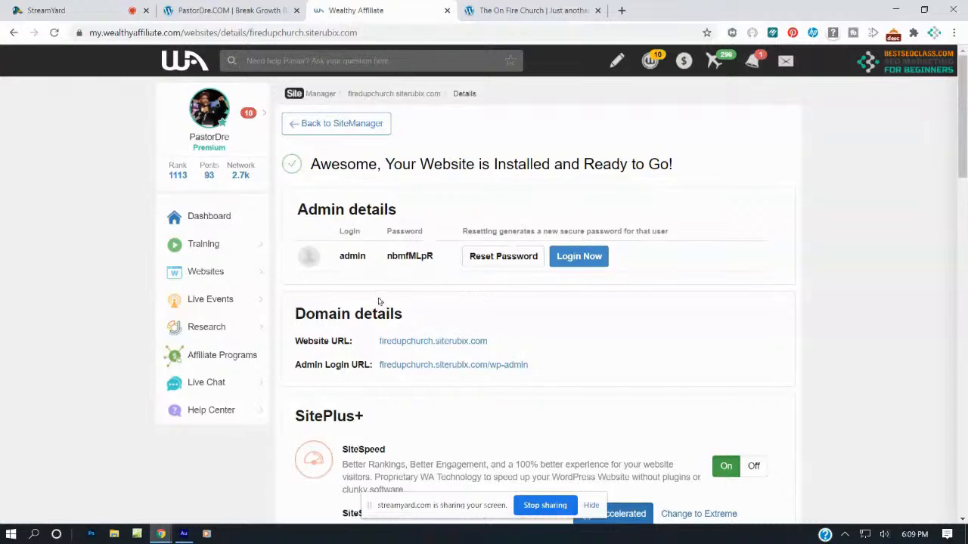
Log in to the new site's WordPress admin and close the Wealthy Affiliate details tab
{"action": "left_click", "coordinate": [578, 257]}
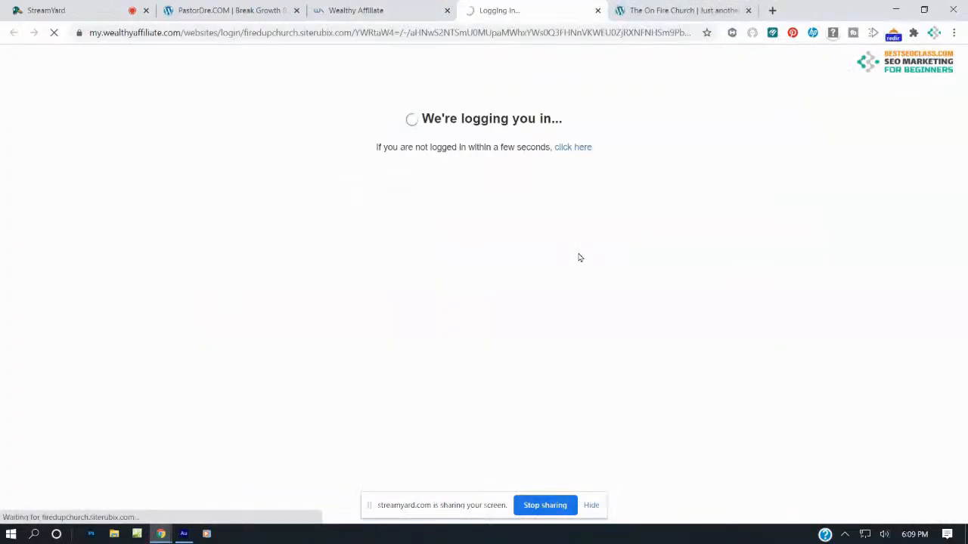
{"action": "left_click", "coordinate": [372, 6]}
{"action": "left_click", "coordinate": [447, 10]}
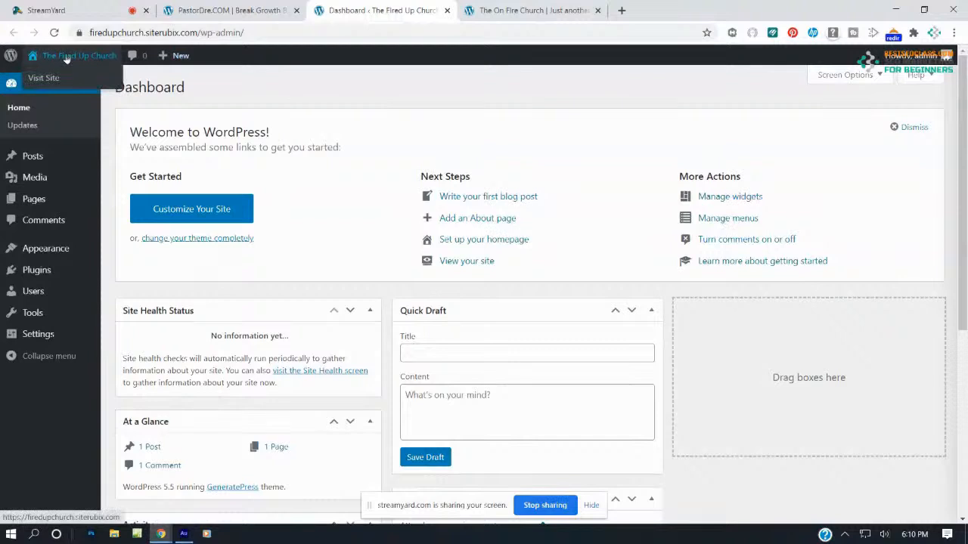
Open The Fired Up Church's live site in a new tab and view its Hello world! front page
{"action": "right_click", "coordinate": [53, 80]}
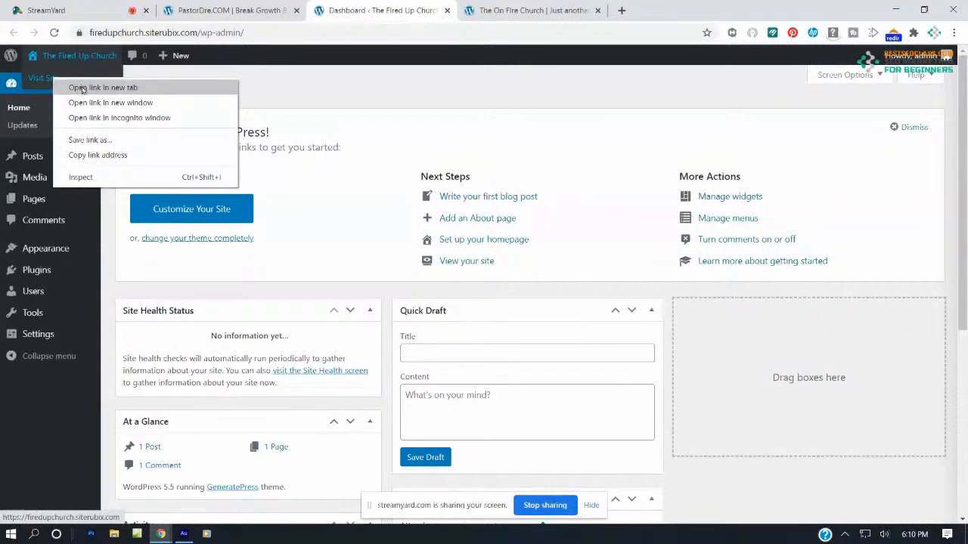
{"action": "left_click", "coordinate": [62, 88]}
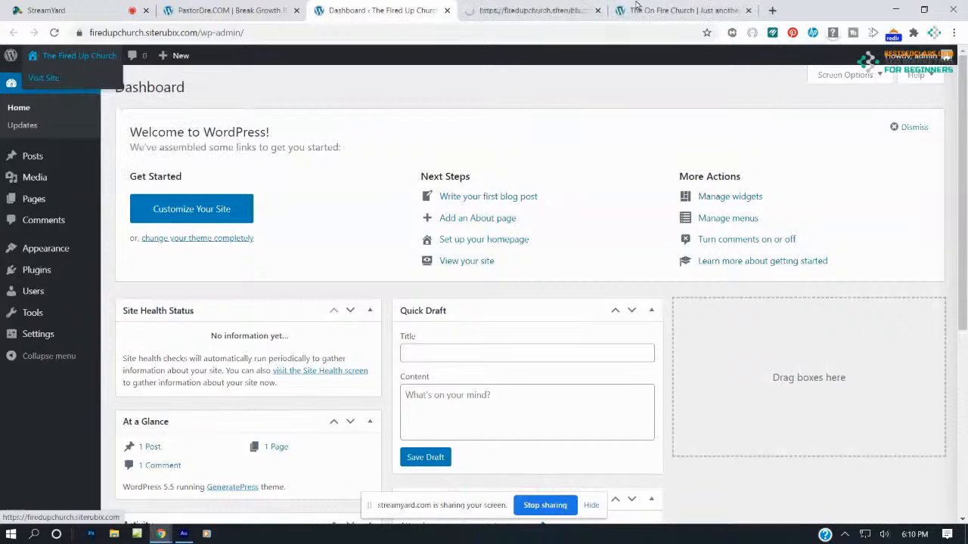
{"action": "left_click", "coordinate": [527, 9]}
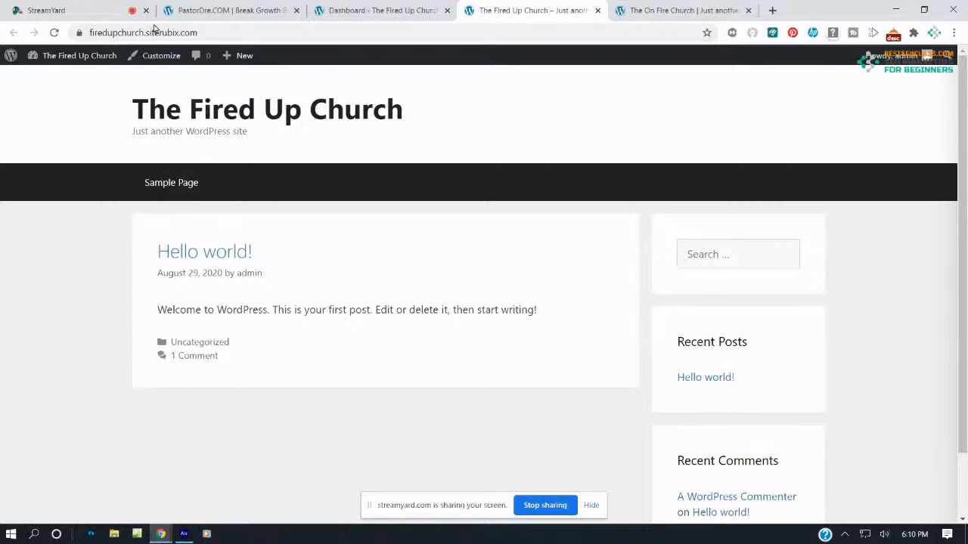
Glance through the On Fire Church example, then return to the Fired Up Church admin Dashboard
{"action": "left_click", "coordinate": [645, 9]}
{"action": "scroll", "coordinate": [540, 322], "scroll_direction": "down", "scroll_amount": 5}
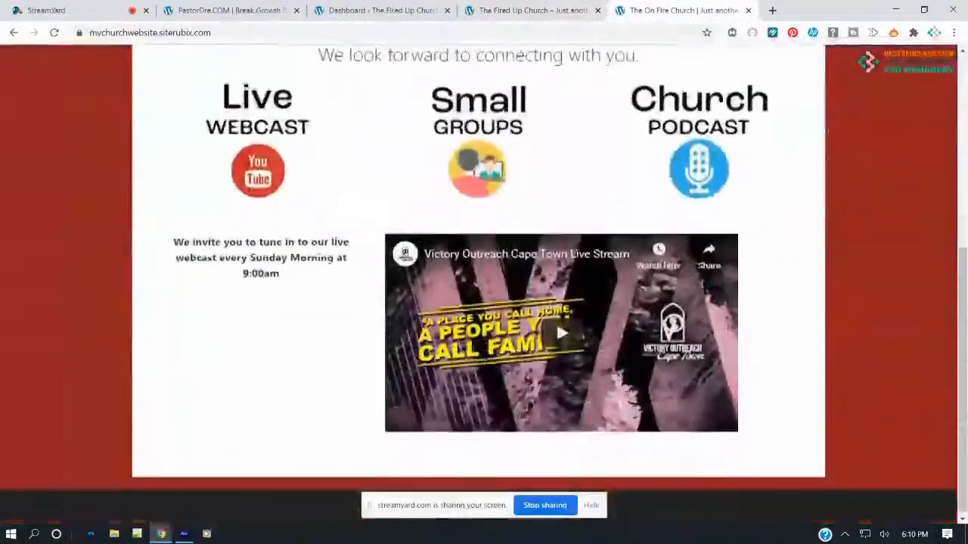
{"action": "scroll", "coordinate": [547, 304], "scroll_direction": "up", "scroll_amount": 4}
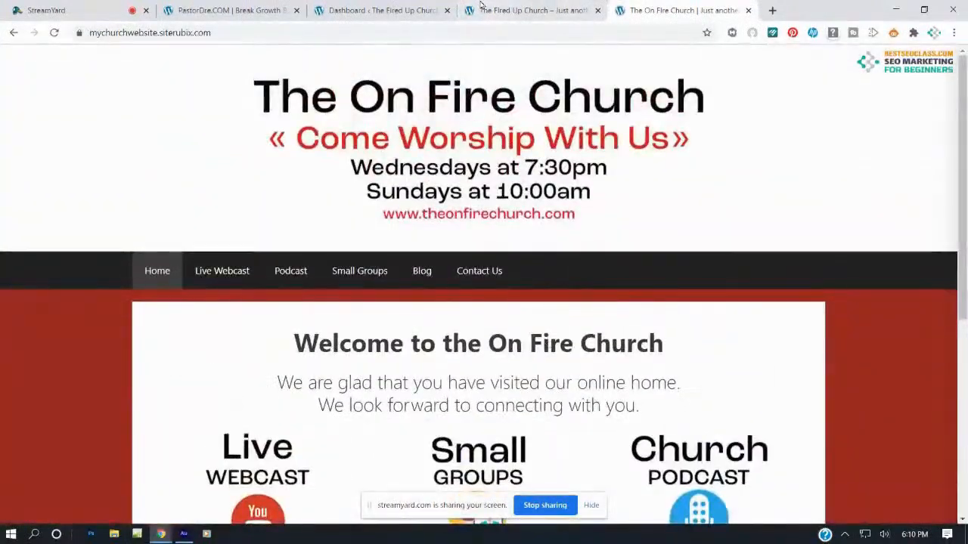
{"action": "left_click", "coordinate": [491, 10]}
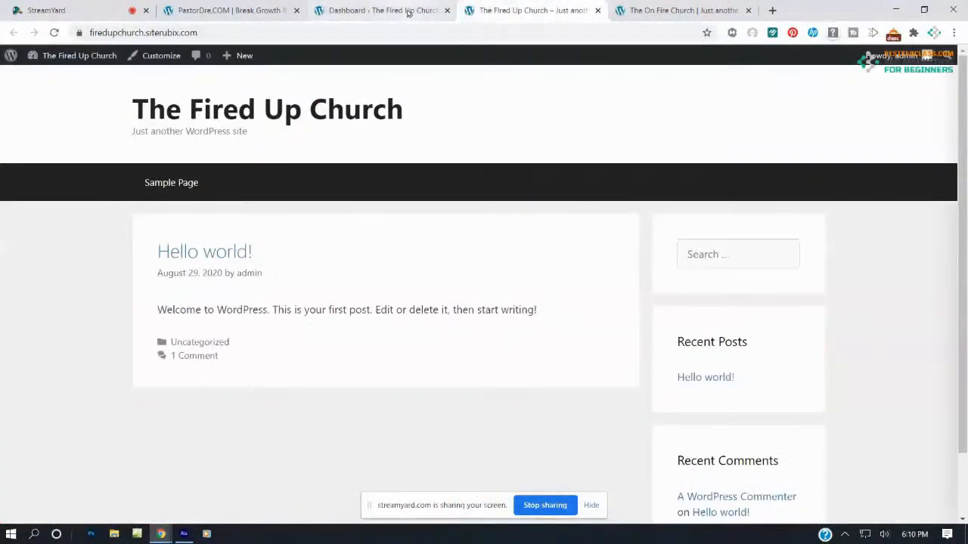
{"action": "left_click", "coordinate": [407, 10]}
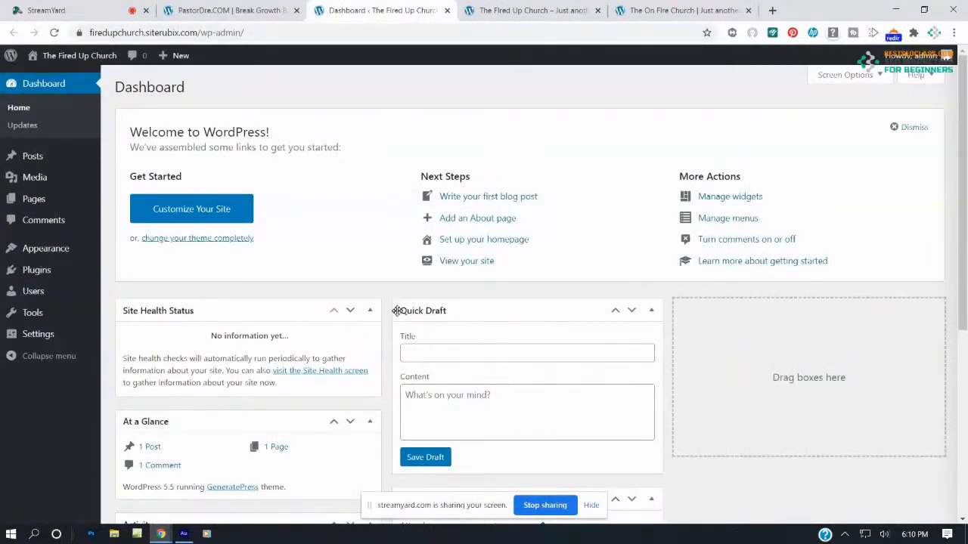
{"action": "mouse_move", "coordinate": [38, 250]}
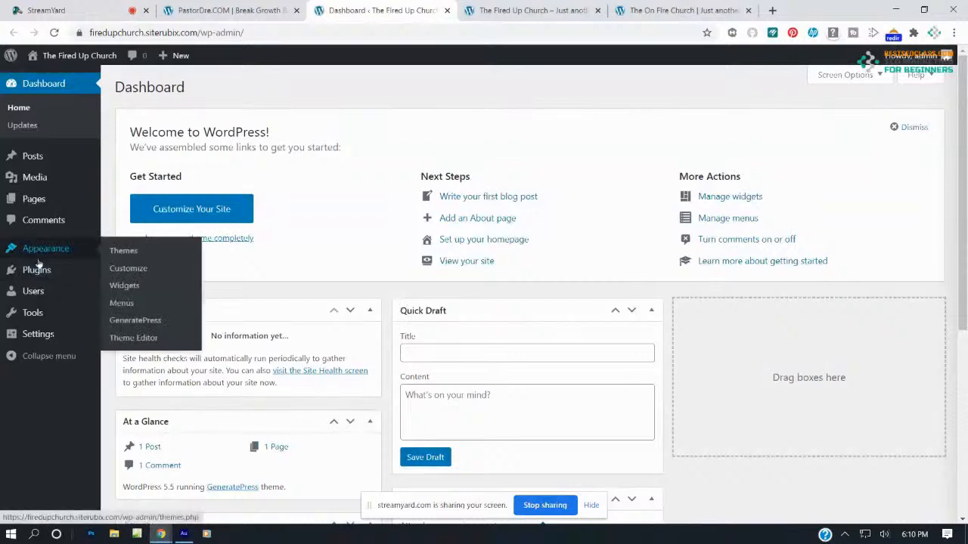
In the Customizer's Site Identity panel, open the Select logo upload window
{"action": "left_click", "coordinate": [130, 271]}
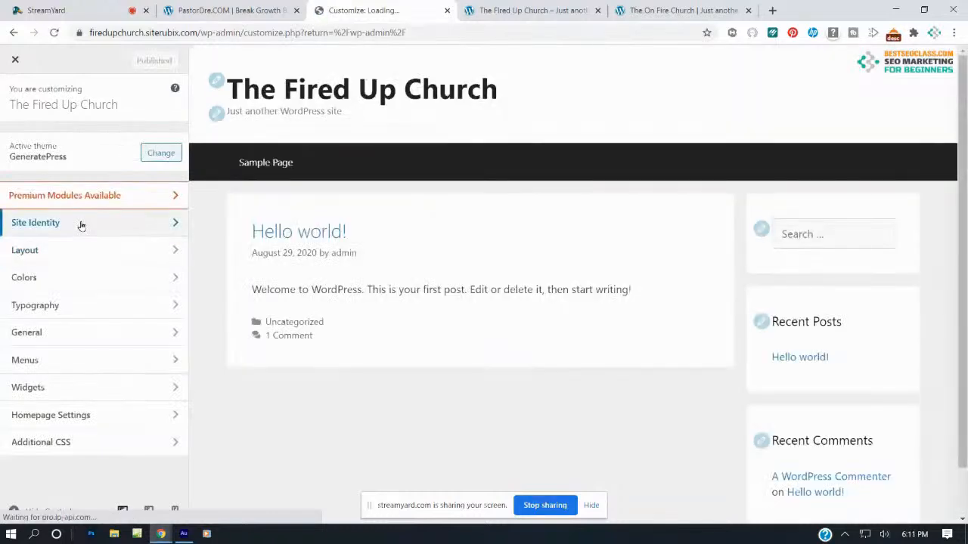
{"action": "left_click", "coordinate": [81, 224]}
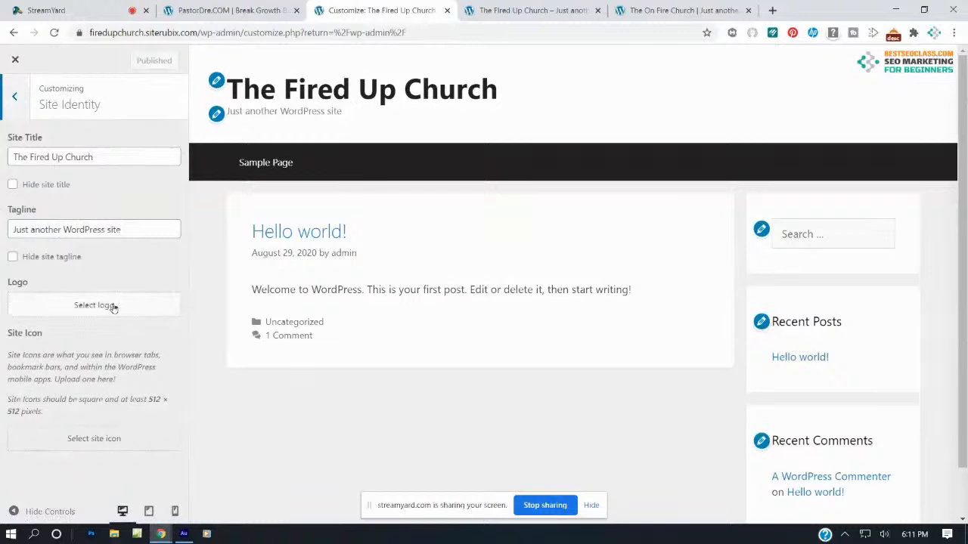
{"action": "left_click", "coordinate": [112, 306]}
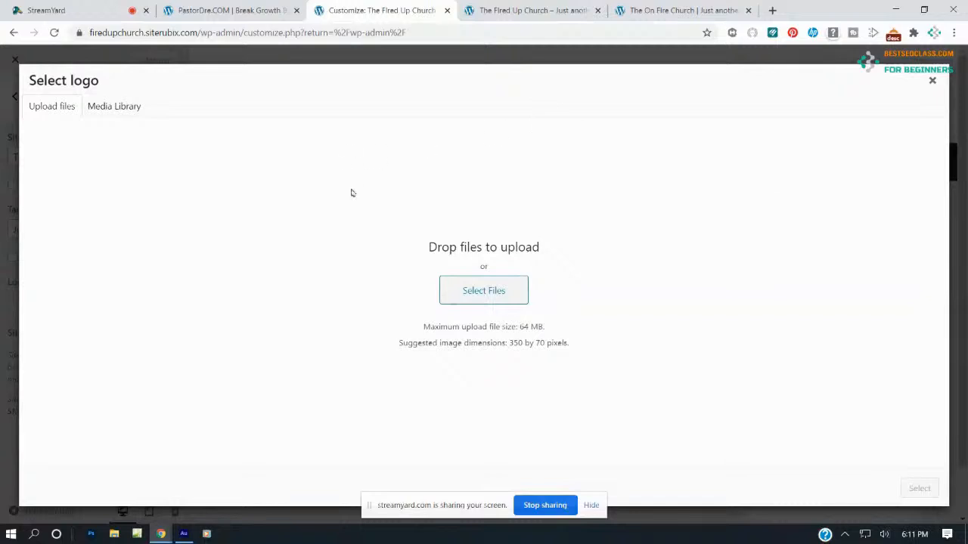
Start a file upload and browse the OneDrive folder for the church images
{"action": "left_click", "coordinate": [488, 294]}
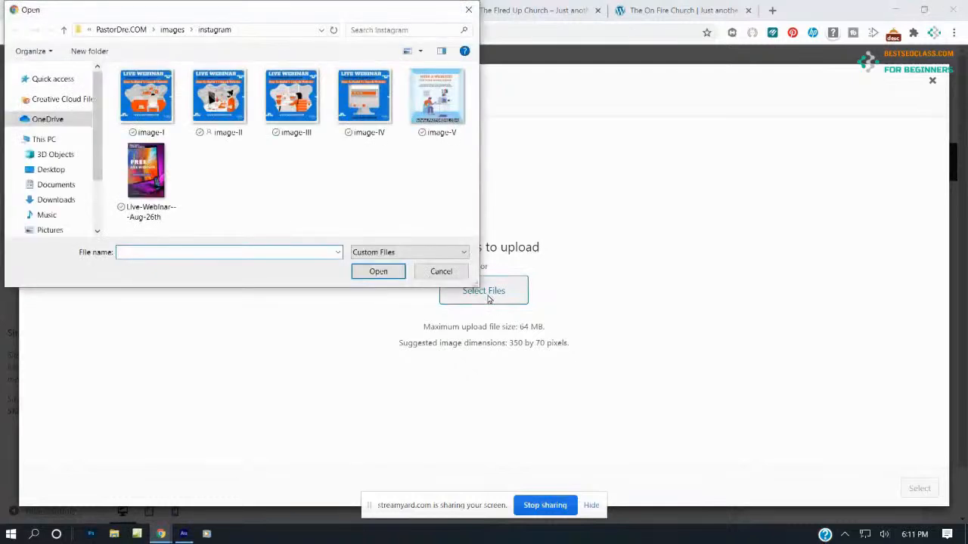
{"action": "left_click", "coordinate": [48, 121]}
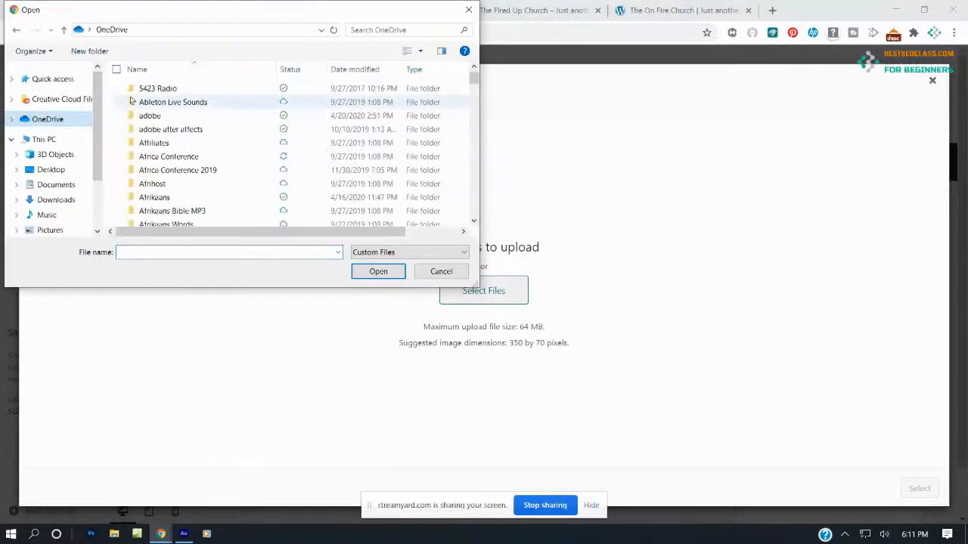
{"action": "scroll", "coordinate": [181, 105], "scroll_direction": "down", "scroll_amount": 10}
{"action": "scroll", "coordinate": [182, 134], "scroll_direction": "down", "scroll_amount": 2}
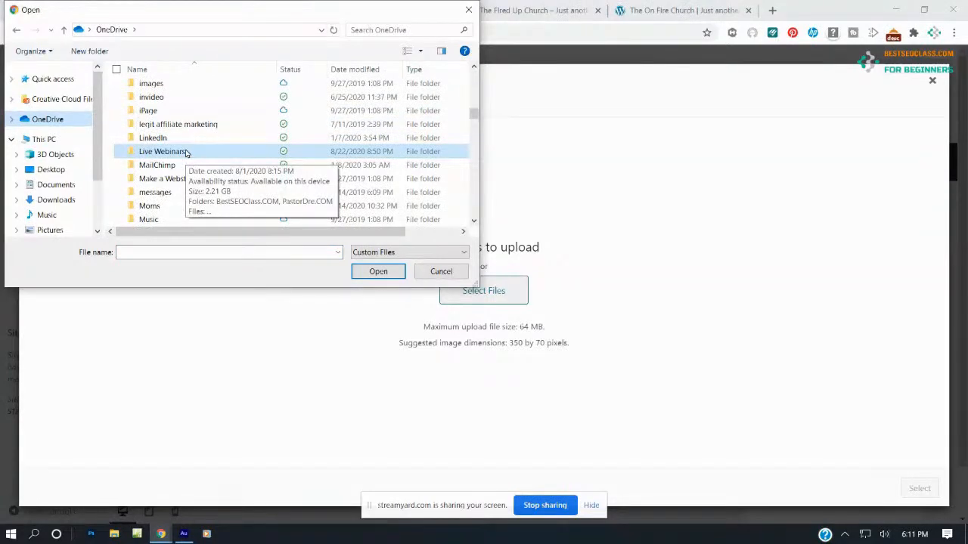
{"action": "scroll", "coordinate": [185, 153], "scroll_direction": "down", "scroll_amount": 3}
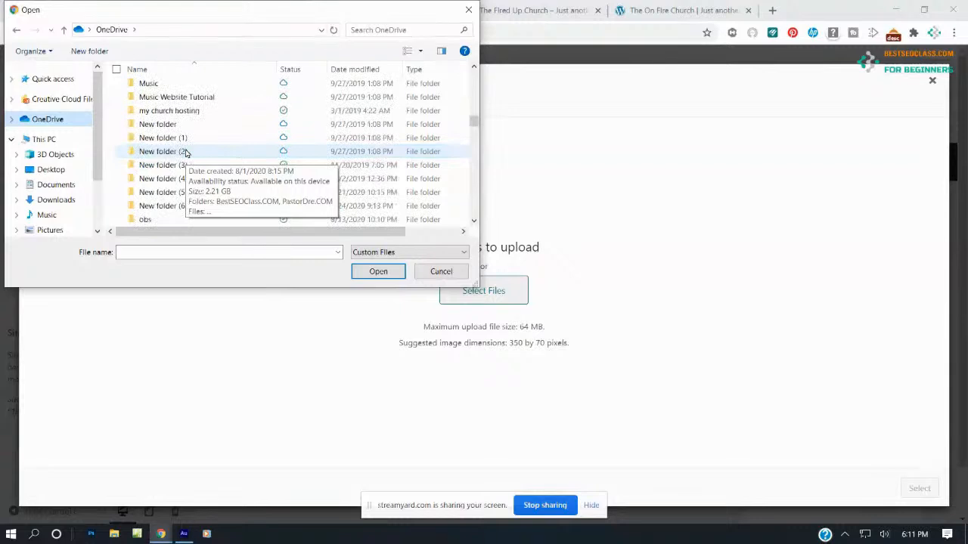
{"action": "scroll", "coordinate": [185, 153], "scroll_direction": "up", "scroll_amount": 1}
{"action": "scroll", "coordinate": [186, 153], "scroll_direction": "up", "scroll_amount": 10}
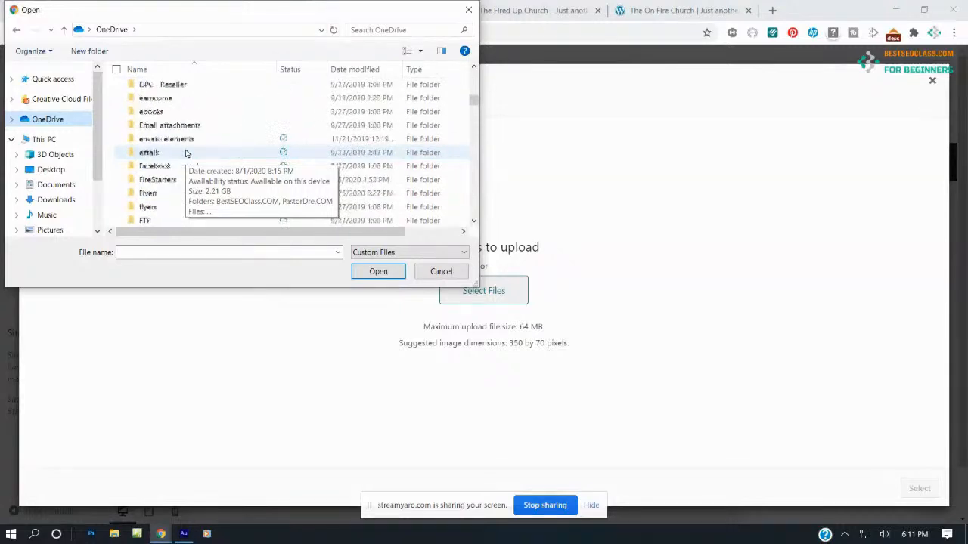
{"action": "scroll", "coordinate": [185, 153], "scroll_direction": "up", "scroll_amount": 8}
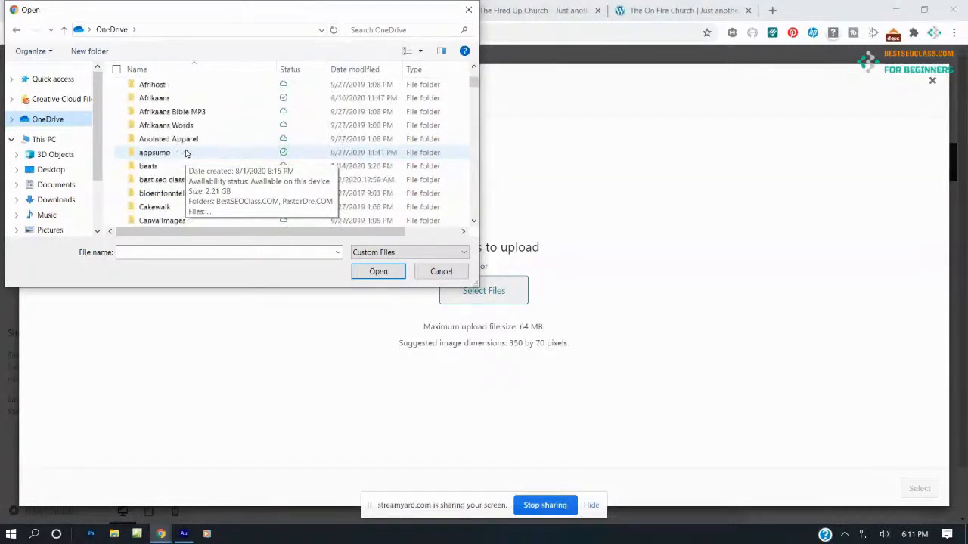
{"action": "scroll", "coordinate": [185, 153], "scroll_direction": "down", "scroll_amount": 2}
{"action": "scroll", "coordinate": [186, 153], "scroll_direction": "down", "scroll_amount": 10}
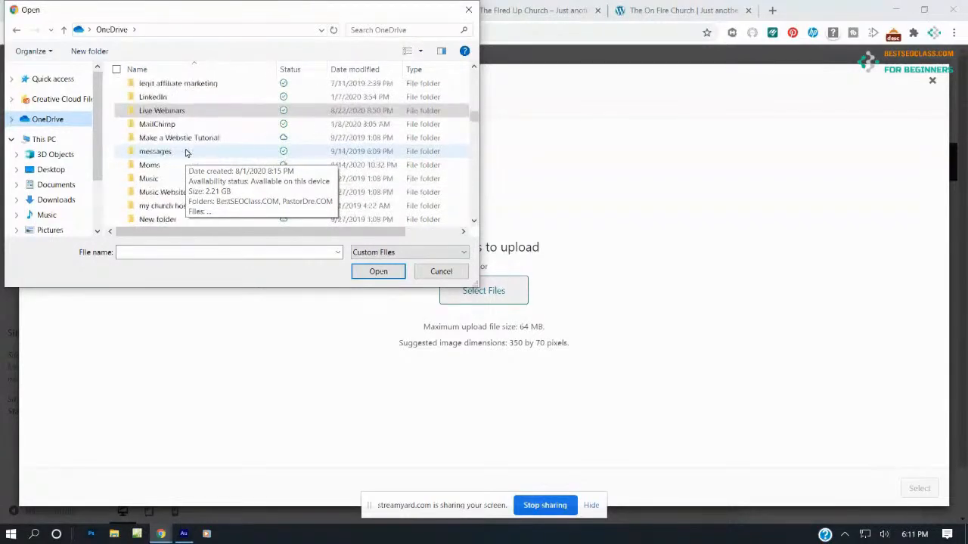
{"action": "scroll", "coordinate": [185, 155], "scroll_direction": "up", "scroll_amount": 2}
Go to Live Webinars > PastorDre.COM > How to build a church website > Images and upload top-banner.jpg
{"action": "double_click", "coordinate": [179, 166]}
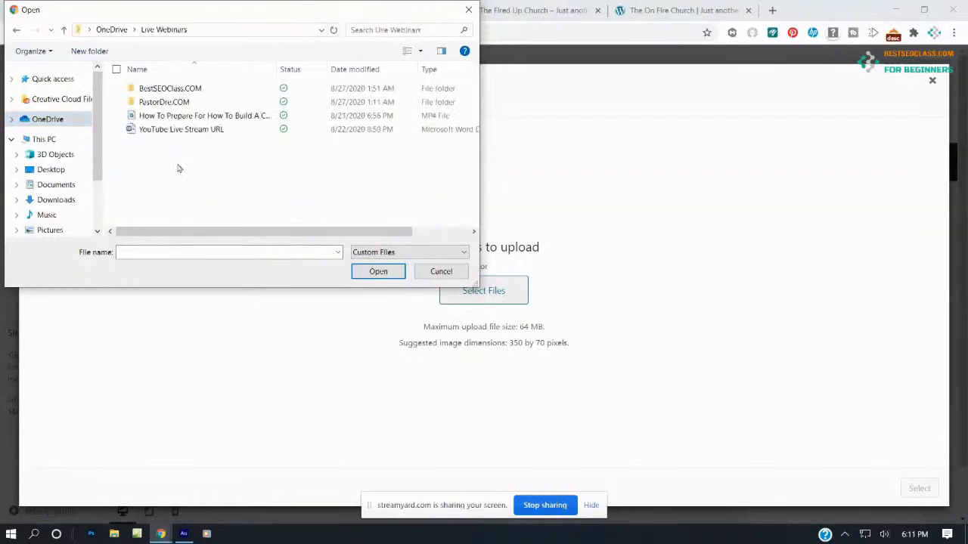
{"action": "double_click", "coordinate": [182, 102]}
{"action": "double_click", "coordinate": [182, 91]}
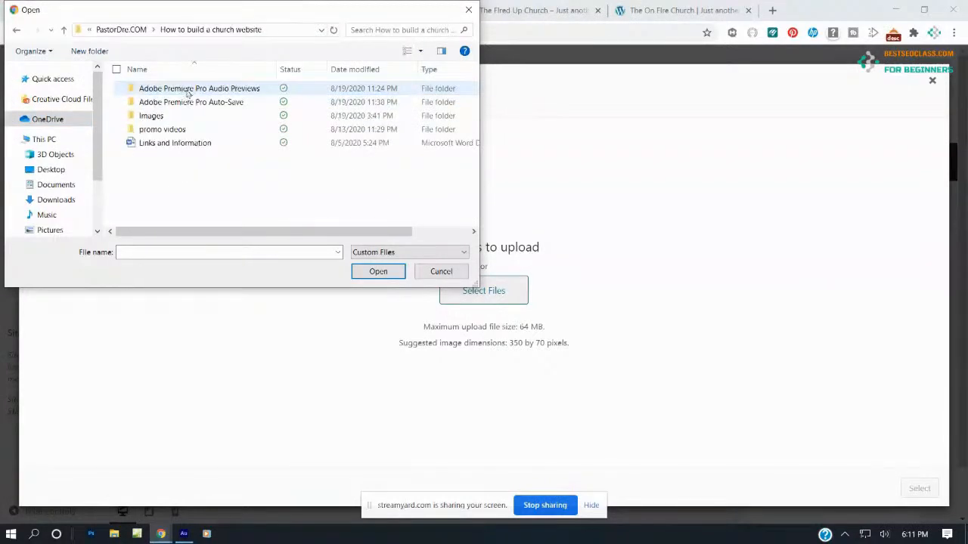
{"action": "double_click", "coordinate": [168, 118]}
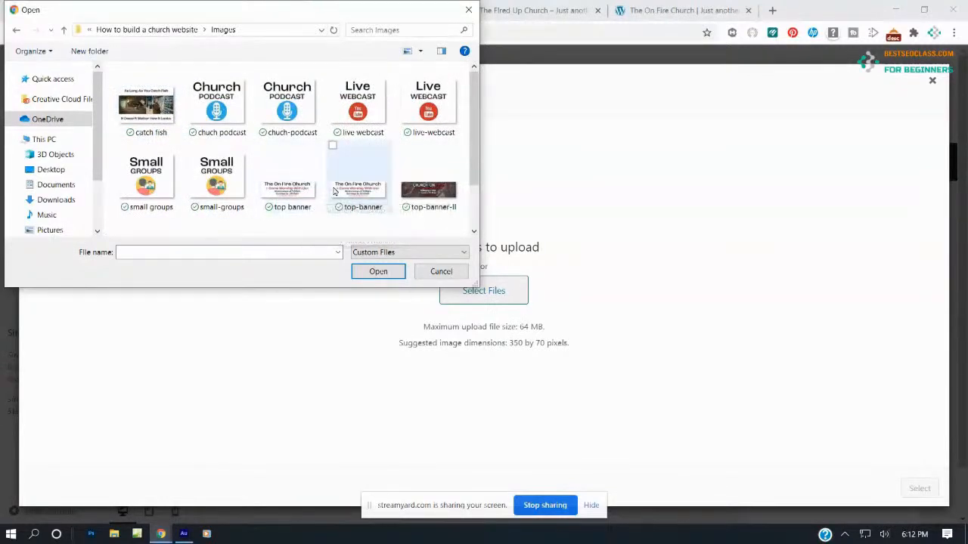
{"action": "left_click", "coordinate": [343, 190]}
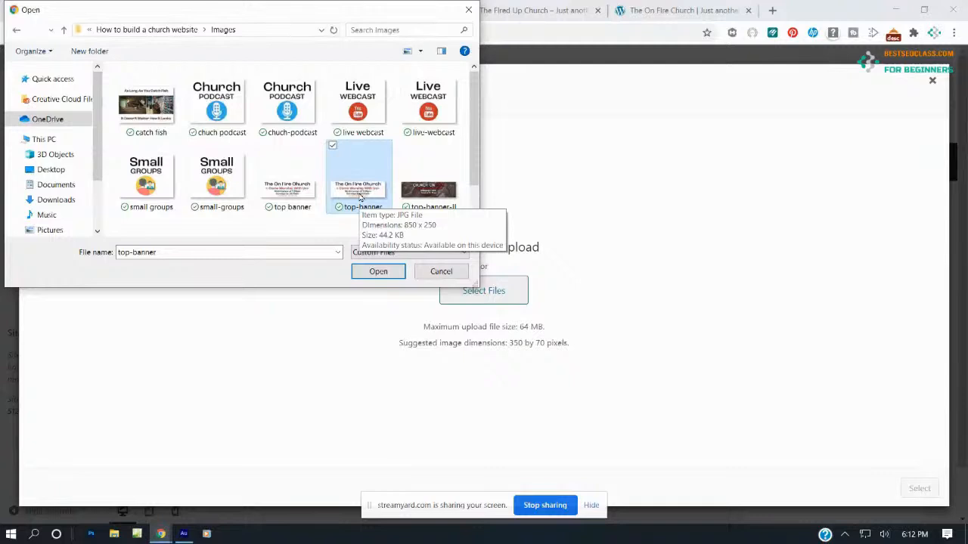
{"action": "double_click", "coordinate": [360, 197]}
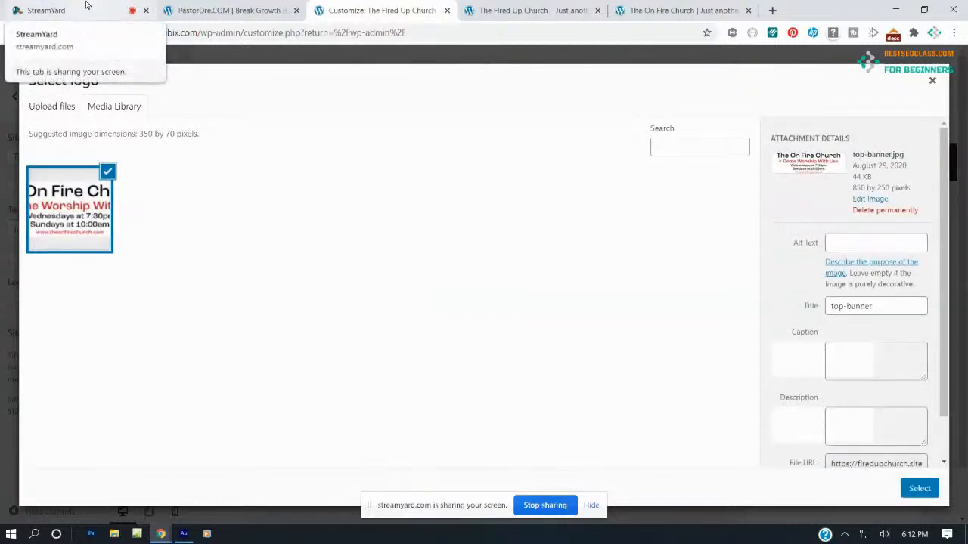
Copy the image title 'top-banner' into the image's Alt Text field
{"action": "left_click", "coordinate": [885, 355]}
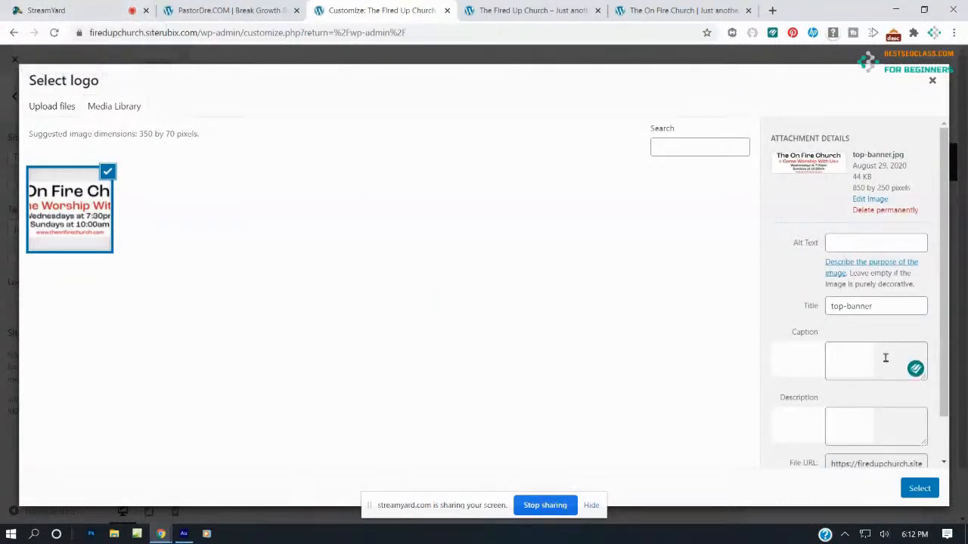
{"action": "left_click_drag", "start_coordinate": [893, 303], "coordinate": [814, 304]}
{"action": "key", "text": "ctrl+c"}
{"action": "left_click", "coordinate": [866, 239]}
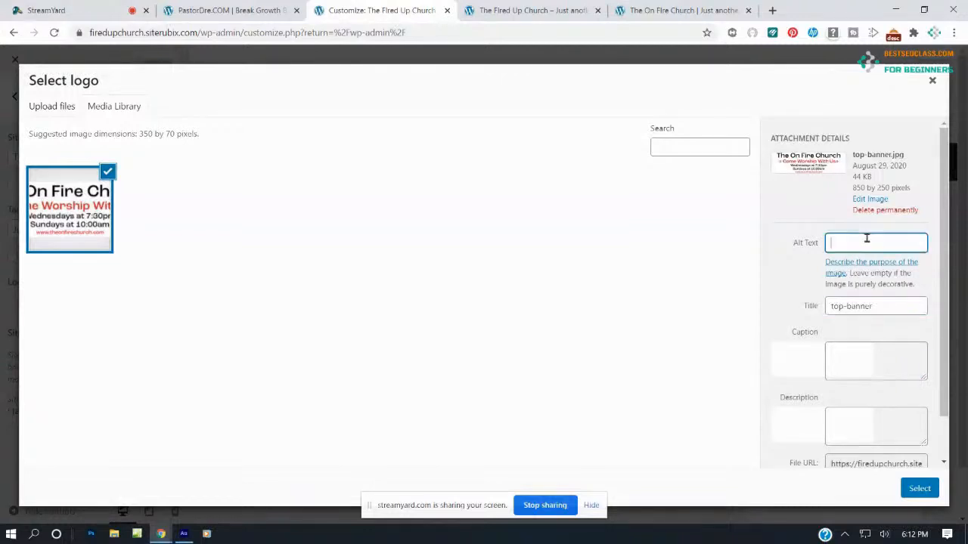
{"action": "key", "text": "ctrl+v"}
Select the banner as the logo and crop it to the image's full height
{"action": "left_click", "coordinate": [920, 488]}
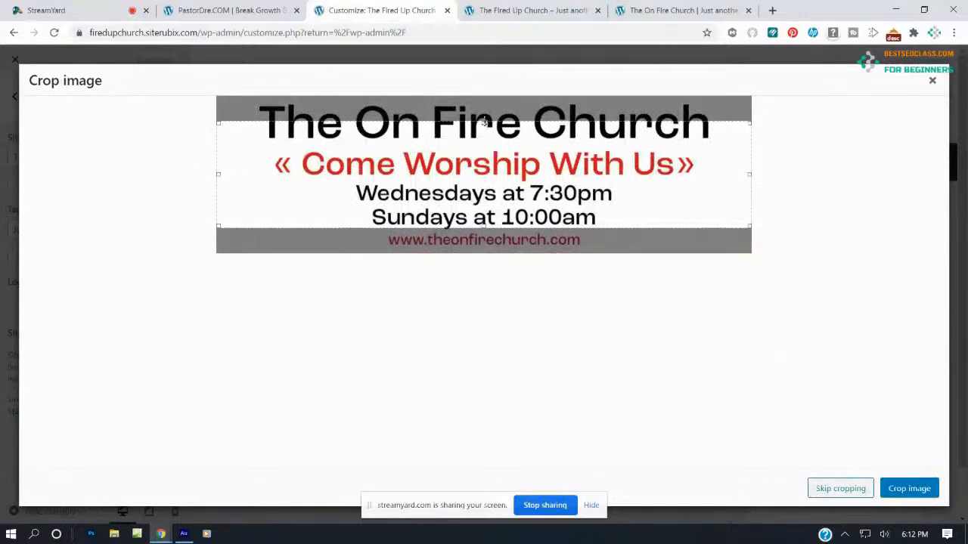
{"action": "left_click_drag", "start_coordinate": [485, 123], "coordinate": [485, 95]}
{"action": "left_click_drag", "start_coordinate": [486, 225], "coordinate": [486, 253]}
{"action": "left_click", "coordinate": [900, 487]}
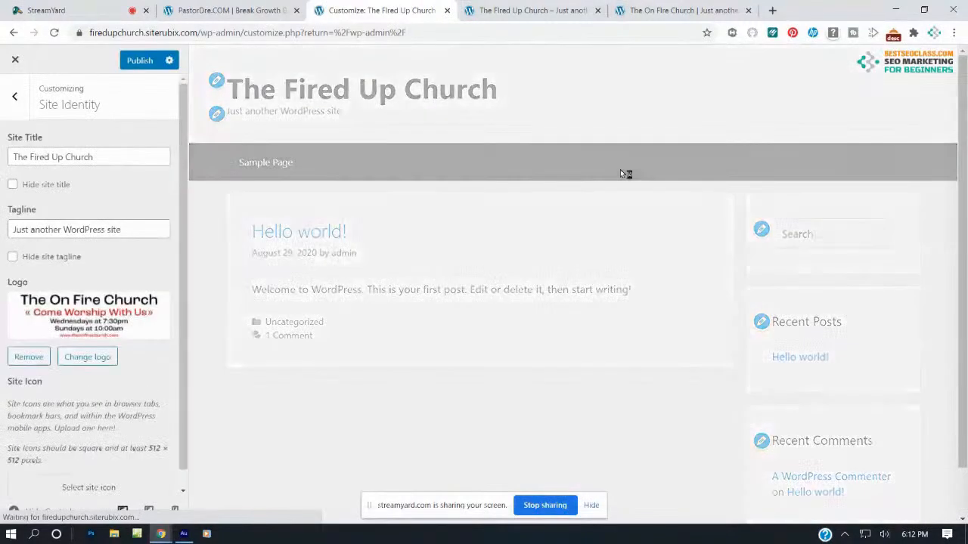
Open youtube.com in a new browser tab
{"action": "left_click", "coordinate": [771, 11]}
{"action": "left_click", "coordinate": [615, 28]}
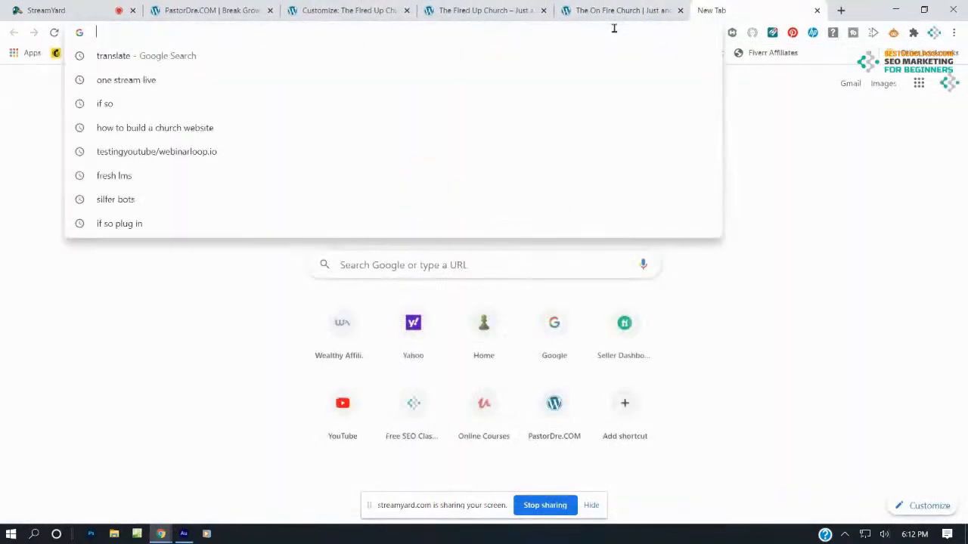
{"action": "type", "text": "youtube.com"}
{"action": "key", "text": "Return"}
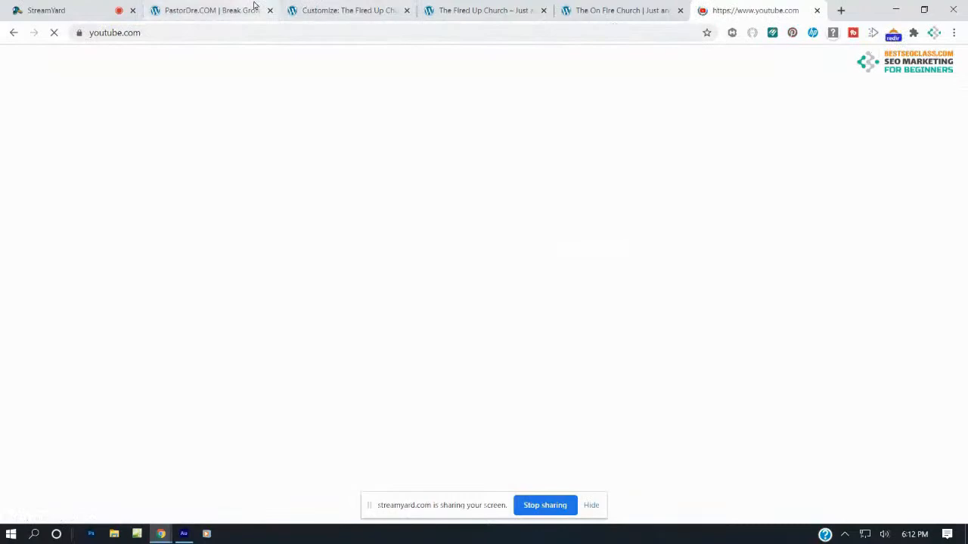
Check the PastorDre.COM site and the live Fired Up Church site, ending on the Customizer preview
{"action": "left_click", "coordinate": [255, 9]}
{"action": "left_click", "coordinate": [372, 9]}
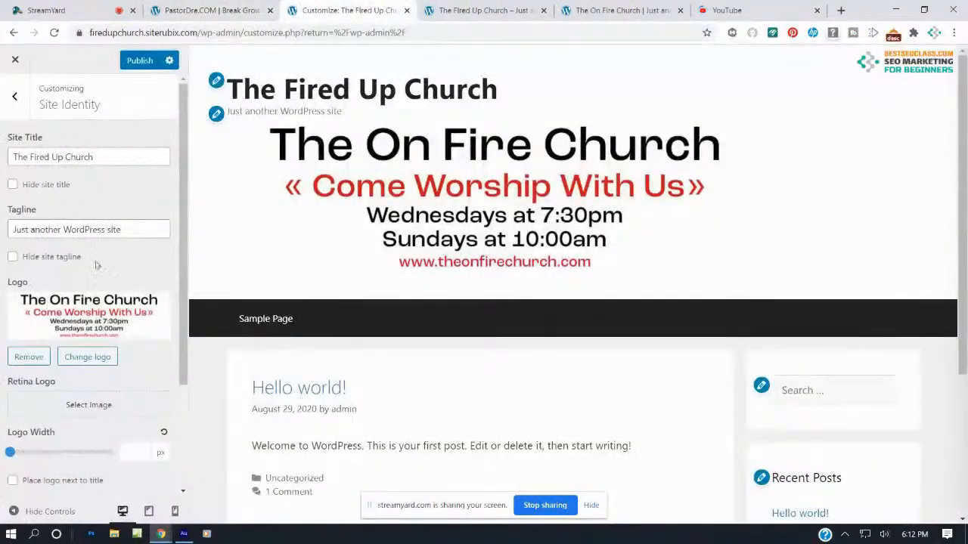
{"action": "left_click", "coordinate": [468, 7]}
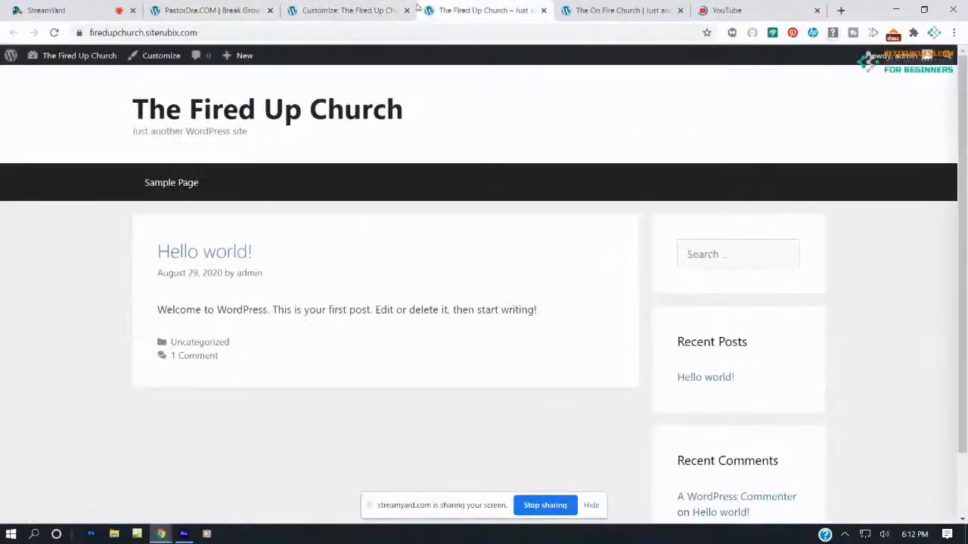
{"action": "left_click", "coordinate": [355, 9]}
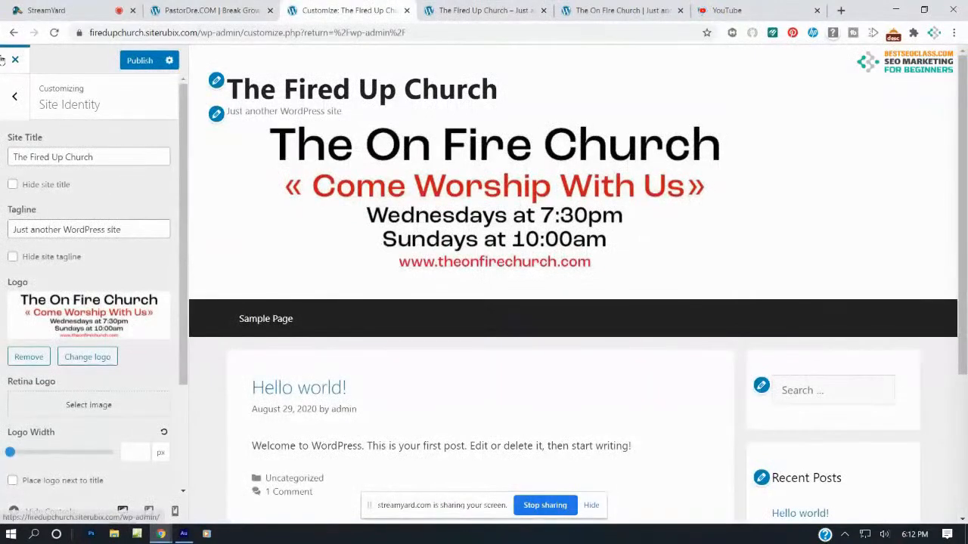
Reopen the logo library on top-banner.jpg and copy its file URL for YouTube
{"action": "left_click", "coordinate": [78, 360]}
{"action": "left_click", "coordinate": [106, 221]}
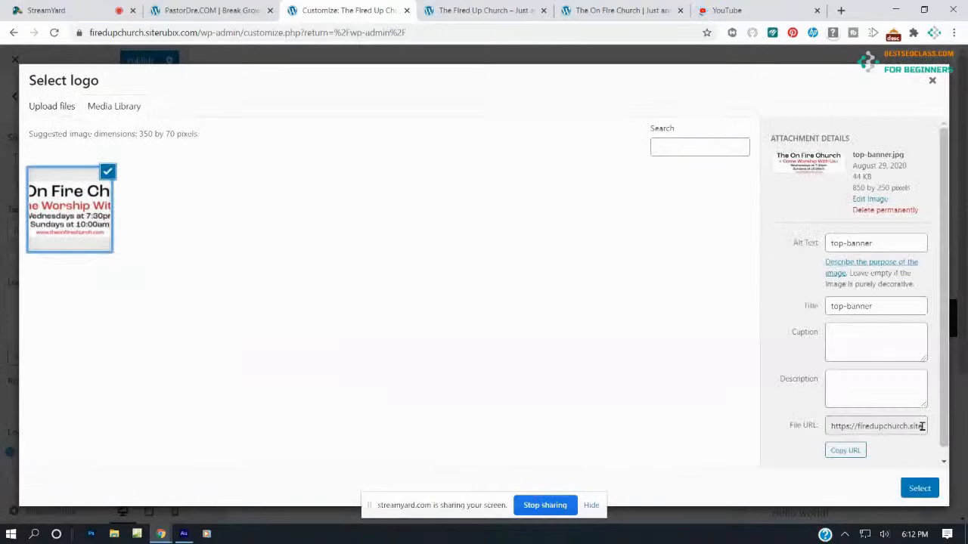
{"action": "triple_click", "coordinate": [886, 463]}
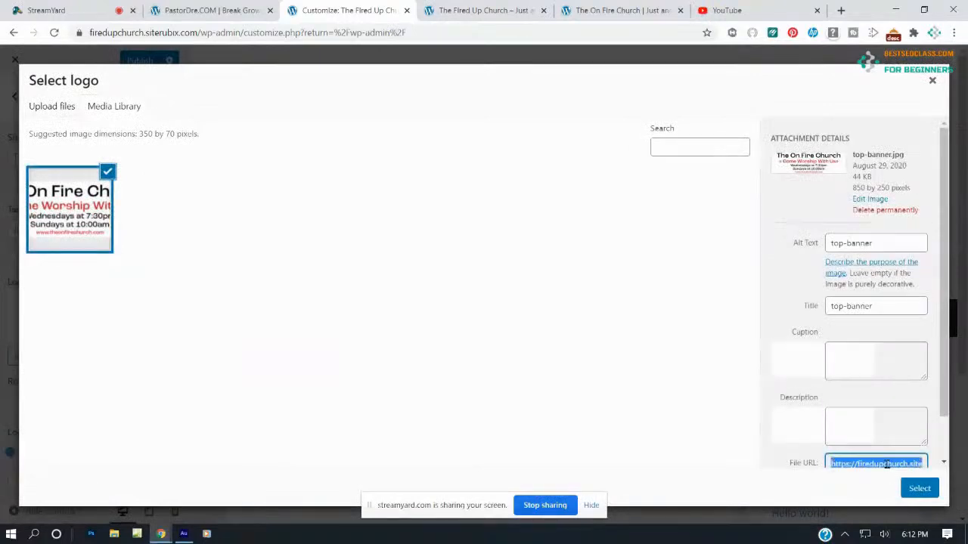
{"action": "right_click", "coordinate": [888, 467]}
{"action": "left_click", "coordinate": [851, 384]}
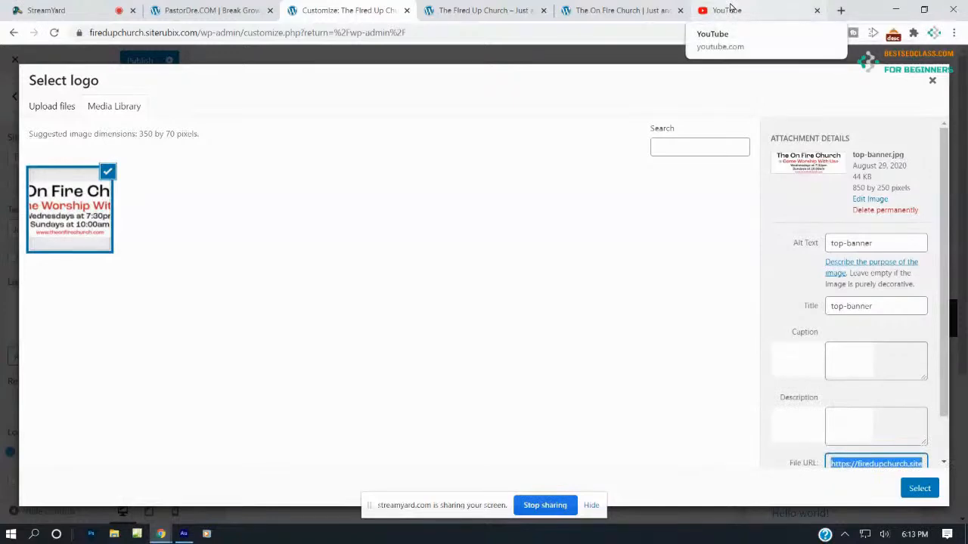
{"action": "left_click", "coordinate": [730, 10]}
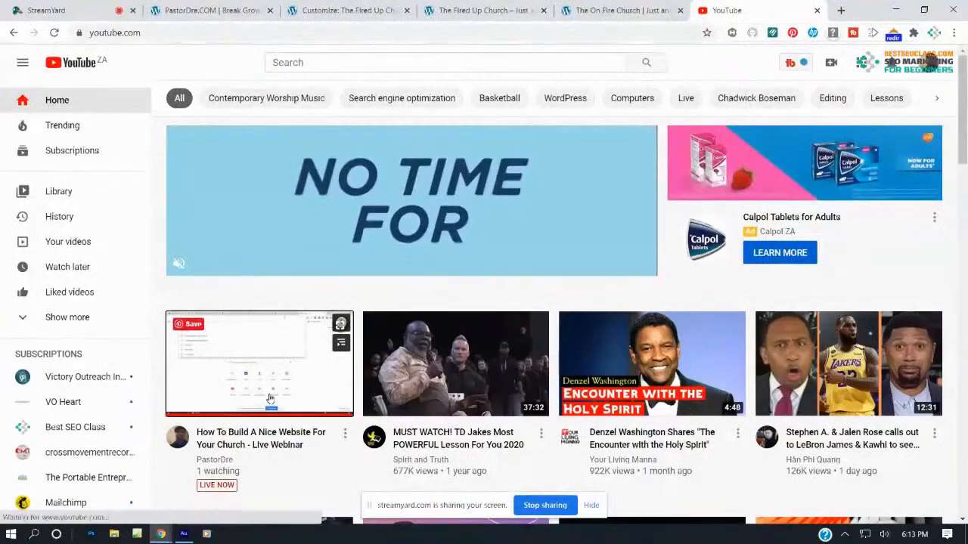
Open the live church website webinar on YouTube
{"action": "left_click", "coordinate": [270, 398]}
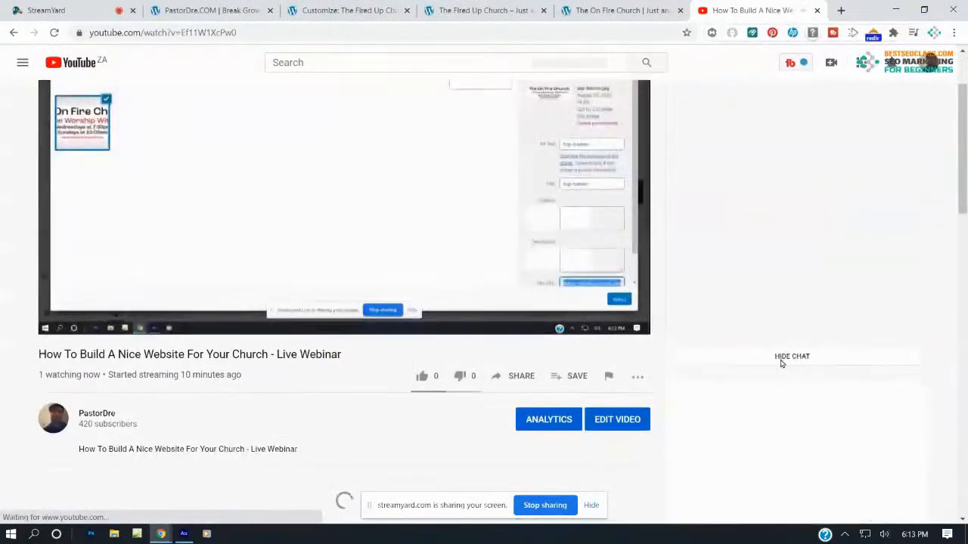
{"action": "scroll", "coordinate": [783, 366], "scroll_direction": "down", "scroll_amount": 4}
{"action": "scroll", "coordinate": [784, 369], "scroll_direction": "up", "scroll_amount": 4}
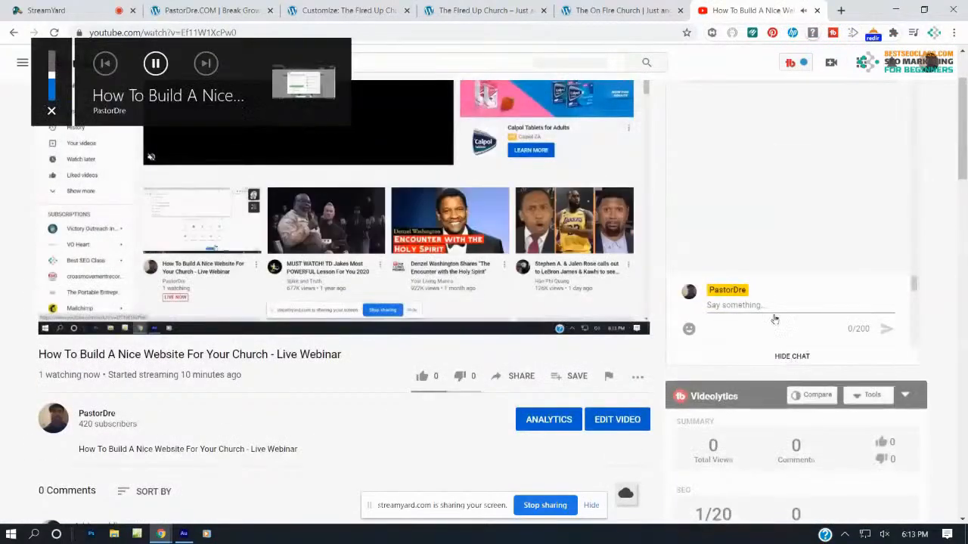
Post the copied top-banner URL in the live chat, then go back to the logo chooser
{"action": "left_click", "coordinate": [765, 303]}
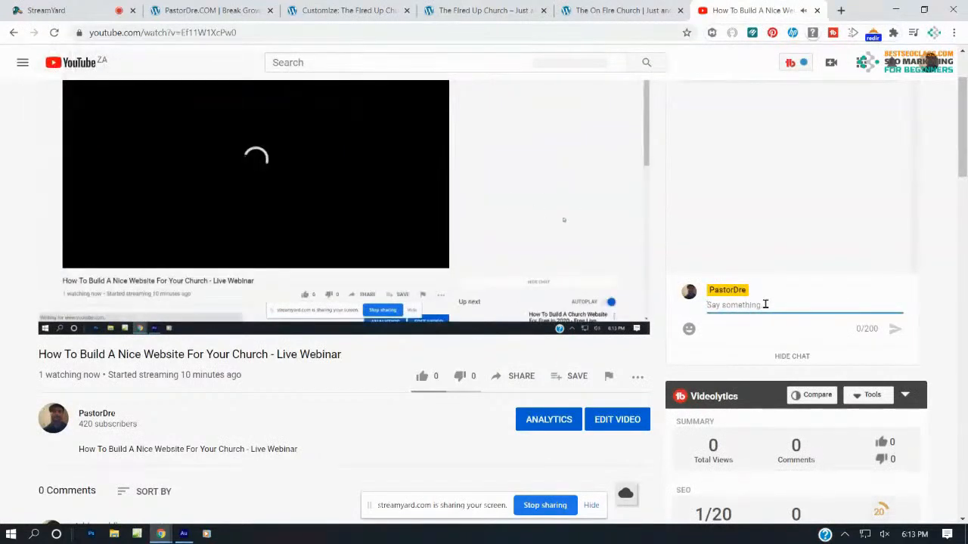
{"action": "key", "text": "ctrl+v"}
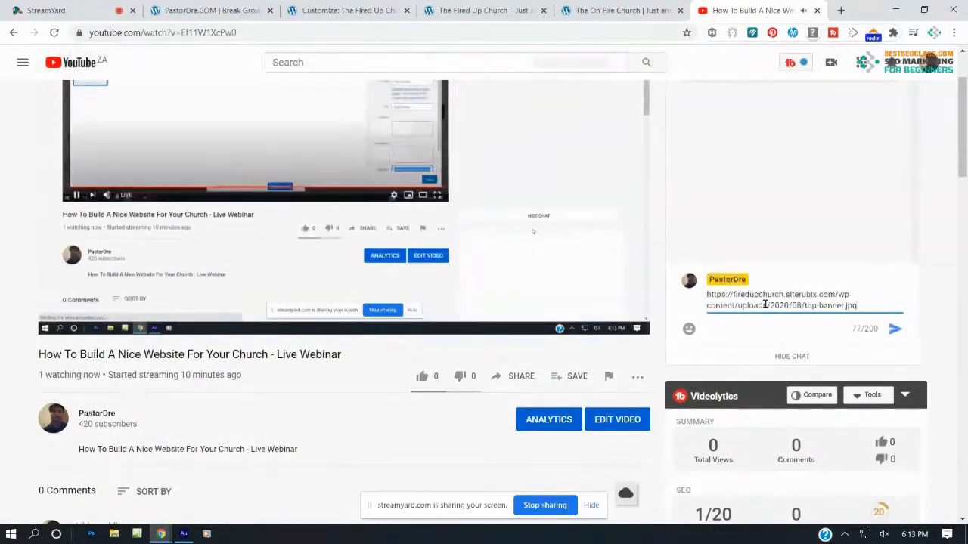
{"action": "key", "text": "Return"}
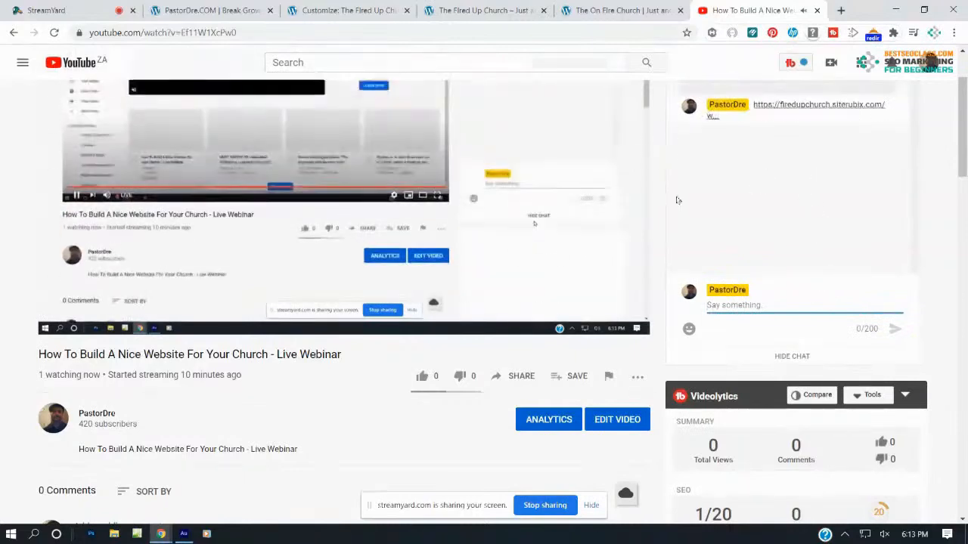
{"action": "left_click", "coordinate": [616, 9]}
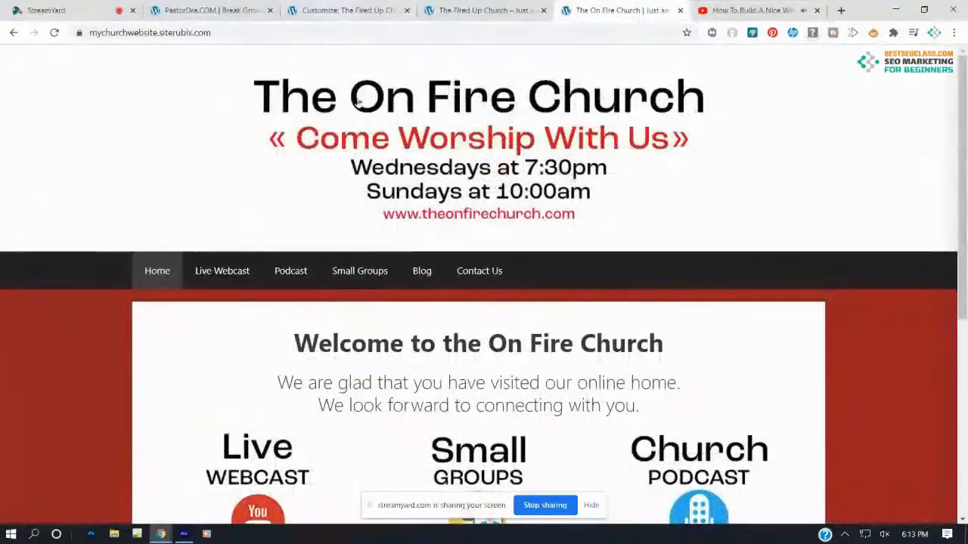
{"action": "left_click", "coordinate": [354, 9]}
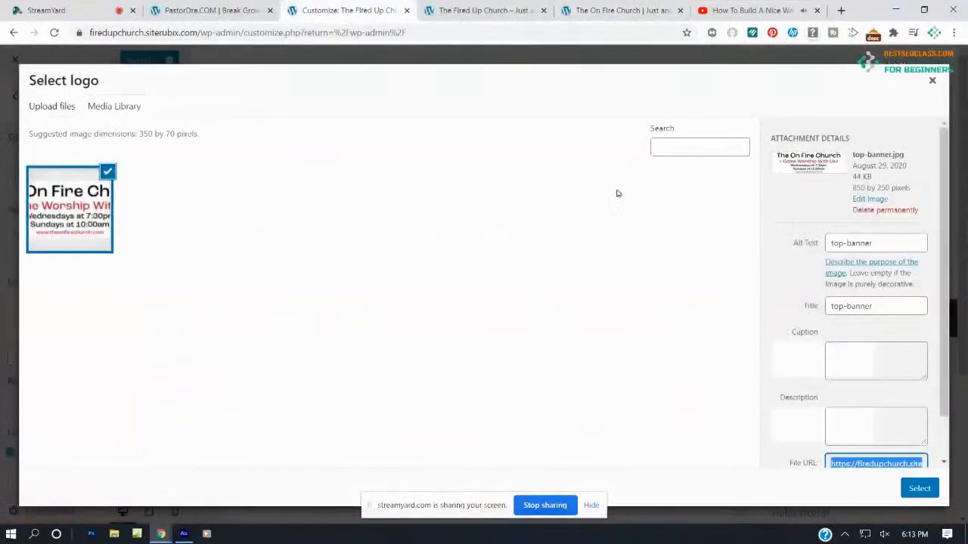
Select top-banner as the logo, stretch the crop to its top and bottom edges, and crop
{"action": "left_click", "coordinate": [919, 489]}
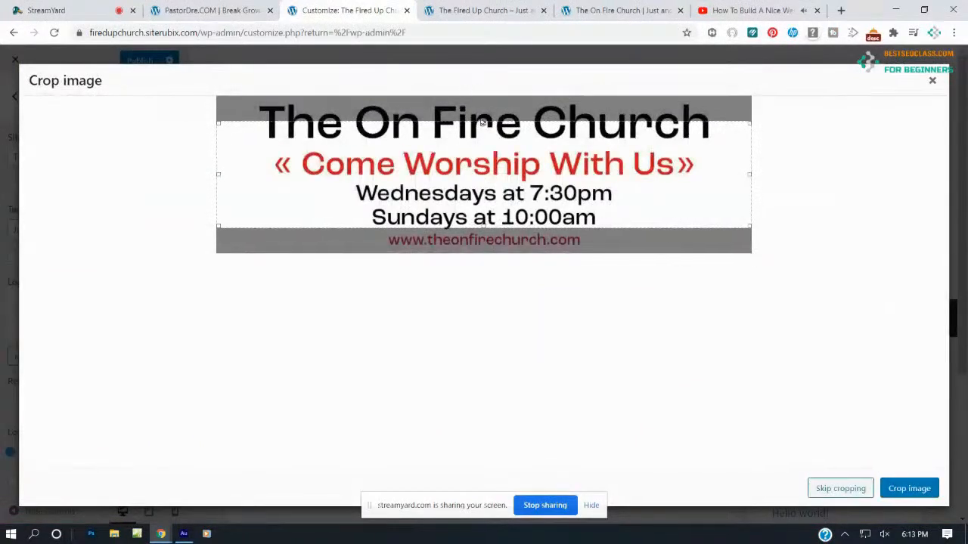
{"action": "left_click_drag", "start_coordinate": [484, 122], "coordinate": [486, 94]}
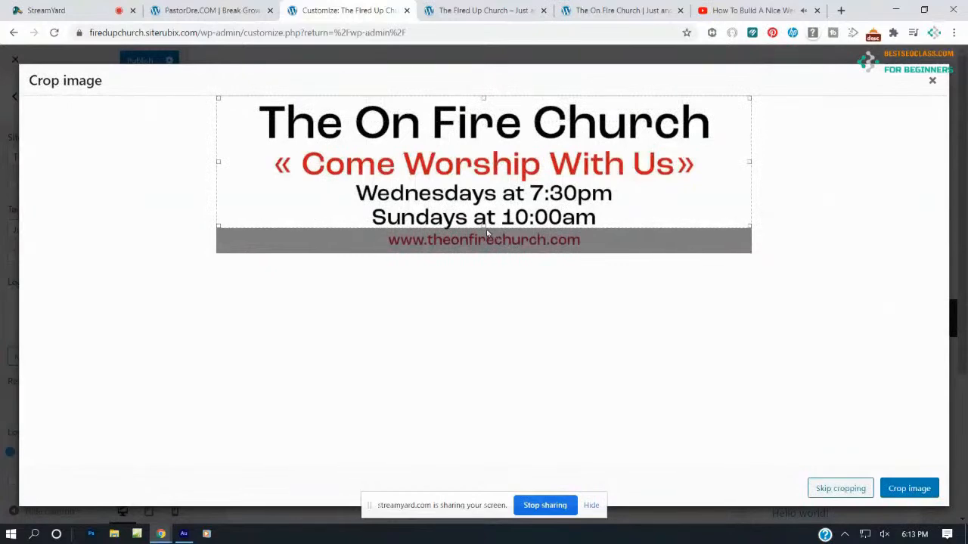
{"action": "left_click_drag", "start_coordinate": [486, 228], "coordinate": [487, 252]}
{"action": "left_click", "coordinate": [922, 490]}
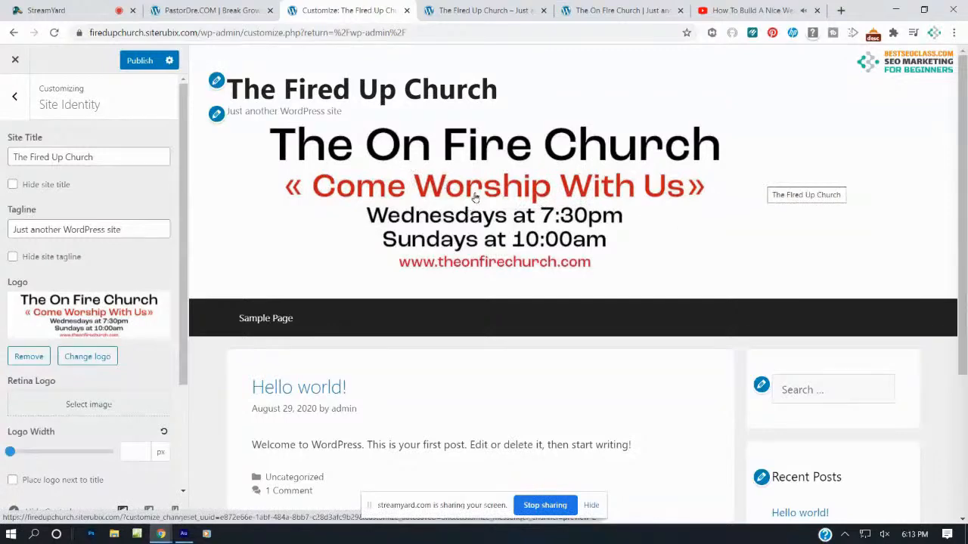
Publish the new banner logo
{"action": "left_click", "coordinate": [140, 60]}
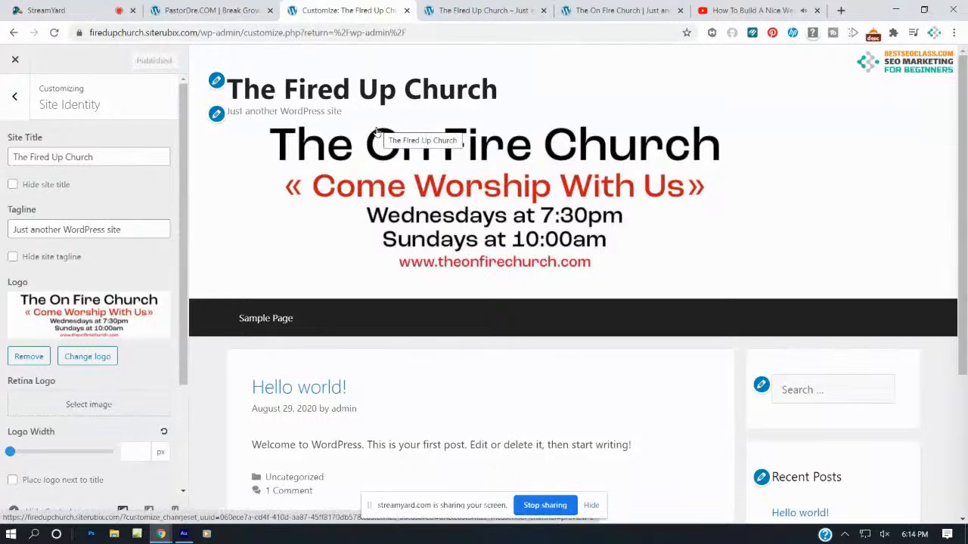
{"action": "left_click", "coordinate": [14, 96]}
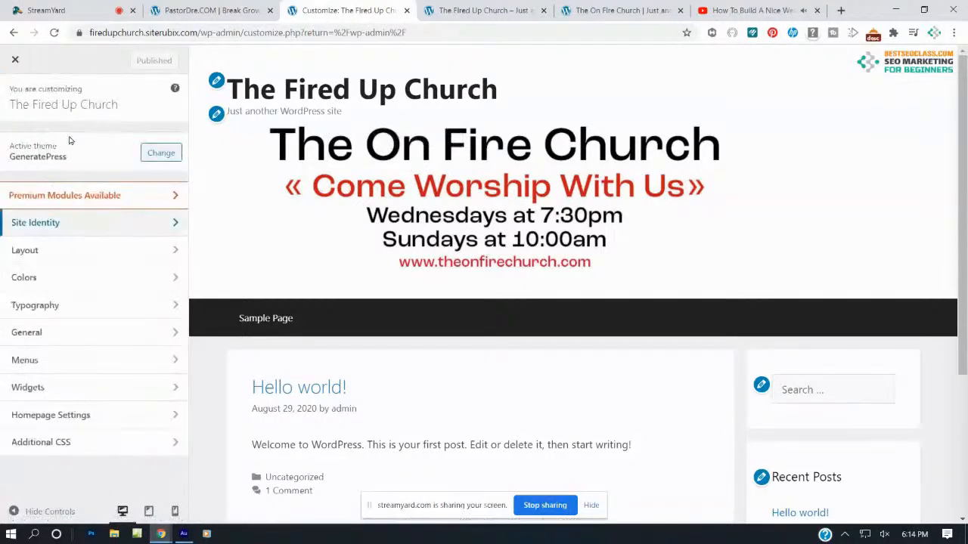
{"action": "left_click", "coordinate": [28, 250]}
Set the Layout > Header alignment to Center and publish it
{"action": "left_click", "coordinate": [62, 171]}
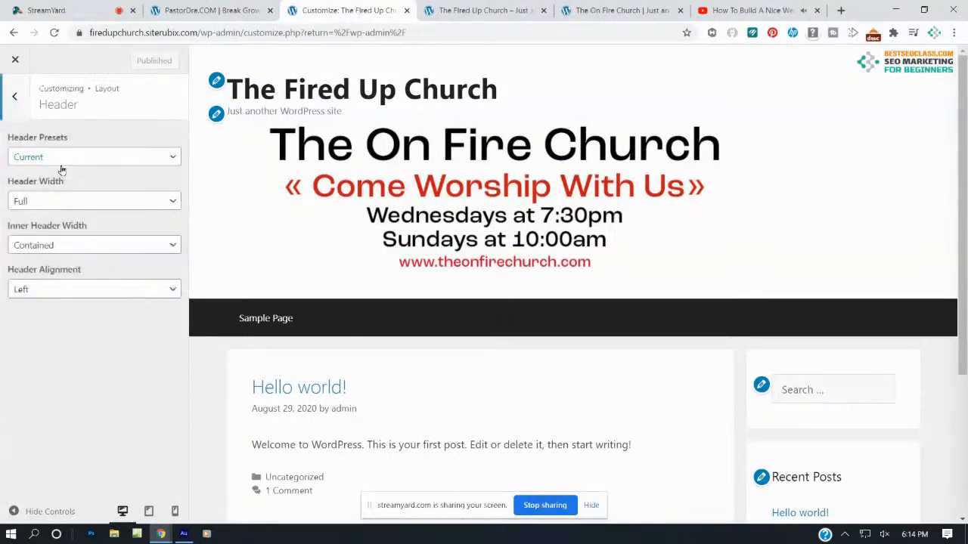
{"action": "left_click", "coordinate": [80, 297]}
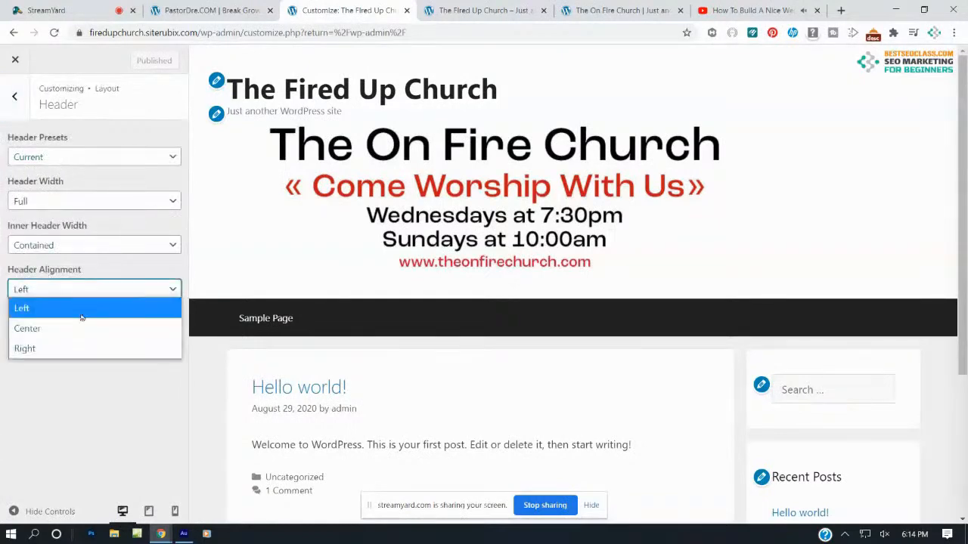
{"action": "left_click", "coordinate": [77, 328]}
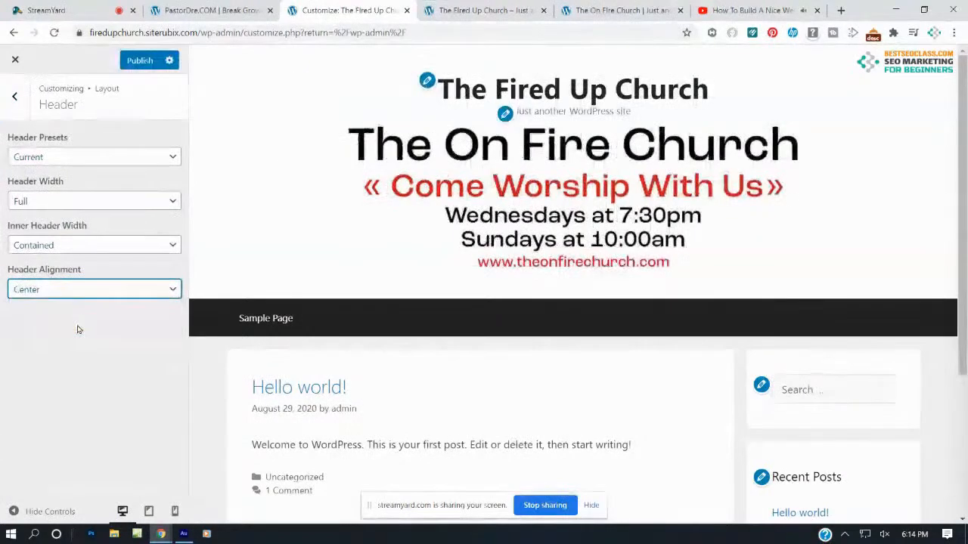
{"action": "left_click", "coordinate": [138, 62]}
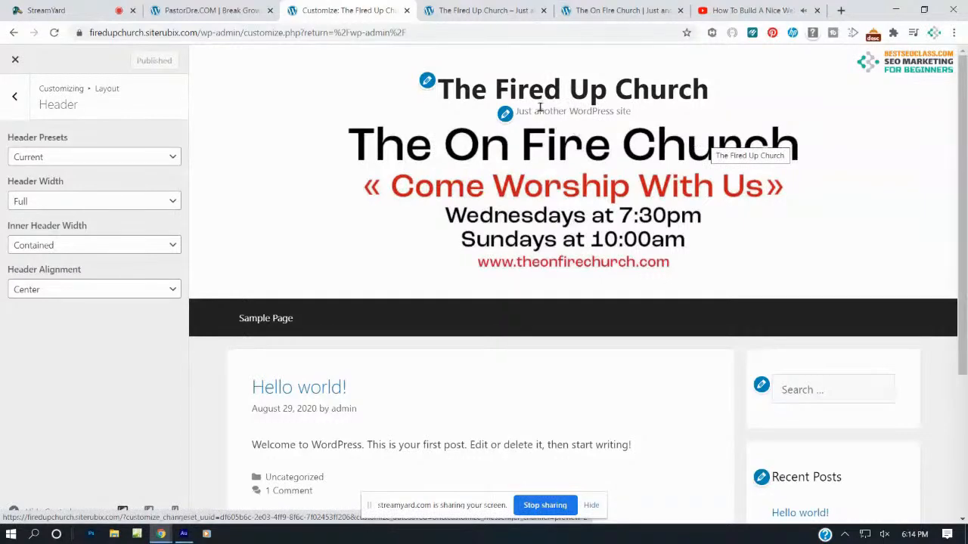
{"action": "left_click", "coordinate": [16, 98]}
{"action": "left_click", "coordinate": [18, 99]}
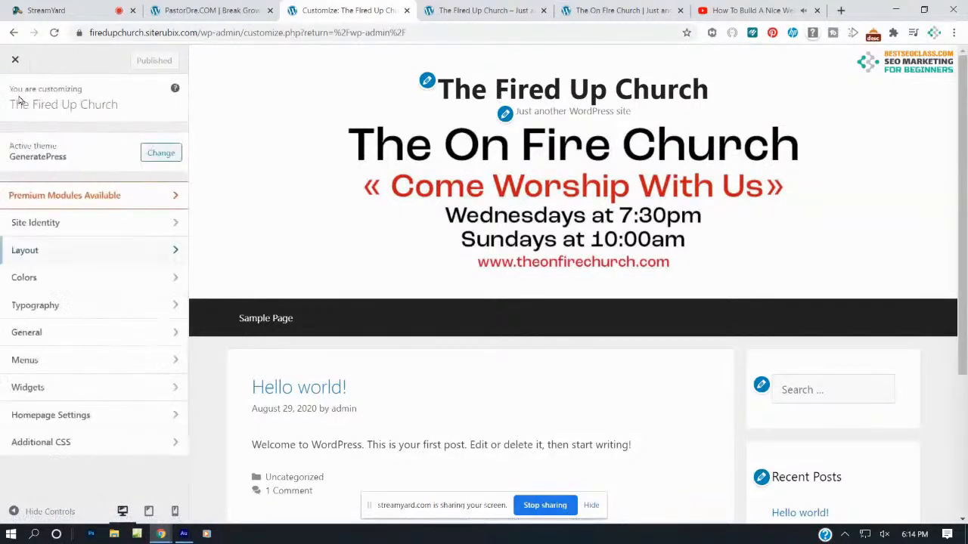
Tick Hide site title and Hide site tagline in Site Identity and publish
{"action": "left_click", "coordinate": [69, 224]}
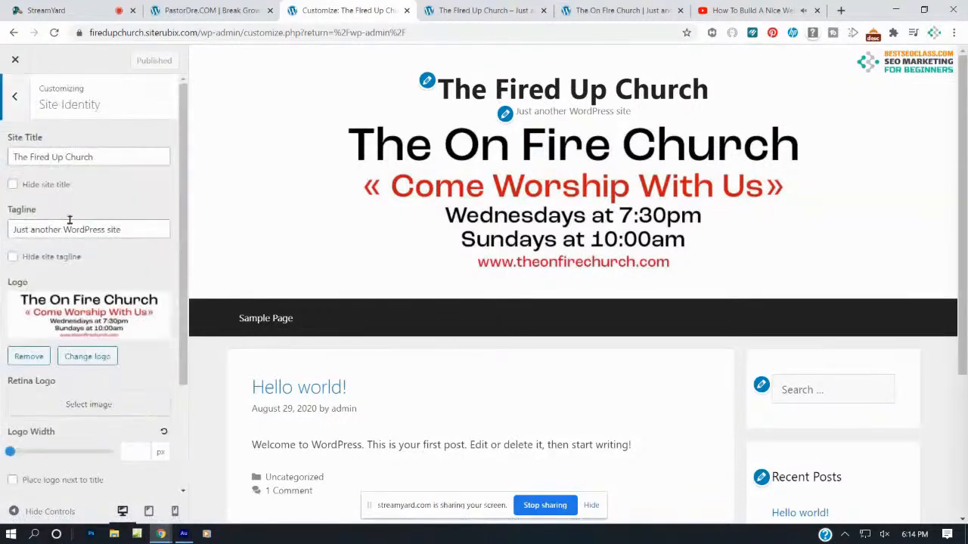
{"action": "left_click", "coordinate": [13, 185]}
{"action": "left_click", "coordinate": [12, 258]}
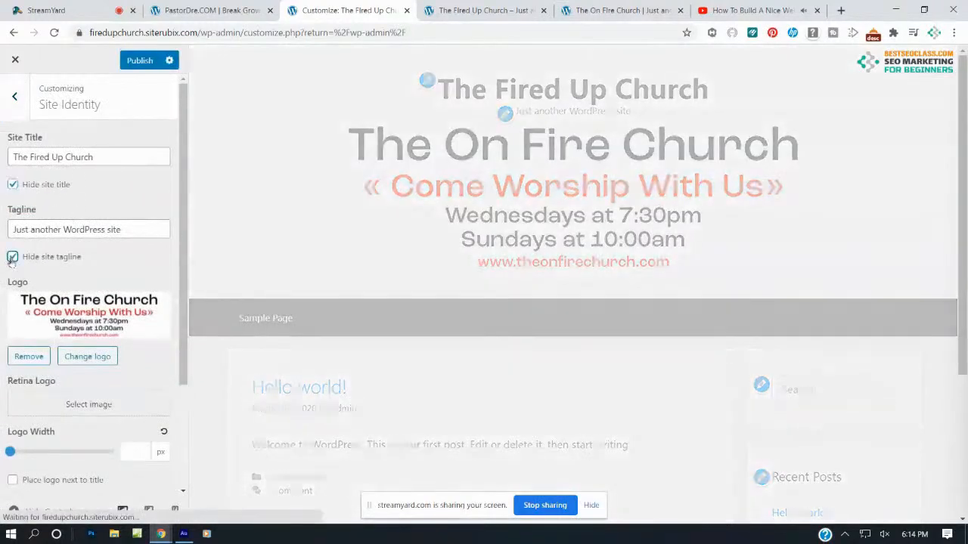
{"action": "left_click", "coordinate": [139, 63]}
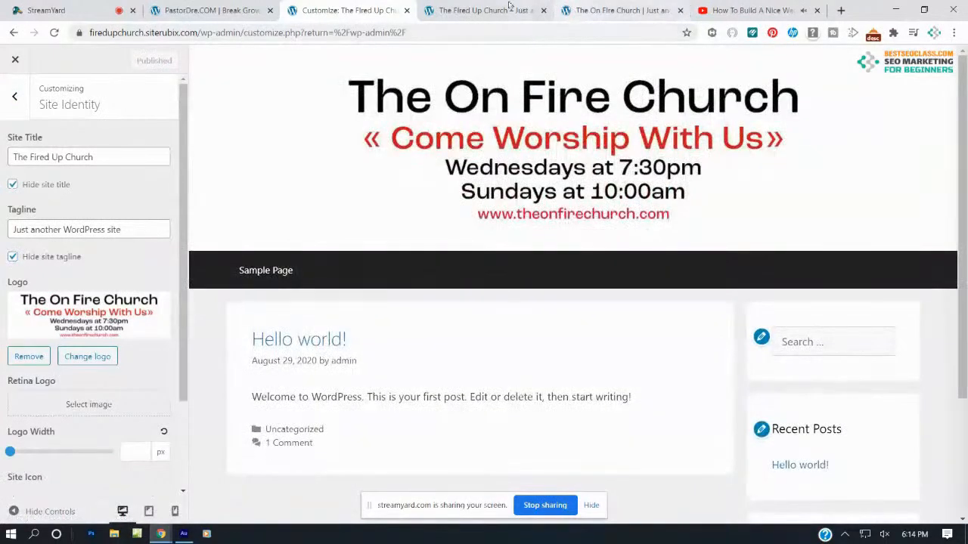
Reload the live Fired Up Church site to check it, then view the On Fire Church example
{"action": "left_click", "coordinate": [486, 10]}
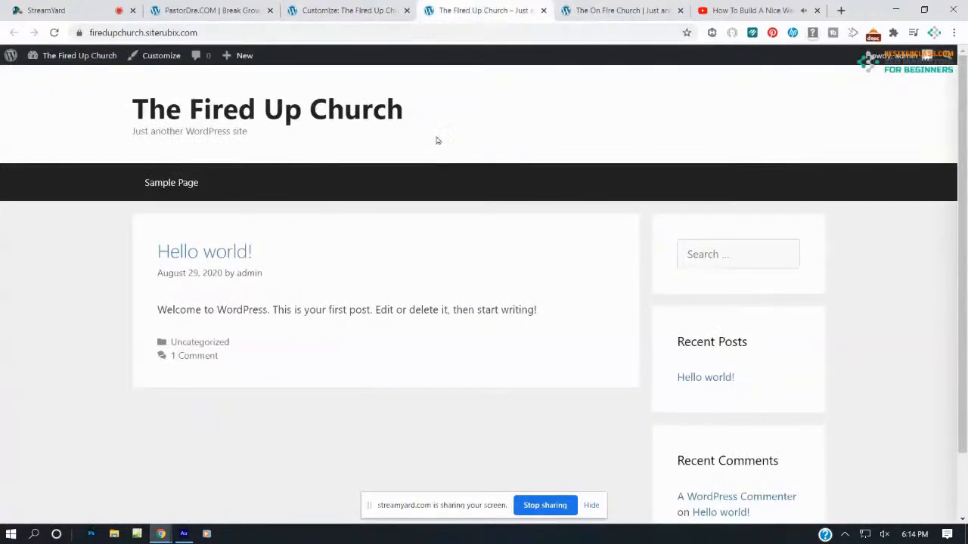
{"action": "left_click", "coordinate": [54, 33]}
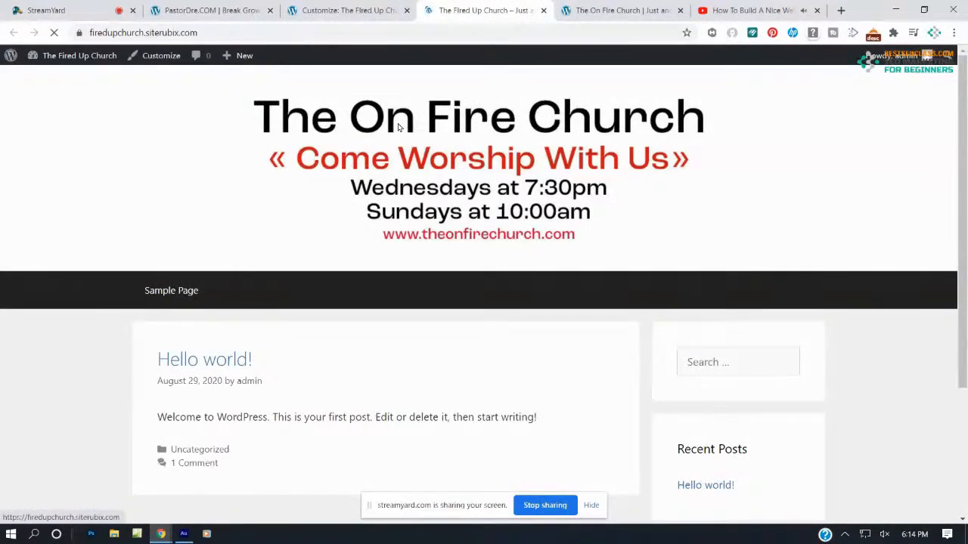
{"action": "left_click", "coordinate": [639, 10]}
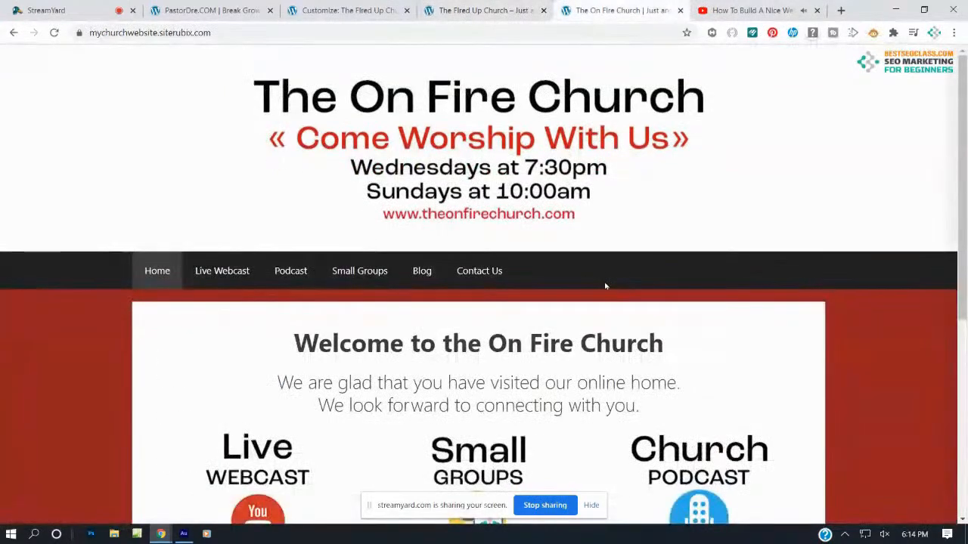
Compare the Fired Up Church site with the On Fire Church example, then return to the Customizer main menu
{"action": "scroll", "coordinate": [605, 283], "scroll_direction": "down", "scroll_amount": 5}
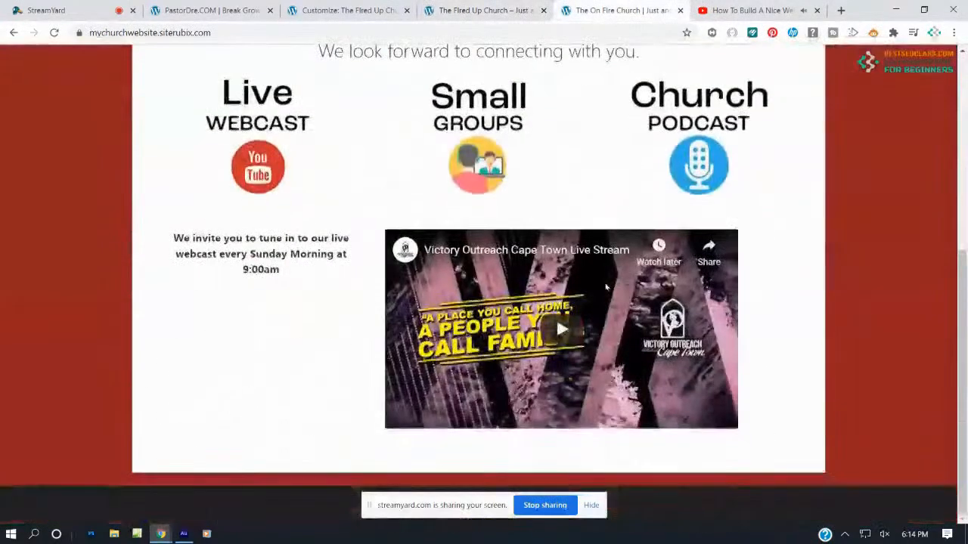
{"action": "scroll", "coordinate": [556, 315], "scroll_direction": "up", "scroll_amount": 5}
{"action": "left_click", "coordinate": [487, 11]}
{"action": "scroll", "coordinate": [530, 195], "scroll_direction": "down", "scroll_amount": 3}
{"action": "scroll", "coordinate": [532, 182], "scroll_direction": "up", "scroll_amount": 3}
{"action": "left_click", "coordinate": [595, 9]}
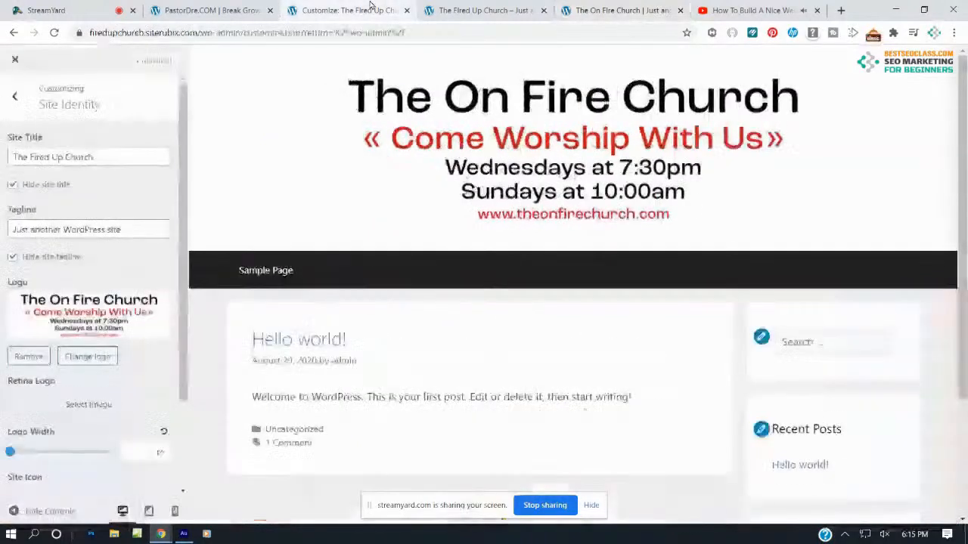
{"action": "left_click", "coordinate": [348, 9]}
{"action": "left_click", "coordinate": [15, 94]}
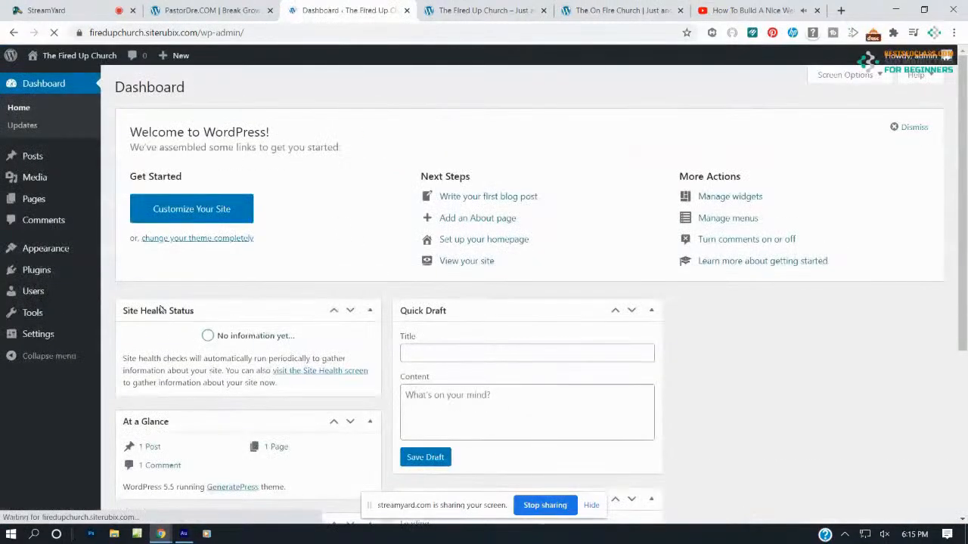
Create and publish a new page titled 'Home'
{"action": "left_click", "coordinate": [35, 198]}
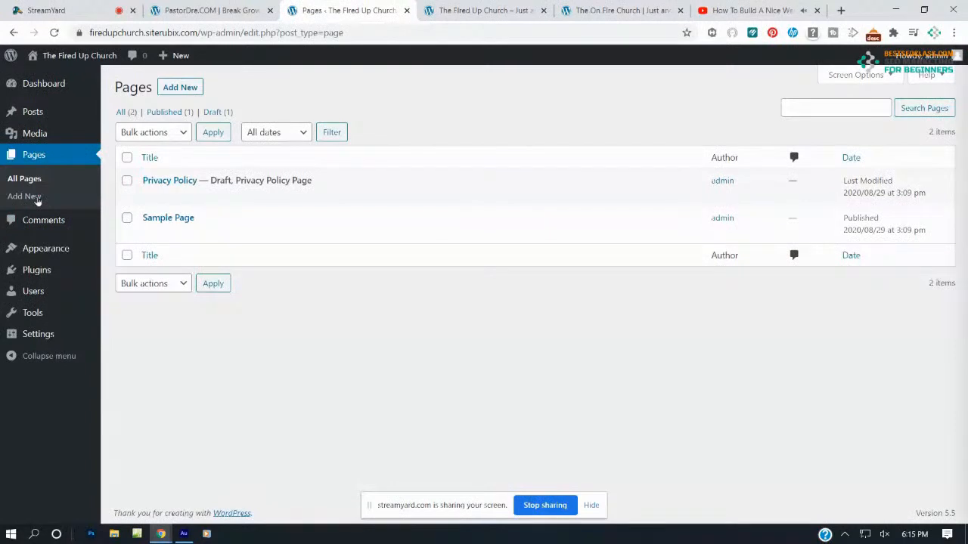
{"action": "left_click", "coordinate": [182, 89]}
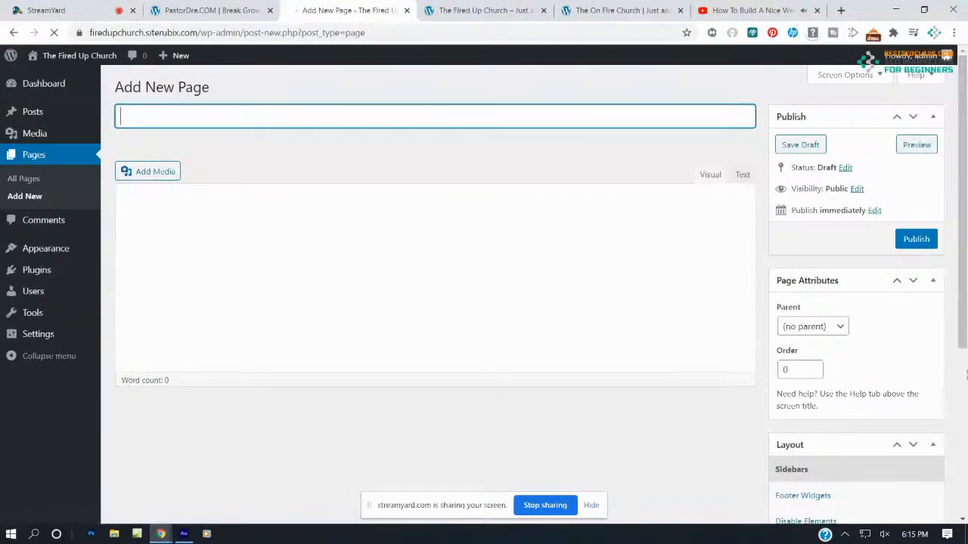
{"action": "type", "text": "h"}
{"action": "key", "text": "BackSpace"}
{"action": "type", "text": "Home"}
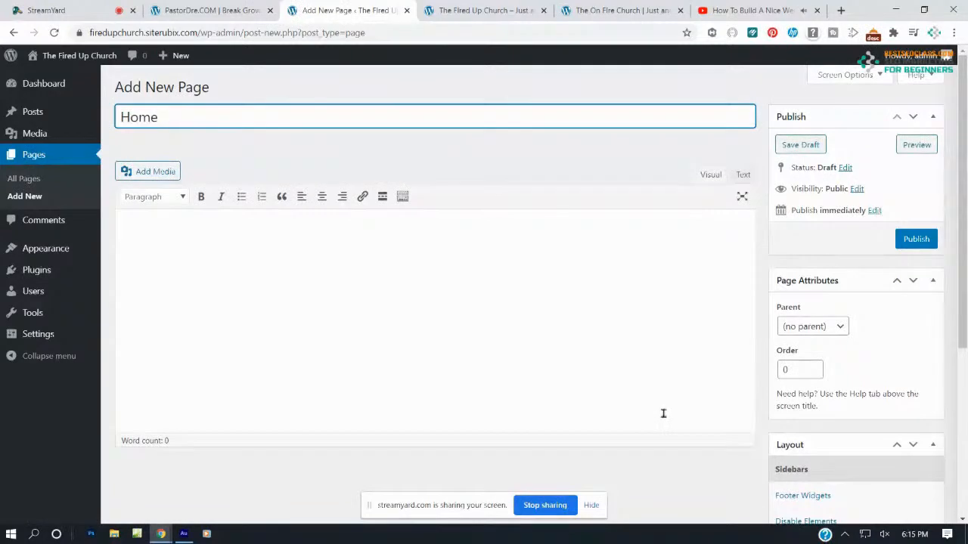
{"action": "left_click", "coordinate": [916, 239]}
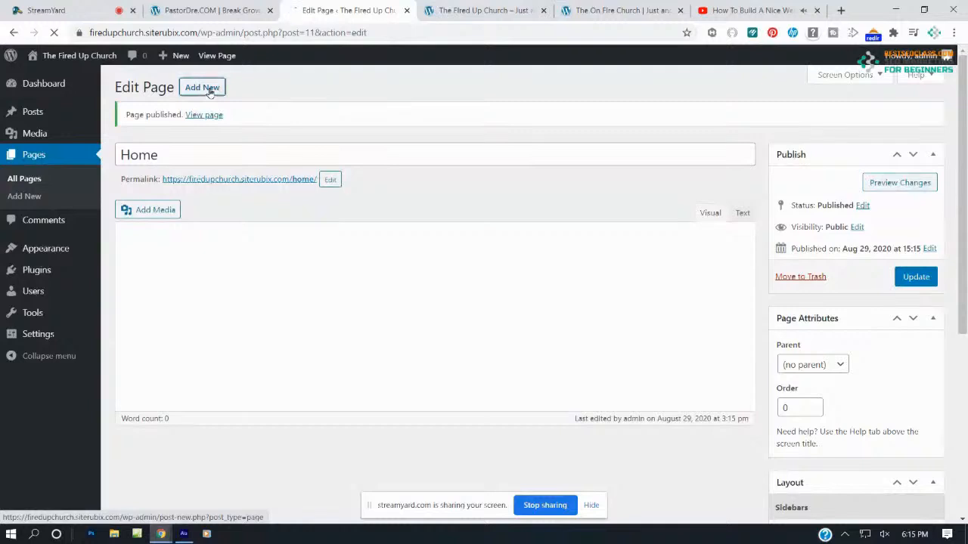
Create and publish a second page titled 'Live Webcast'
{"action": "left_click", "coordinate": [209, 89]}
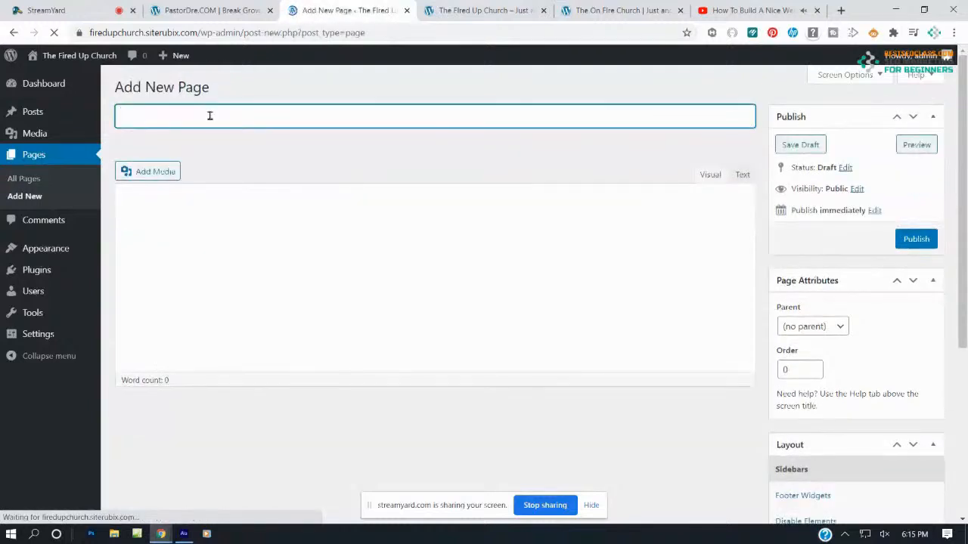
{"action": "type", "text": "Liv"}
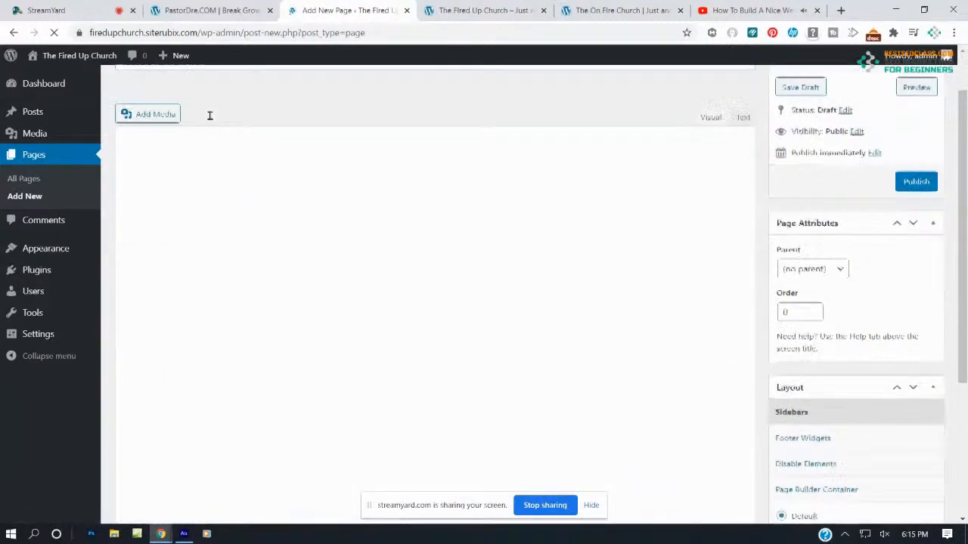
{"action": "scroll", "coordinate": [209, 116], "scroll_direction": "down", "scroll_amount": 3}
{"action": "scroll", "coordinate": [209, 114], "scroll_direction": "up", "scroll_amount": 3}
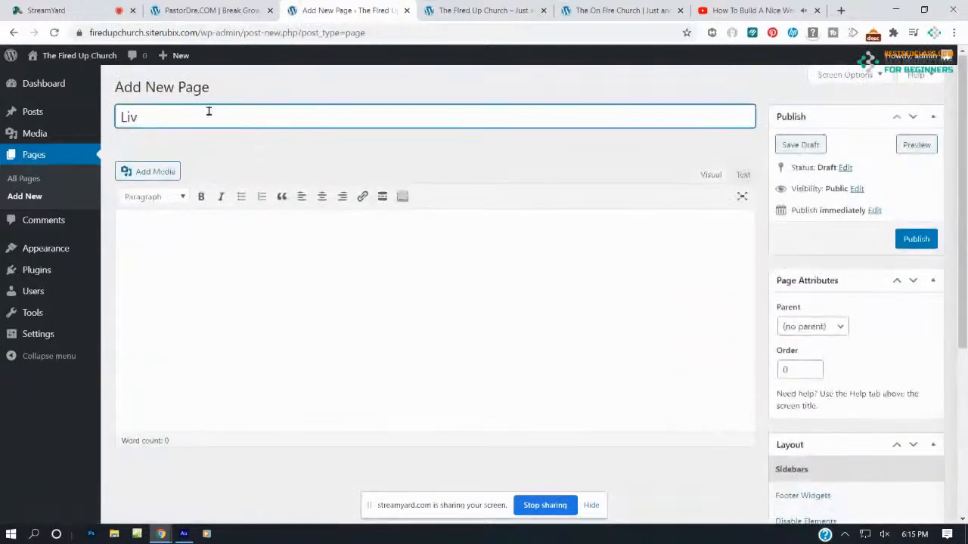
{"action": "type", "text": "e Wb"}
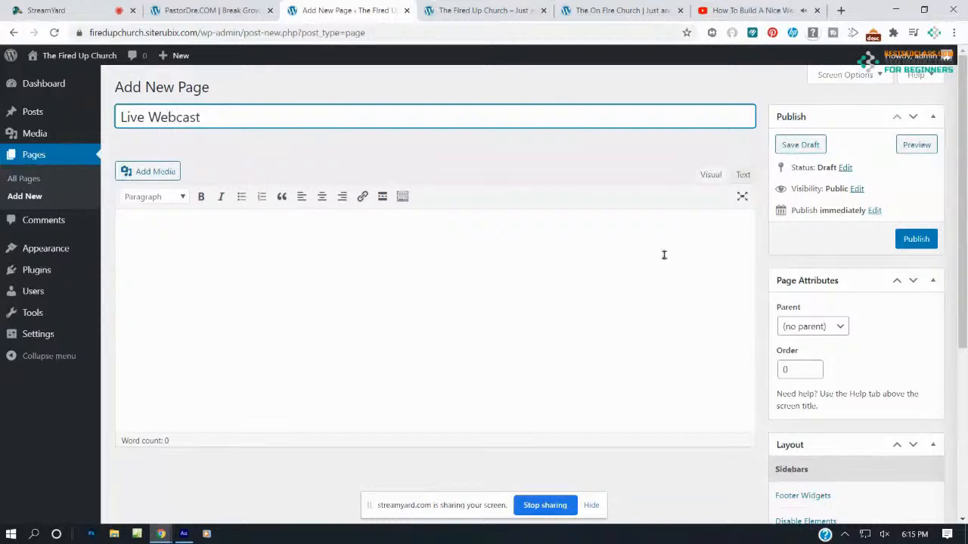
{"action": "left_click", "coordinate": [912, 240]}
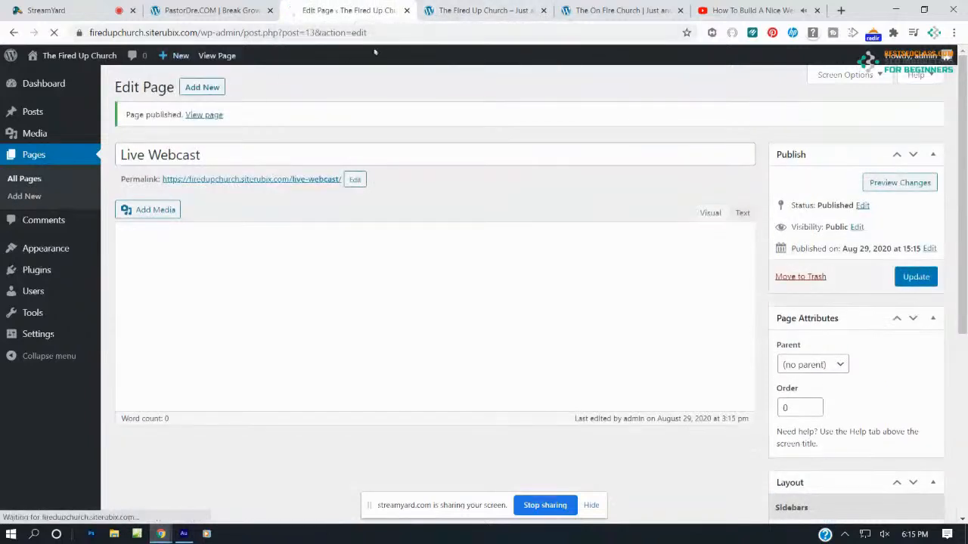
Create and publish a new page titled 'Blog'
{"action": "left_click", "coordinate": [201, 87]}
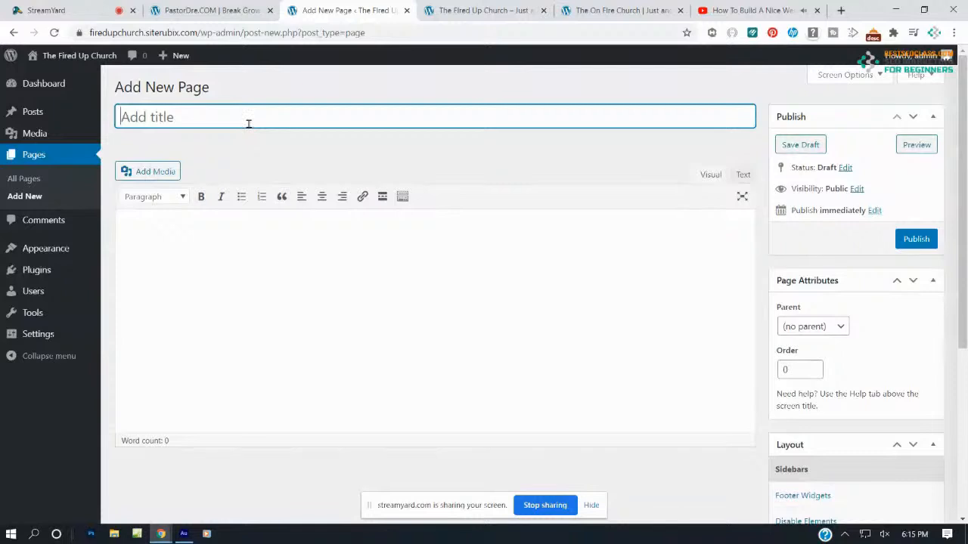
{"action": "type", "text": "Blog"}
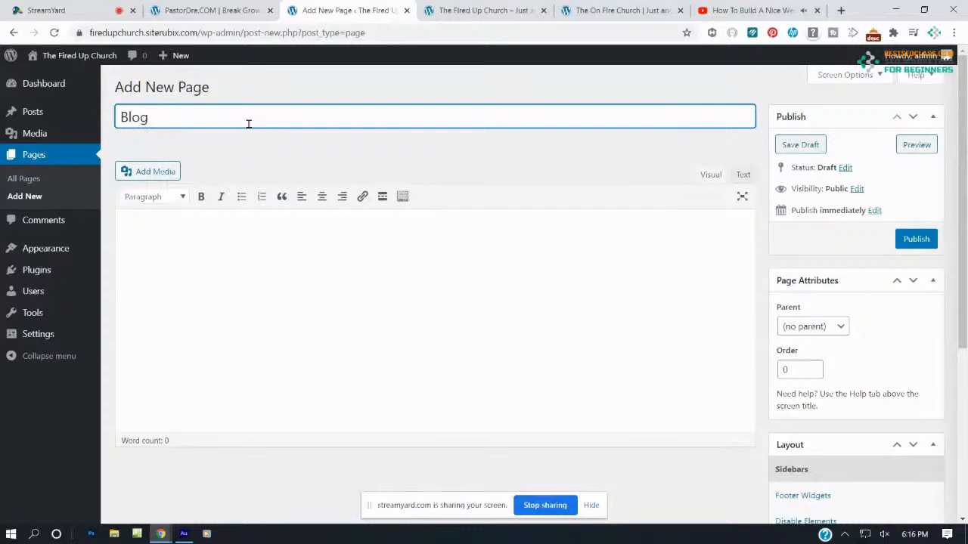
{"action": "left_click", "coordinate": [915, 239]}
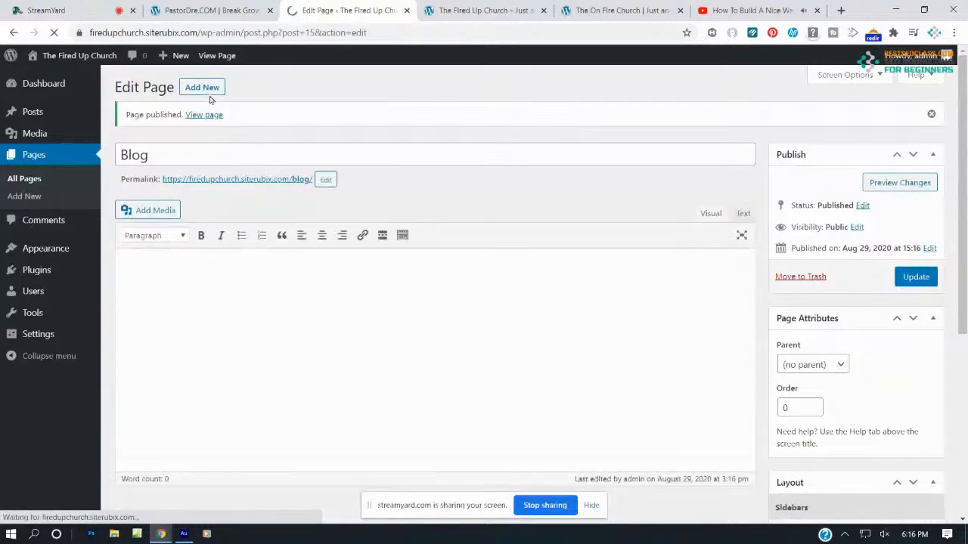
{"action": "left_click", "coordinate": [598, 10]}
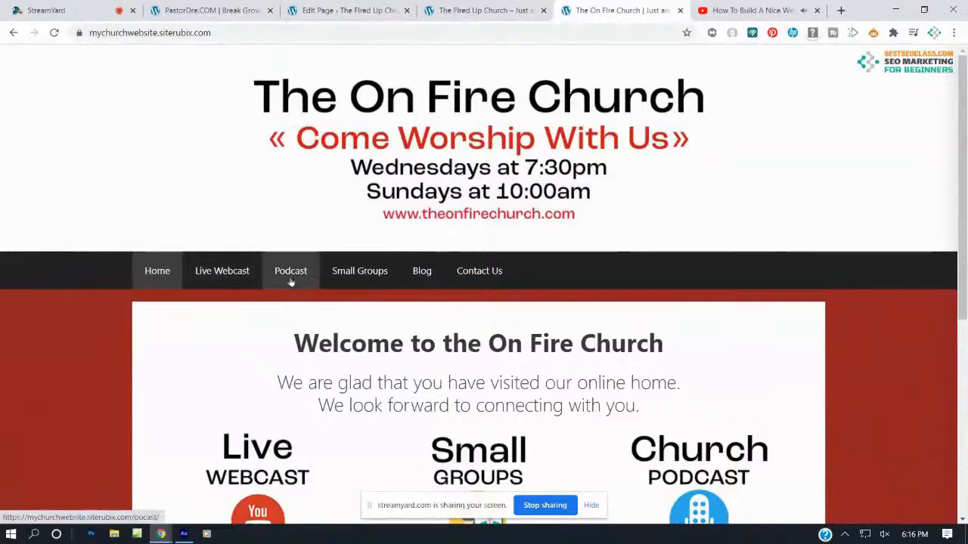
{"action": "left_click", "coordinate": [332, 9]}
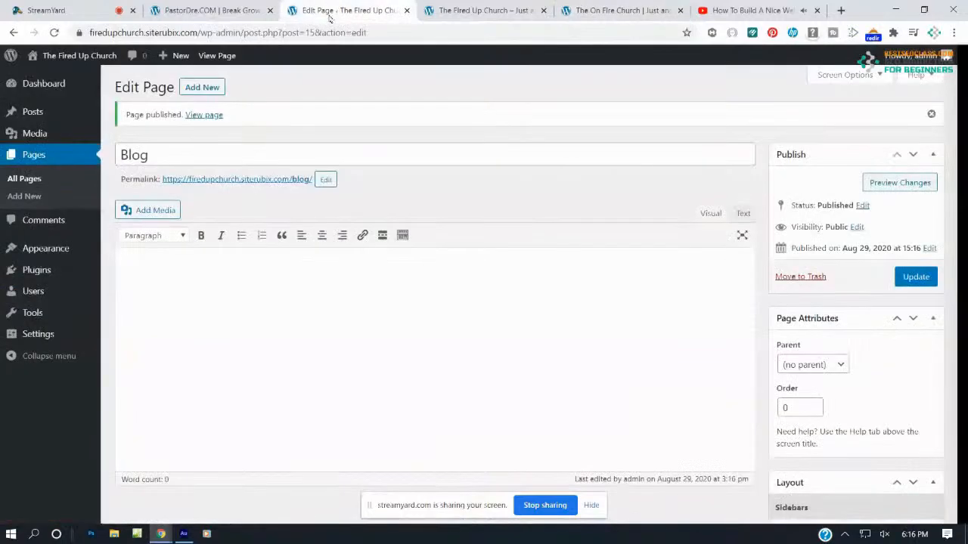
Create and publish a page titled 'Podcast'
{"action": "left_click", "coordinate": [202, 87]}
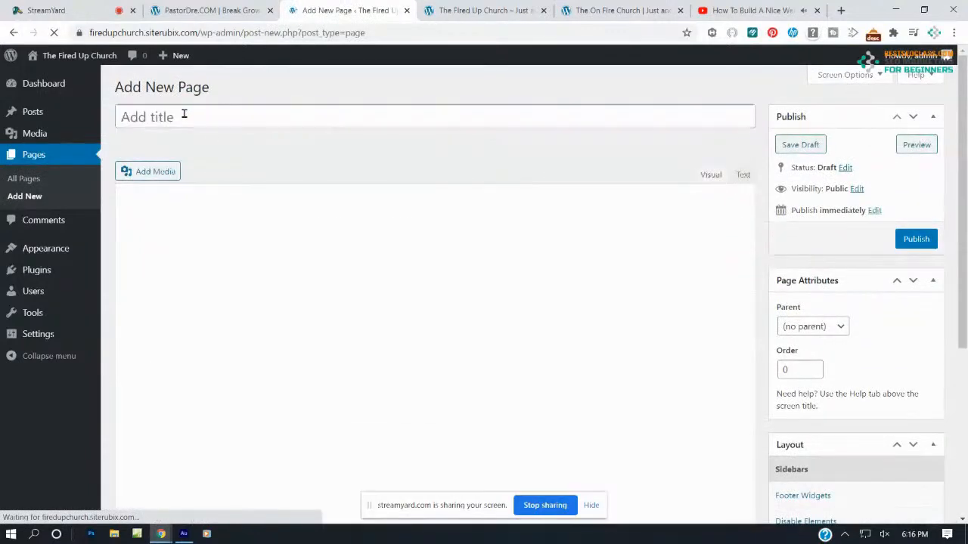
{"action": "type", "text": "Podcast"}
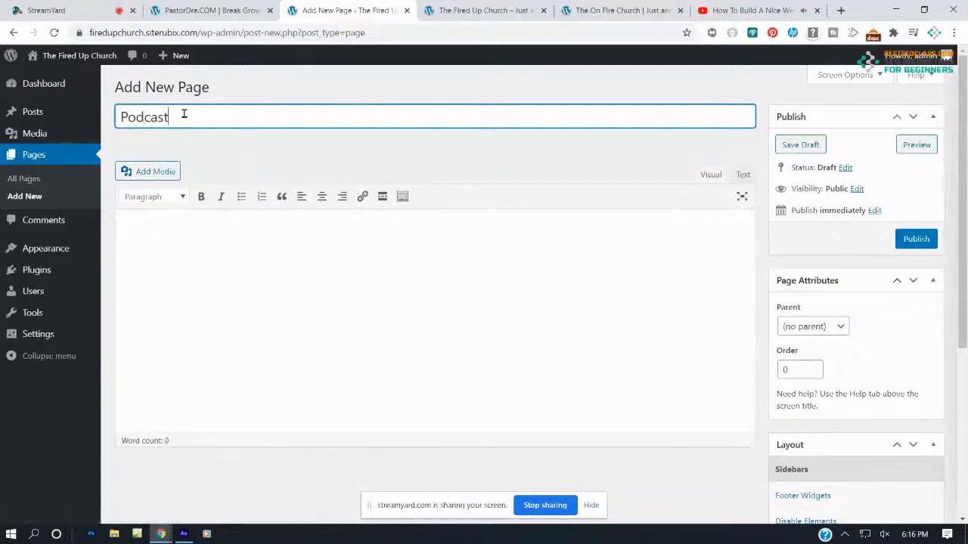
{"action": "left_click", "coordinate": [916, 239]}
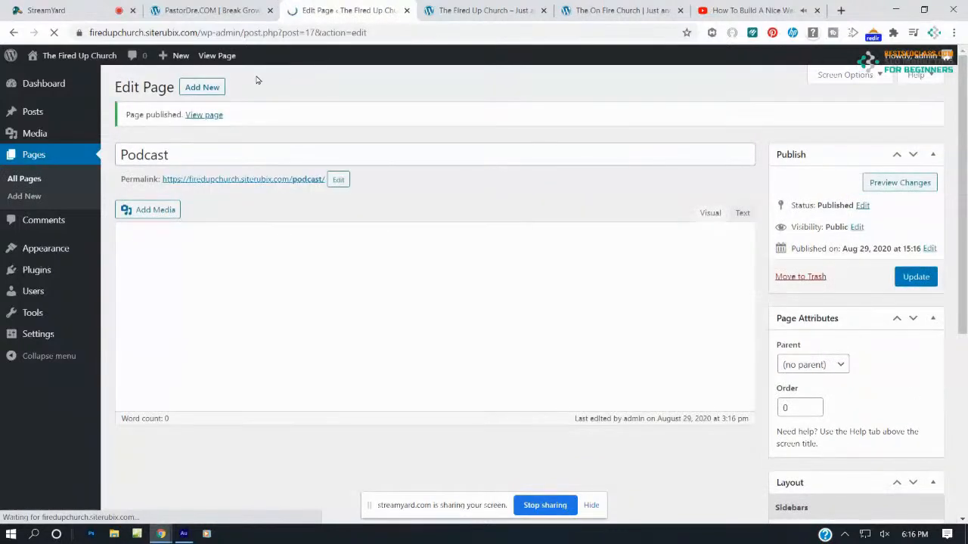
Publish a 'Contact Us' page, then show the list of all seven pages
{"action": "left_click", "coordinate": [205, 89]}
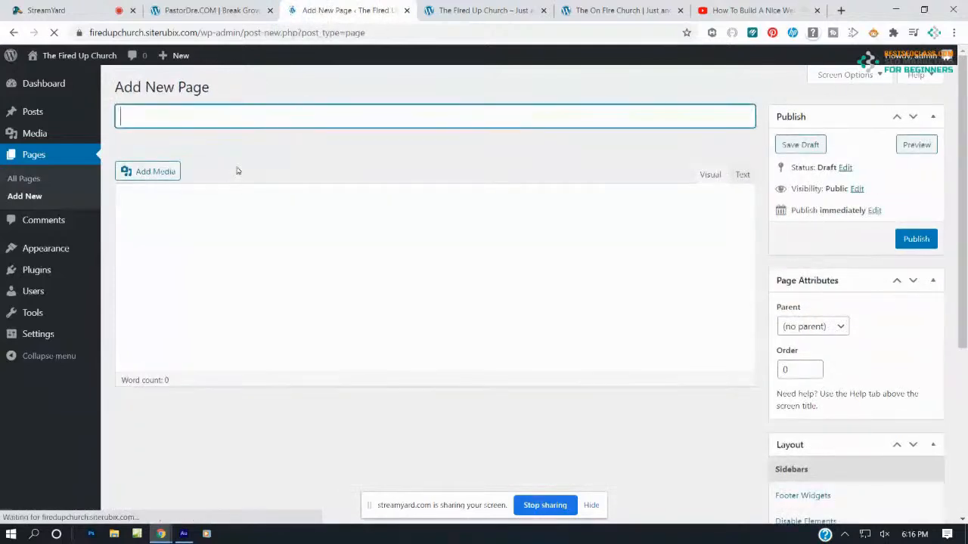
{"action": "type", "text": "Contac"}
{"action": "scroll", "coordinate": [239, 116], "scroll_direction": "down", "scroll_amount": 3}
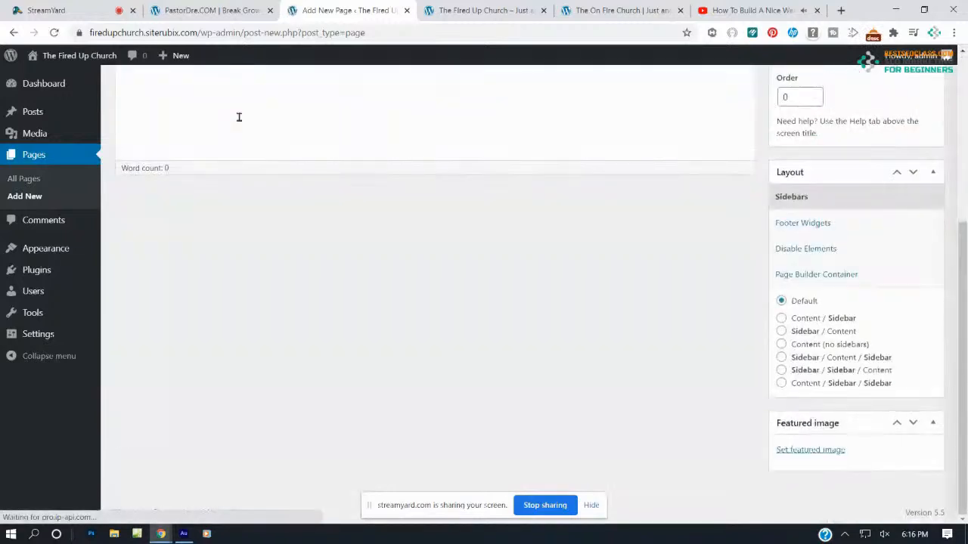
{"action": "type", "text": "U"}
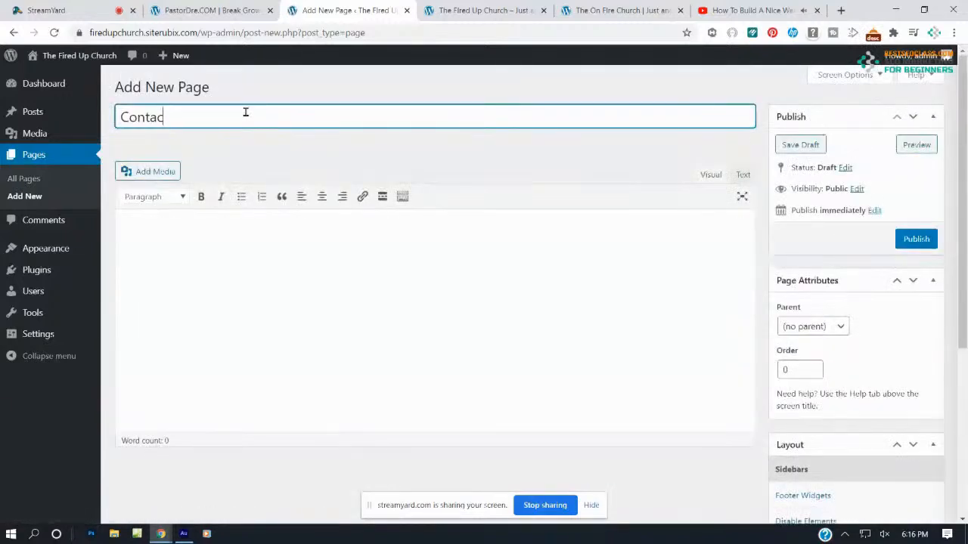
{"action": "type", "text": " Us"}
{"action": "left_click", "coordinate": [921, 239]}
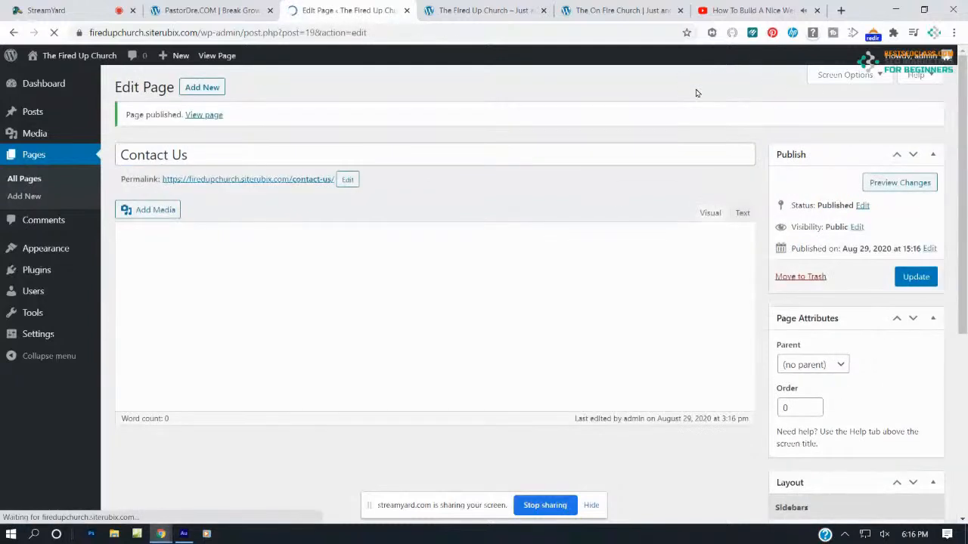
{"action": "left_click", "coordinate": [51, 160]}
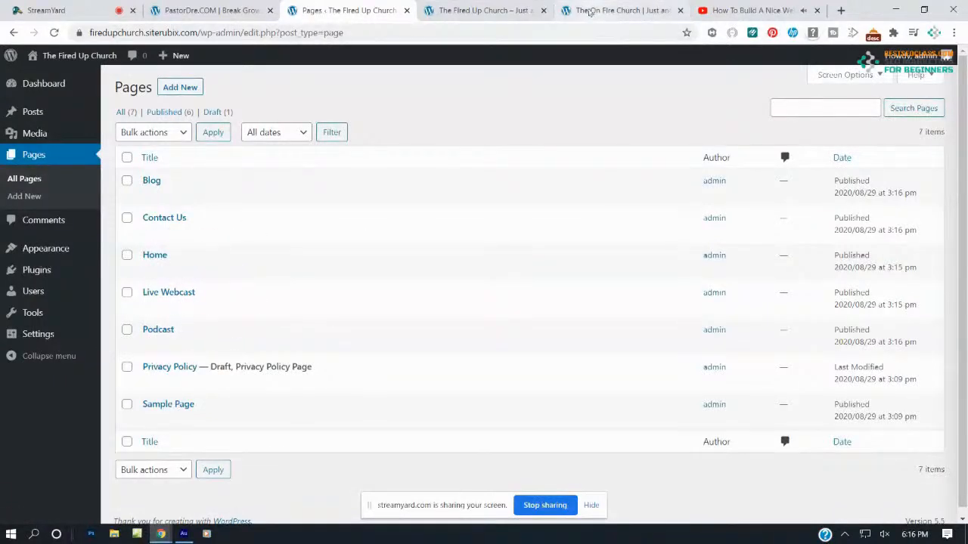
Add and publish a 'Small Groups' page, then view the live Fired Up Church front page
{"action": "left_click", "coordinate": [620, 10]}
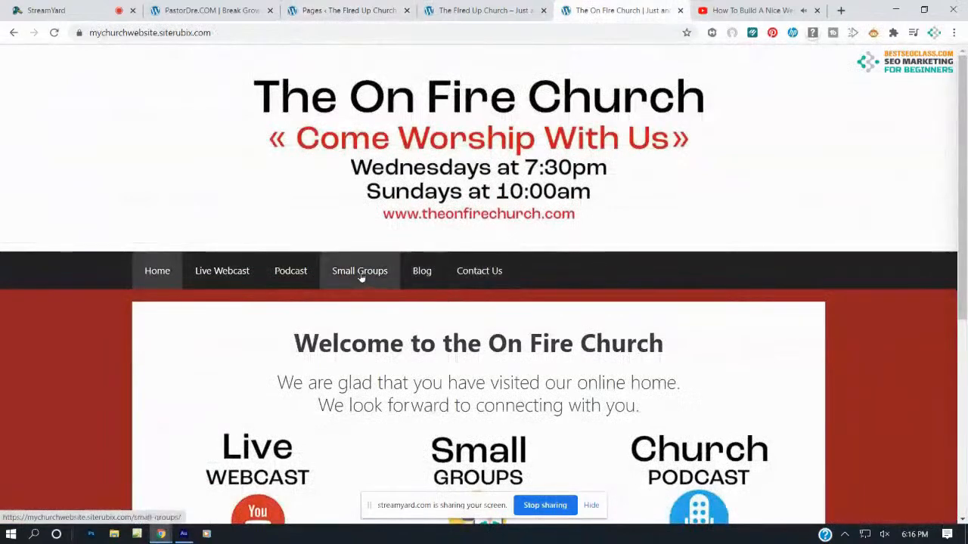
{"action": "left_click", "coordinate": [344, 9]}
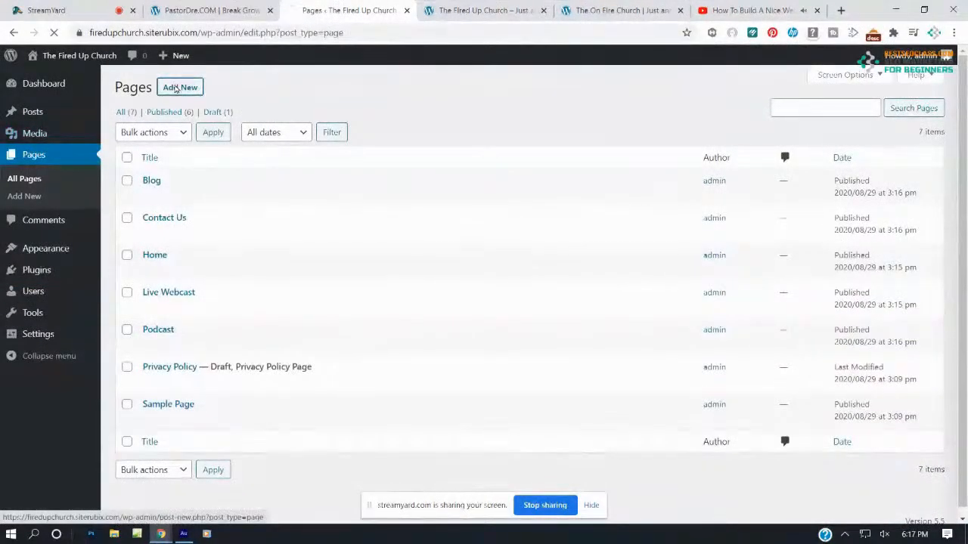
{"action": "left_click", "coordinate": [173, 88]}
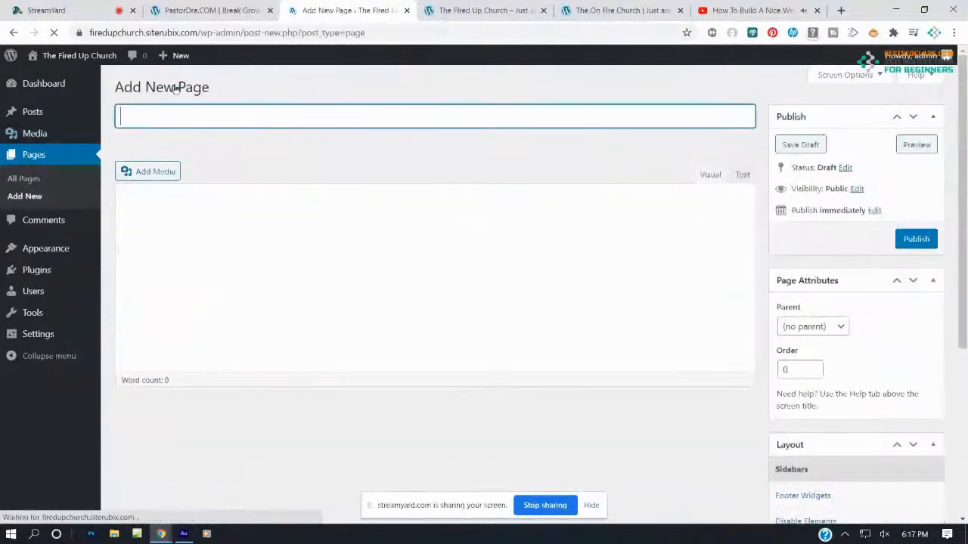
{"action": "type", "text": "Small Groups"}
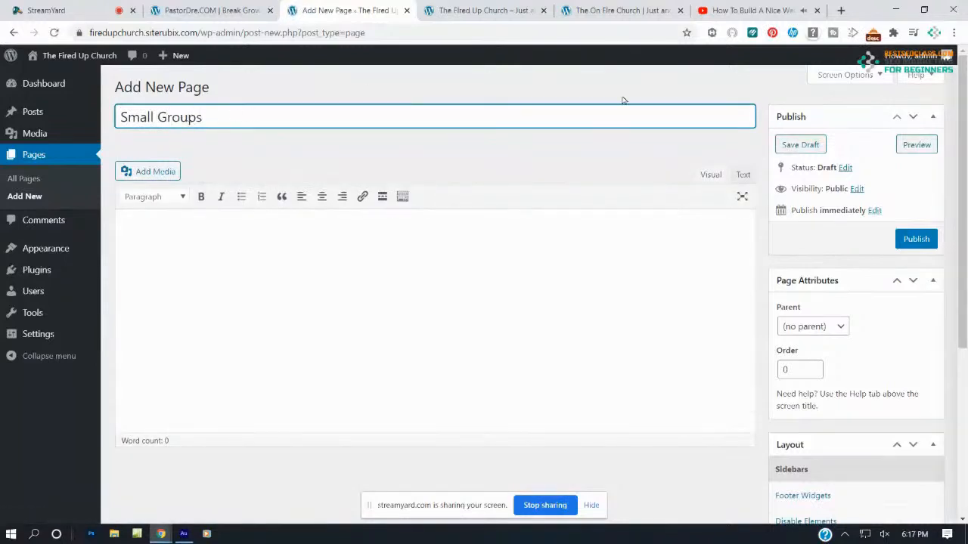
{"action": "left_click", "coordinate": [916, 239]}
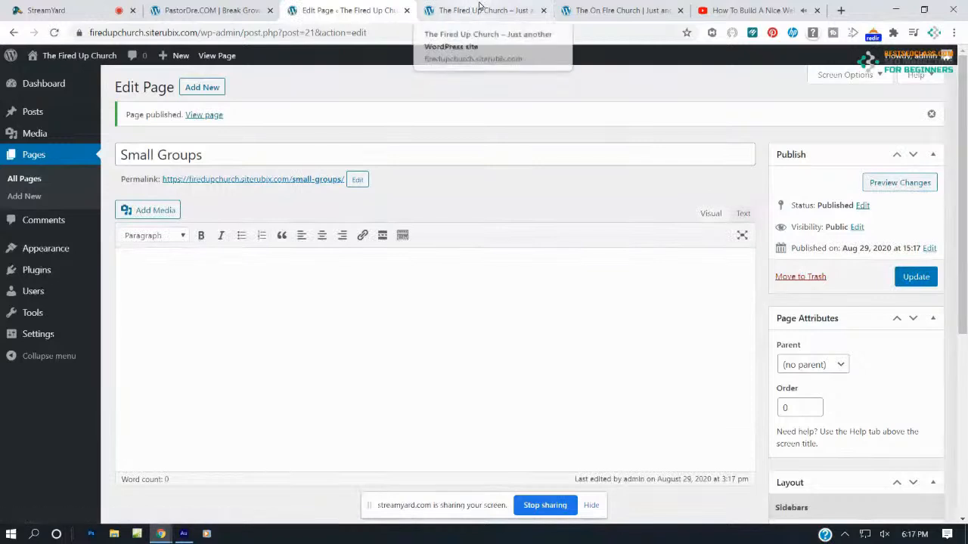
{"action": "left_click", "coordinate": [479, 10]}
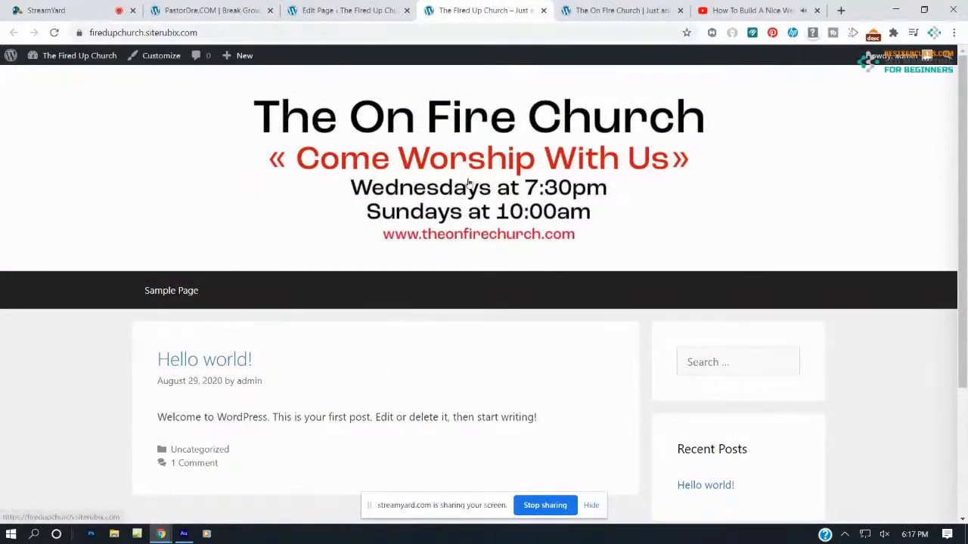
Reload the live site to see the new menu items, then show the admin list of all 8 pages
{"action": "scroll", "coordinate": [218, 301], "scroll_direction": "down", "scroll_amount": 3}
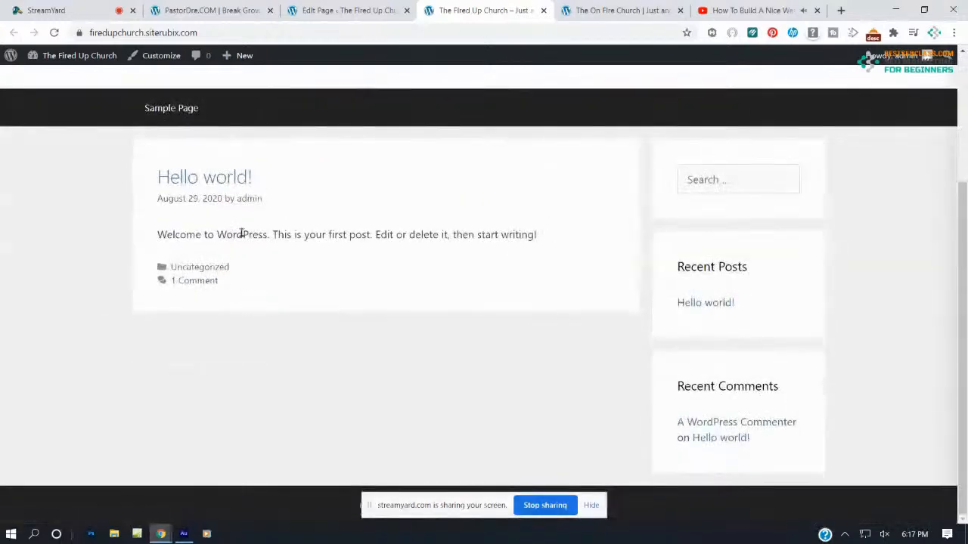
{"action": "scroll", "coordinate": [362, 302], "scroll_direction": "up", "scroll_amount": 3}
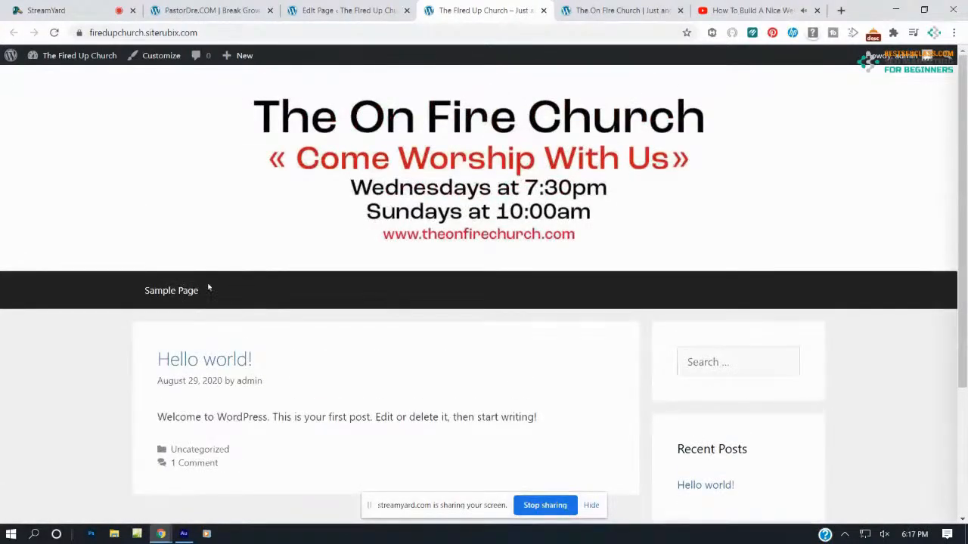
{"action": "left_click", "coordinate": [54, 32]}
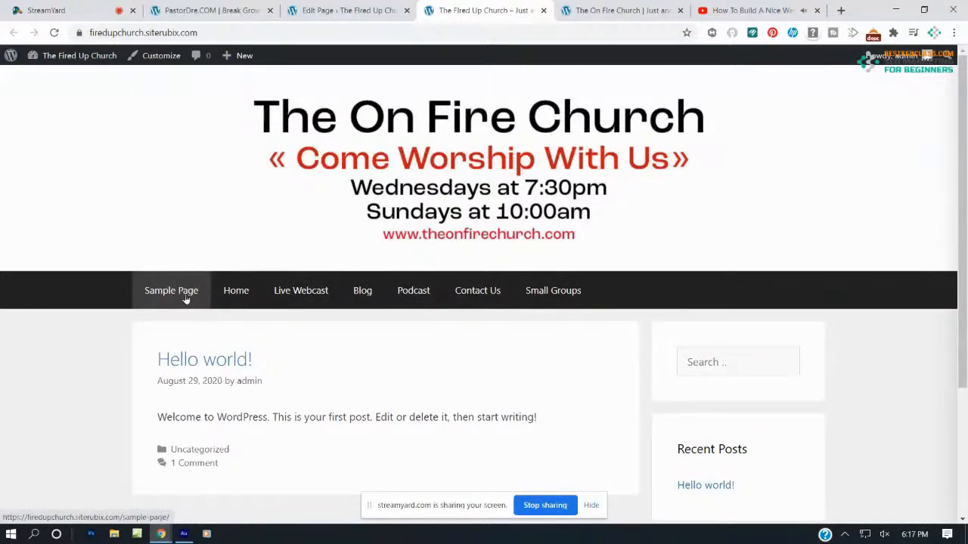
{"action": "left_click", "coordinate": [366, 10]}
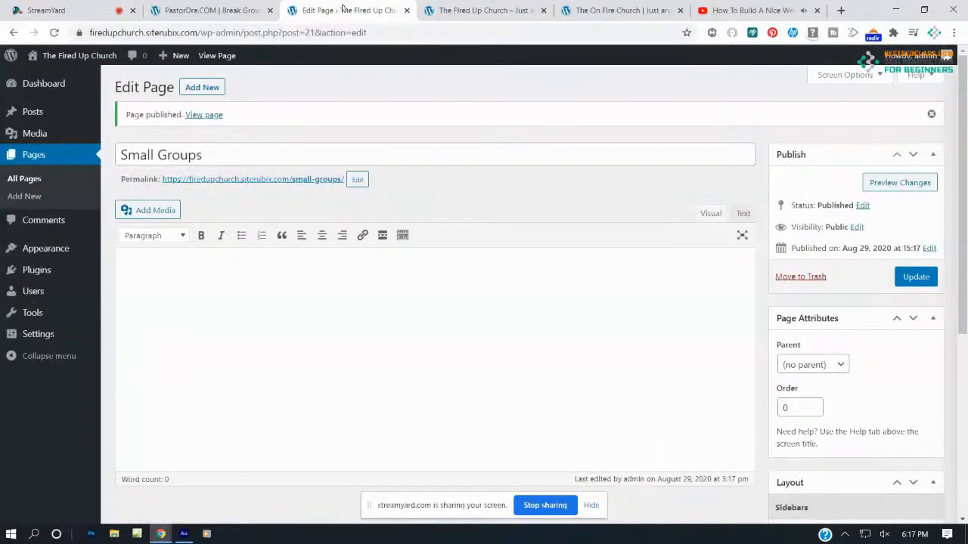
{"action": "left_click", "coordinate": [35, 158]}
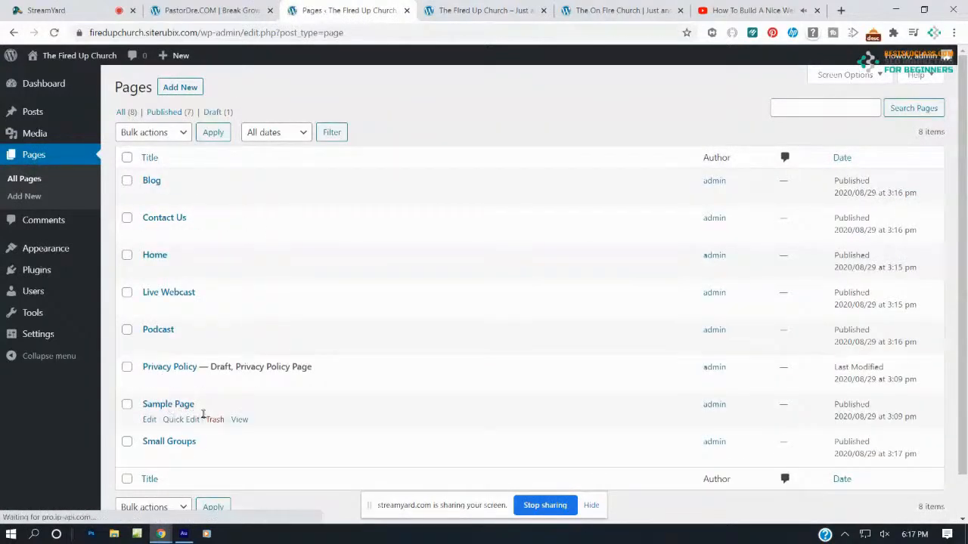
Move Sample Page to the trash and reload the live site to confirm it's gone
{"action": "left_click", "coordinate": [215, 420]}
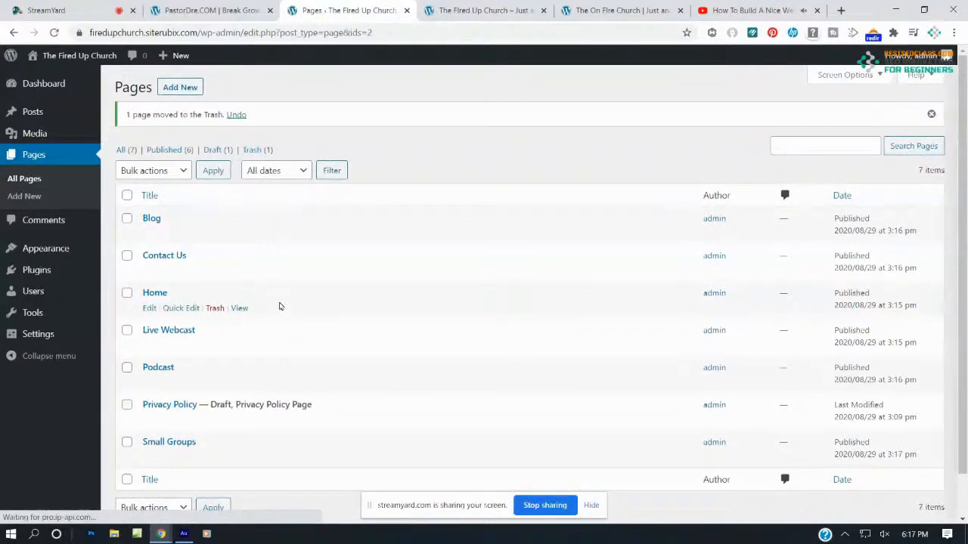
{"action": "left_click", "coordinate": [471, 15]}
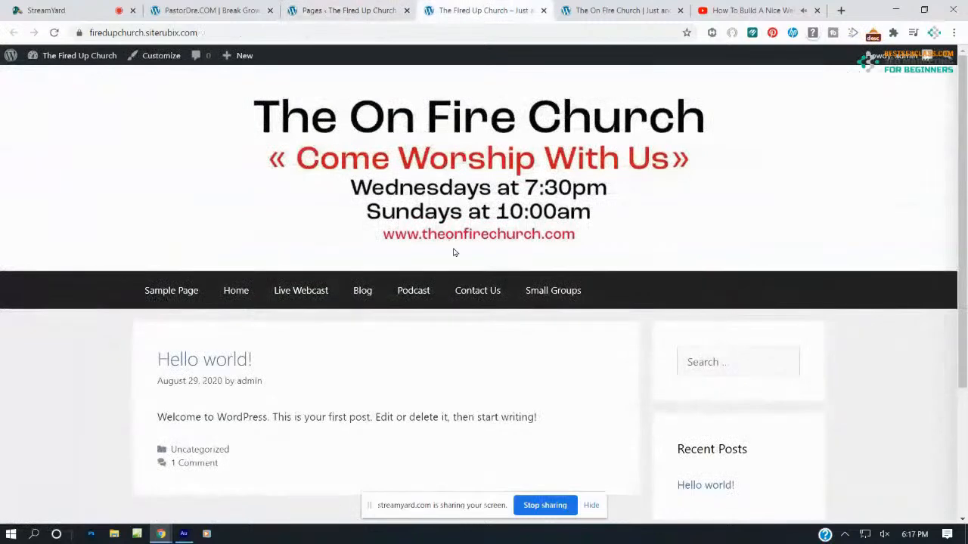
{"action": "left_click", "coordinate": [54, 33]}
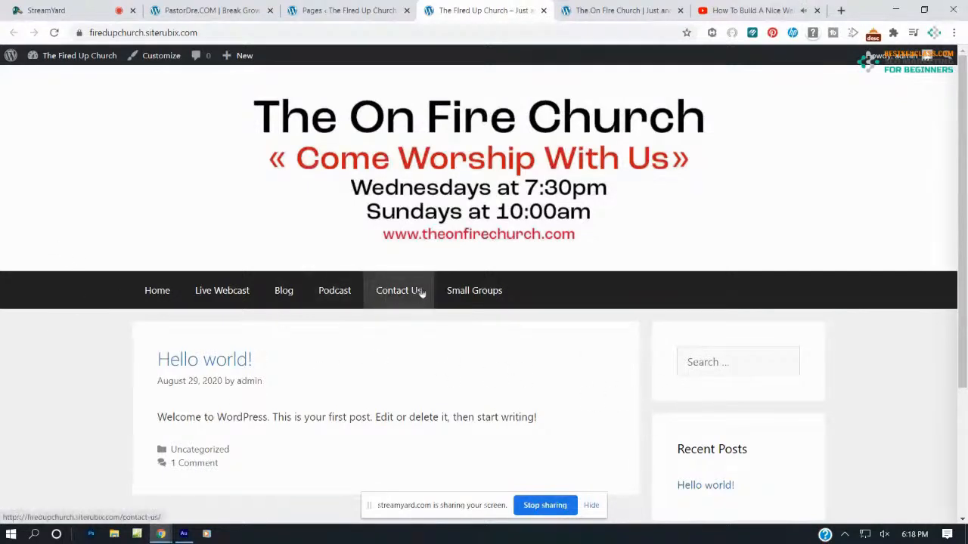
Compare the Fired Up Church site with the On Fire Church example, then return to the Pages list
{"action": "left_click", "coordinate": [655, 9]}
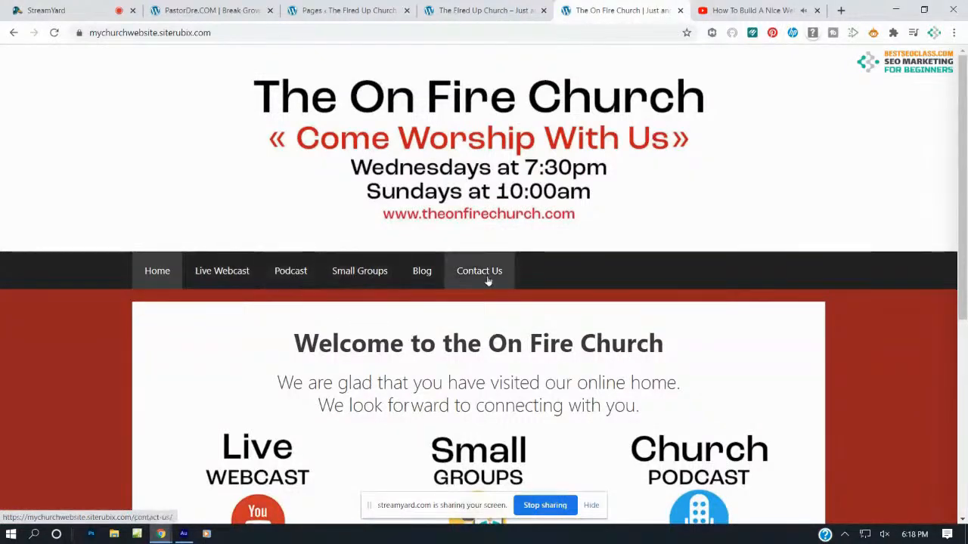
{"action": "left_click", "coordinate": [478, 10]}
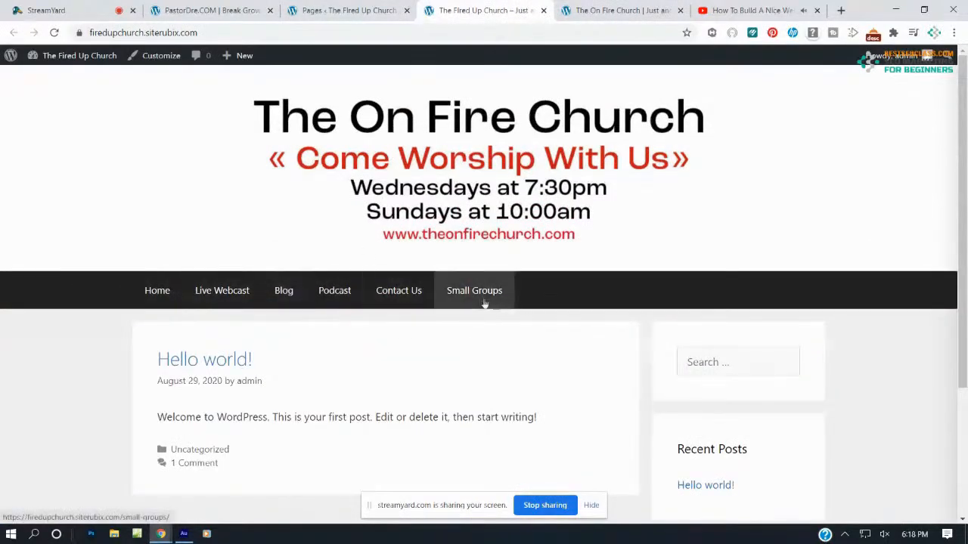
{"action": "left_click", "coordinate": [348, 10]}
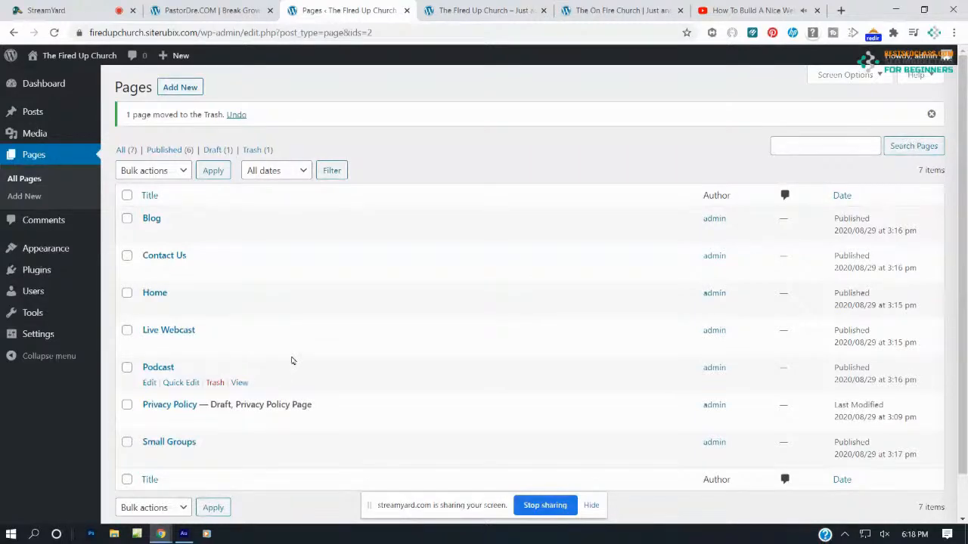
{"action": "left_click", "coordinate": [484, 9]}
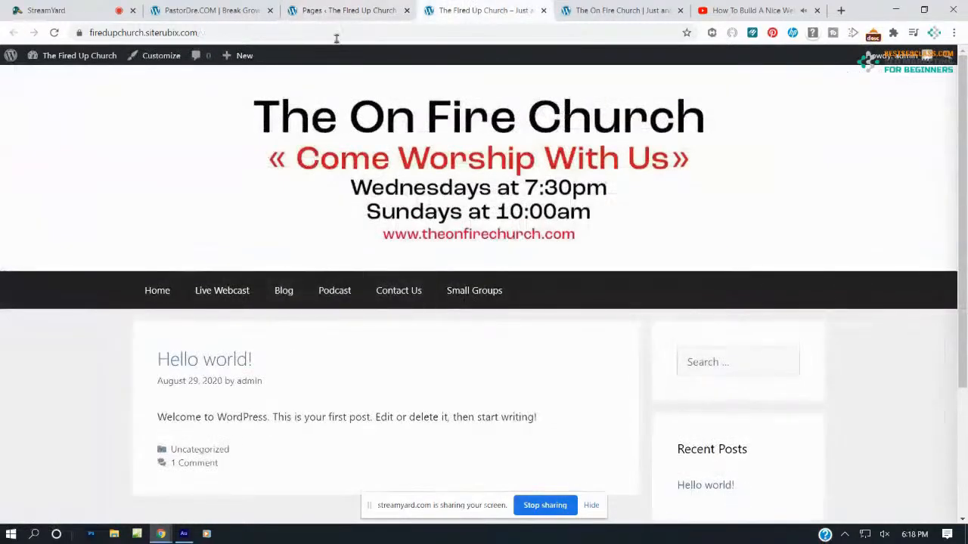
{"action": "left_click", "coordinate": [344, 10]}
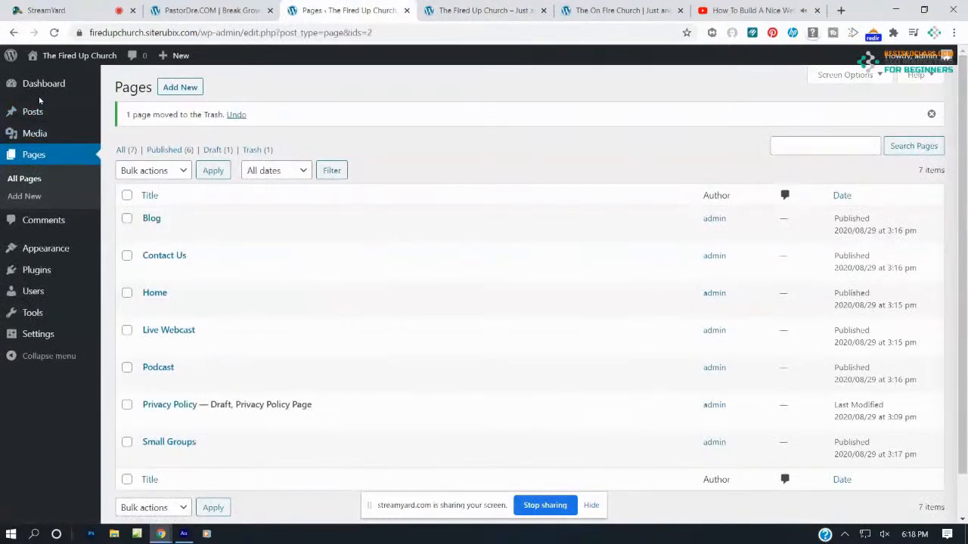
Go to Appearance > Menus for Menu 1, then check the On Fire Church example's menu order
{"action": "left_click", "coordinate": [44, 251]}
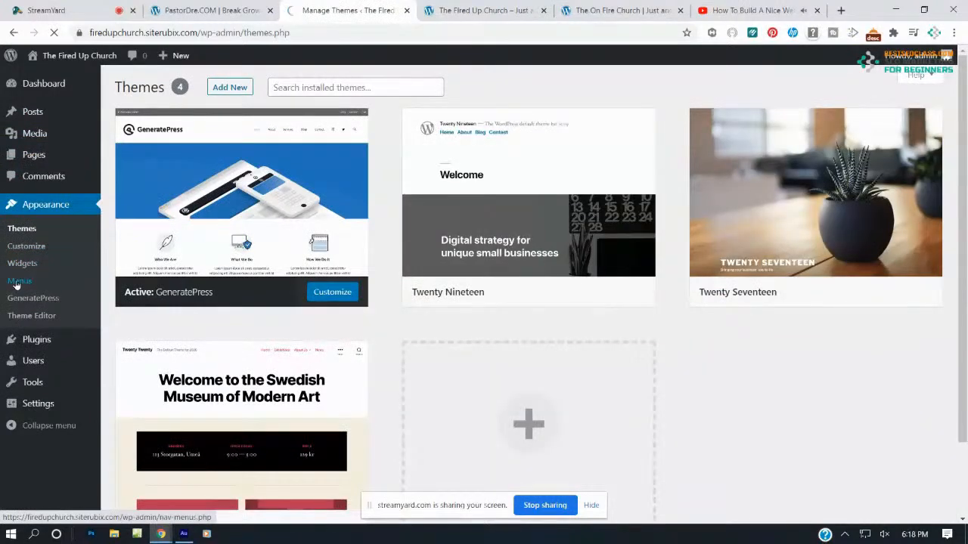
{"action": "left_click", "coordinate": [19, 281]}
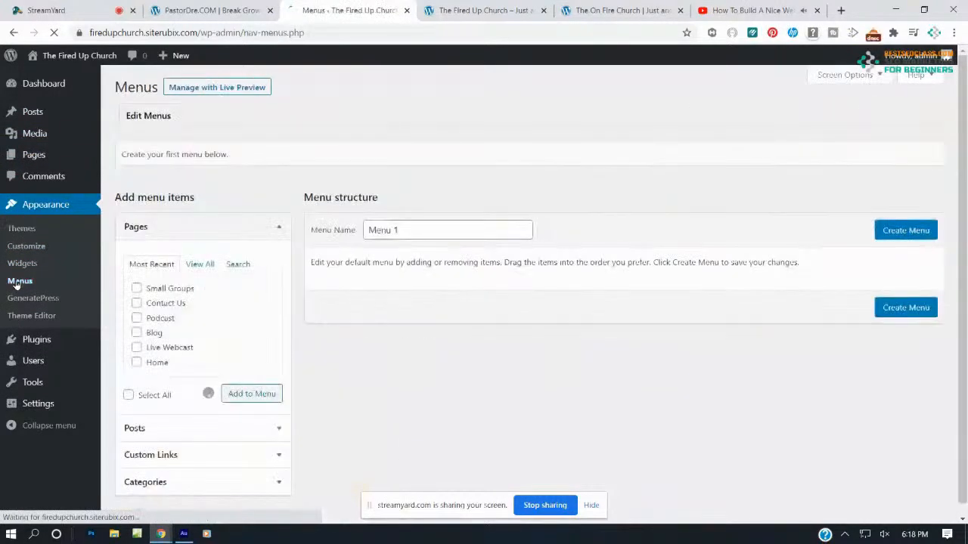
{"action": "scroll", "coordinate": [388, 255], "scroll_direction": "down", "scroll_amount": 2}
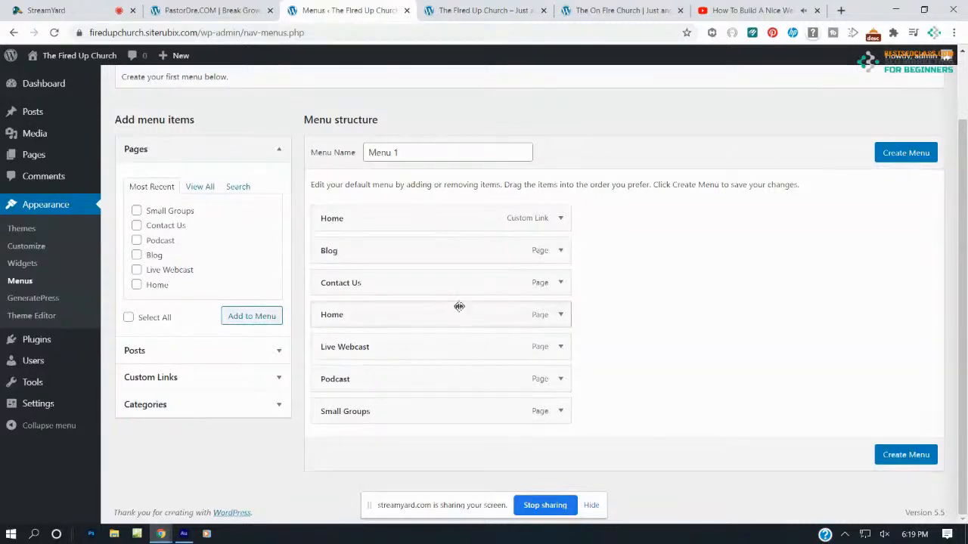
{"action": "left_click", "coordinate": [616, 10]}
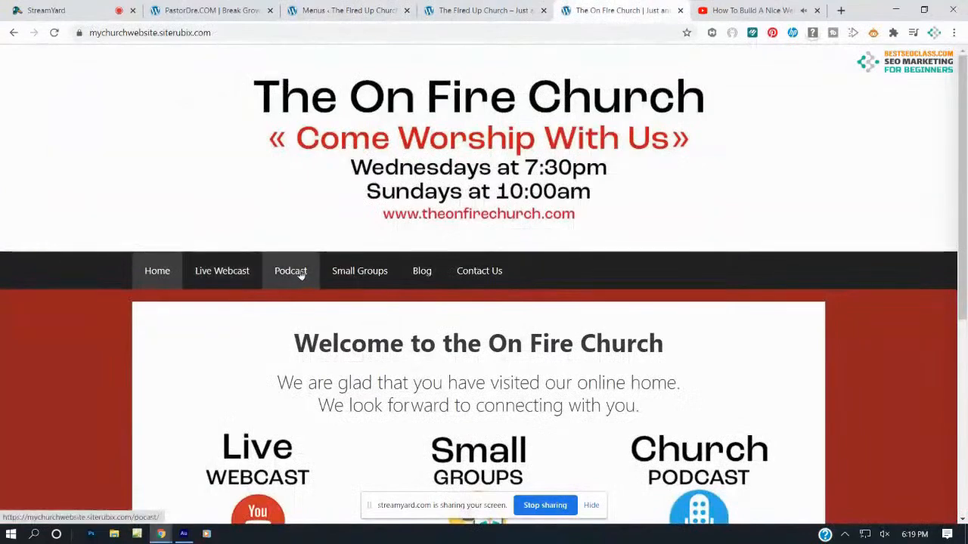
Reorder menu items: Live Webcast second, Podcast and Small Groups moved above Contact Us
{"action": "left_click", "coordinate": [369, 9]}
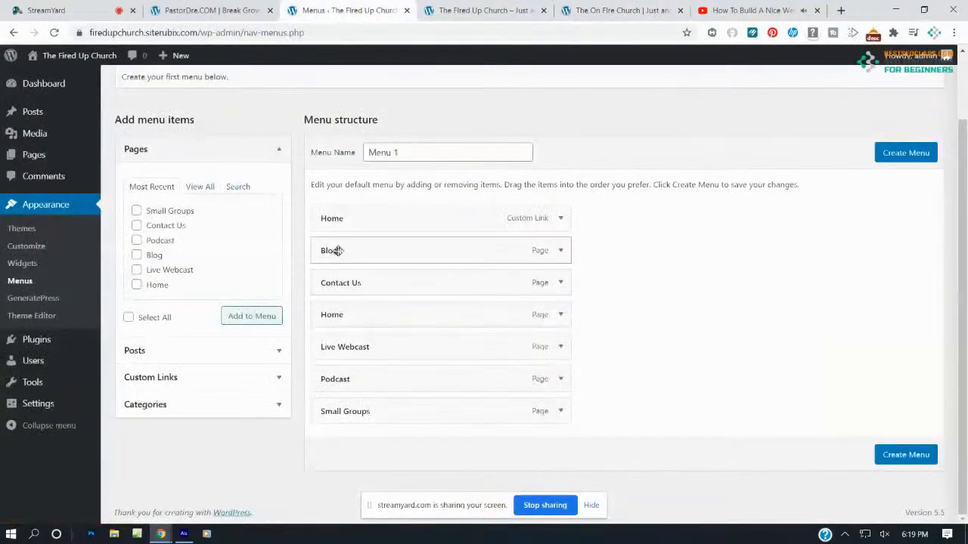
{"action": "left_click_drag", "start_coordinate": [356, 222], "coordinate": [323, 248]}
{"action": "left_click_drag", "start_coordinate": [359, 377], "coordinate": [413, 285]}
{"action": "mouse_move", "coordinate": [348, 284]}
{"action": "left_mouse_down"}
{"action": "mouse_move", "coordinate": [386, 281]}
{"action": "mouse_move", "coordinate": [365, 282]}
{"action": "left_mouse_up"}
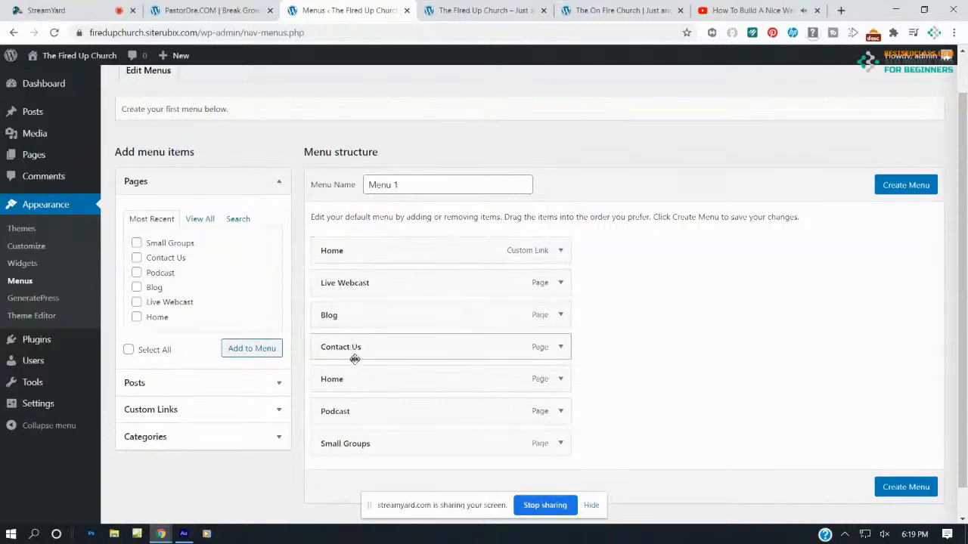
{"action": "left_click_drag", "start_coordinate": [360, 408], "coordinate": [325, 353]}
{"action": "left_click_drag", "start_coordinate": [382, 445], "coordinate": [379, 382]}
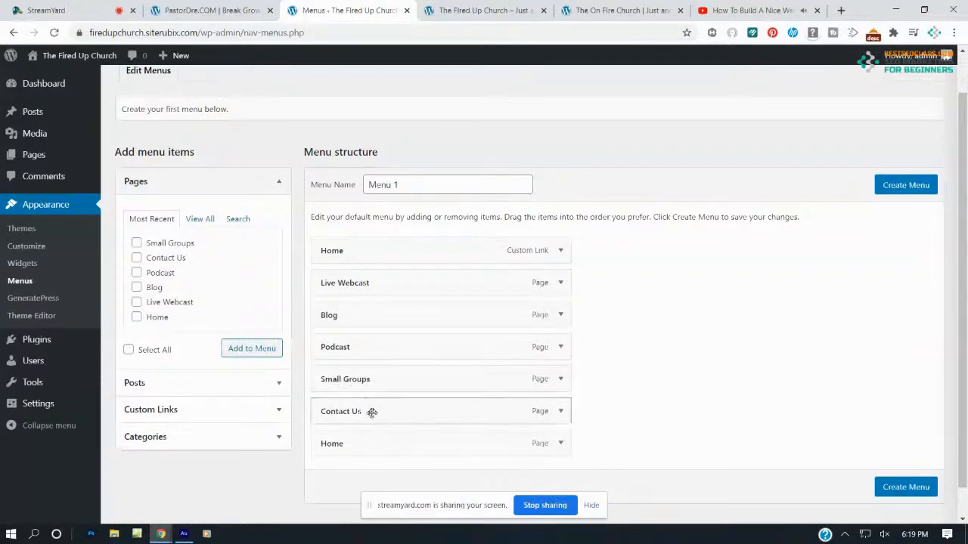
Remove the duplicate Home custom link and create Menu 1
{"action": "left_click", "coordinate": [561, 445]}
{"action": "scroll", "coordinate": [503, 409], "scroll_direction": "down", "scroll_amount": 2}
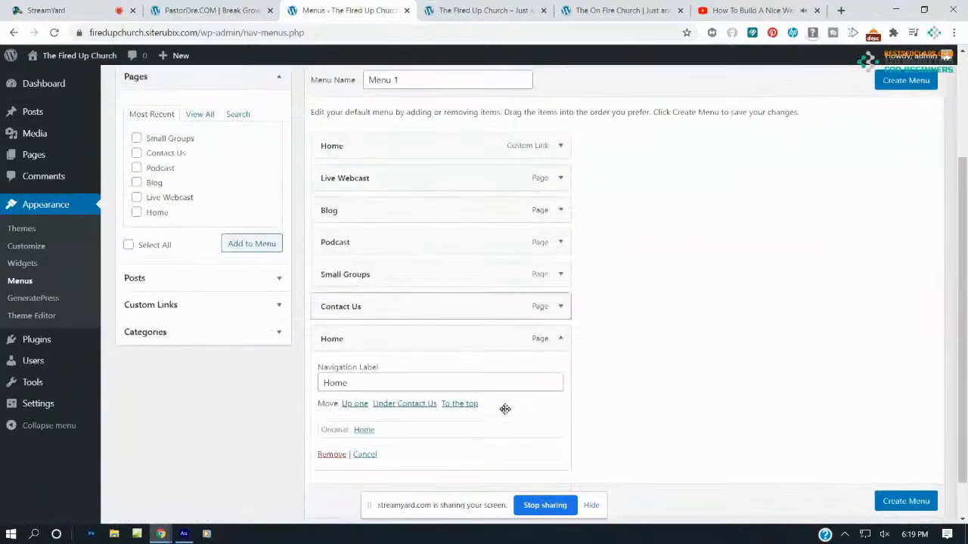
{"action": "scroll", "coordinate": [487, 347], "scroll_direction": "up", "scroll_amount": 2}
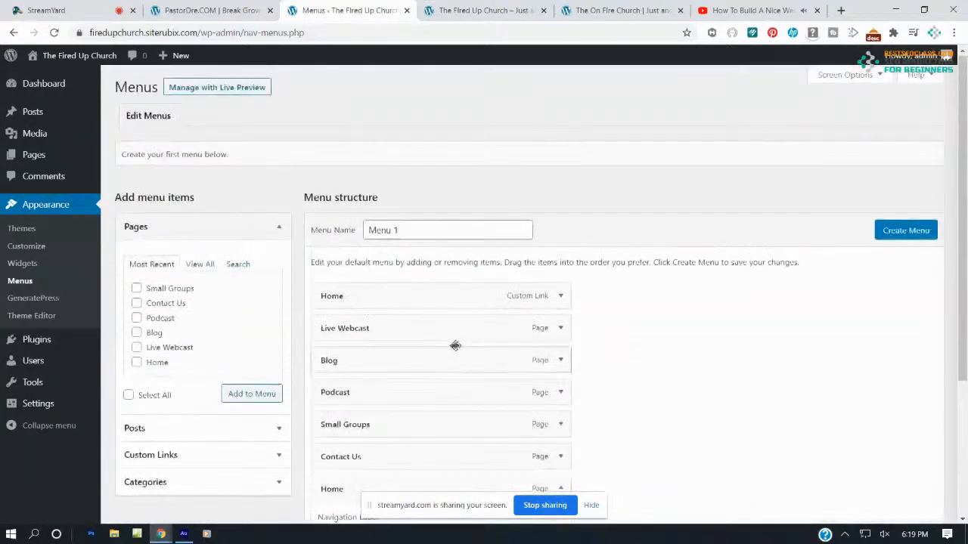
{"action": "left_click", "coordinate": [561, 296]}
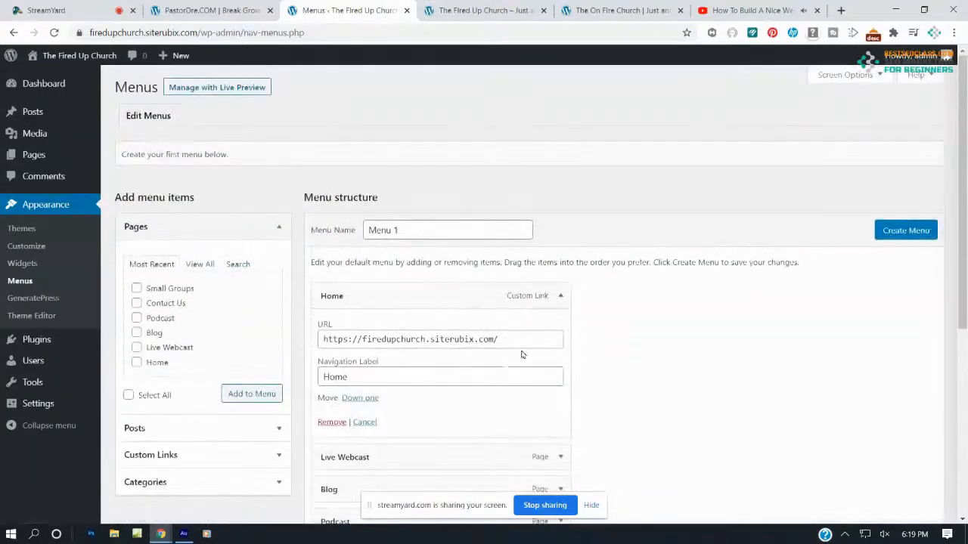
{"action": "scroll", "coordinate": [451, 332], "scroll_direction": "down", "scroll_amount": 5}
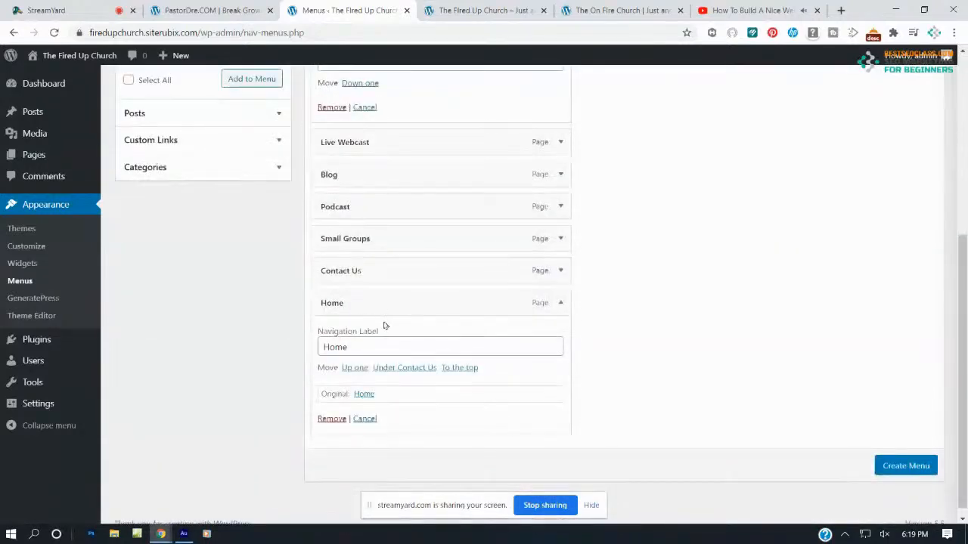
{"action": "scroll", "coordinate": [387, 305], "scroll_direction": "up", "scroll_amount": 3}
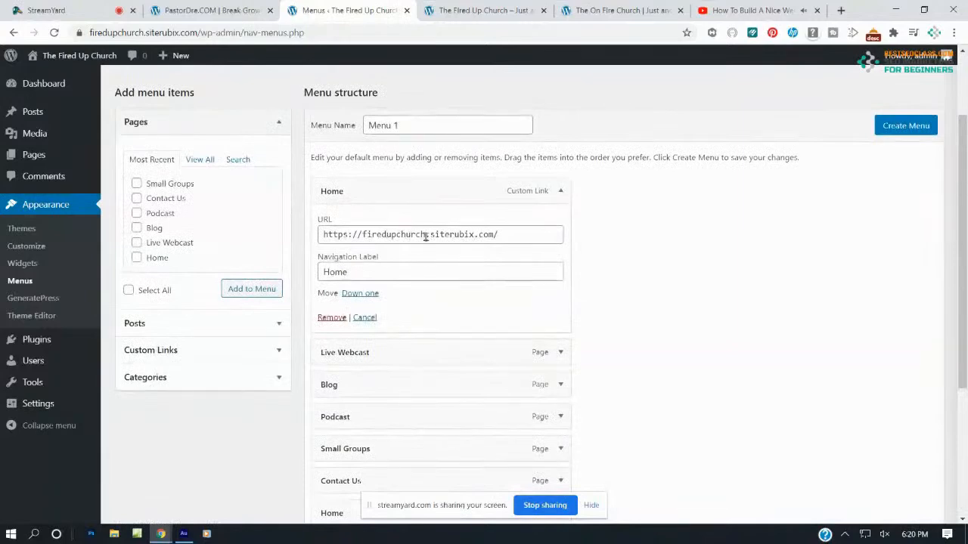
{"action": "left_click", "coordinate": [332, 317]}
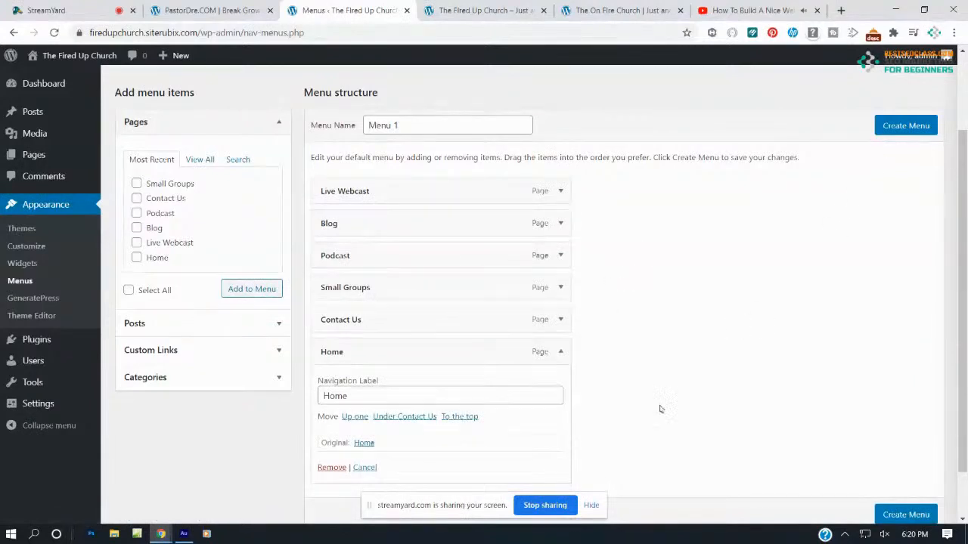
{"action": "left_click", "coordinate": [905, 515]}
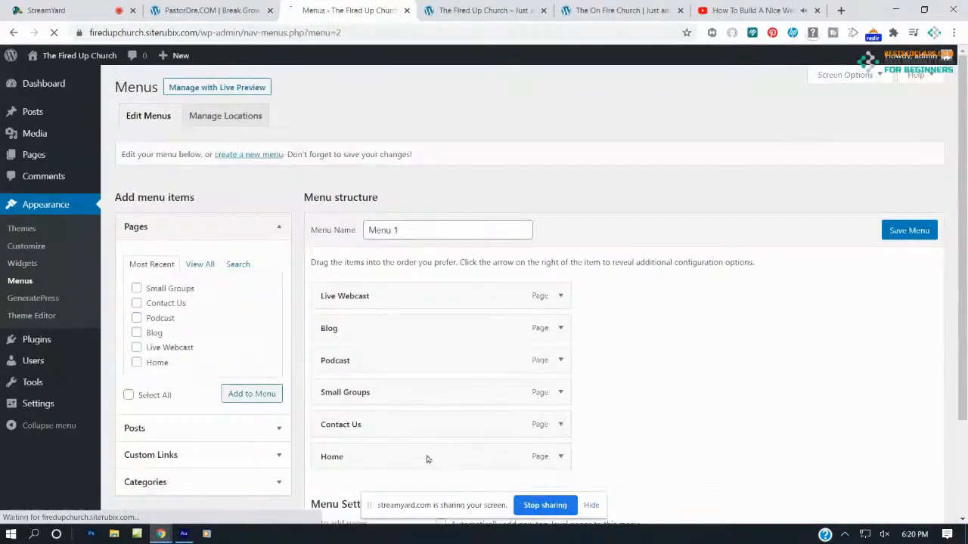
Move Home to the top of Menu 1, save it, and view the live church home page
{"action": "left_click_drag", "start_coordinate": [404, 456], "coordinate": [376, 291]}
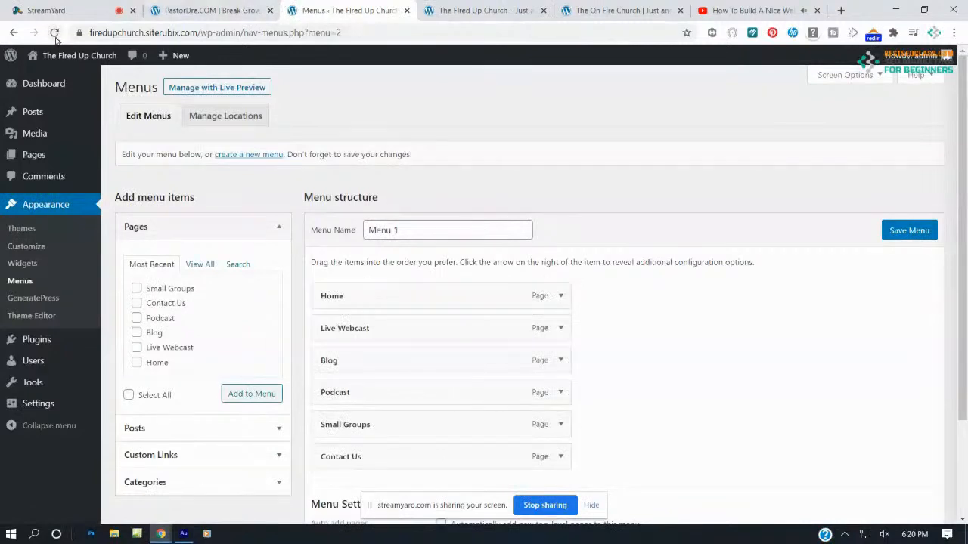
{"action": "left_click", "coordinate": [920, 231]}
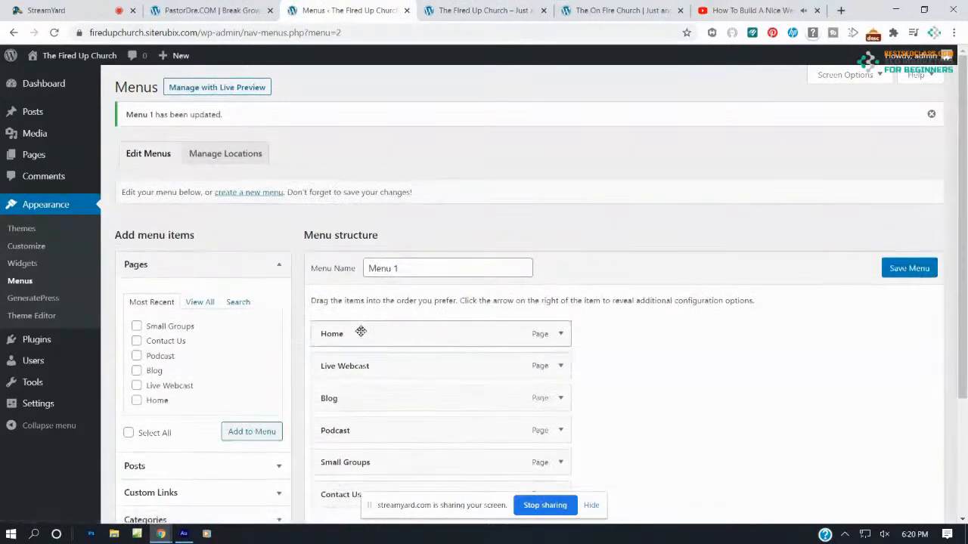
{"action": "scroll", "coordinate": [379, 320], "scroll_direction": "down", "scroll_amount": 2}
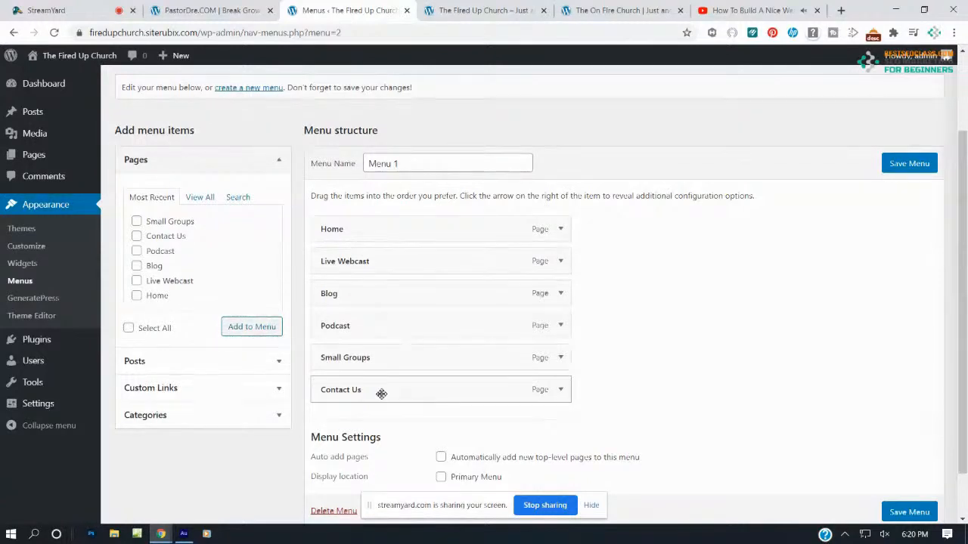
{"action": "left_click", "coordinate": [455, 9]}
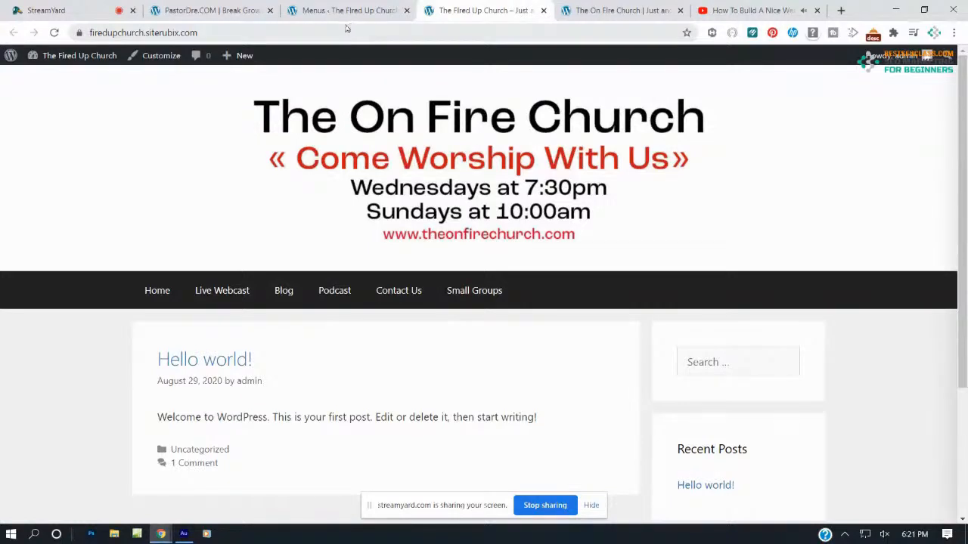
On PastorDre.com, follow the Free Website link and close the private window it opened
{"action": "left_click", "coordinate": [238, 6]}
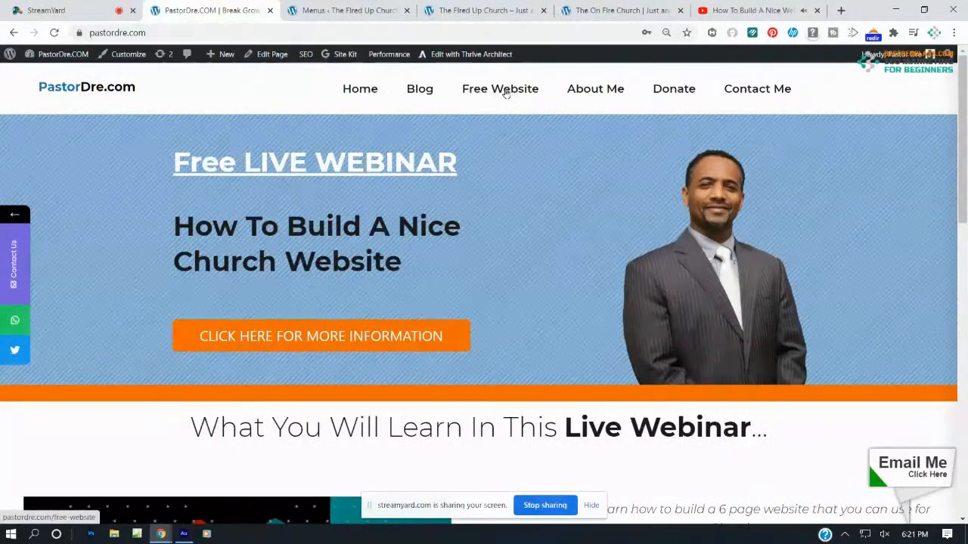
{"action": "left_click", "coordinate": [348, 10]}
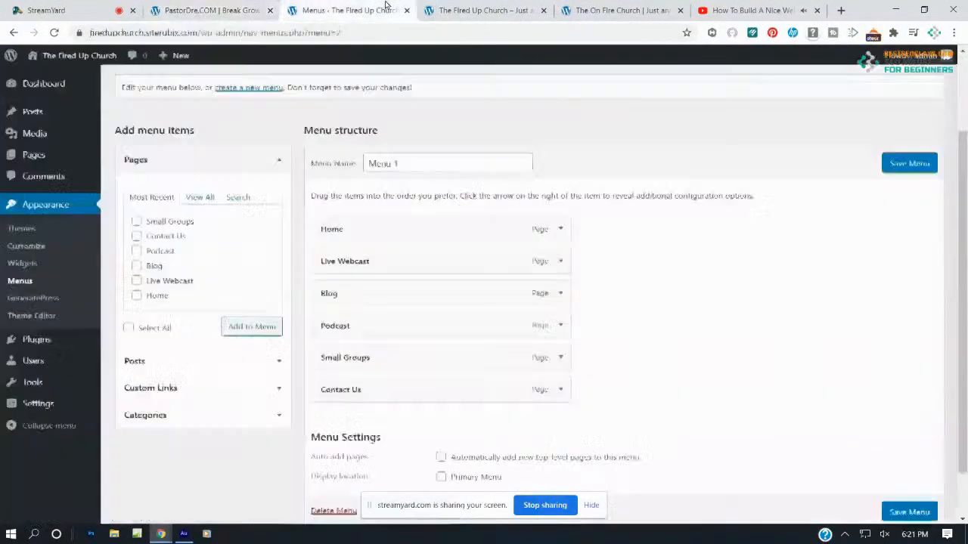
{"action": "left_click", "coordinate": [247, 14]}
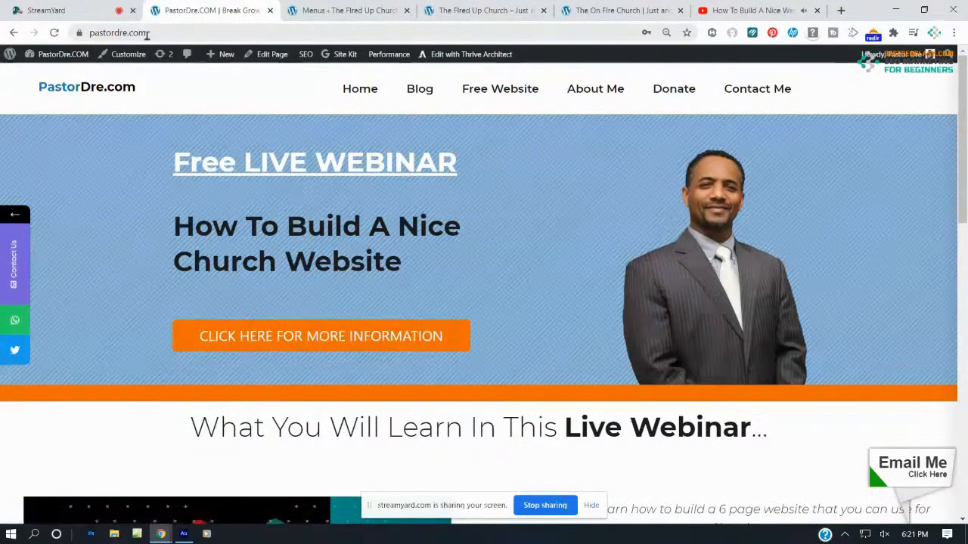
{"action": "left_click", "coordinate": [512, 88]}
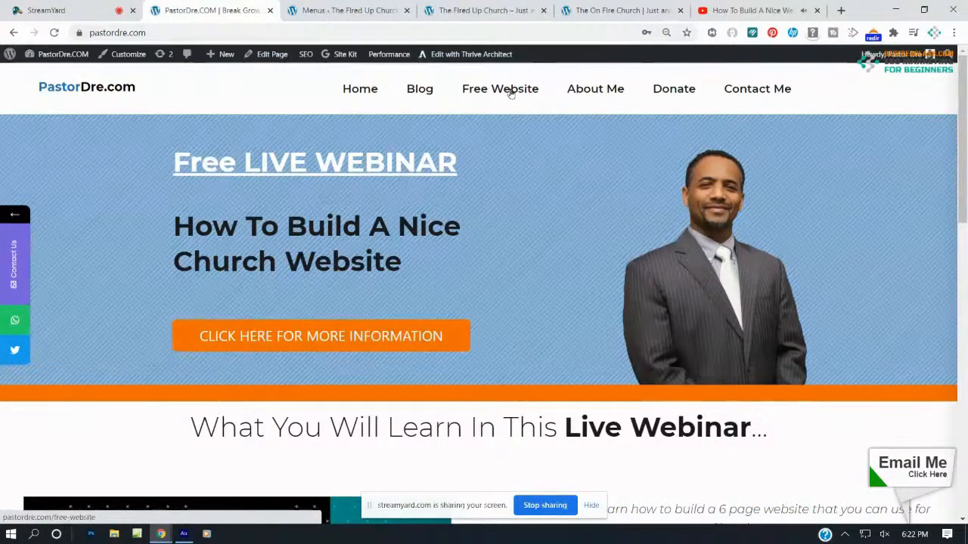
{"action": "mouse_move", "coordinate": [161, 535]}
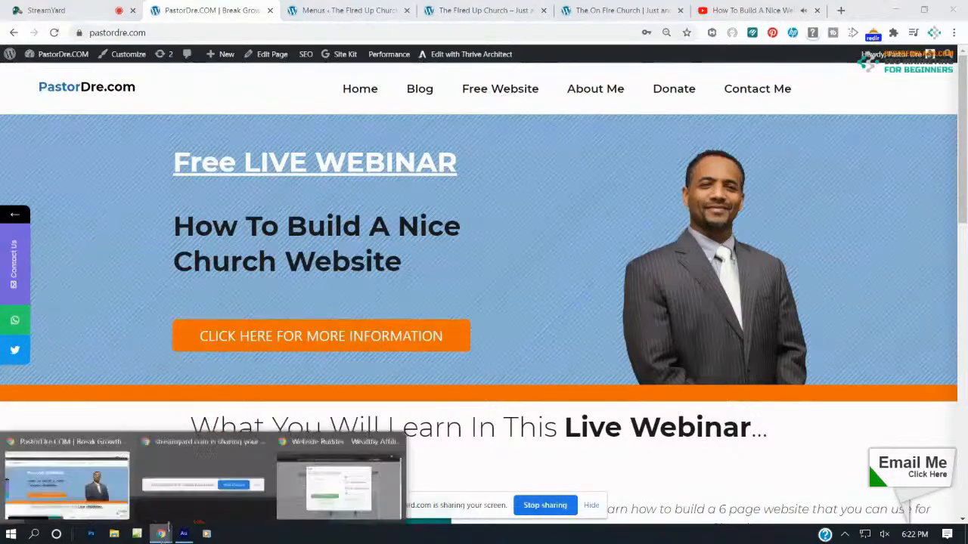
{"action": "left_click", "coordinate": [339, 483]}
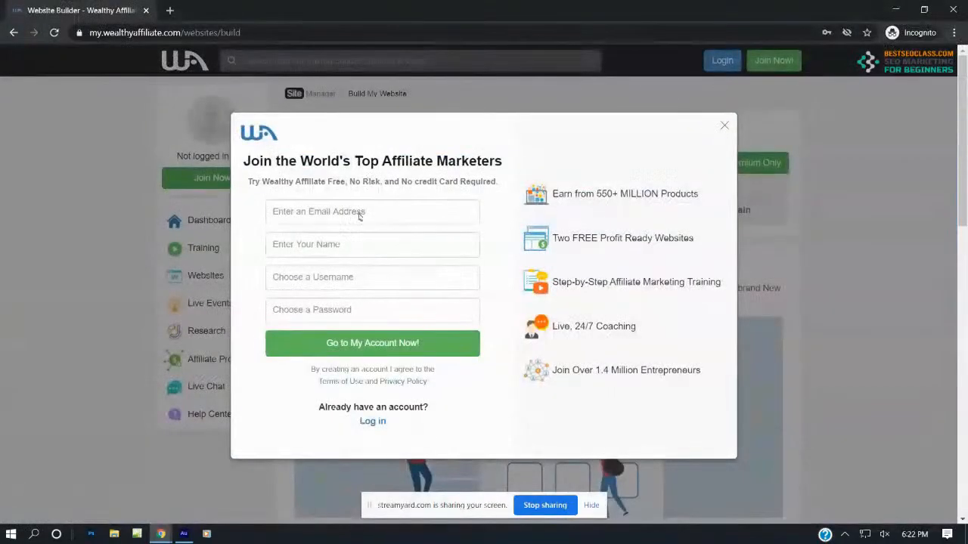
{"action": "left_click", "coordinate": [953, 10]}
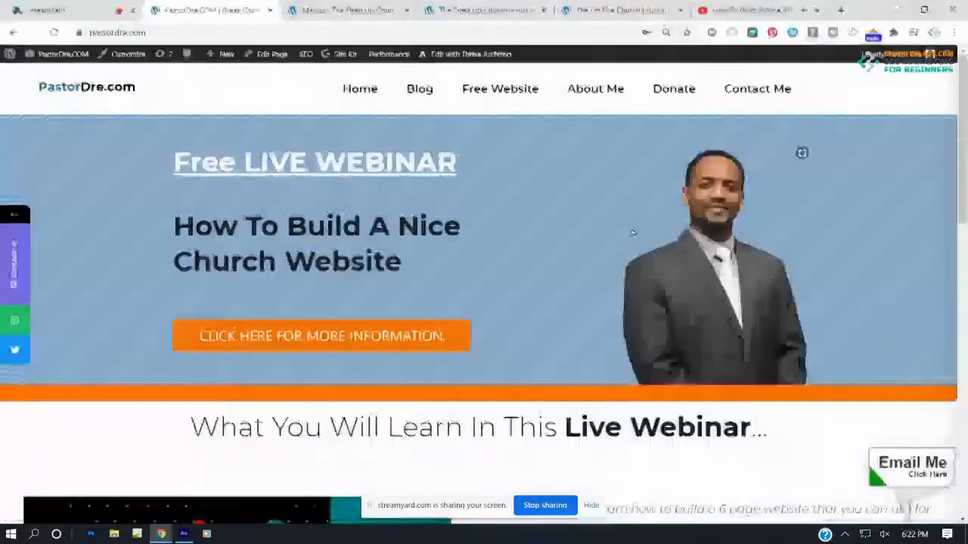
Open the Free Website link in an incognito window, then return to the Fired Up Church site
{"action": "right_click", "coordinate": [504, 93]}
{"action": "left_click", "coordinate": [538, 128]}
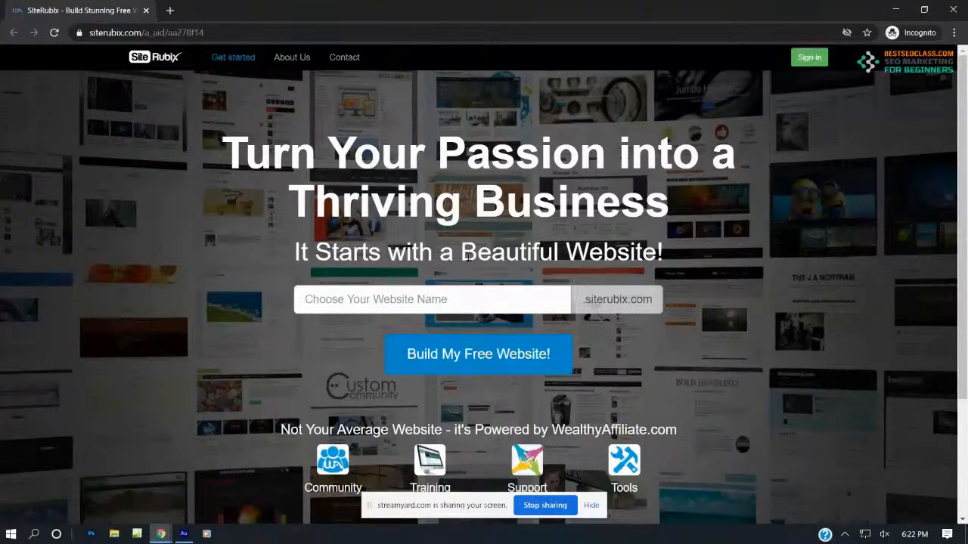
{"action": "mouse_move", "coordinate": [161, 533]}
{"action": "left_click", "coordinate": [68, 484]}
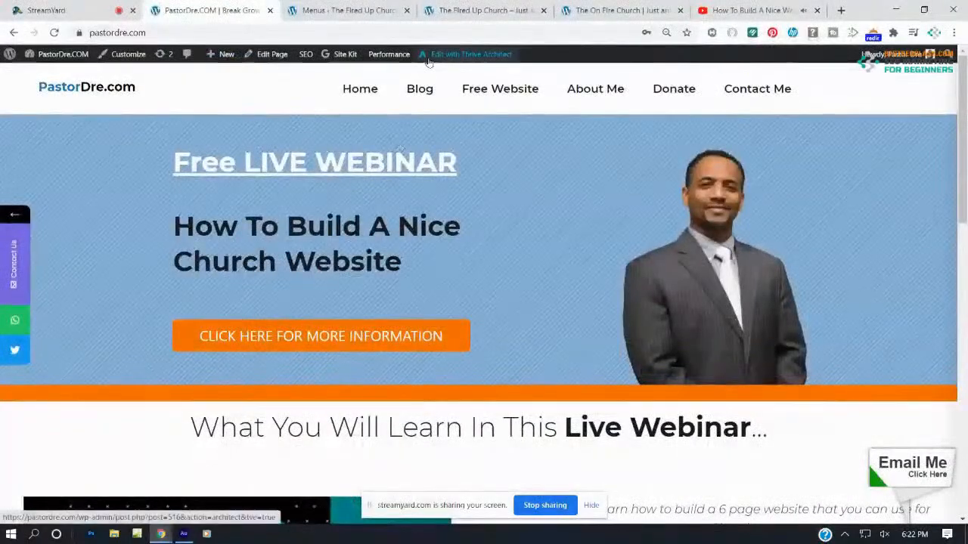
{"action": "left_click", "coordinate": [462, 11]}
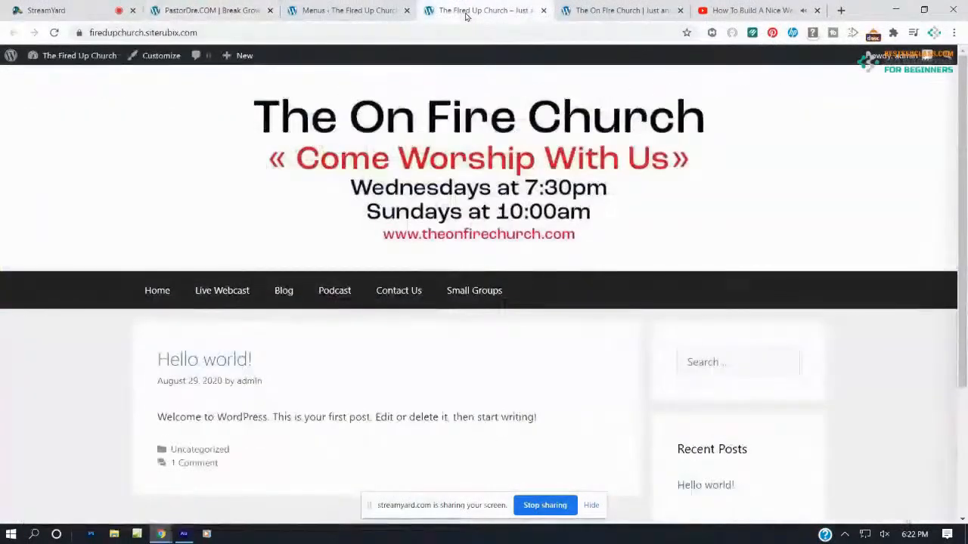
Check the live menu order, then save Menu 1 with Primary Menu as its display location
{"action": "left_click", "coordinate": [380, 9]}
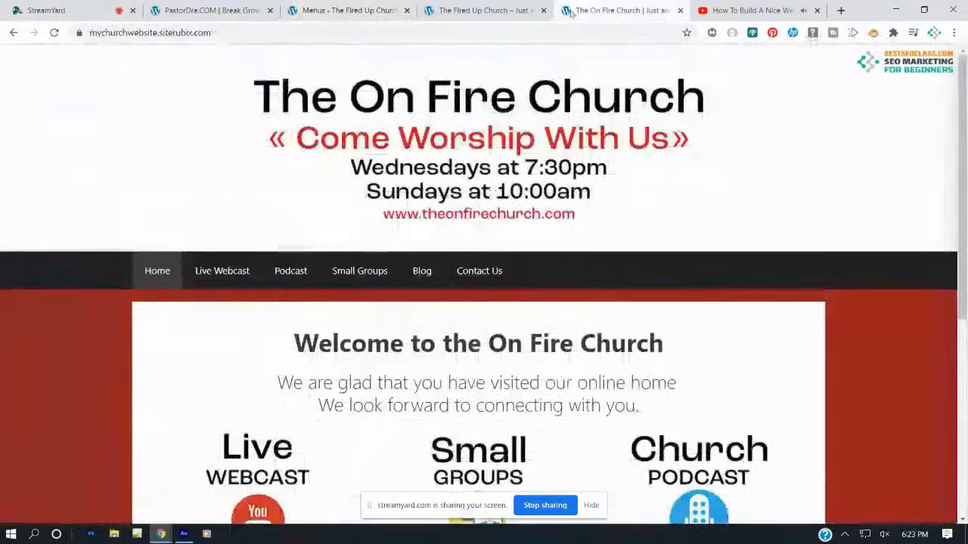
{"action": "left_click", "coordinate": [604, 9]}
{"action": "left_click", "coordinate": [484, 10]}
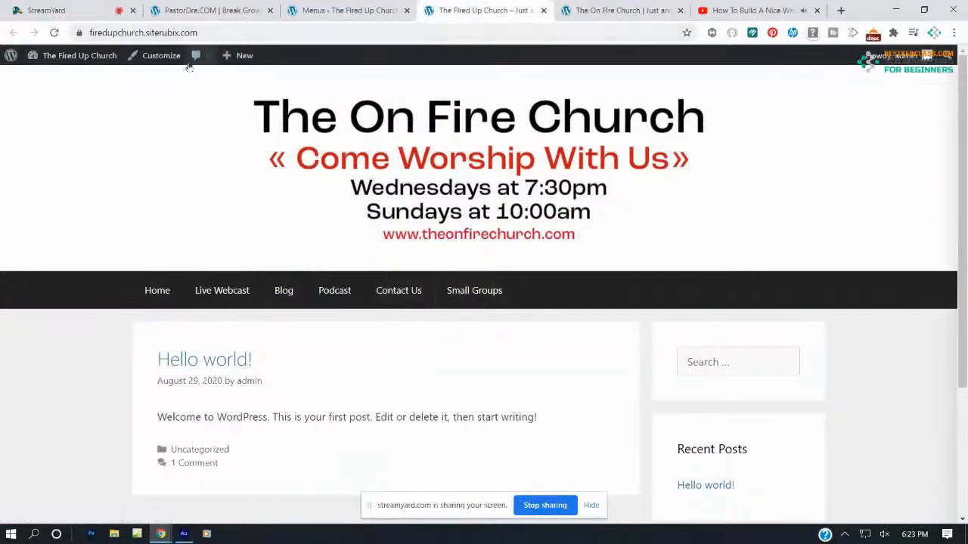
{"action": "left_click", "coordinate": [54, 34]}
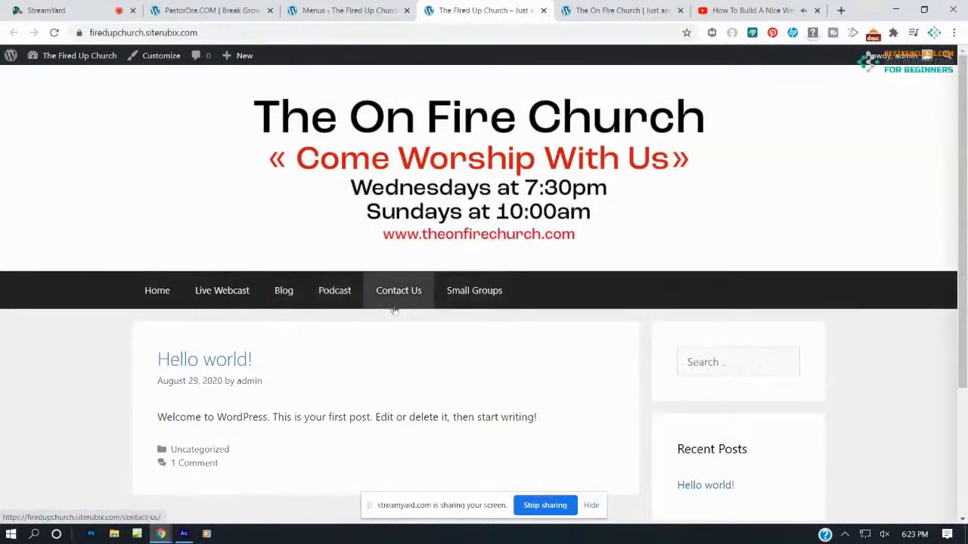
{"action": "left_click", "coordinate": [369, 9]}
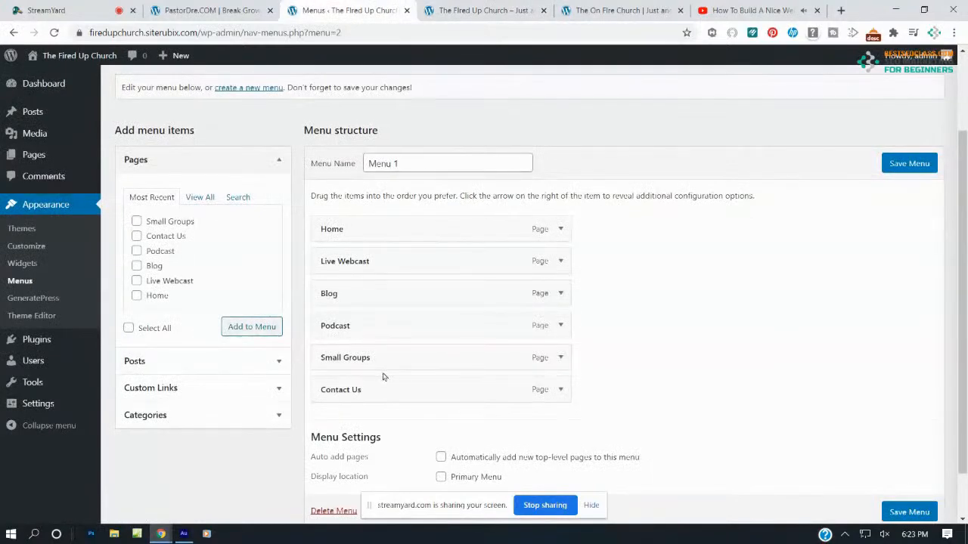
{"action": "scroll", "coordinate": [379, 332], "scroll_direction": "down", "scroll_amount": 1}
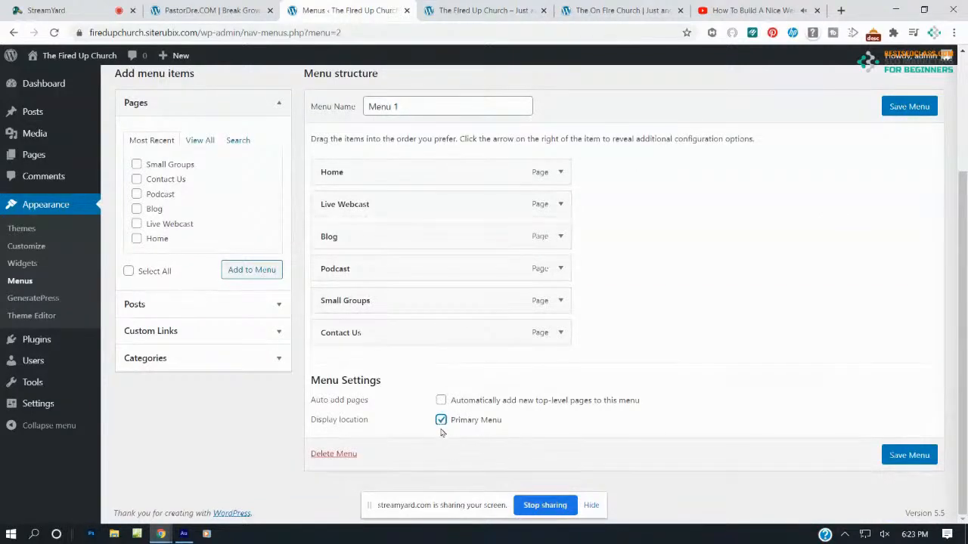
{"action": "left_click", "coordinate": [911, 457]}
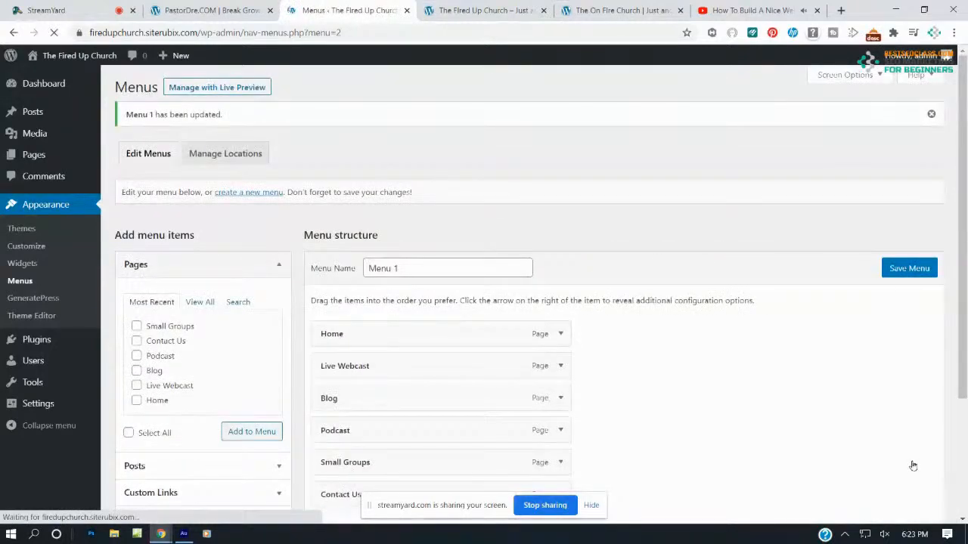
Reload the live site to see the updated menu and compare it with the On Fire Church example
{"action": "left_click", "coordinate": [472, 11]}
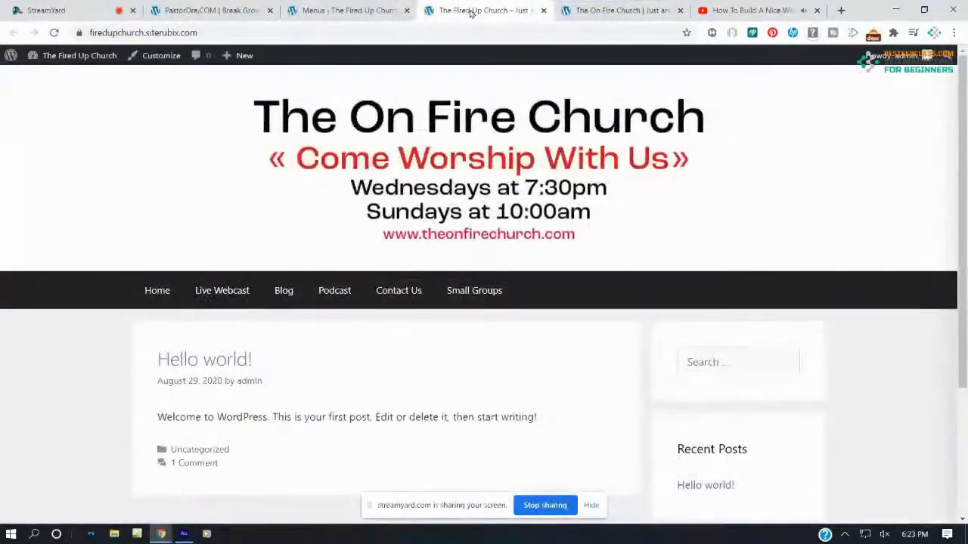
{"action": "left_click", "coordinate": [54, 33]}
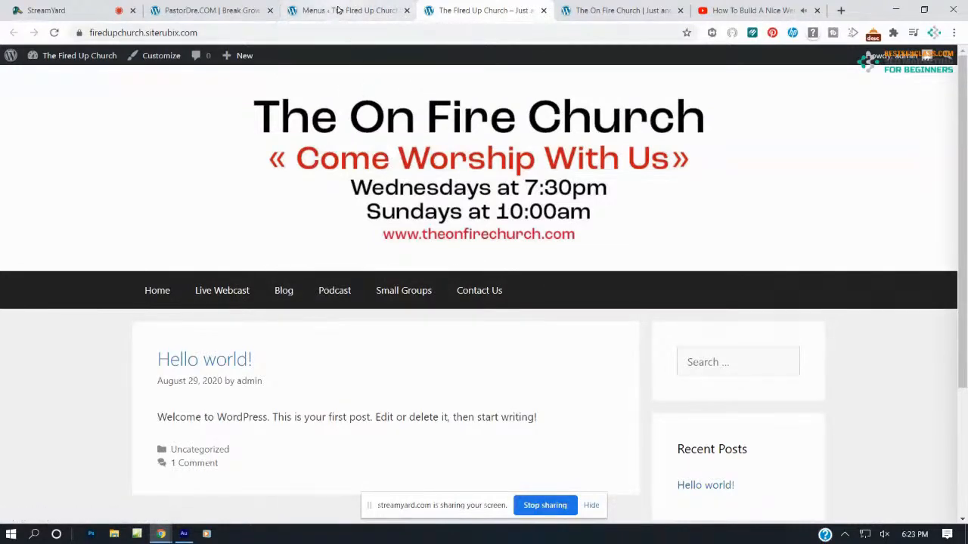
{"action": "left_click", "coordinate": [338, 9]}
{"action": "scroll", "coordinate": [355, 389], "scroll_direction": "down", "scroll_amount": 1}
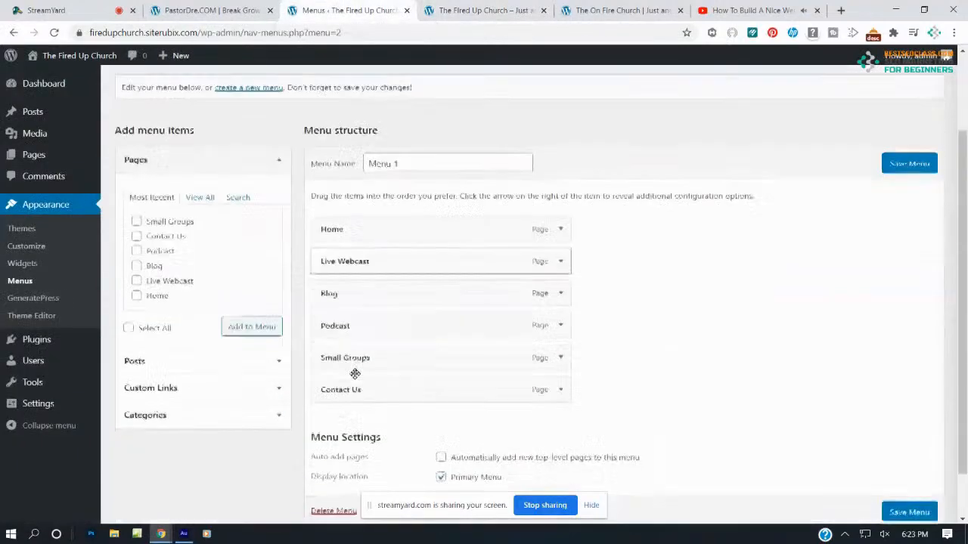
{"action": "left_click", "coordinate": [455, 11]}
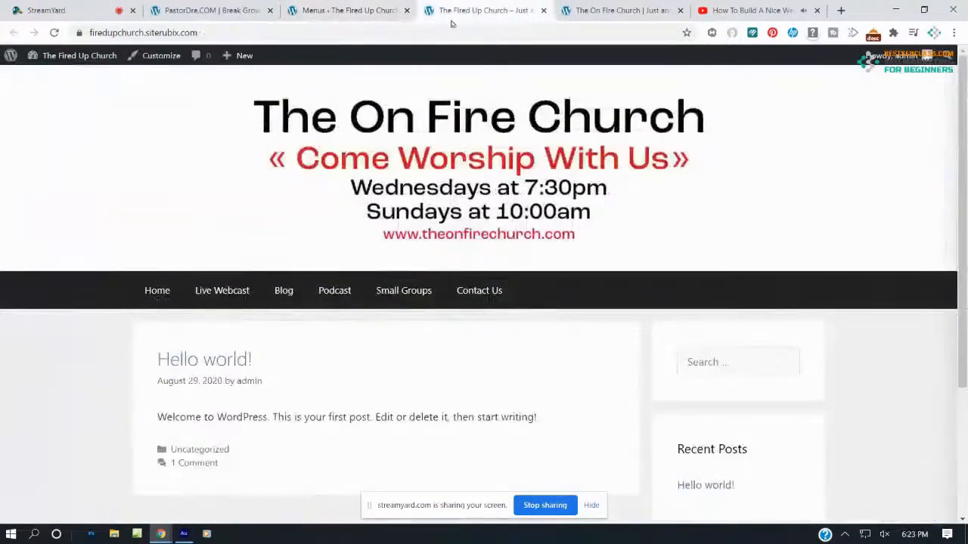
{"action": "left_click", "coordinate": [617, 10]}
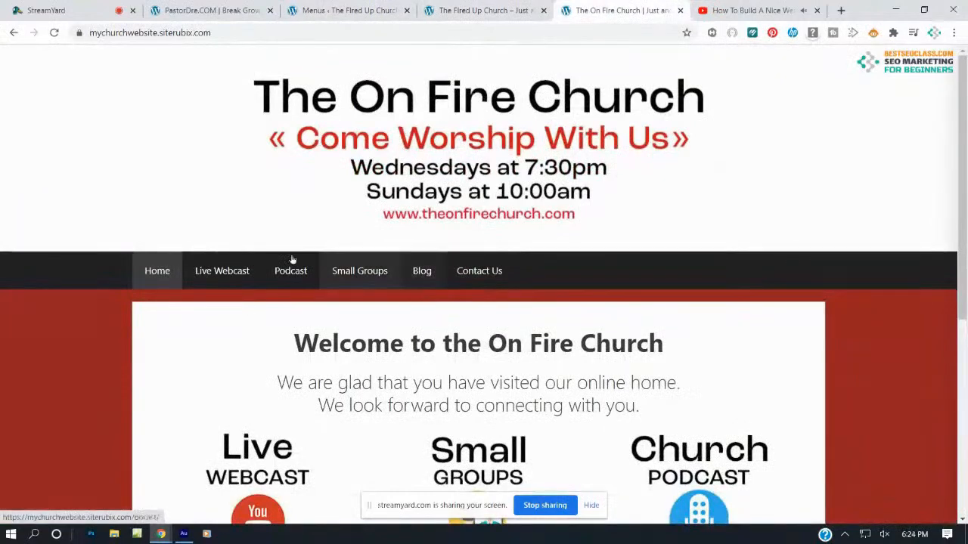
{"action": "left_click", "coordinate": [486, 7]}
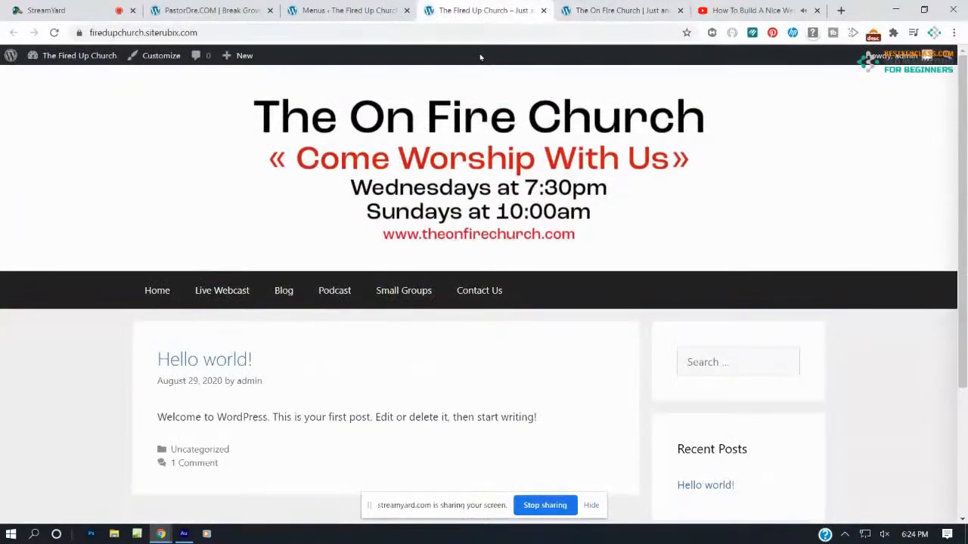
{"action": "left_click", "coordinate": [575, 9]}
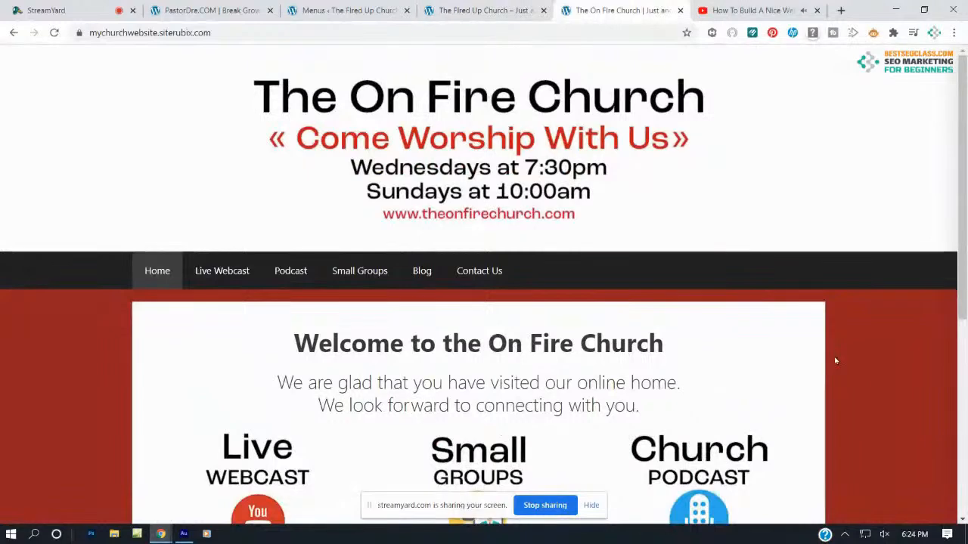
{"action": "left_click", "coordinate": [470, 10]}
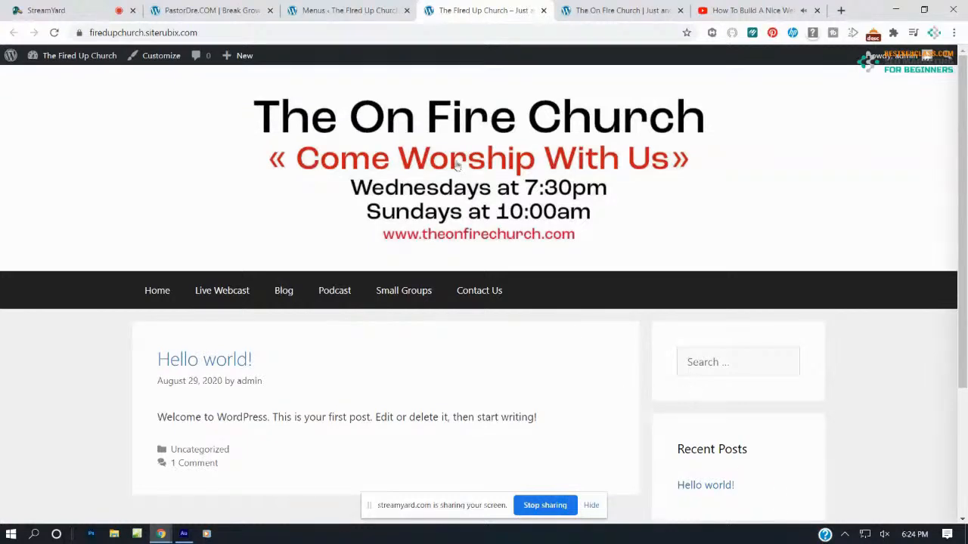
{"action": "left_click", "coordinate": [344, 9]}
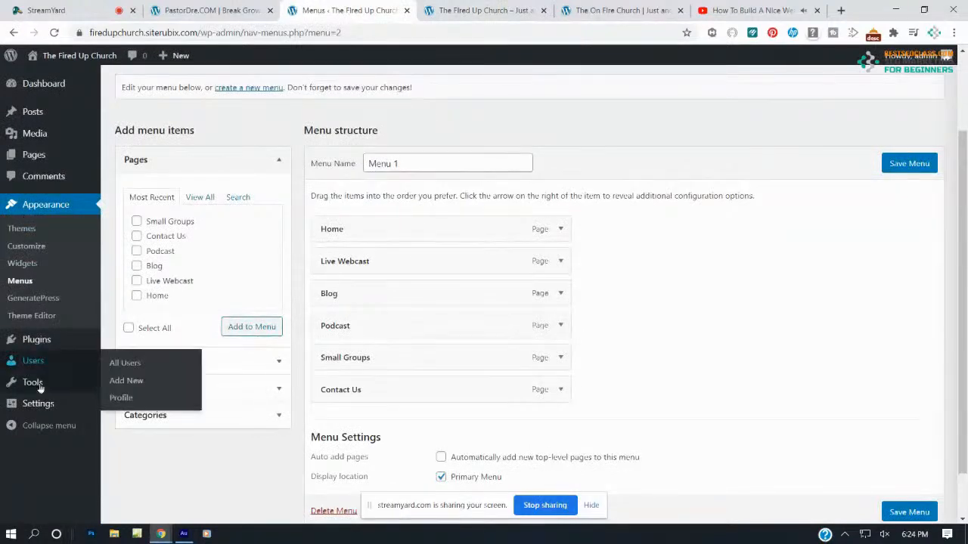
In Reading Settings, use a static front page with Home as homepage and Blog as posts page, and save
{"action": "left_click", "coordinate": [31, 408]}
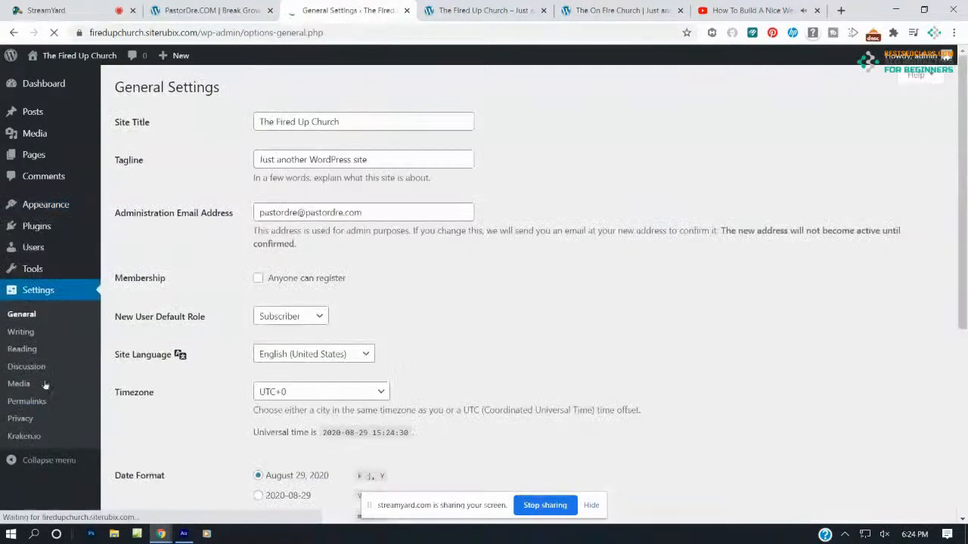
{"action": "left_click", "coordinate": [27, 351]}
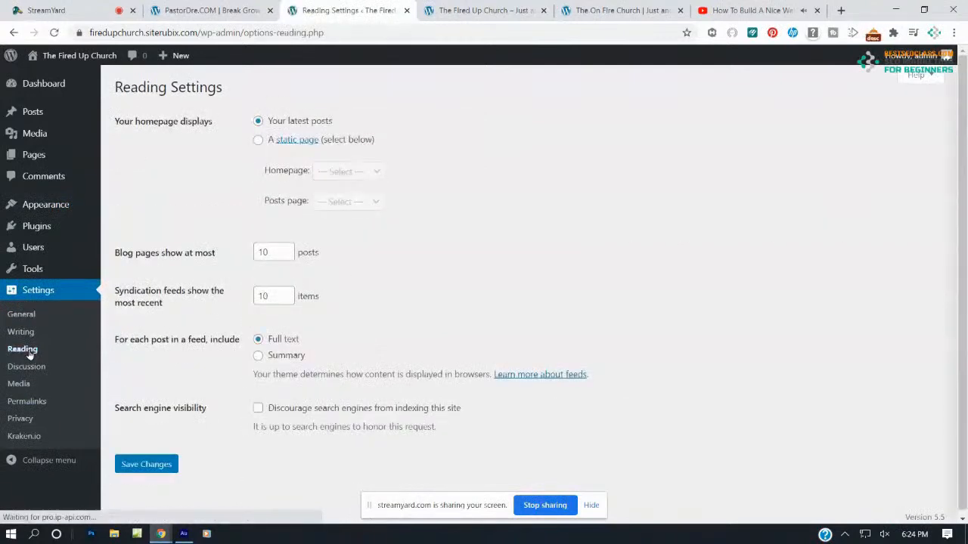
{"action": "left_click", "coordinate": [258, 140]}
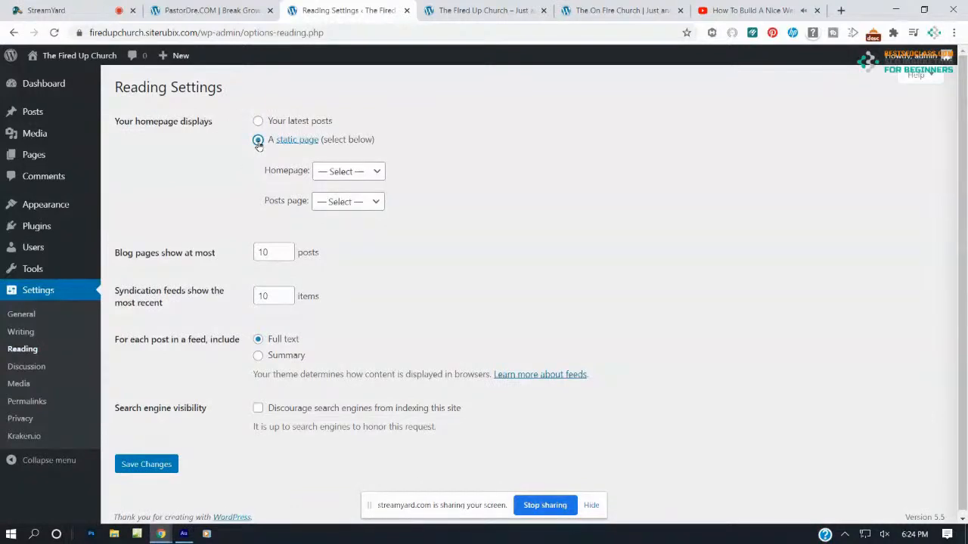
{"action": "left_click", "coordinate": [345, 174]}
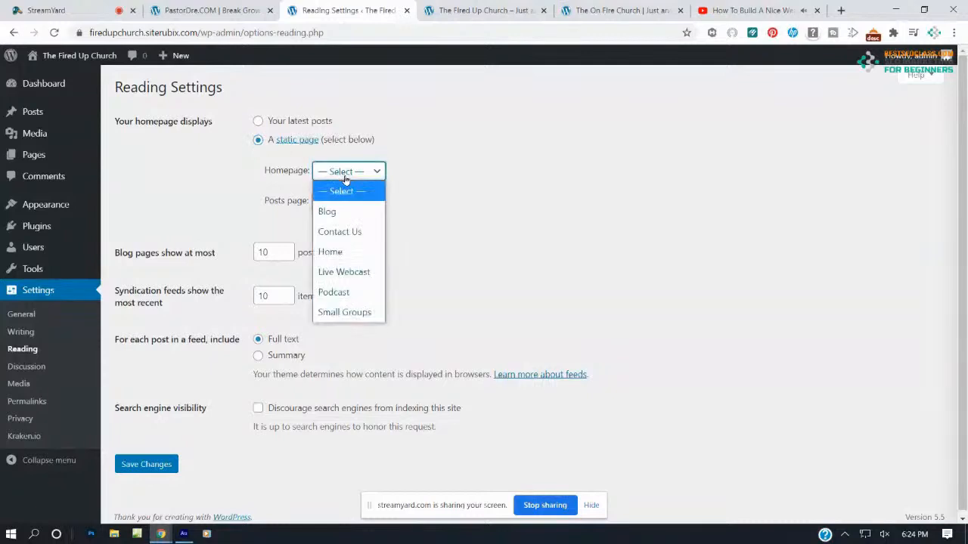
{"action": "left_click", "coordinate": [338, 252]}
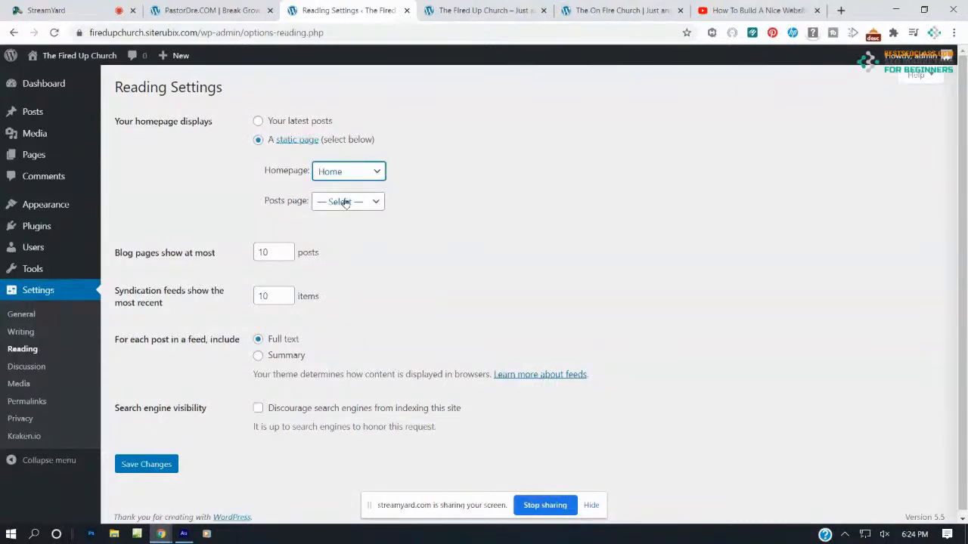
{"action": "left_click", "coordinate": [345, 202]}
{"action": "left_click", "coordinate": [329, 243]}
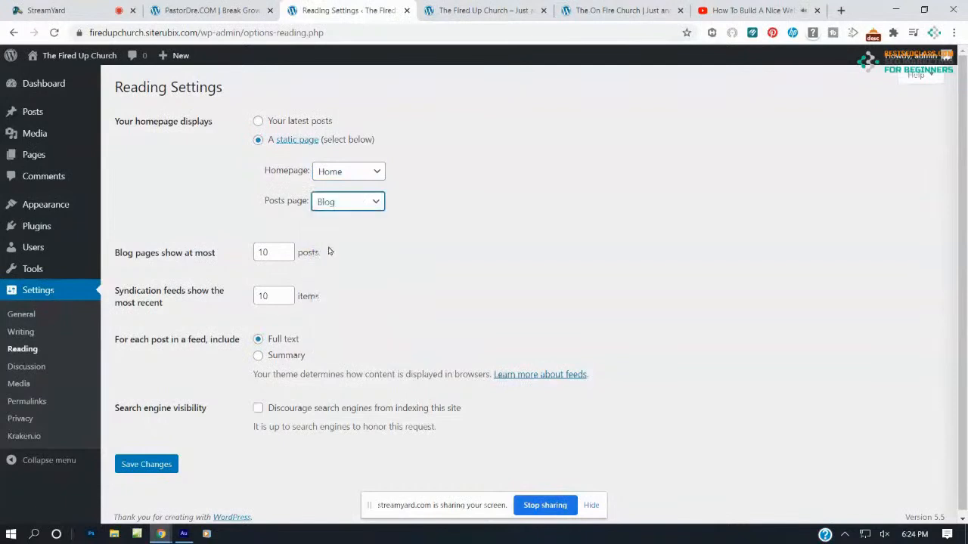
{"action": "left_click", "coordinate": [166, 465]}
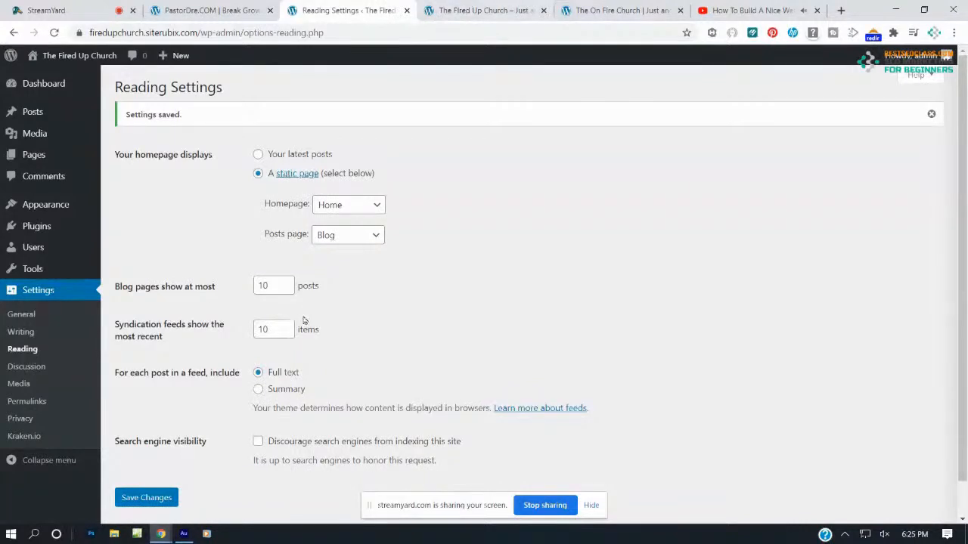
{"action": "left_click", "coordinate": [426, 8]}
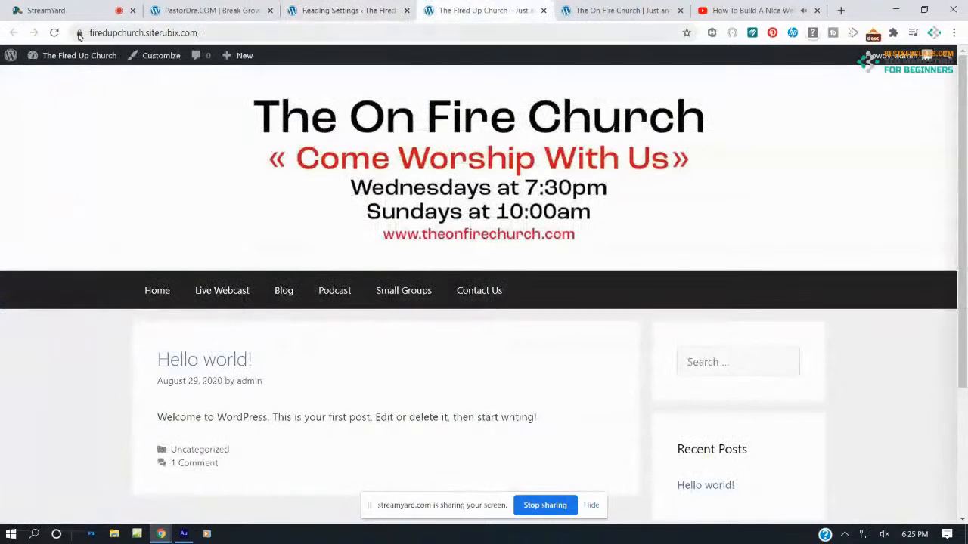
{"action": "left_click", "coordinate": [56, 36]}
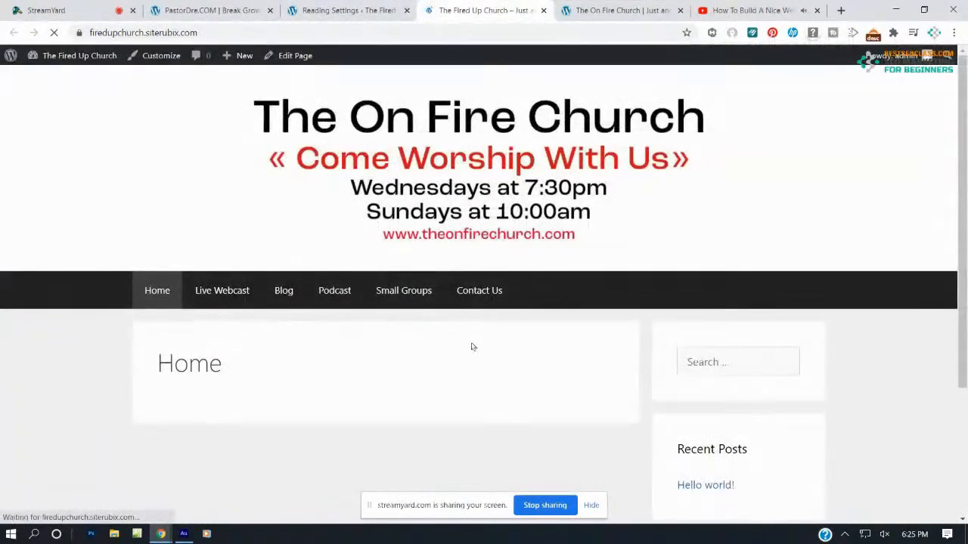
{"action": "scroll", "coordinate": [469, 350], "scroll_direction": "down", "scroll_amount": 3}
{"action": "scroll", "coordinate": [471, 345], "scroll_direction": "up", "scroll_amount": 3}
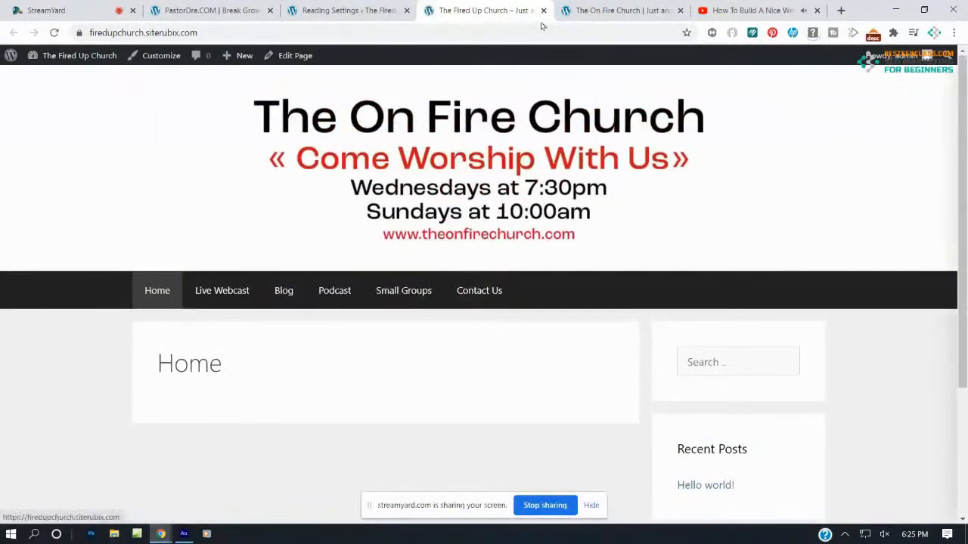
{"action": "left_click", "coordinate": [620, 10]}
{"action": "scroll", "coordinate": [525, 324], "scroll_direction": "down", "scroll_amount": 5}
{"action": "scroll", "coordinate": [556, 323], "scroll_direction": "up", "scroll_amount": 4}
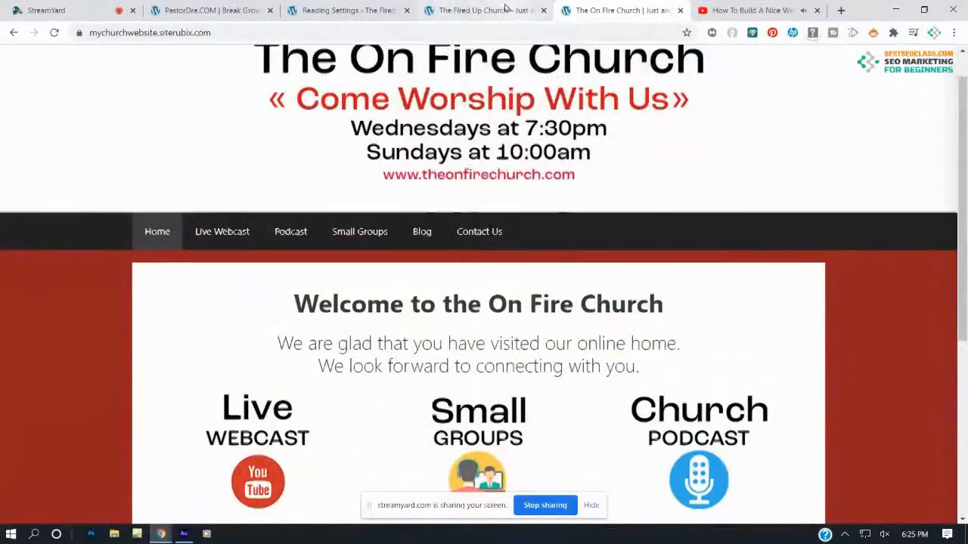
{"action": "left_click", "coordinate": [505, 9]}
{"action": "left_click", "coordinate": [340, 14]}
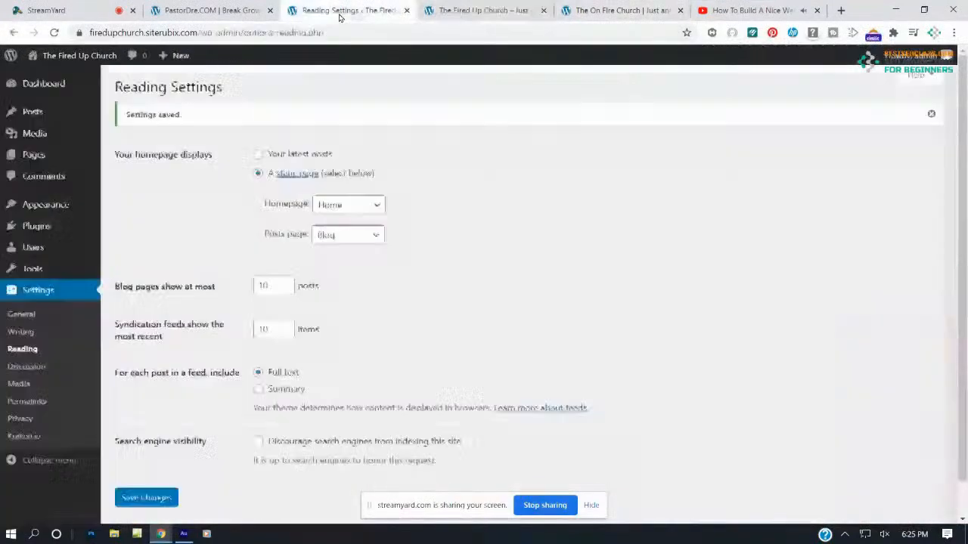
Open the Home page from the Pages list in the page editor
{"action": "left_click", "coordinate": [39, 155]}
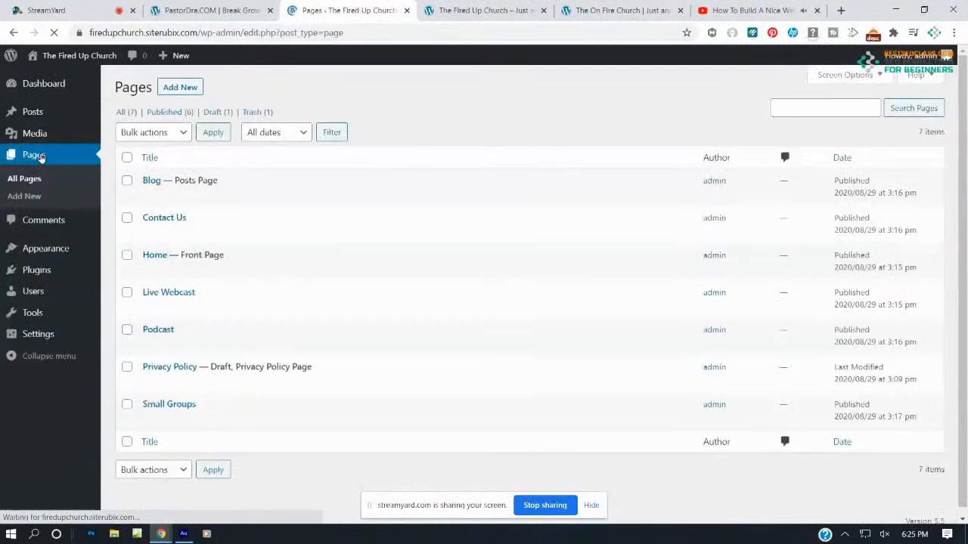
{"action": "mouse_move", "coordinate": [189, 252]}
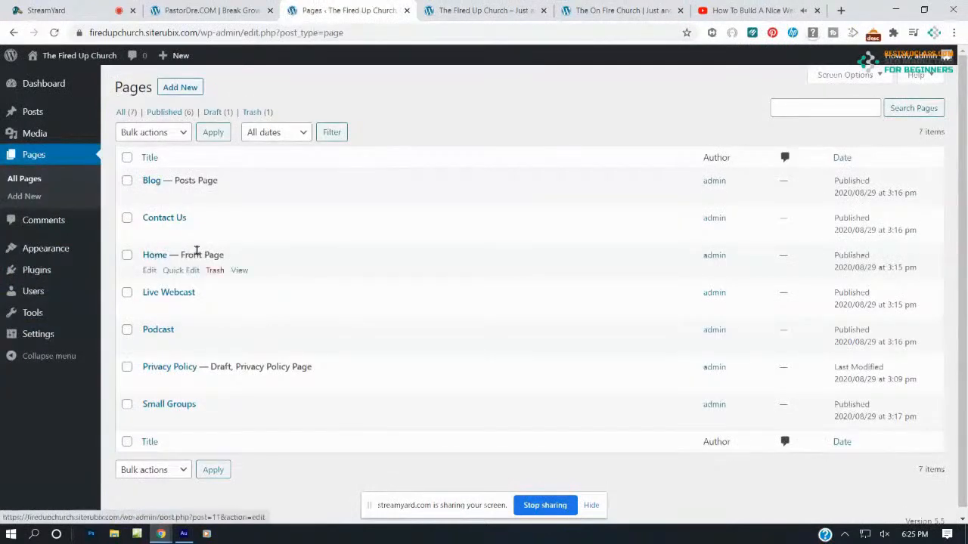
{"action": "left_click", "coordinate": [148, 270]}
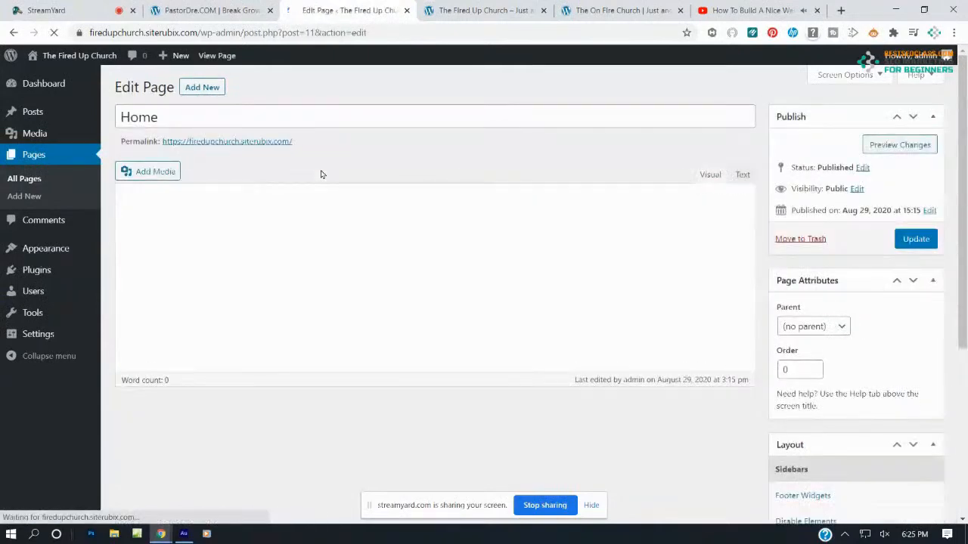
{"action": "scroll", "coordinate": [862, 310], "scroll_direction": "down", "scroll_amount": 4}
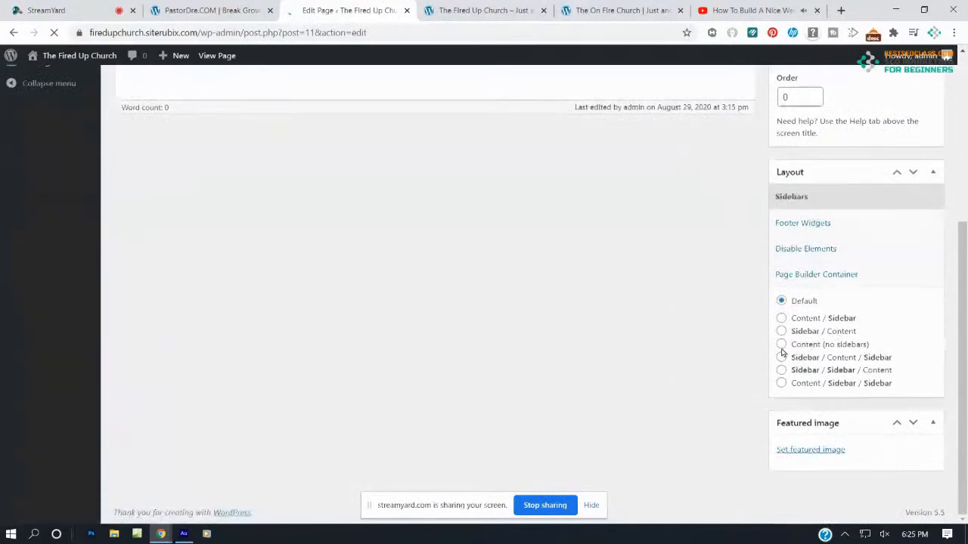
{"action": "scroll", "coordinate": [857, 358], "scroll_direction": "down", "scroll_amount": 4}
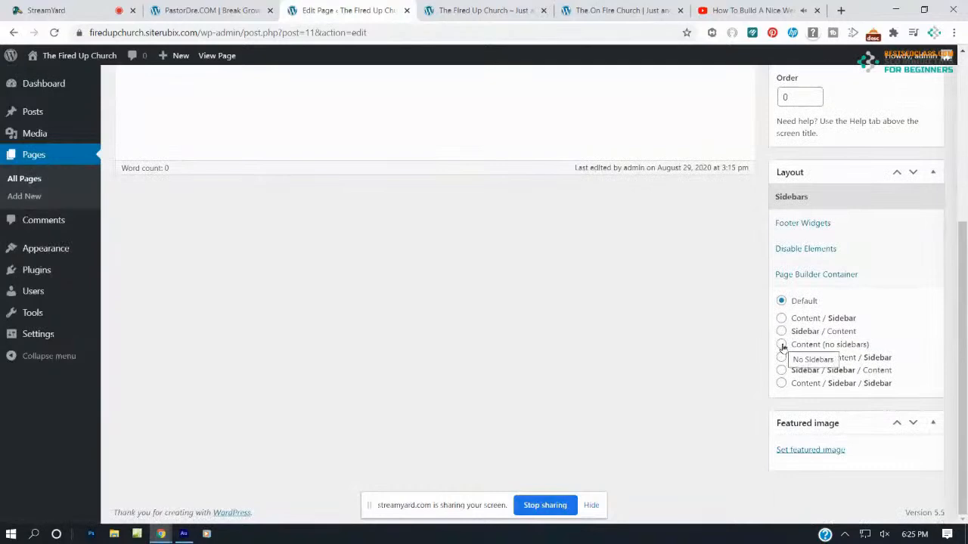
Give the Home page the Content (no sidebars) layout and update it
{"action": "left_click", "coordinate": [782, 345]}
{"action": "scroll", "coordinate": [782, 342], "scroll_direction": "up", "scroll_amount": 4}
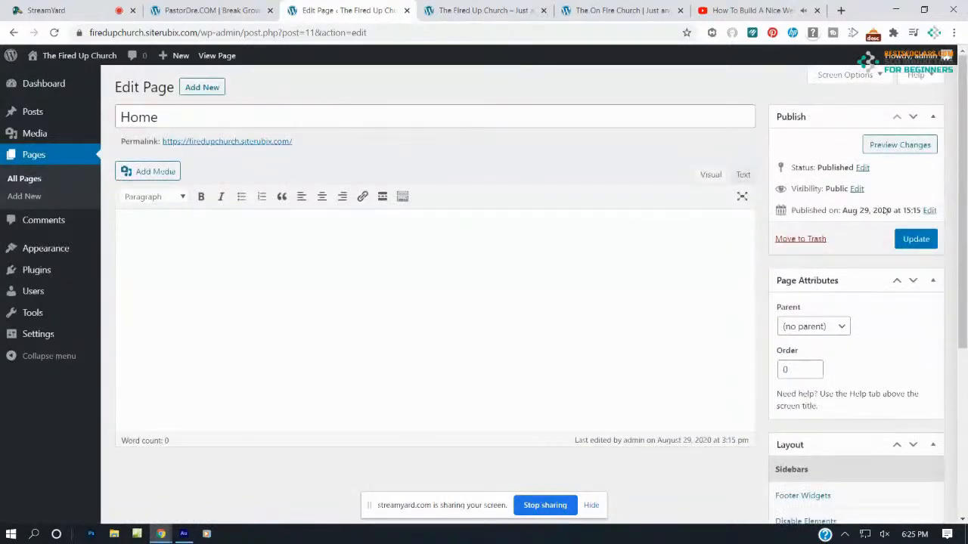
{"action": "left_click", "coordinate": [913, 240]}
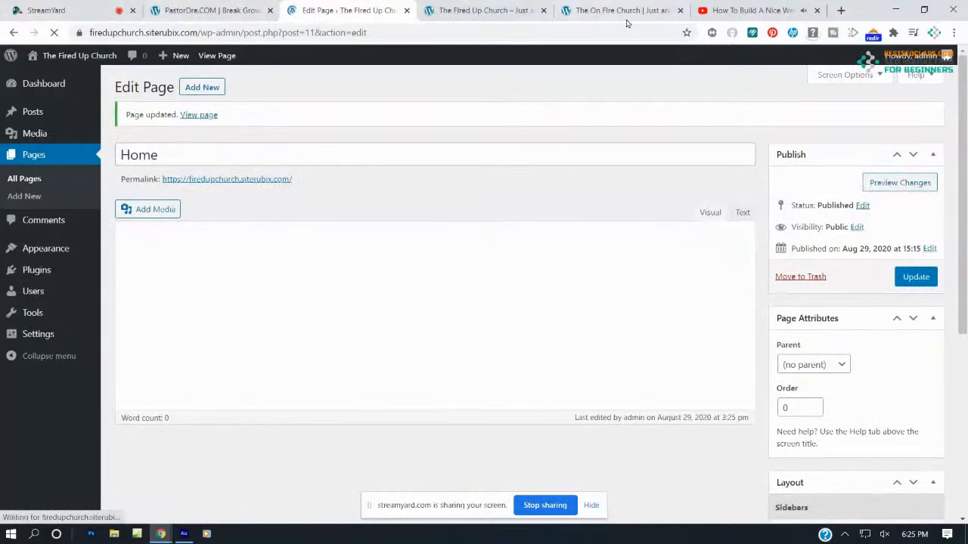
{"action": "left_click", "coordinate": [533, 6]}
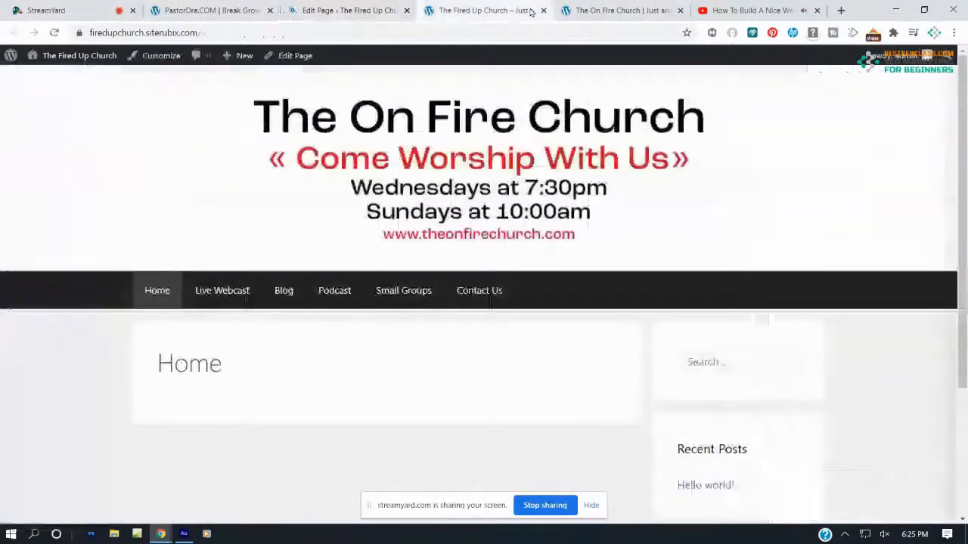
Reload the live site to confirm the sidebar is gone, compare with the On Fire Church example, and return to the editor
{"action": "left_click", "coordinate": [53, 34]}
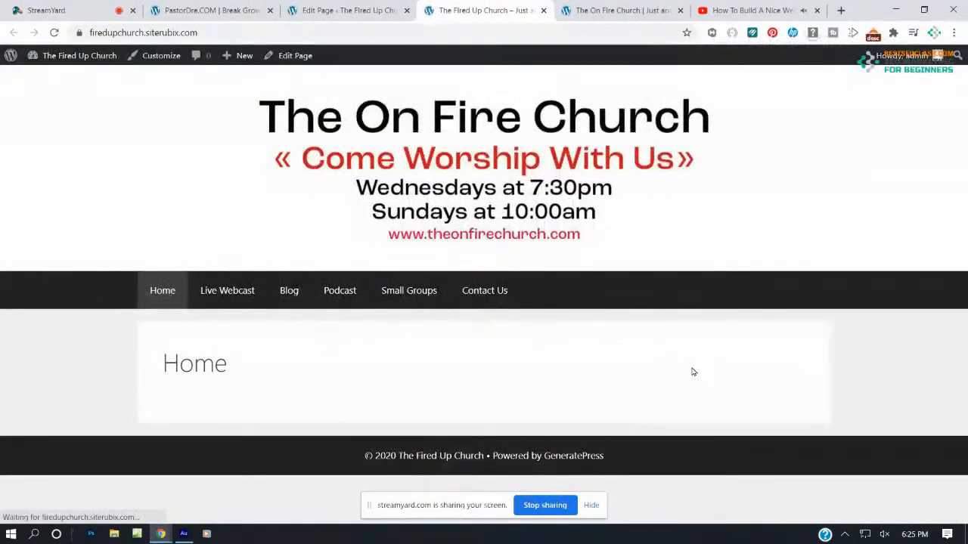
{"action": "left_click", "coordinate": [598, 10]}
{"action": "left_click", "coordinate": [476, 10]}
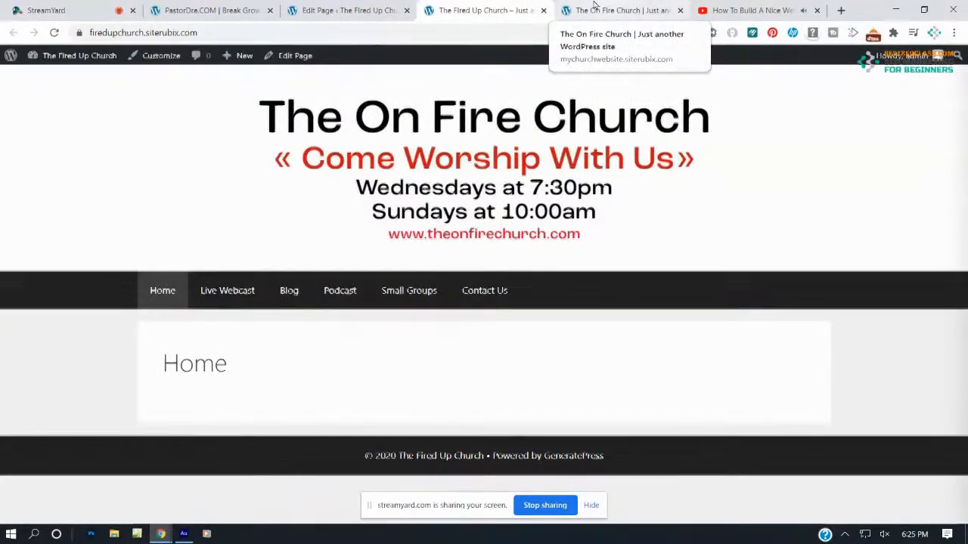
{"action": "left_click", "coordinate": [605, 8]}
{"action": "scroll", "coordinate": [439, 90], "scroll_direction": "up", "scroll_amount": 1}
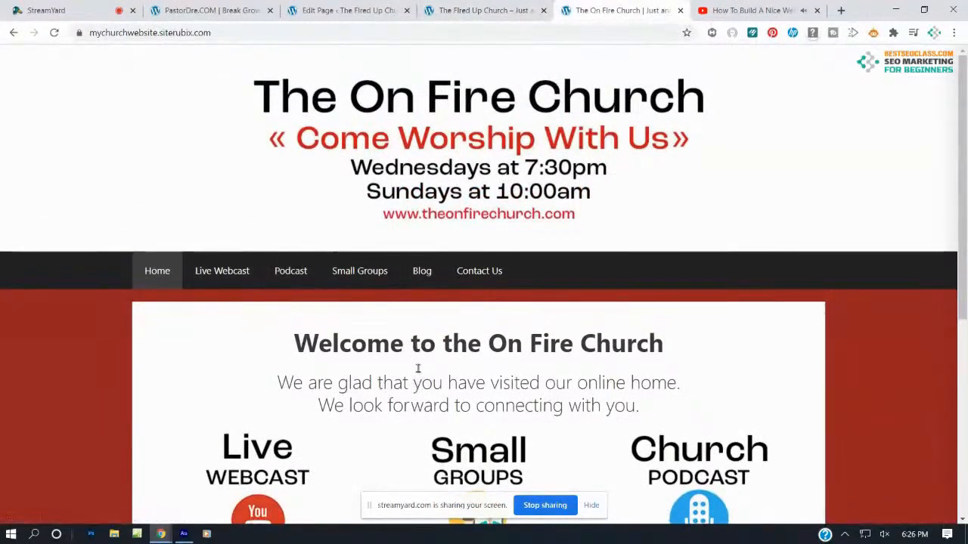
{"action": "left_click", "coordinate": [358, 8]}
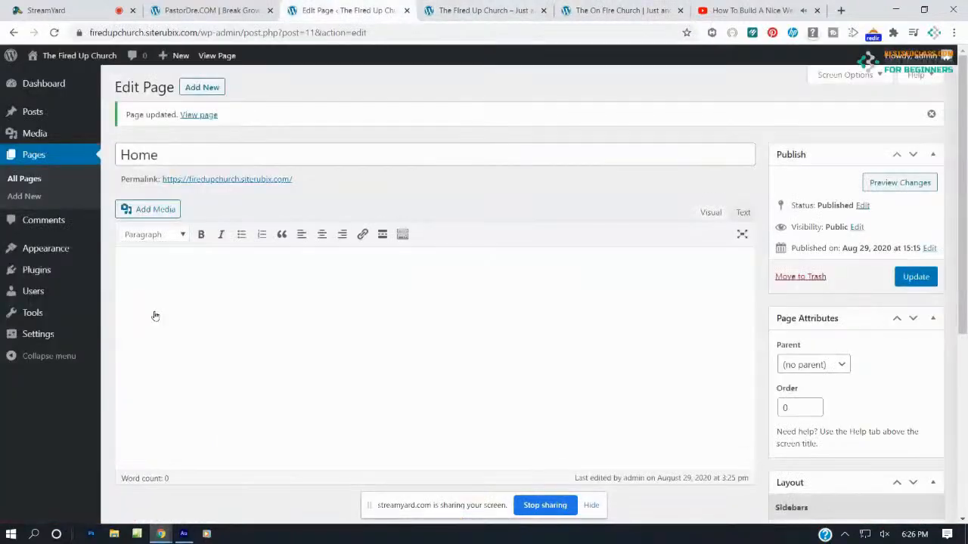
Set 'Allow users to switch editors' to Yes in Writing Settings and save
{"action": "left_click", "coordinate": [46, 344]}
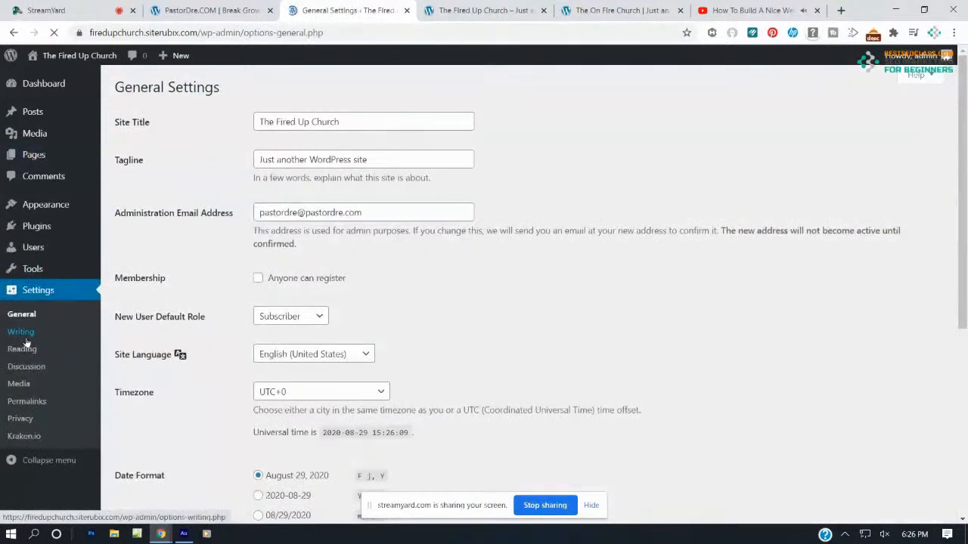
{"action": "left_click", "coordinate": [24, 338]}
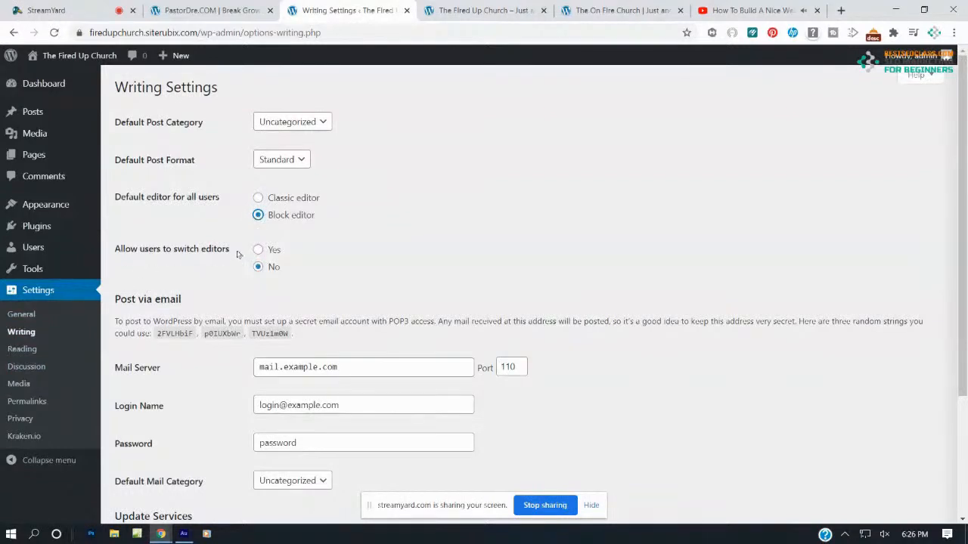
{"action": "left_click", "coordinate": [260, 250]}
{"action": "scroll", "coordinate": [384, 400], "scroll_direction": "down", "scroll_amount": 3}
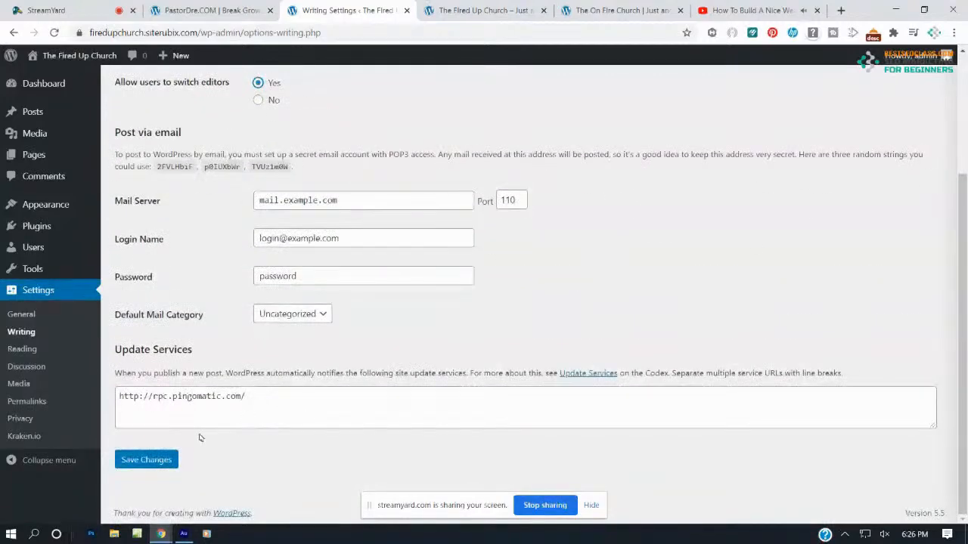
{"action": "left_click", "coordinate": [147, 460]}
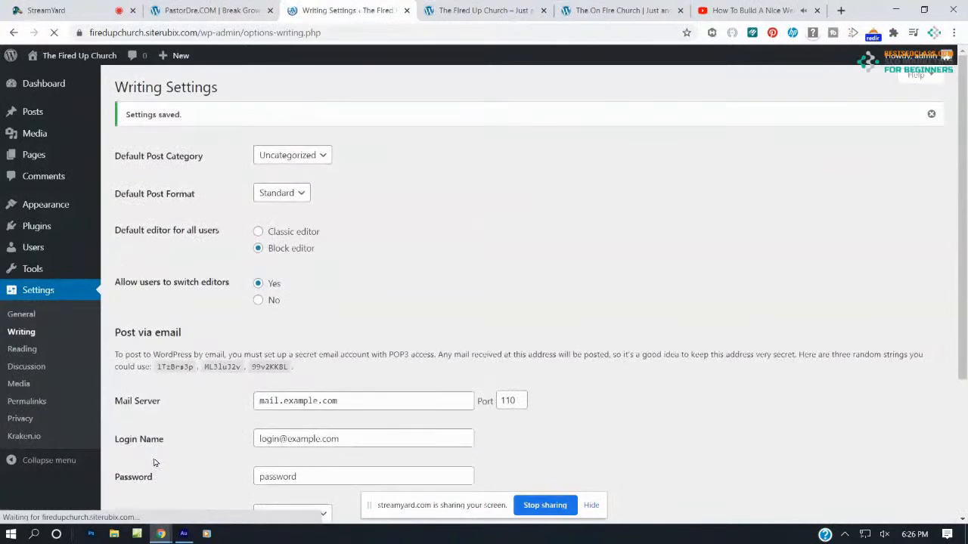
{"action": "left_click", "coordinate": [28, 157]}
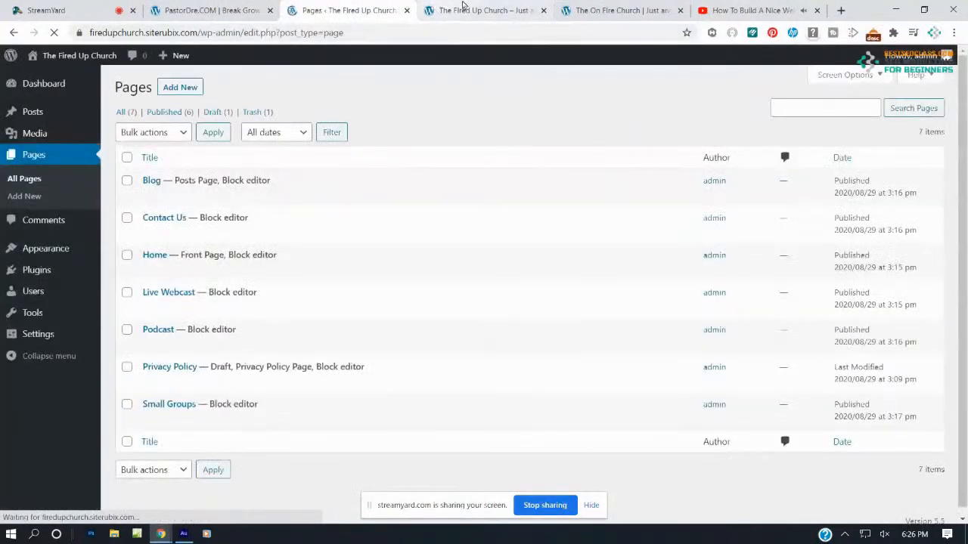
Compare the live Fired Up Church site with the On Fire Church example site
{"action": "left_click", "coordinate": [463, 7]}
{"action": "left_click", "coordinate": [583, 10]}
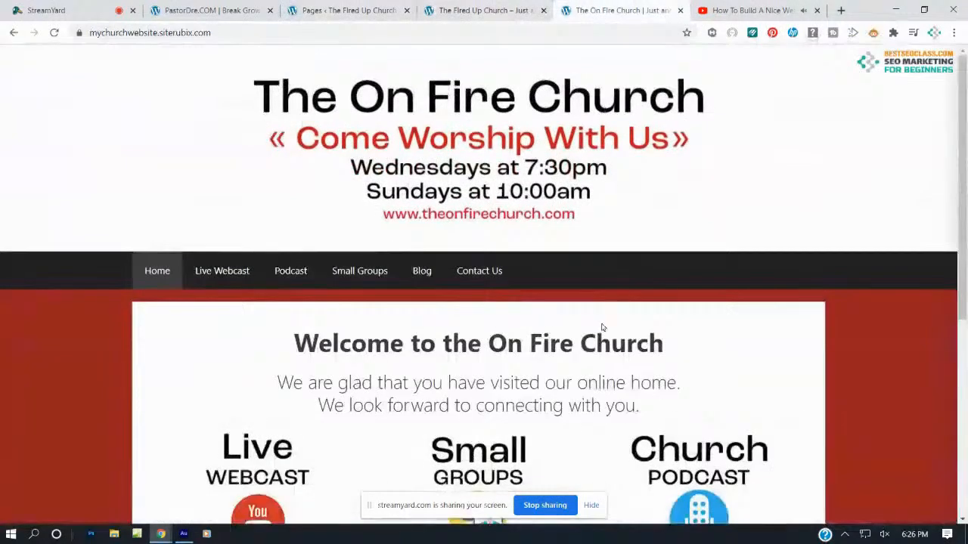
{"action": "left_click", "coordinate": [458, 7]}
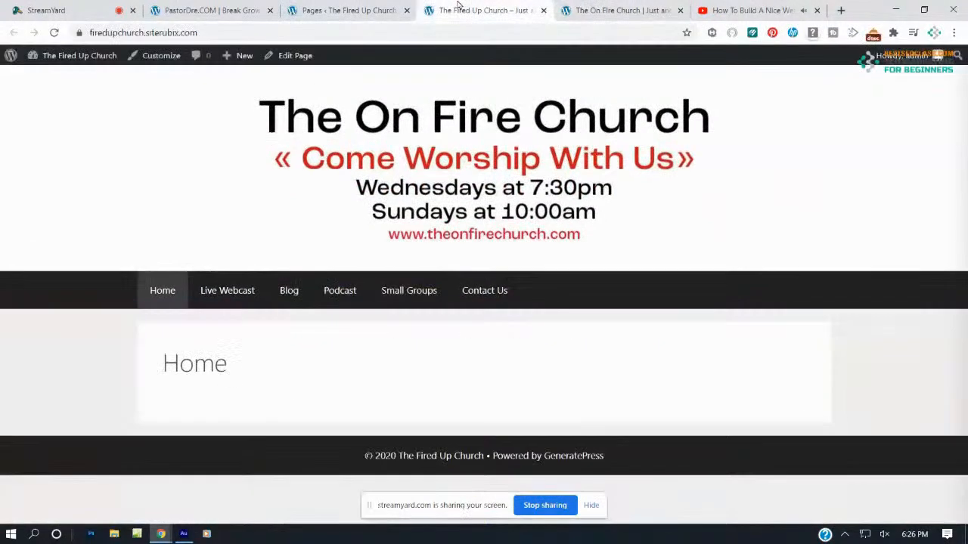
Open the Home page in the block editor and dismiss the welcome dialog
{"action": "left_click", "coordinate": [297, 9]}
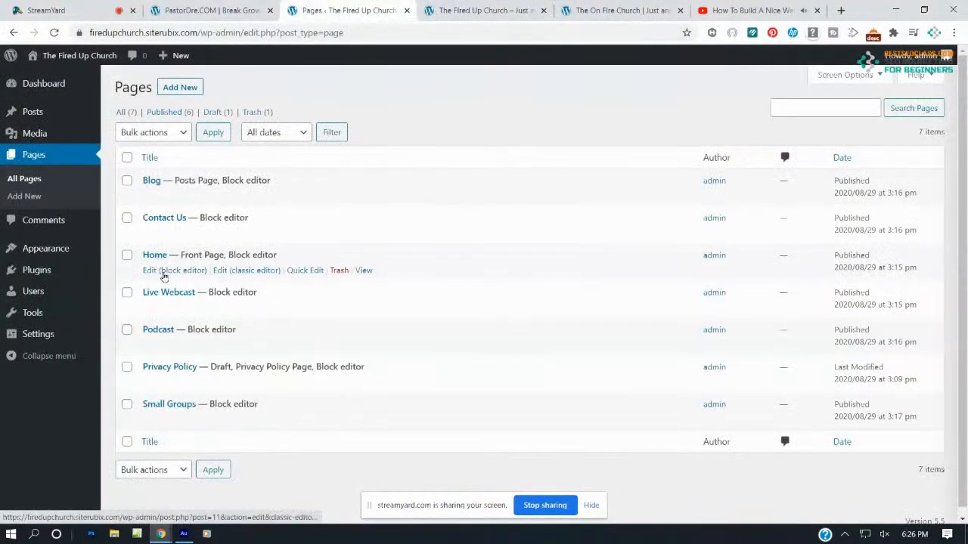
{"action": "left_click", "coordinate": [164, 272]}
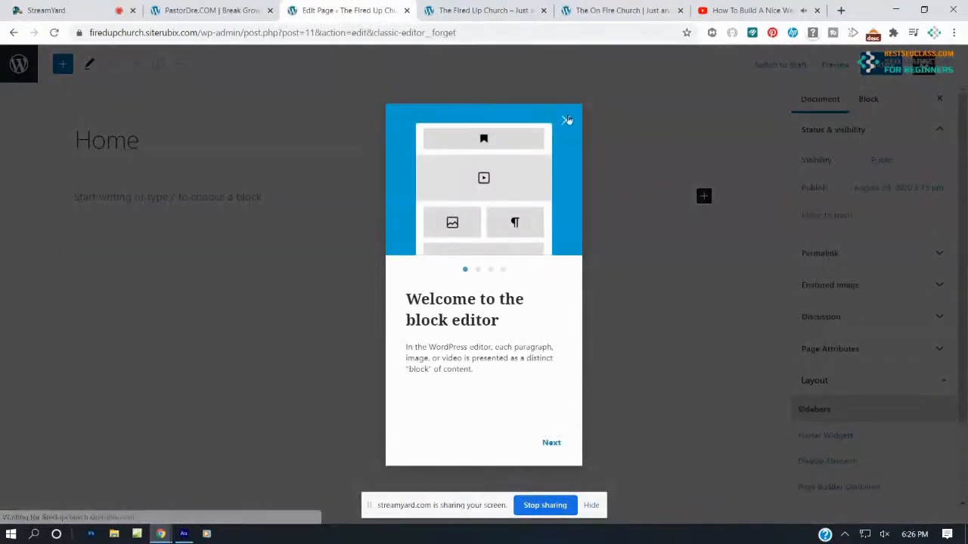
{"action": "left_click", "coordinate": [567, 120]}
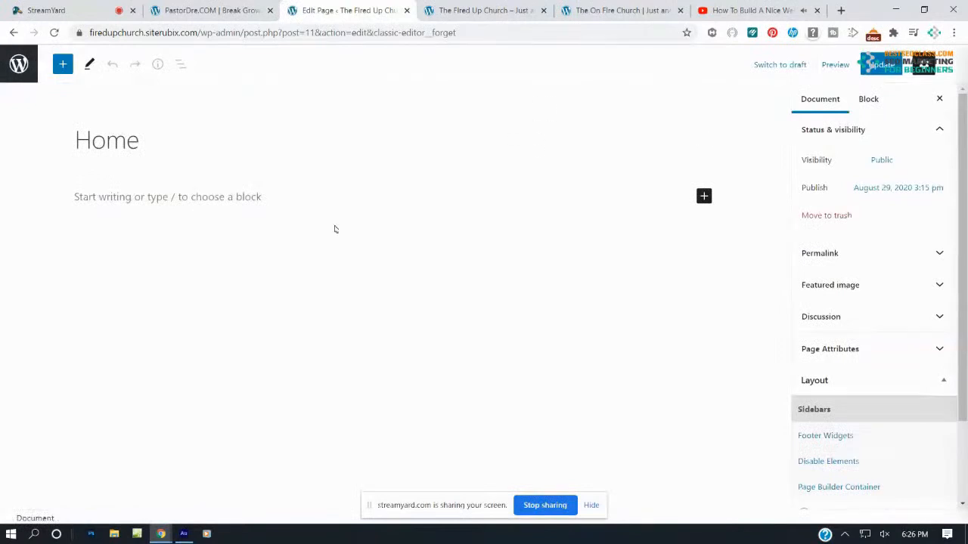
Add the paragraph 'Welcome to the Fired Up Church' to the Home page and update it
{"action": "left_click", "coordinate": [239, 198]}
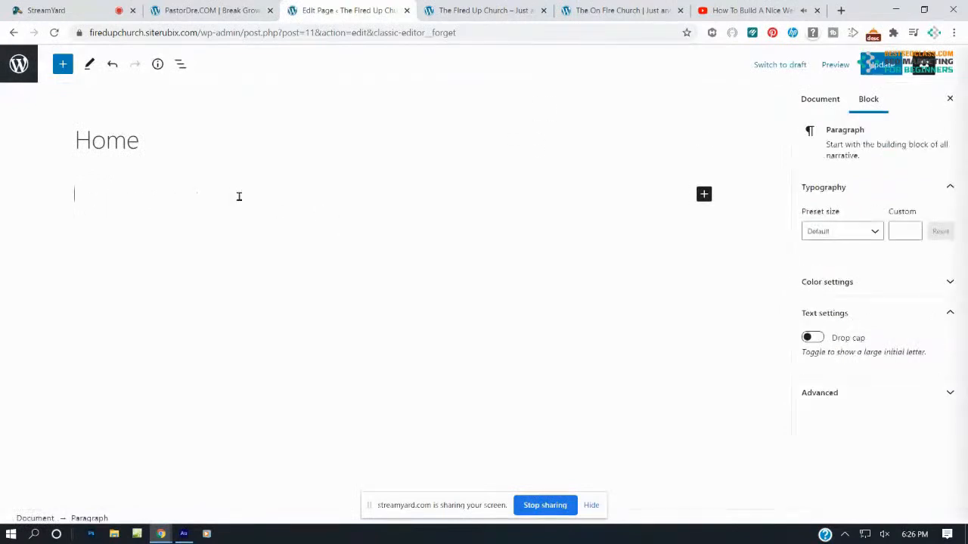
{"action": "type", "text": "Wec"}
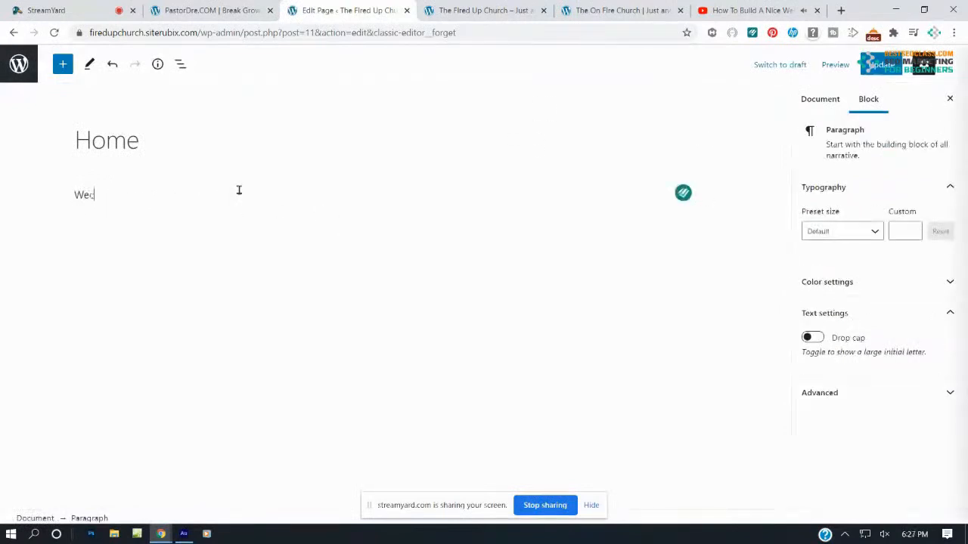
{"action": "type", "text": "ed"}
{"action": "key", "text": "BackSpace"}
{"action": "key", "text": "BackSpace"}
{"action": "key", "text": "BackSpace"}
{"action": "key", "text": "BackSpace"}
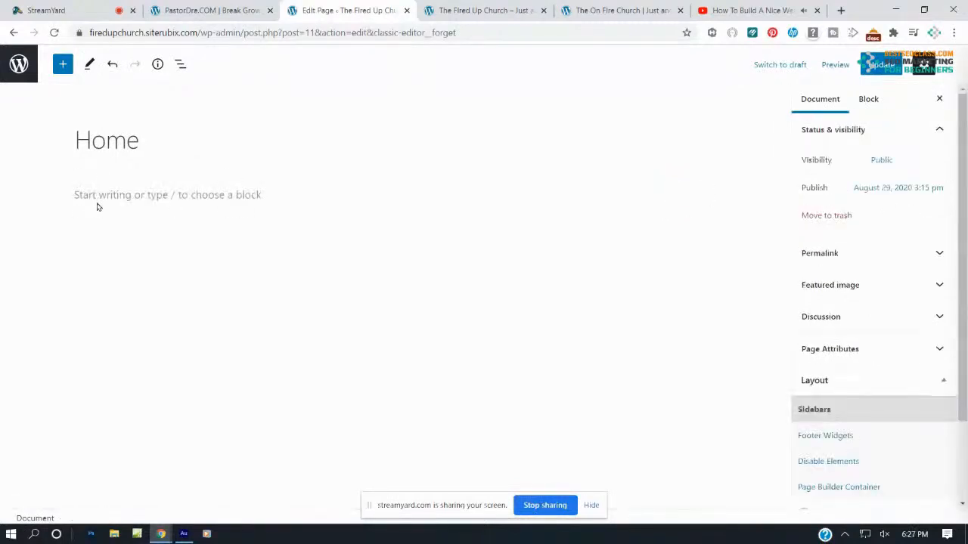
{"action": "left_click", "coordinate": [114, 197]}
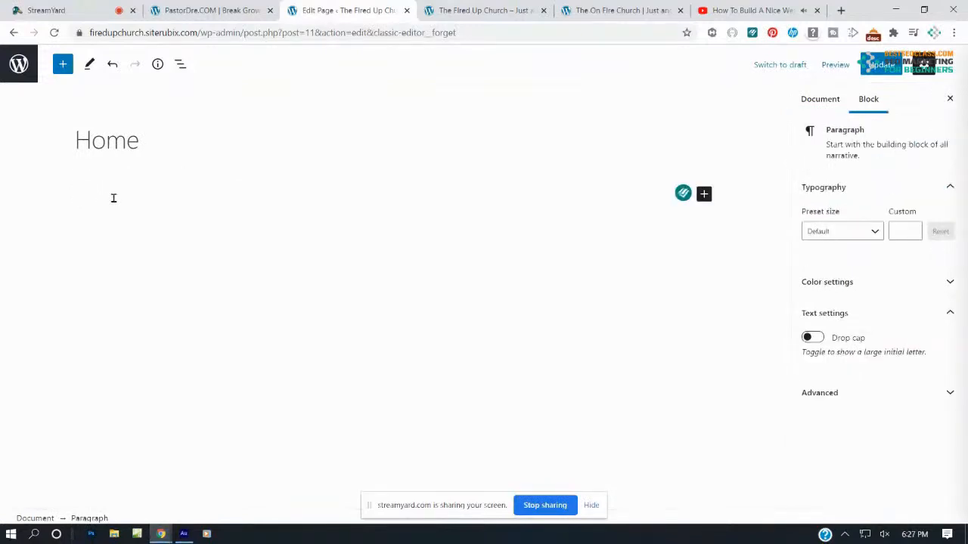
{"action": "type", "text": "Welcome to the Fired Up Church"}
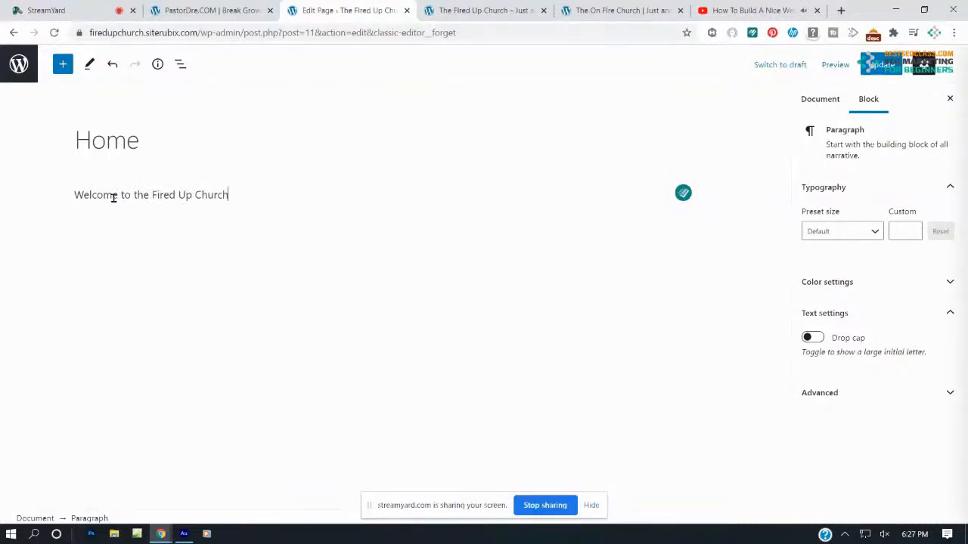
{"action": "left_click", "coordinate": [870, 64]}
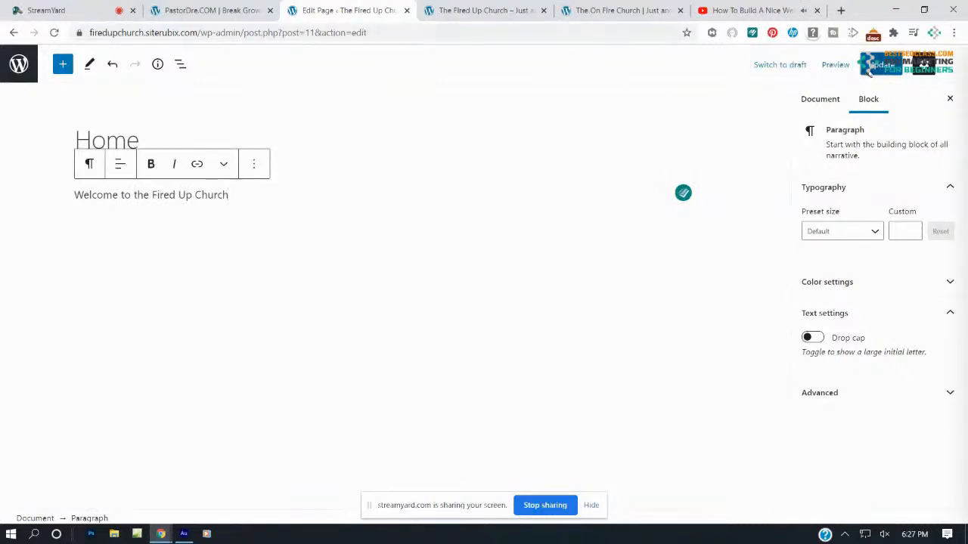
{"action": "left_click", "coordinate": [595, 7]}
{"action": "left_click", "coordinate": [476, 9]}
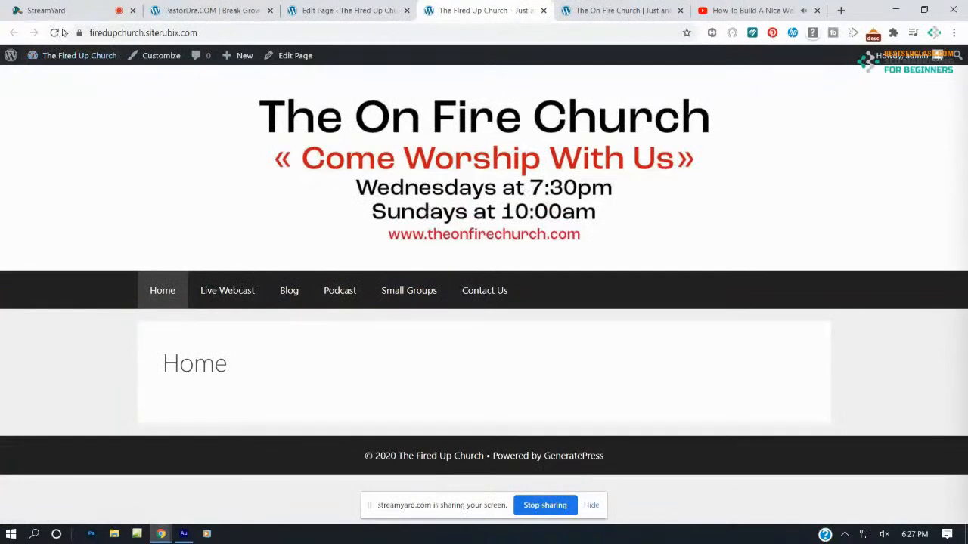
Reload the live site to see the welcome paragraph, compare with the example, and return to the editor
{"action": "left_click", "coordinate": [54, 33]}
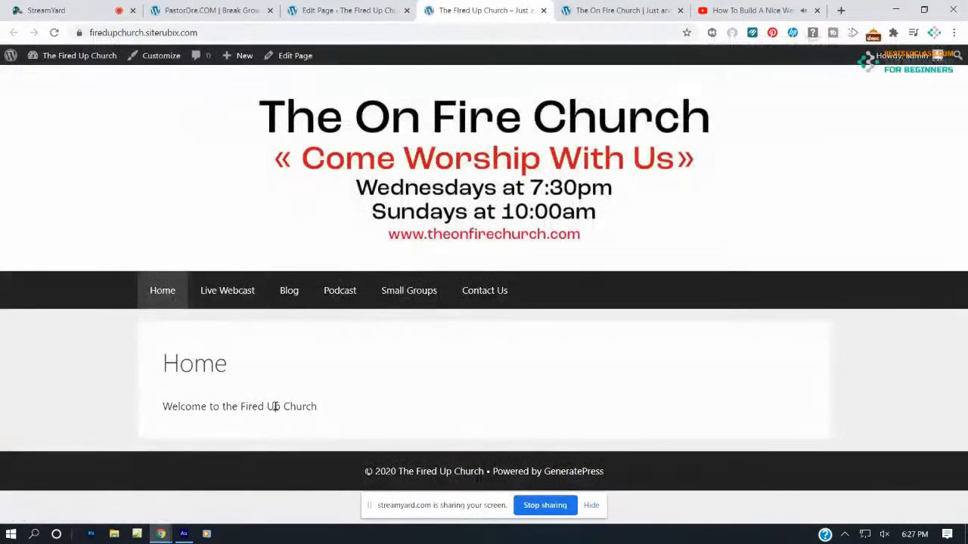
{"action": "left_click", "coordinate": [596, 10]}
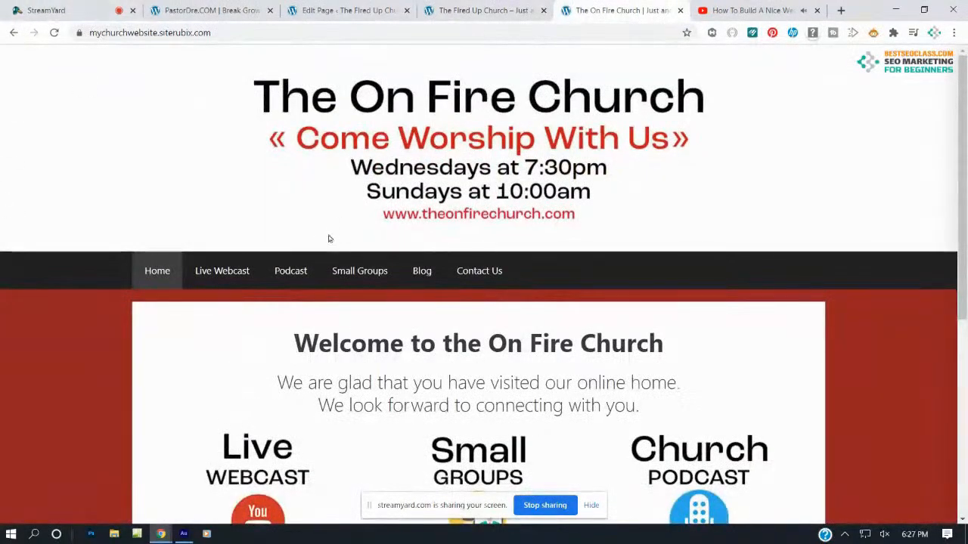
{"action": "left_click", "coordinate": [452, 9]}
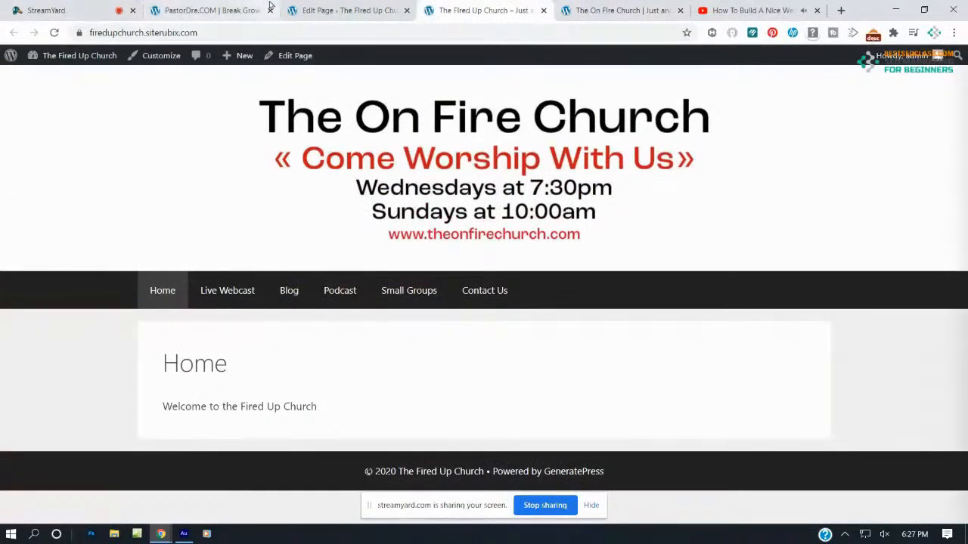
{"action": "left_click", "coordinate": [307, 10]}
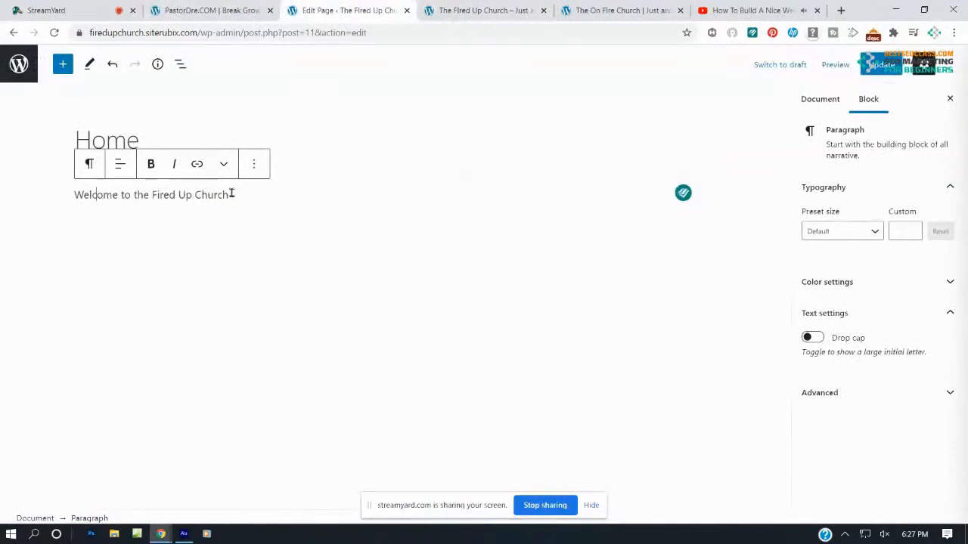
Make the welcome sentence bold and turn it into an H1 heading
{"action": "left_click_drag", "start_coordinate": [226, 194], "coordinate": [73, 199]}
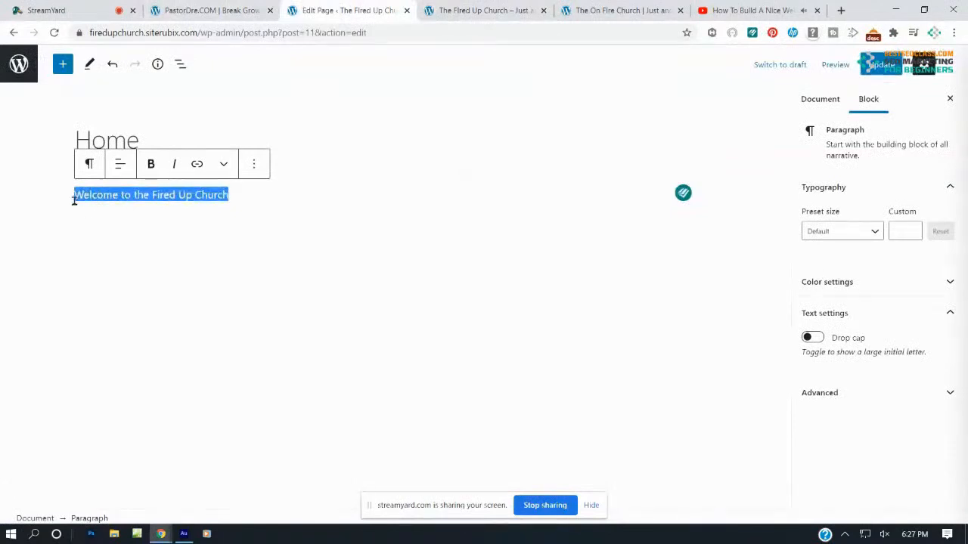
{"action": "left_click", "coordinate": [152, 164]}
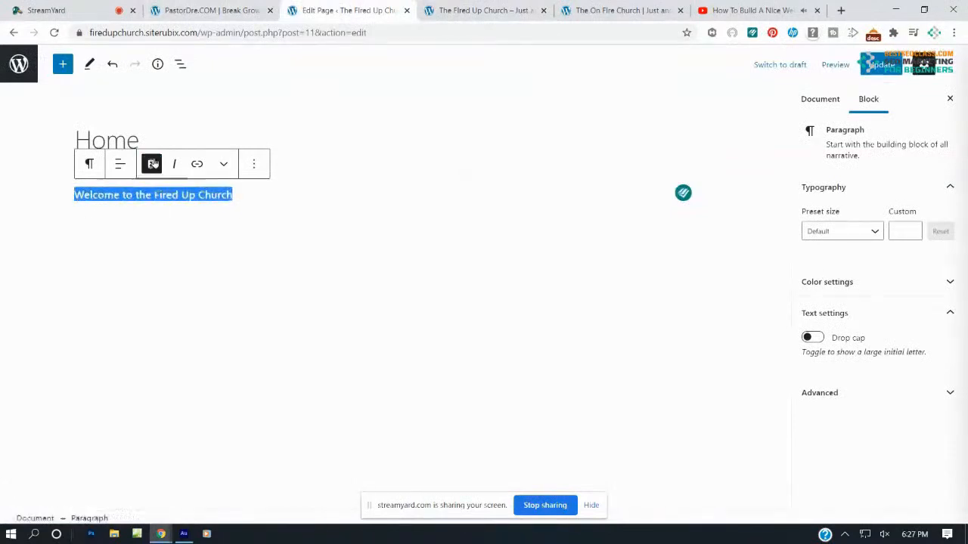
{"action": "left_click", "coordinate": [88, 165]}
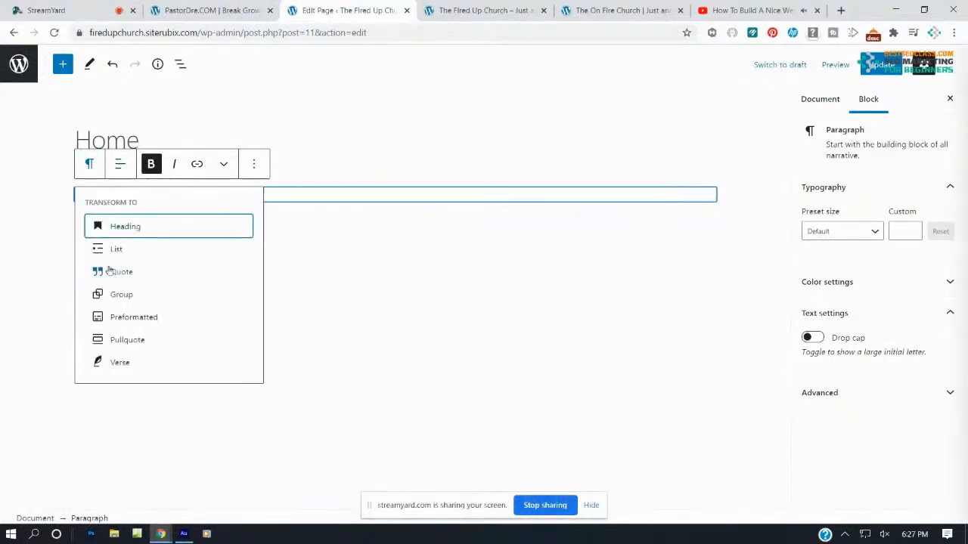
{"action": "left_click", "coordinate": [106, 235]}
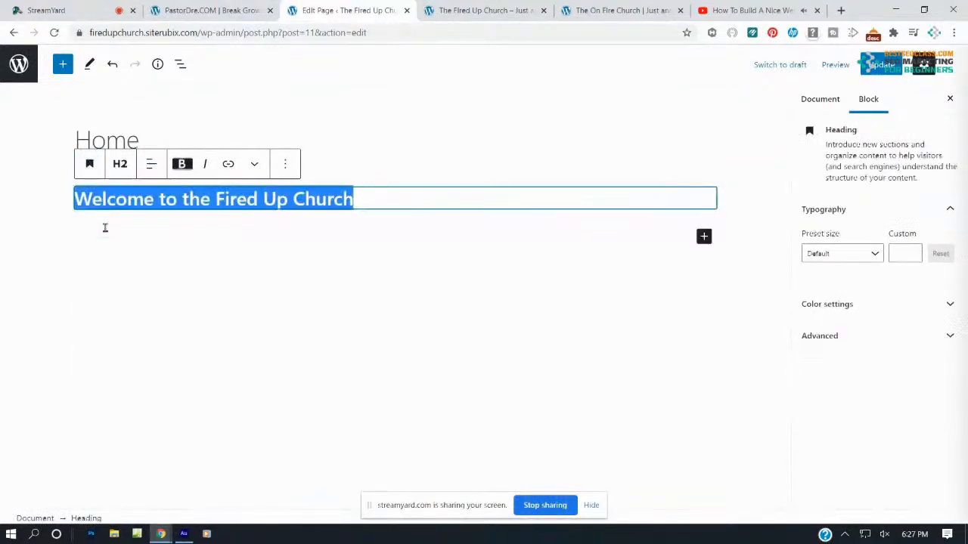
{"action": "left_click", "coordinate": [118, 166]}
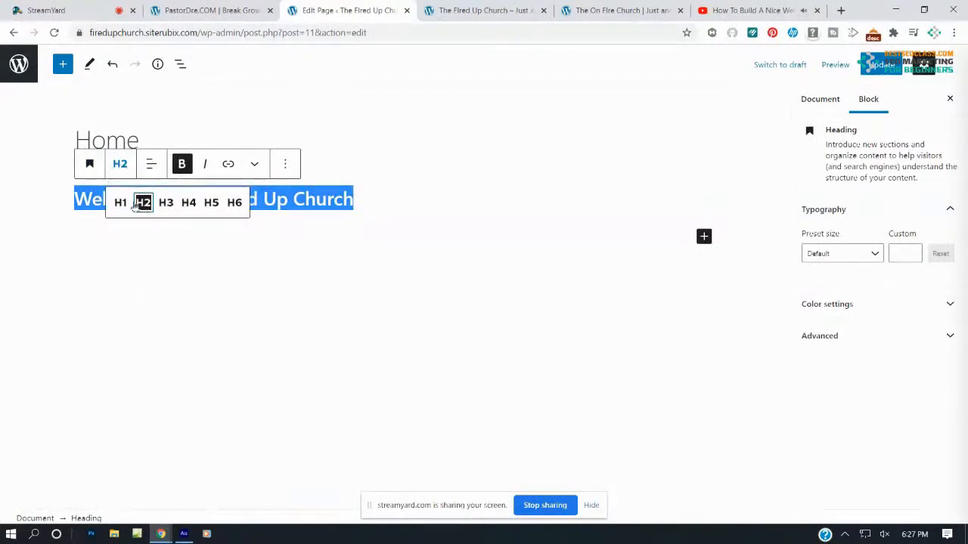
{"action": "left_click", "coordinate": [120, 202]}
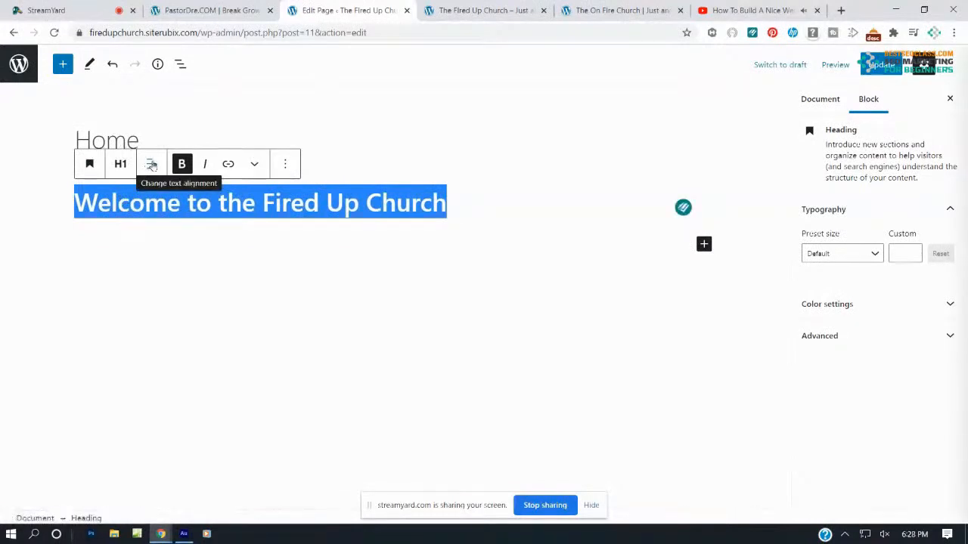
Centre the H1 heading and update the Home page
{"action": "left_click", "coordinate": [151, 164]}
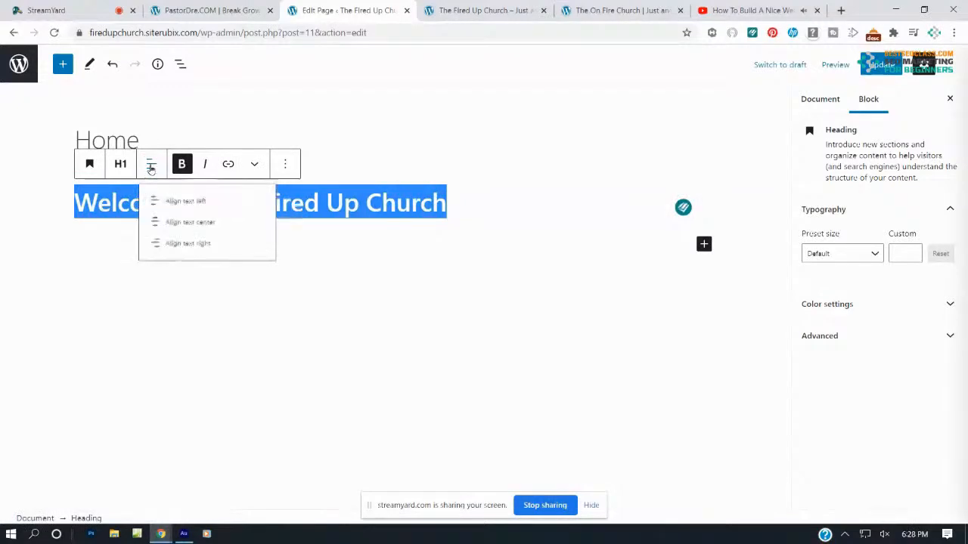
{"action": "left_click", "coordinate": [176, 235]}
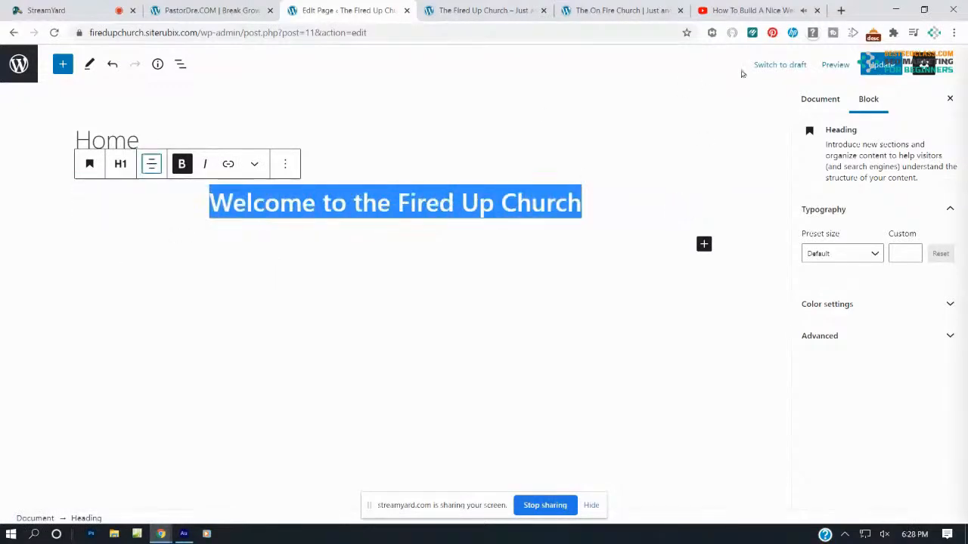
{"action": "left_click", "coordinate": [881, 64]}
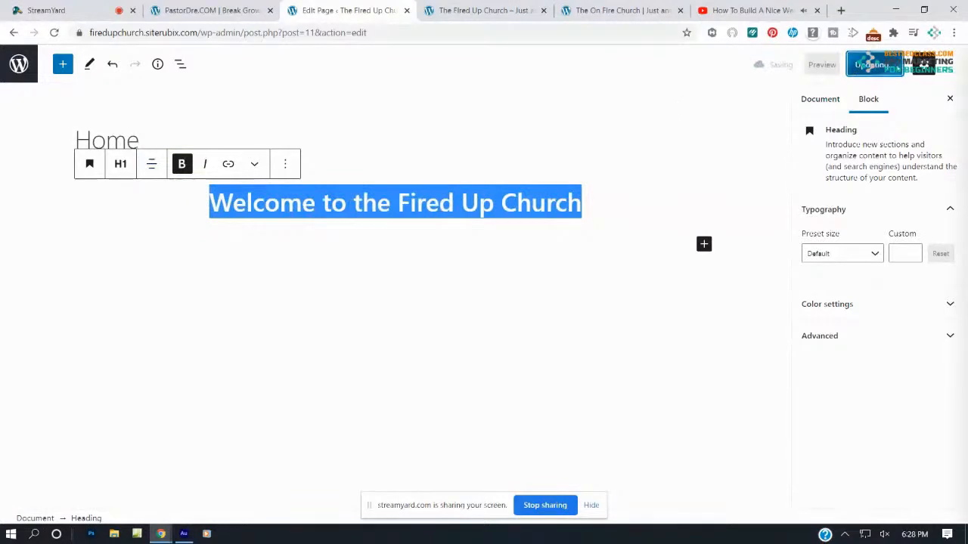
{"action": "left_click", "coordinate": [611, 232]}
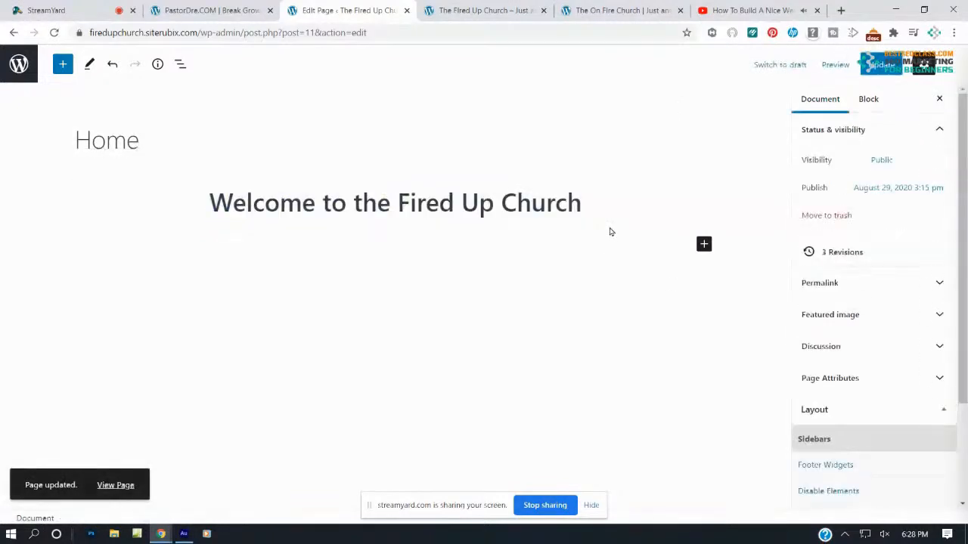
{"action": "left_click", "coordinate": [502, 10]}
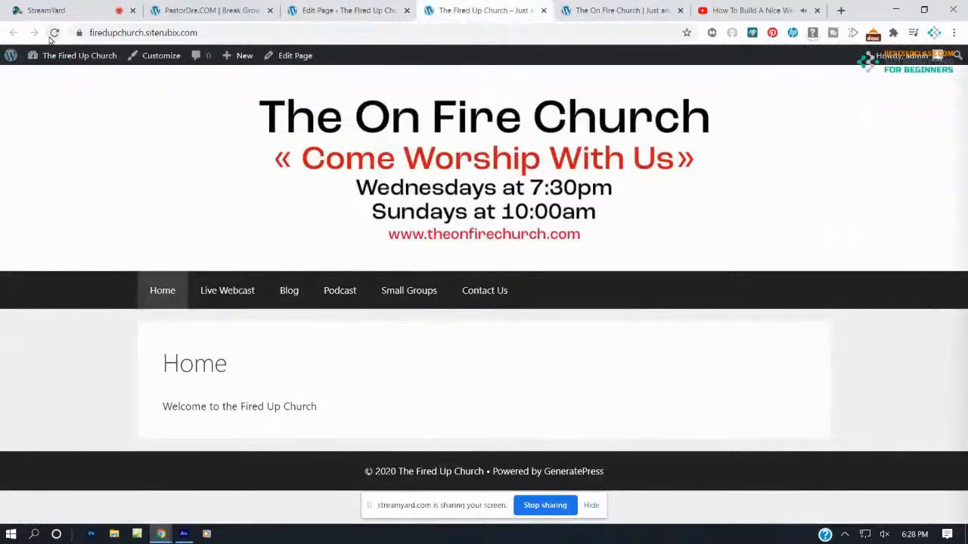
Reload the live site to check the centred heading against the On Fire Church example, then return to the editor
{"action": "left_click", "coordinate": [54, 32]}
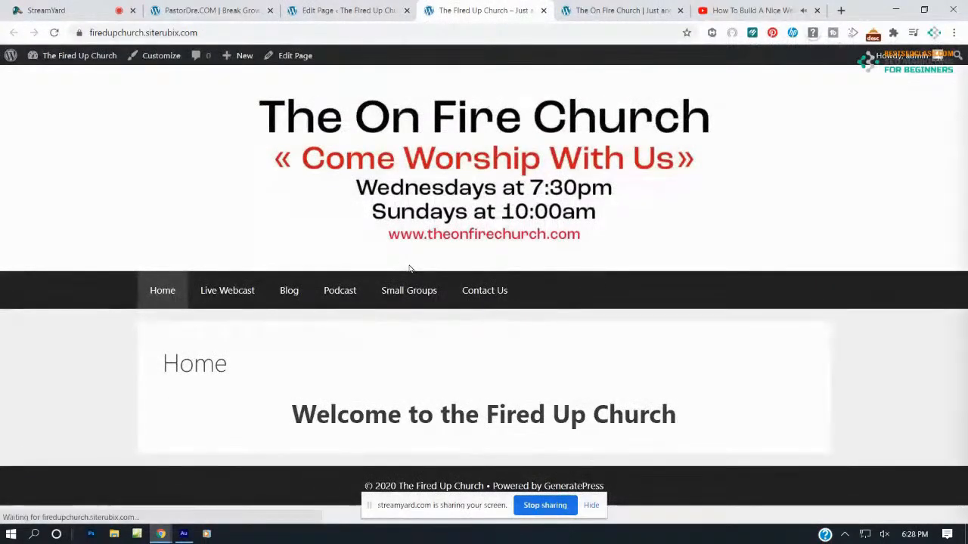
{"action": "left_click", "coordinate": [616, 10]}
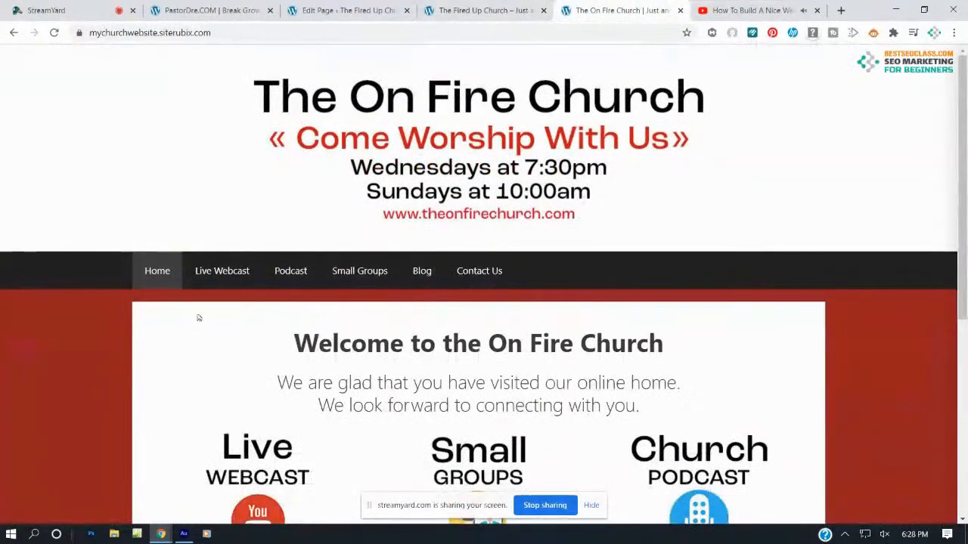
{"action": "left_click", "coordinate": [439, 10]}
{"action": "left_click_drag", "start_coordinate": [229, 364], "coordinate": [187, 363]}
{"action": "left_click", "coordinate": [186, 363]}
{"action": "left_click", "coordinate": [597, 10]}
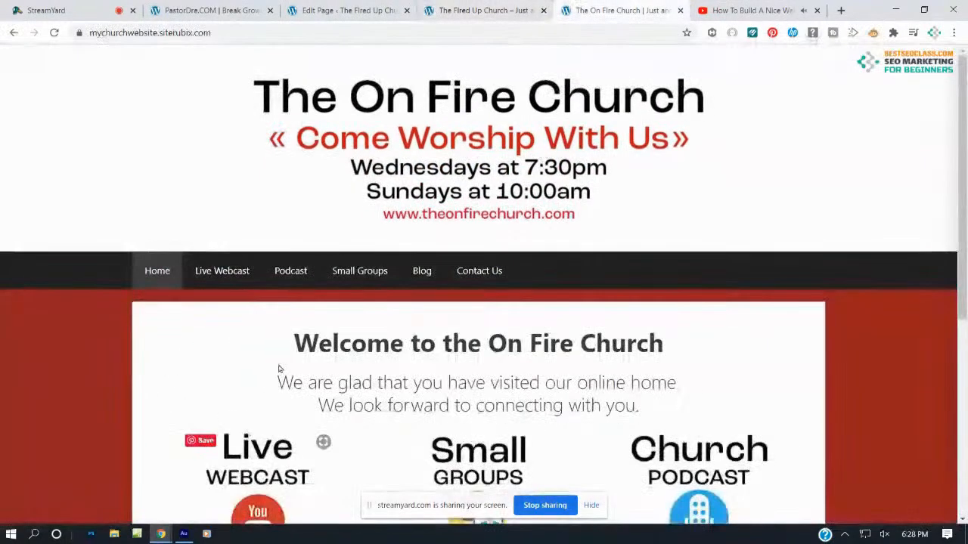
{"action": "left_click", "coordinate": [474, 7]}
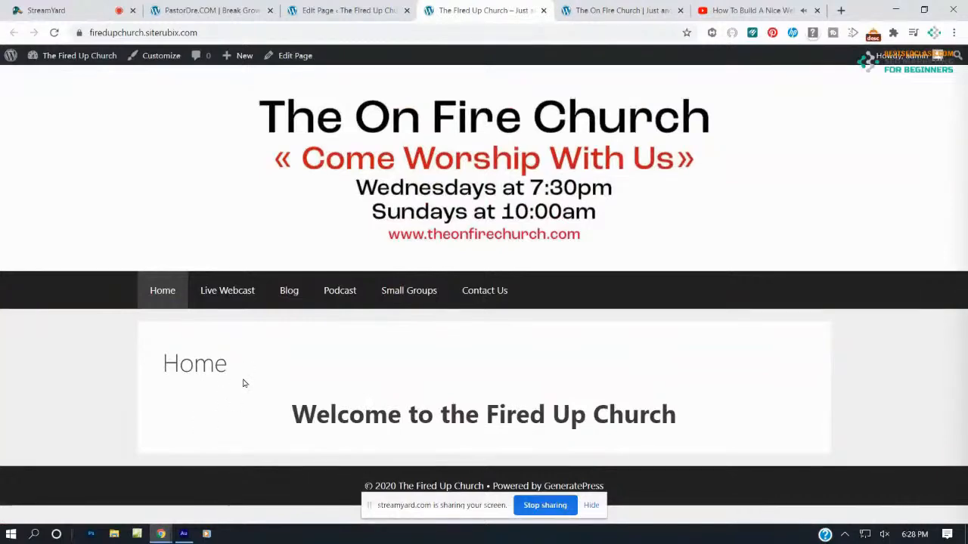
{"action": "left_click", "coordinate": [337, 11]}
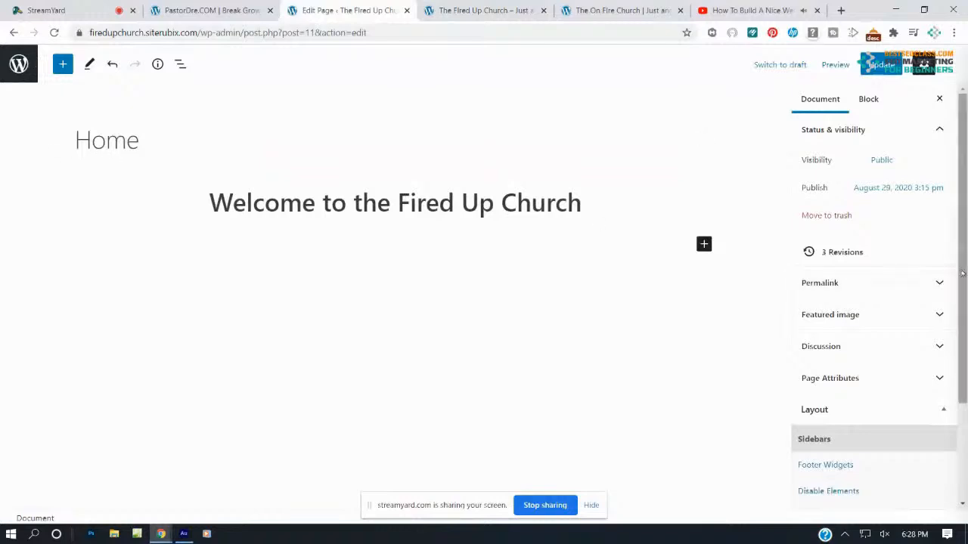
Disable the Home page's Content Title under Disable Elements and update the page
{"action": "scroll", "coordinate": [874, 322], "scroll_direction": "down", "scroll_amount": 3}
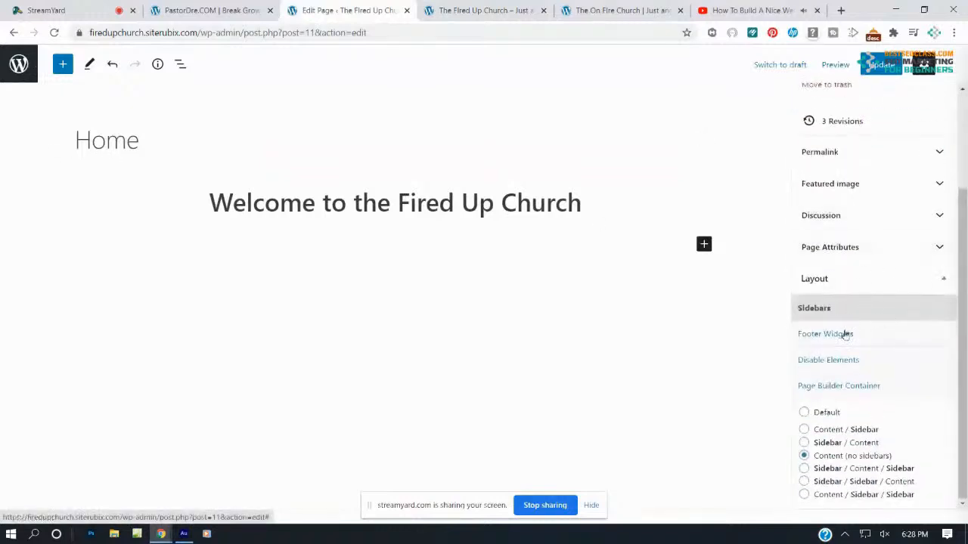
{"action": "left_click", "coordinate": [837, 361]}
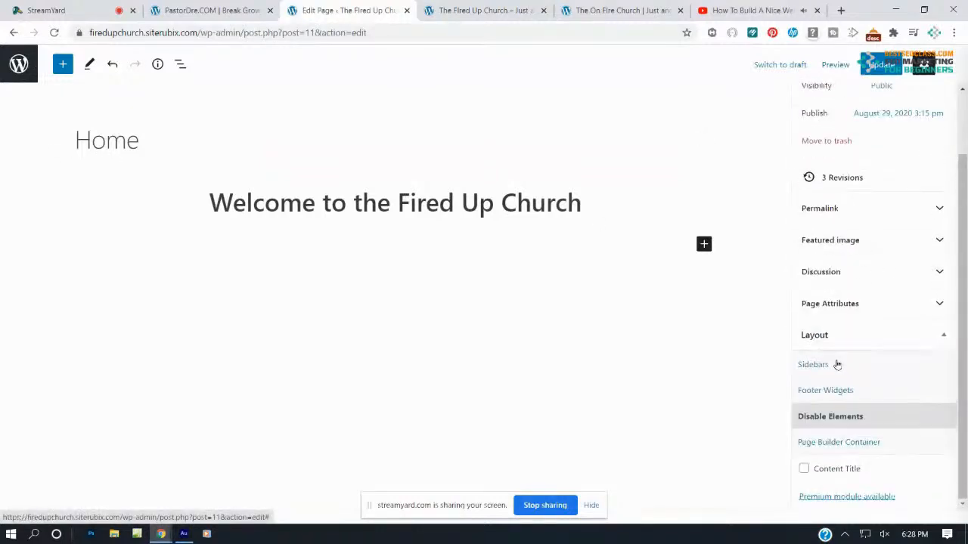
{"action": "left_click", "coordinate": [804, 469]}
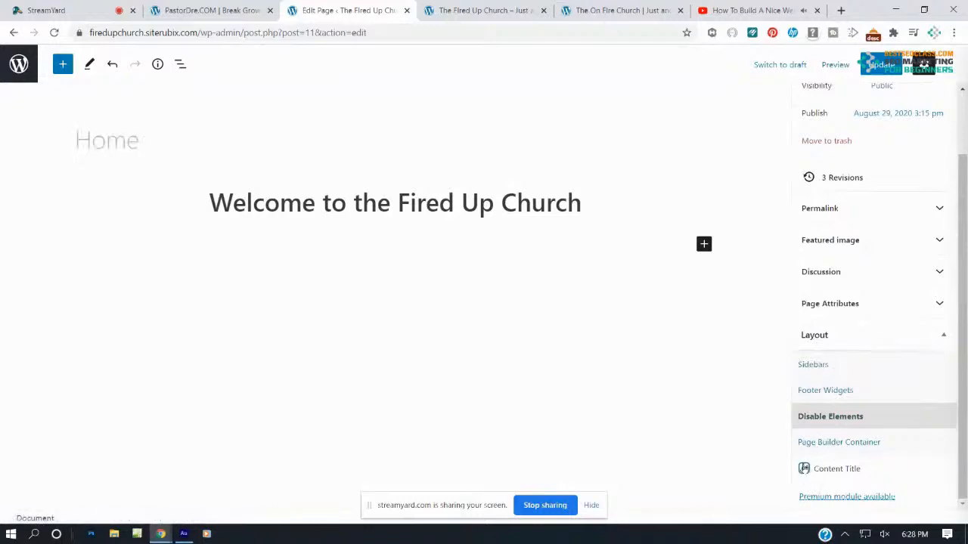
{"action": "left_click", "coordinate": [882, 65]}
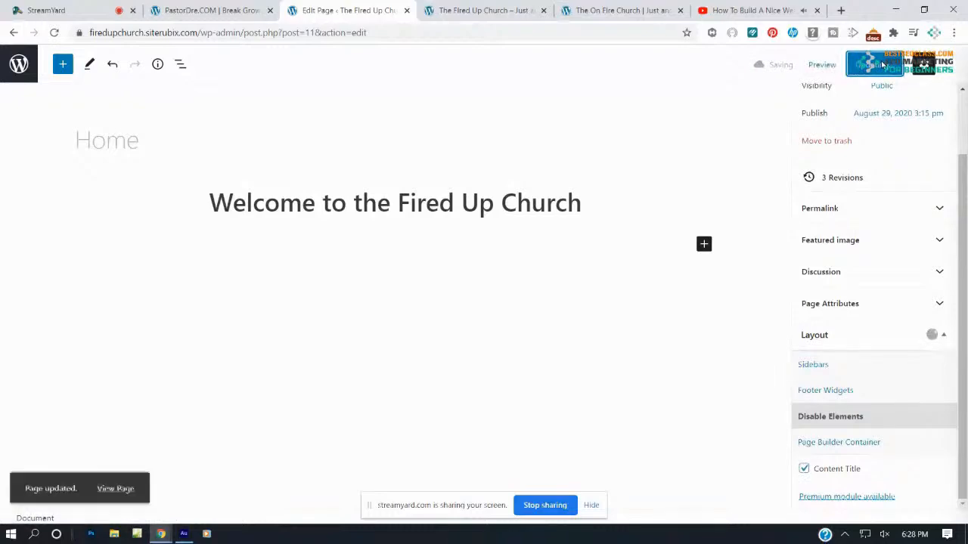
{"action": "left_click", "coordinate": [490, 10]}
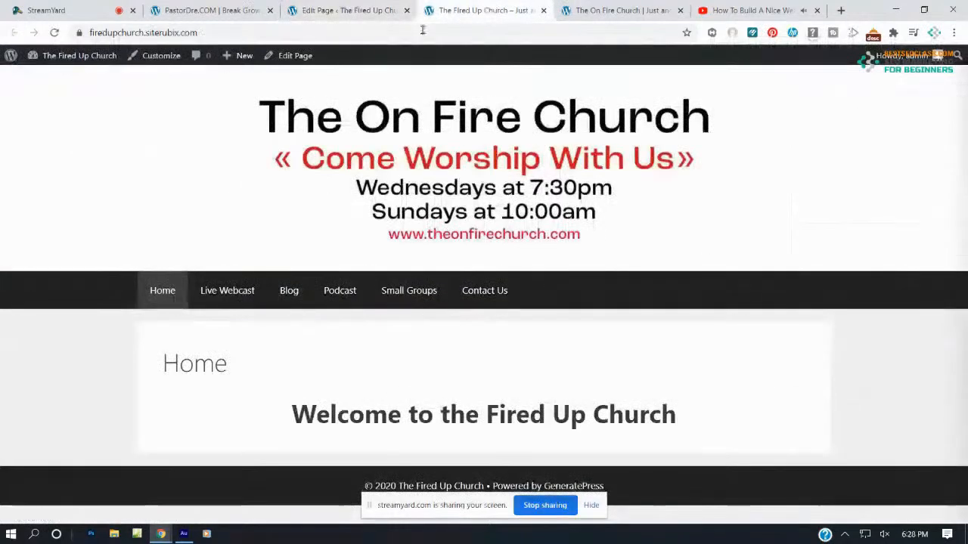
Confirm the live page no longer shows the Home title, then start a paragraph under the heading
{"action": "left_click", "coordinate": [54, 33]}
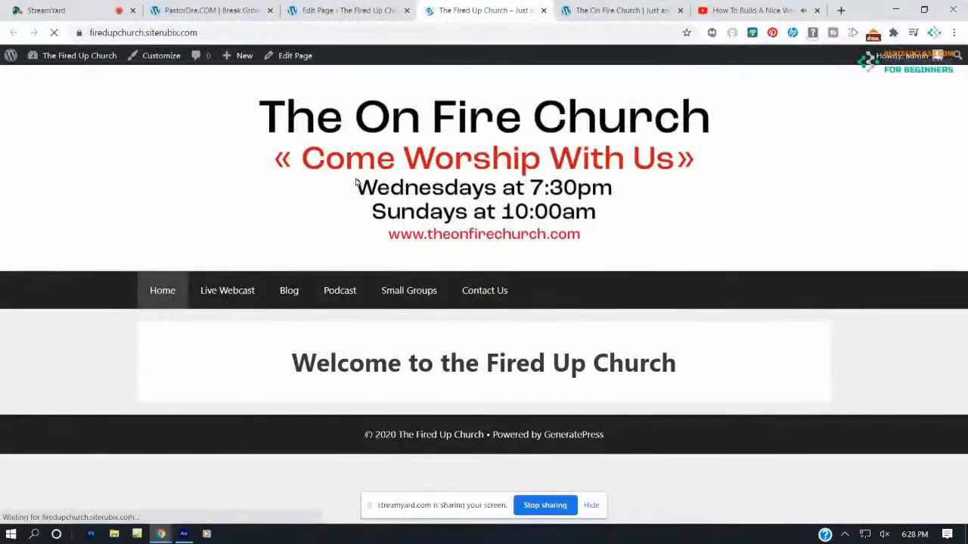
{"action": "left_click", "coordinate": [620, 10]}
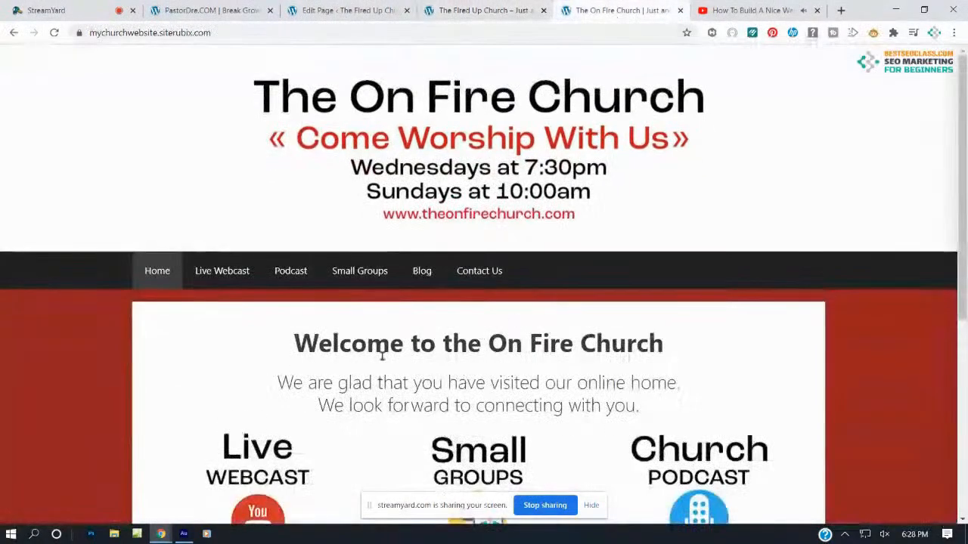
{"action": "left_click", "coordinate": [482, 10]}
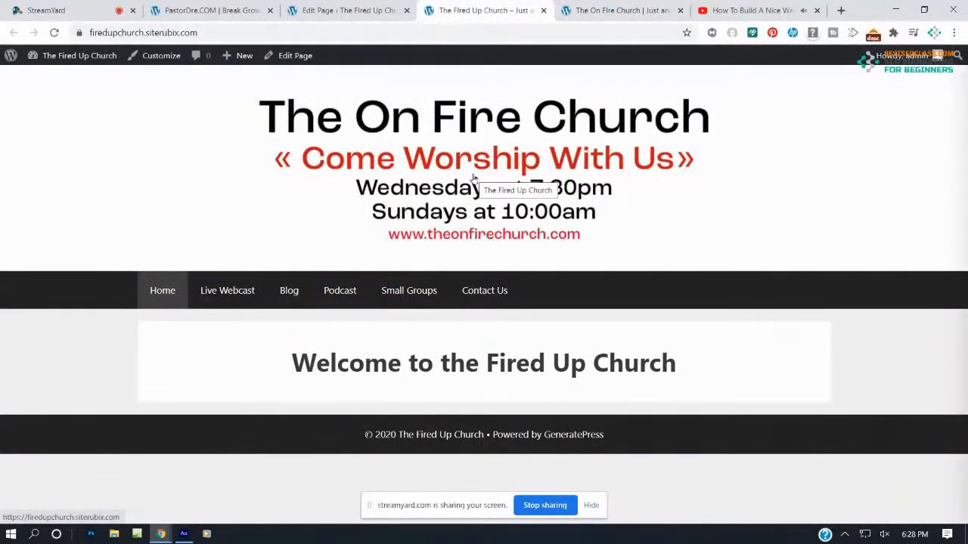
{"action": "left_click", "coordinate": [604, 10]}
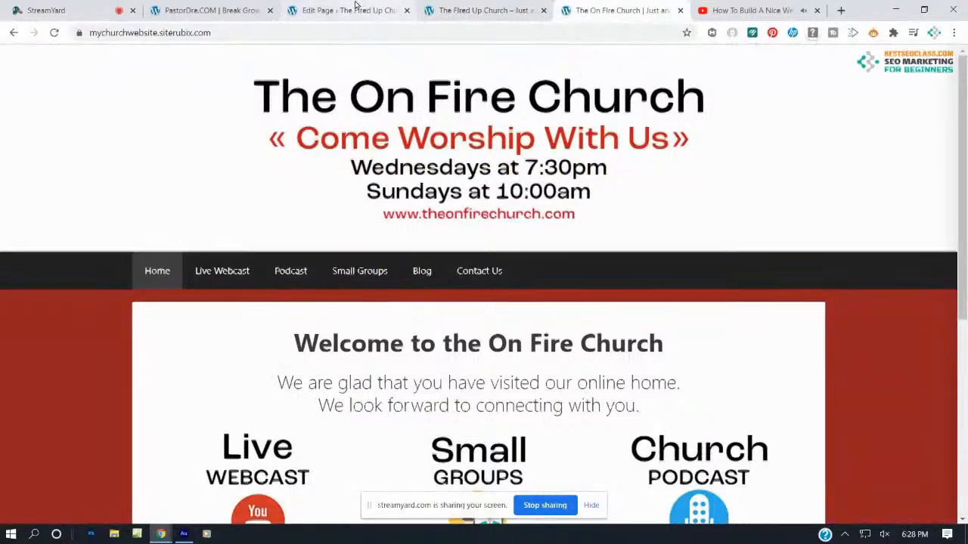
{"action": "left_click", "coordinate": [399, 7]}
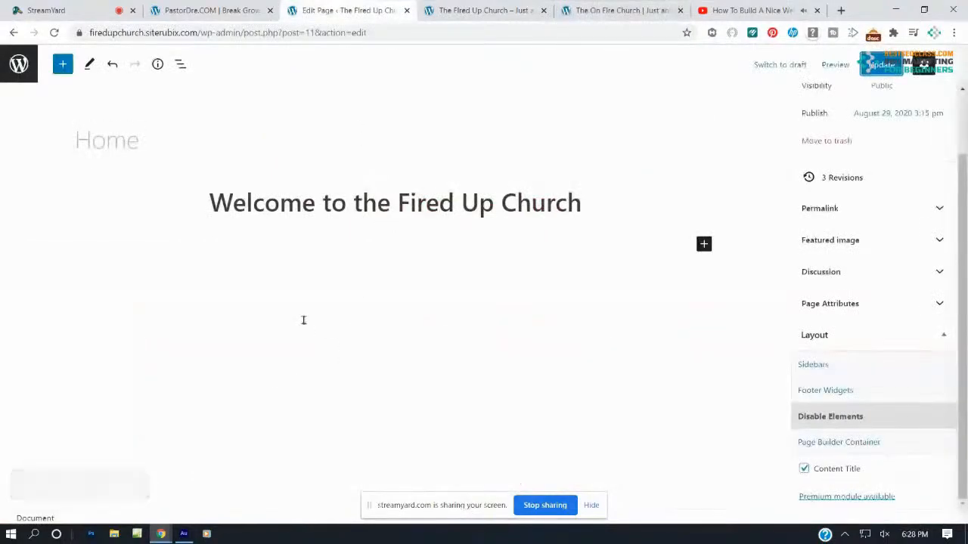
{"action": "left_click", "coordinate": [419, 242]}
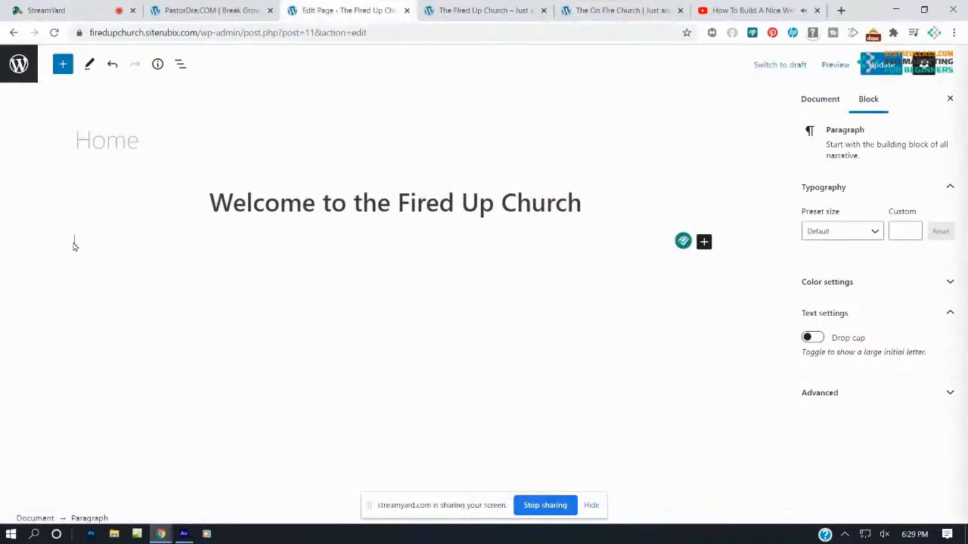
Copy the two-line welcome text from the On Fire Church site into the empty paragraph
{"action": "left_click", "coordinate": [611, 9]}
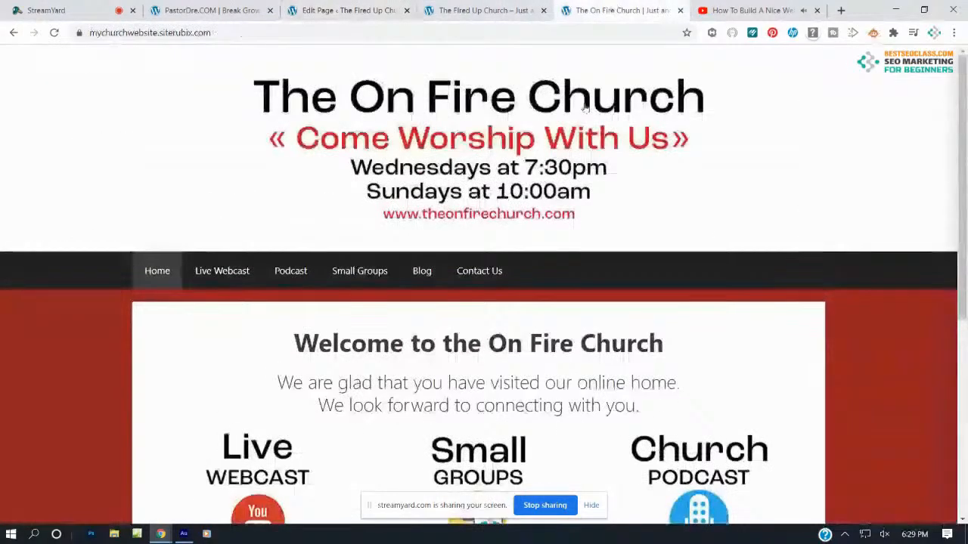
{"action": "left_click_drag", "start_coordinate": [640, 407], "coordinate": [273, 389]}
{"action": "key", "text": "ctrl+c"}
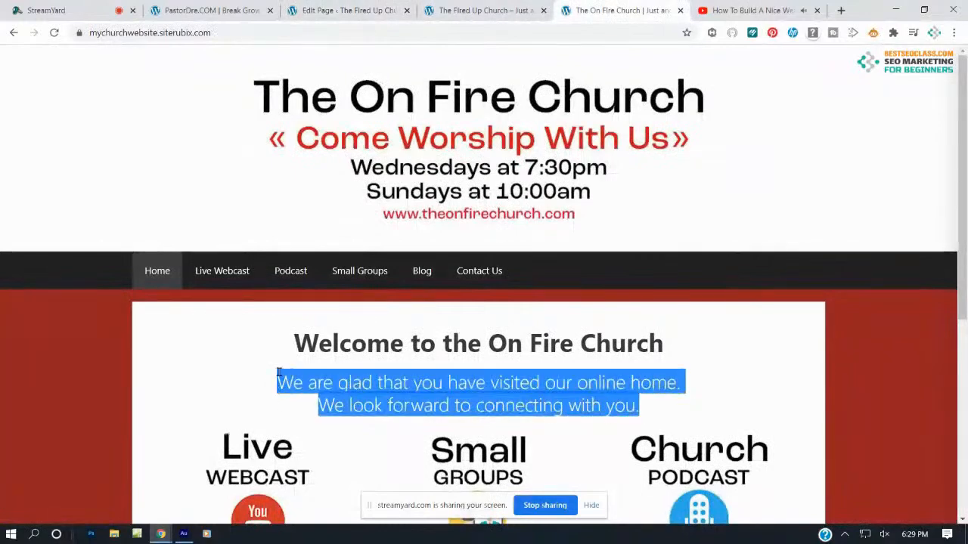
{"action": "left_click", "coordinate": [346, 10]}
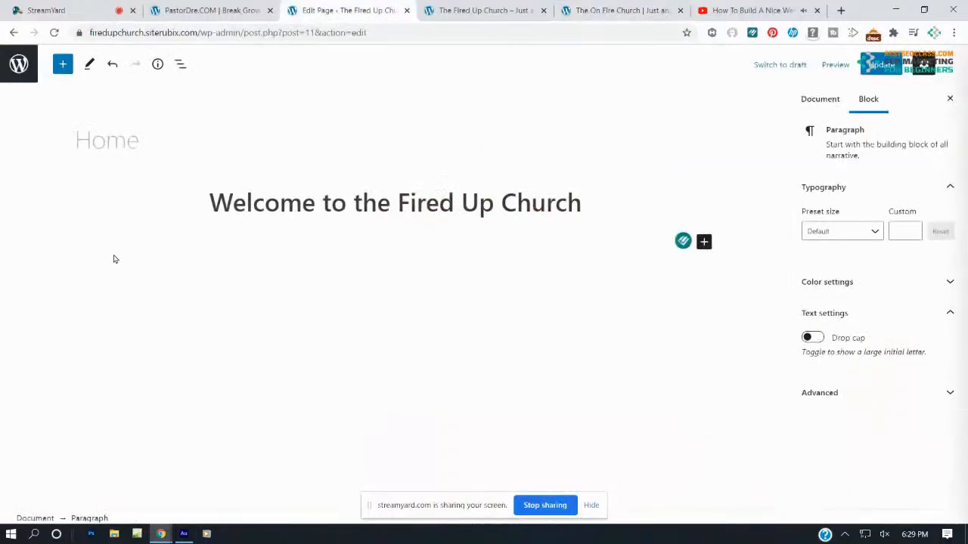
{"action": "key", "text": "ctrl+v"}
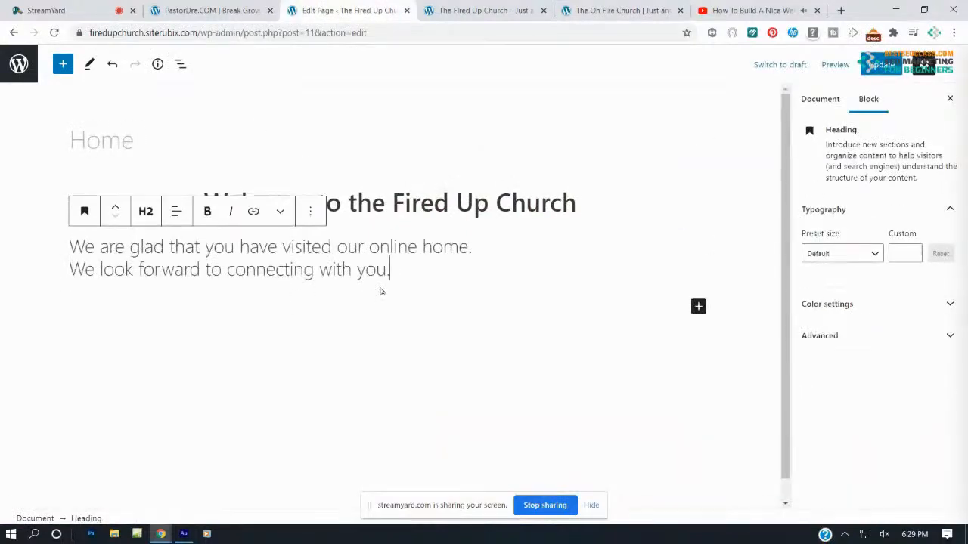
Center the welcome paragraph and update the page
{"action": "left_click_drag", "start_coordinate": [389, 273], "coordinate": [69, 250]}
{"action": "left_click", "coordinate": [176, 212]}
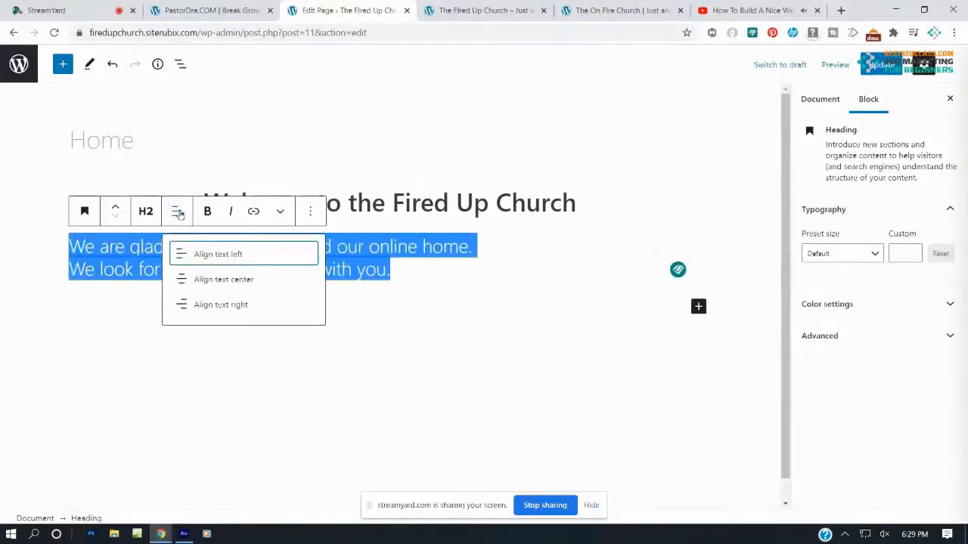
{"action": "left_click", "coordinate": [188, 280]}
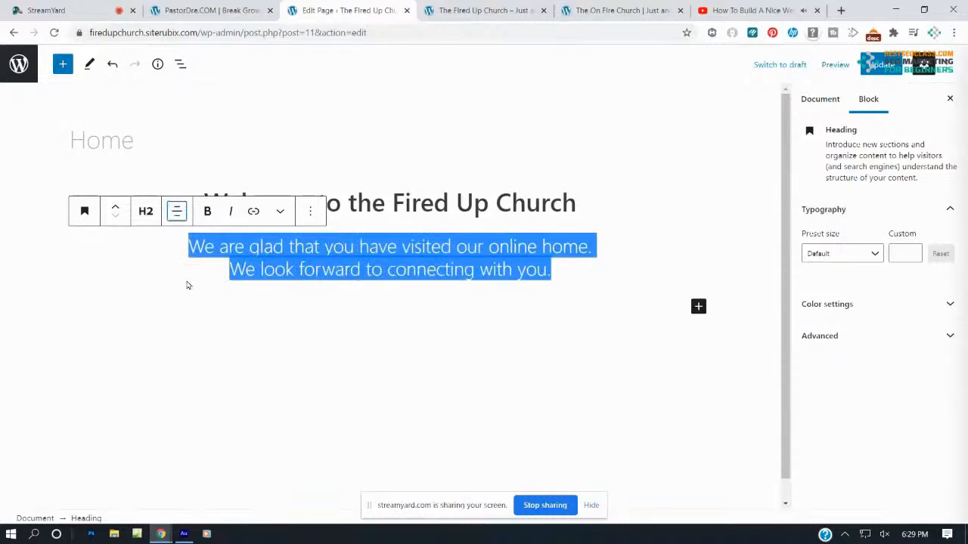
{"action": "left_click", "coordinate": [877, 64]}
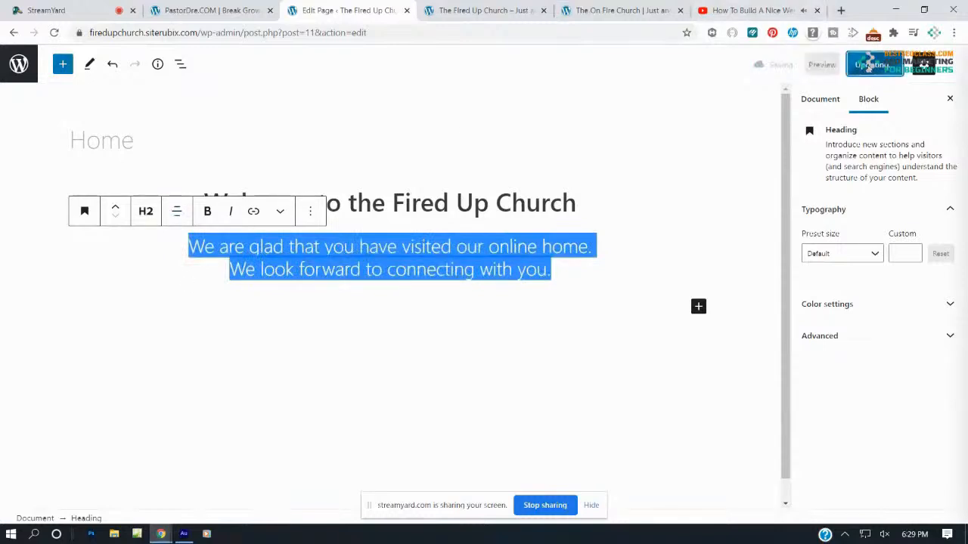
{"action": "left_click", "coordinate": [642, 275]}
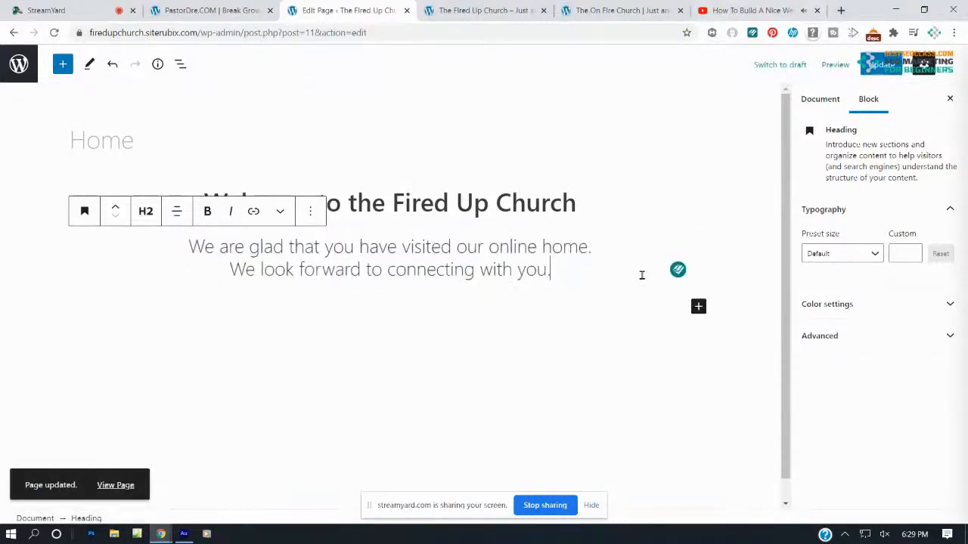
{"action": "left_click", "coordinate": [509, 9]}
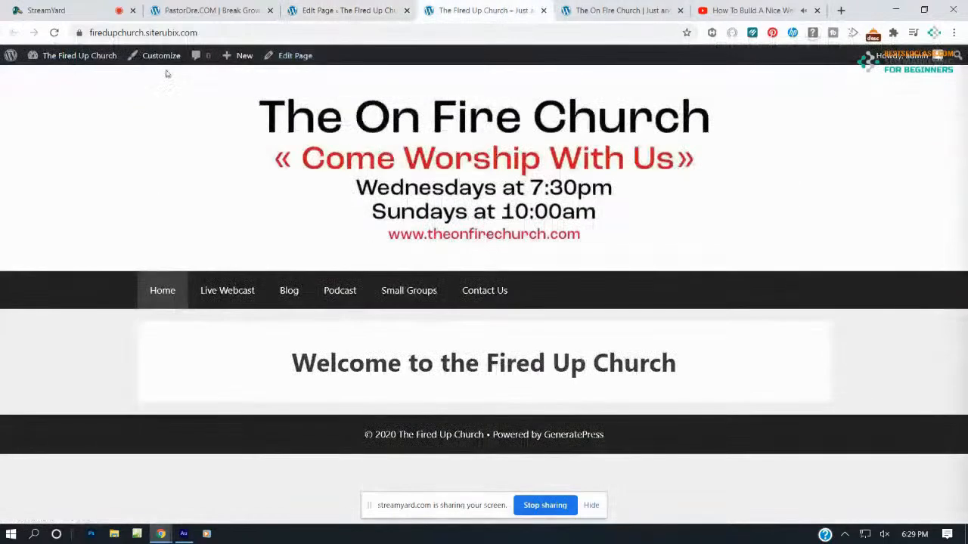
{"action": "left_click", "coordinate": [54, 33]}
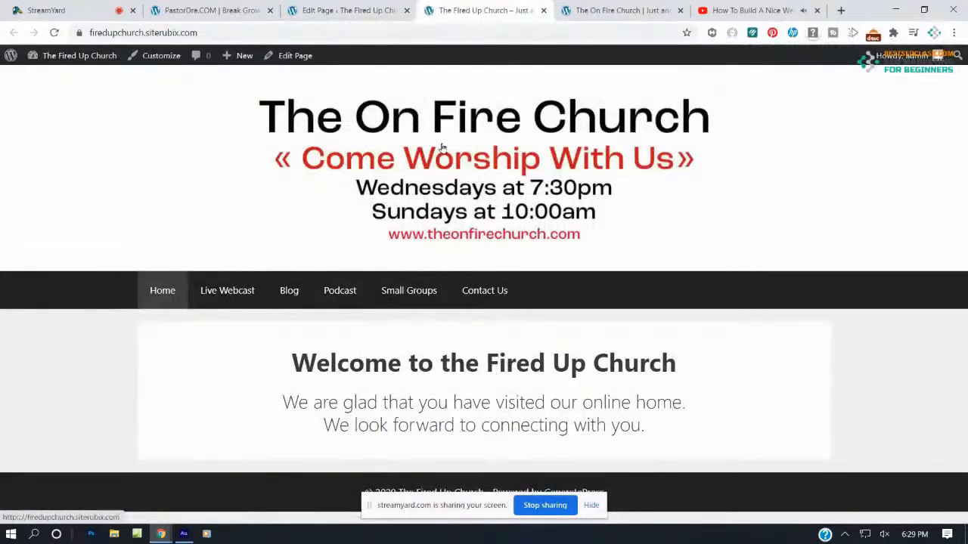
{"action": "left_click", "coordinate": [348, 11]}
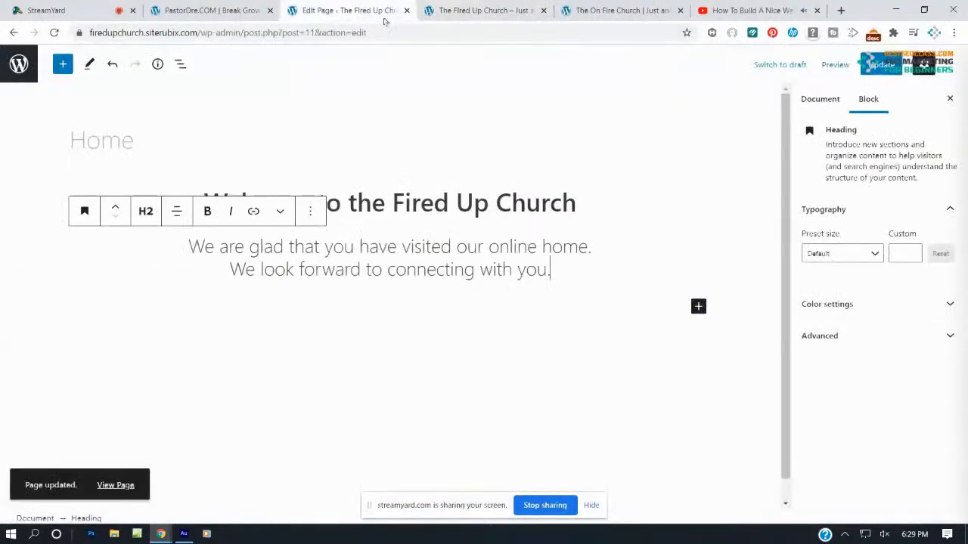
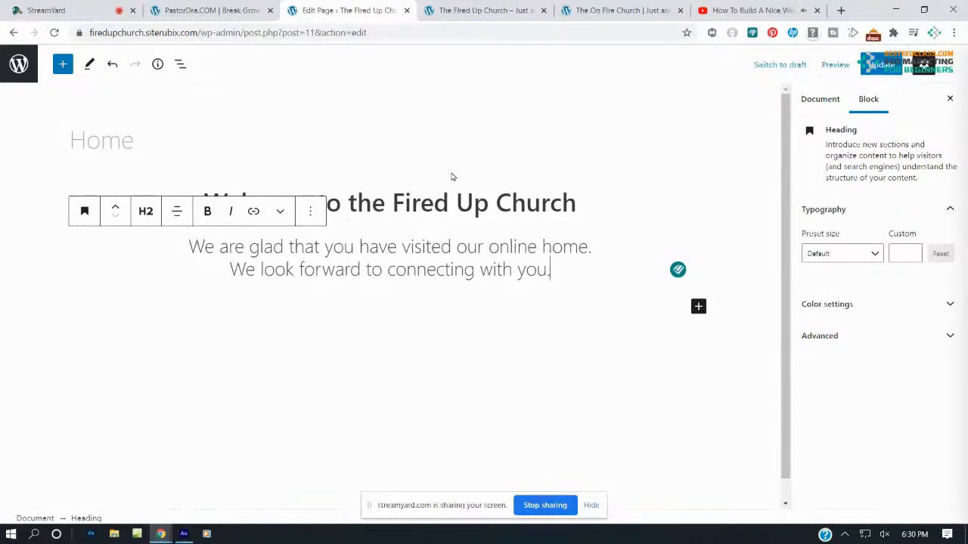
Compare the live Fired Up home page with the On Fire Church reference site
{"action": "left_click", "coordinate": [617, 11]}
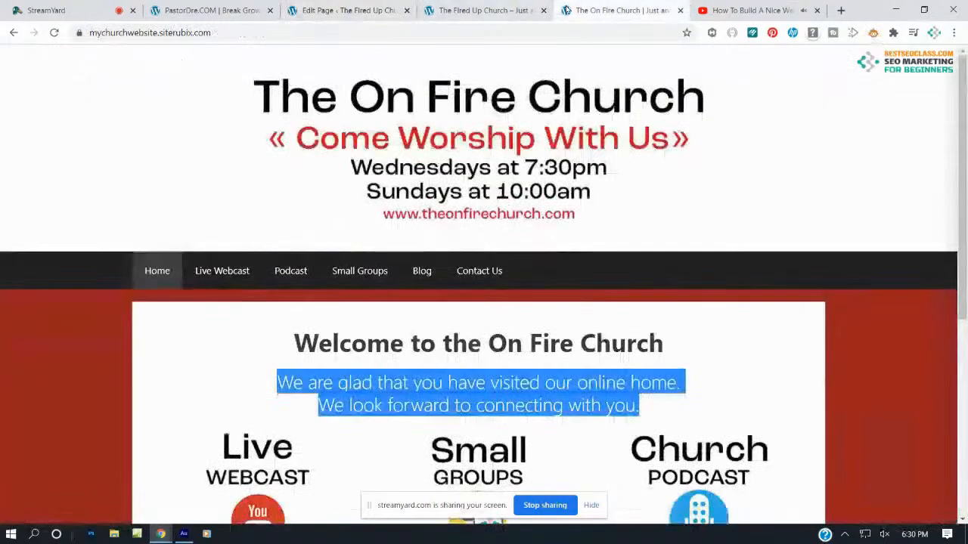
{"action": "left_click", "coordinate": [505, 17]}
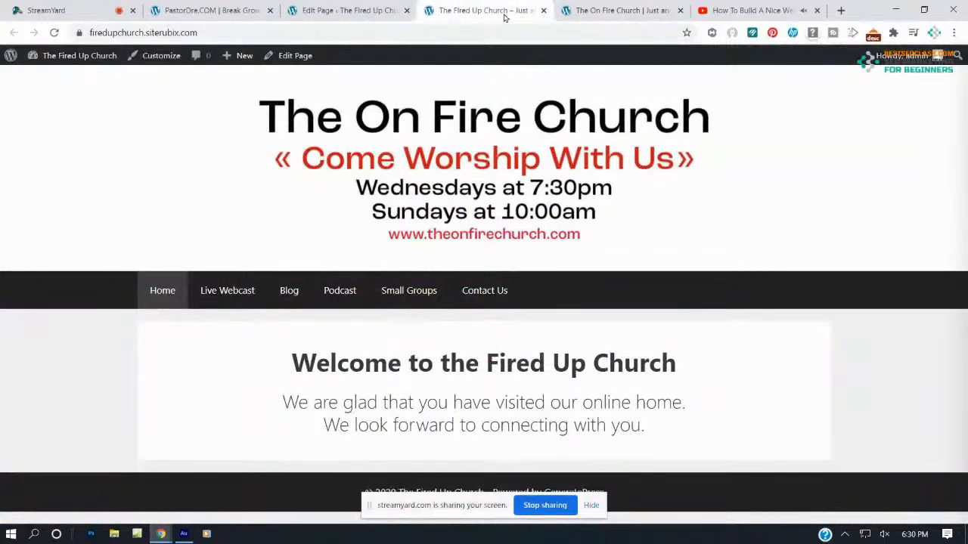
{"action": "left_click", "coordinate": [616, 11]}
{"action": "left_click", "coordinate": [369, 438]}
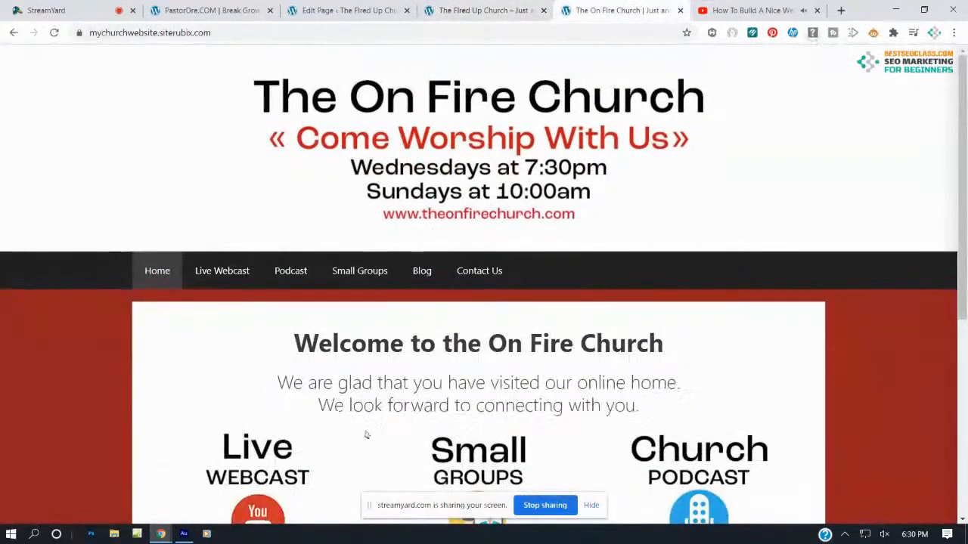
{"action": "scroll", "coordinate": [349, 474], "scroll_direction": "down", "scroll_amount": 3}
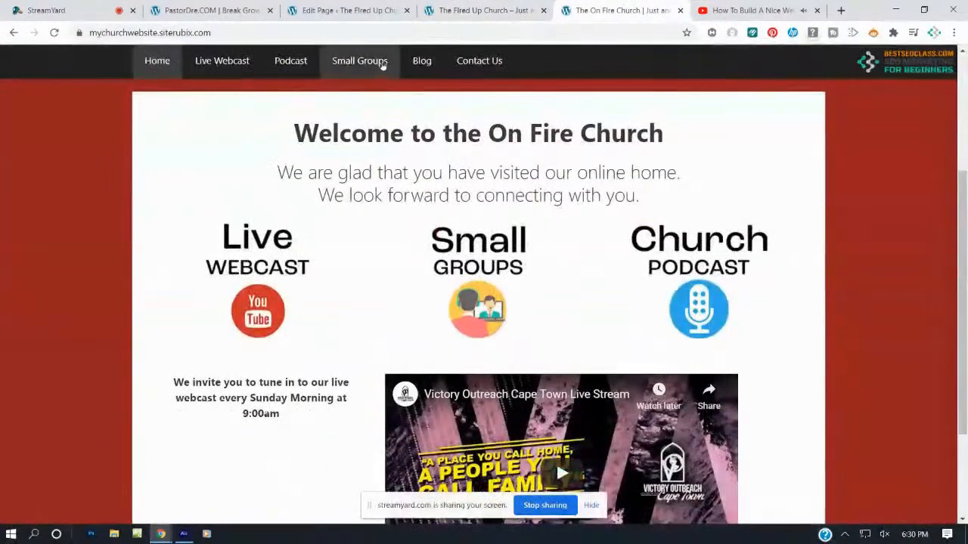
{"action": "left_click", "coordinate": [371, 11]}
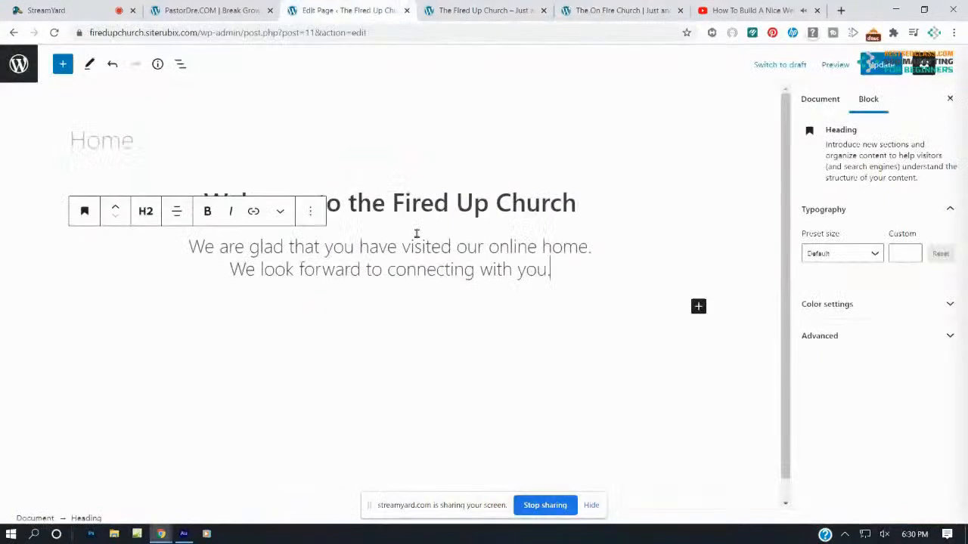
{"action": "left_click", "coordinate": [376, 324]}
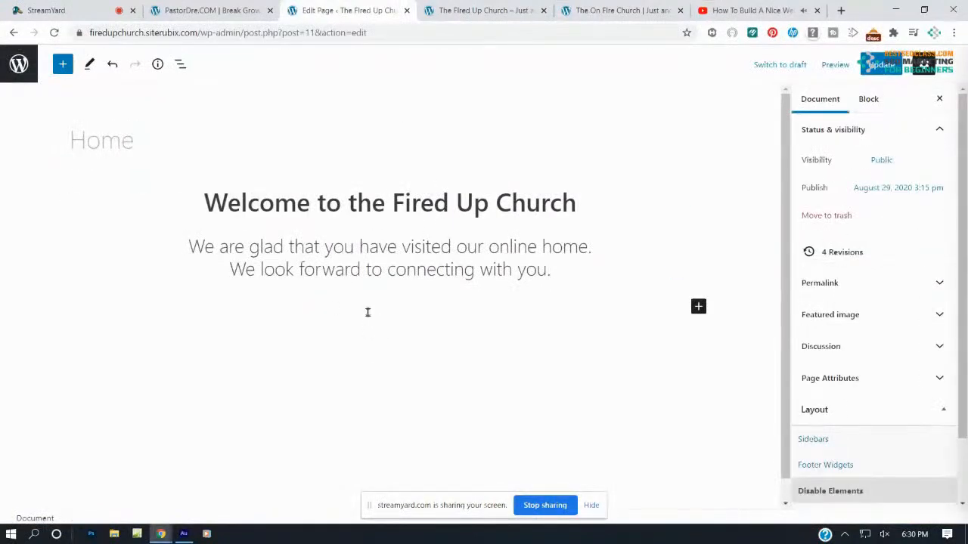
Add a 33/33/33 Columns block under the welcome text and update the page
{"action": "left_click", "coordinate": [61, 67]}
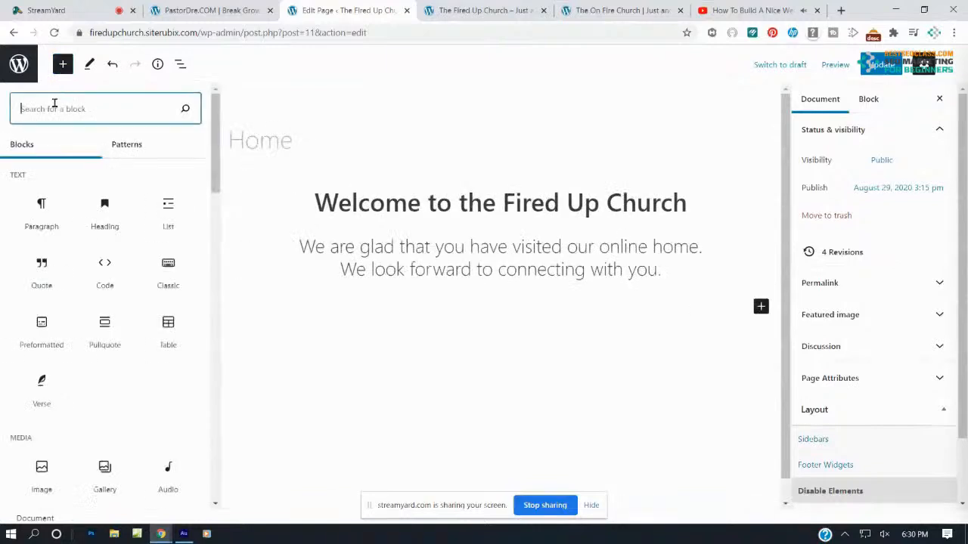
{"action": "type", "text": "columns"}
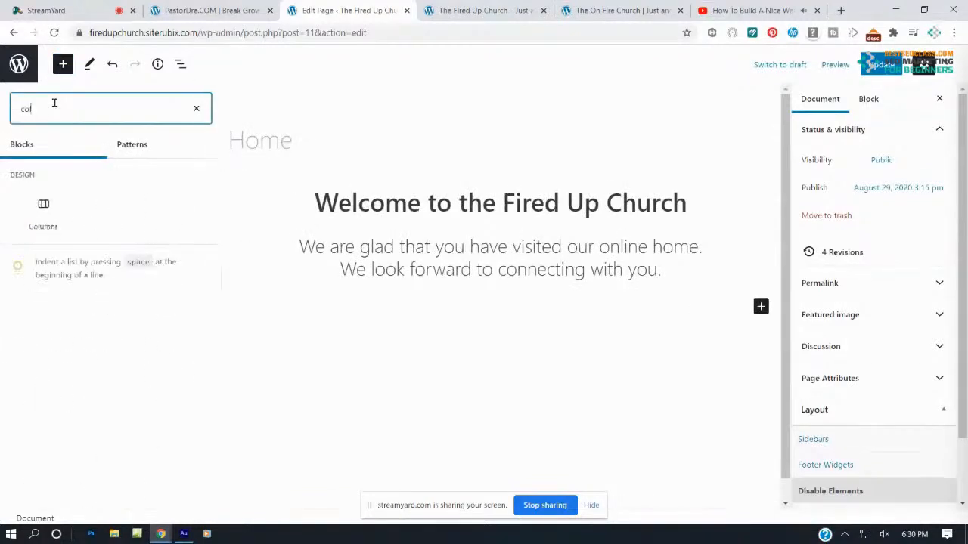
{"action": "left_click", "coordinate": [28, 209]}
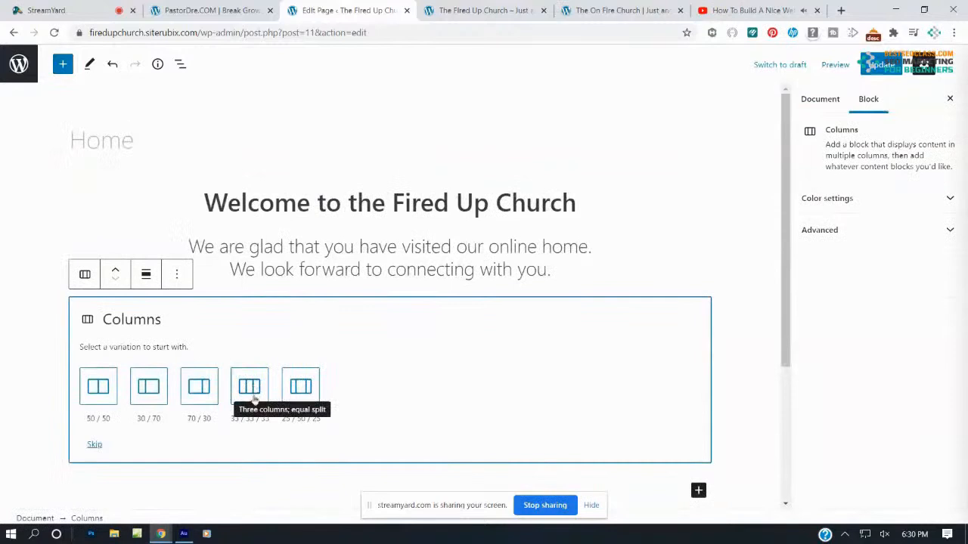
{"action": "left_click", "coordinate": [249, 388]}
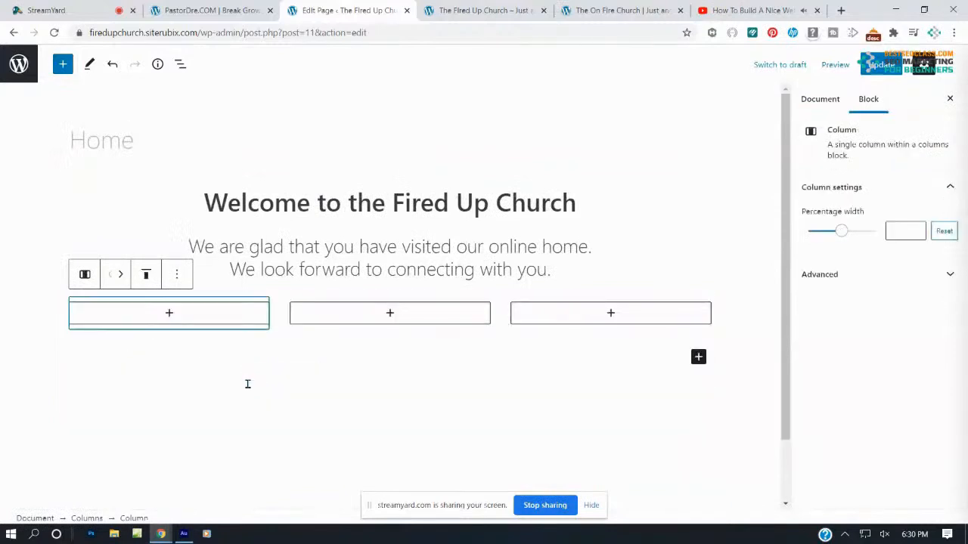
{"action": "left_click", "coordinate": [875, 70]}
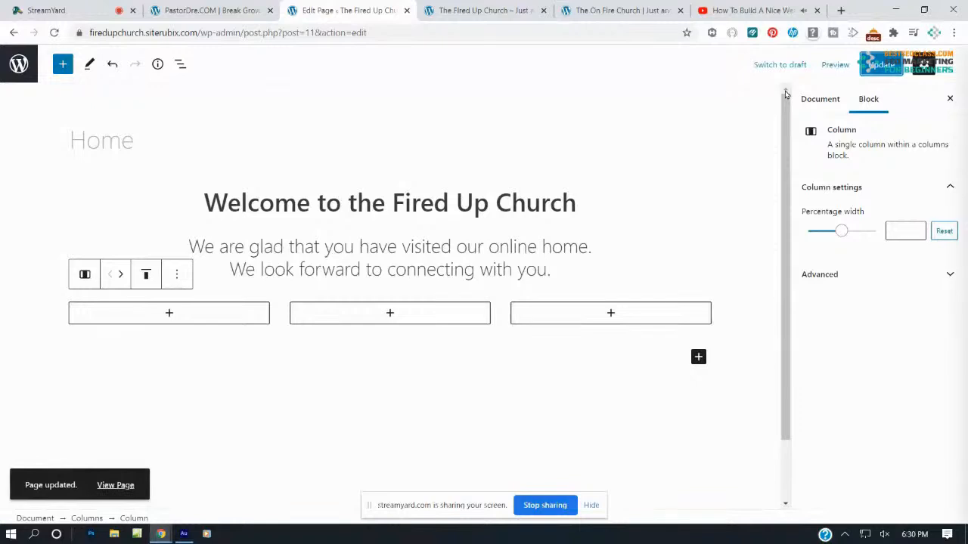
Insert an Image block into the first column
{"action": "left_click", "coordinate": [168, 313]}
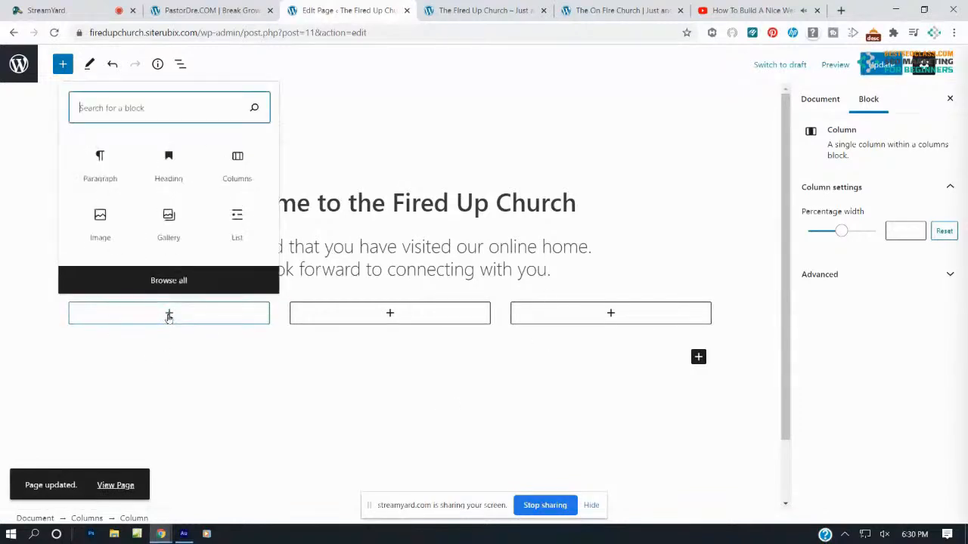
{"action": "type", "text": "imag"}
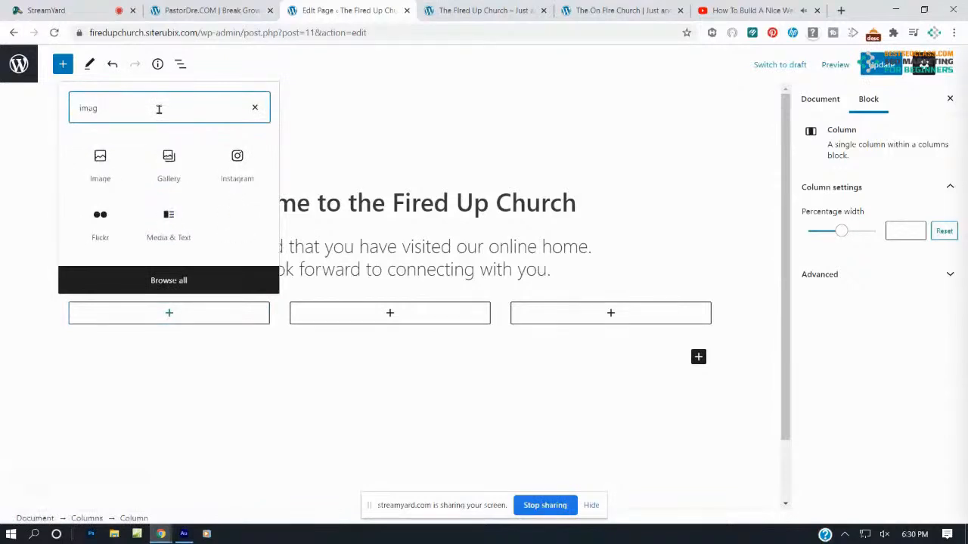
{"action": "left_click", "coordinate": [112, 161]}
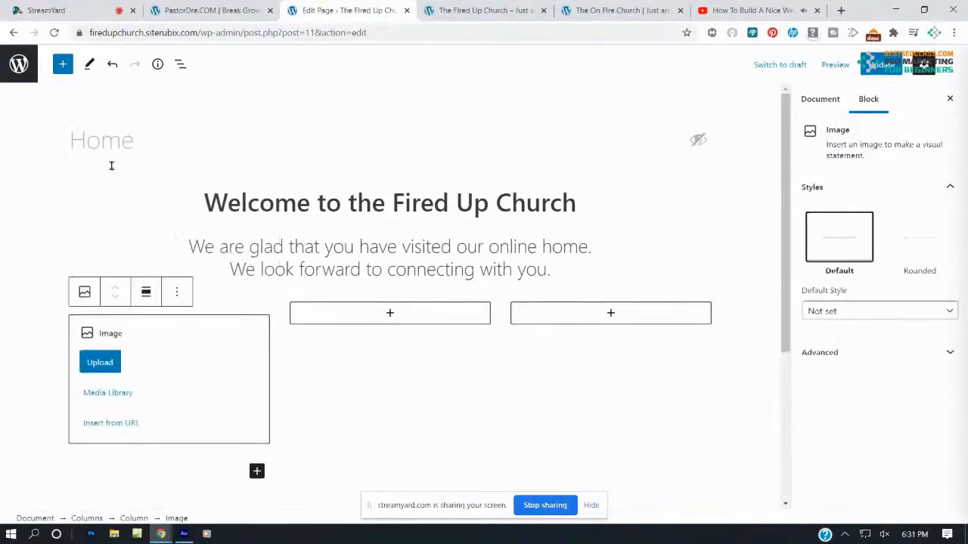
Upload live-webcast into the first column and chuch-podcast into a new second-column Image block
{"action": "left_click", "coordinate": [98, 363]}
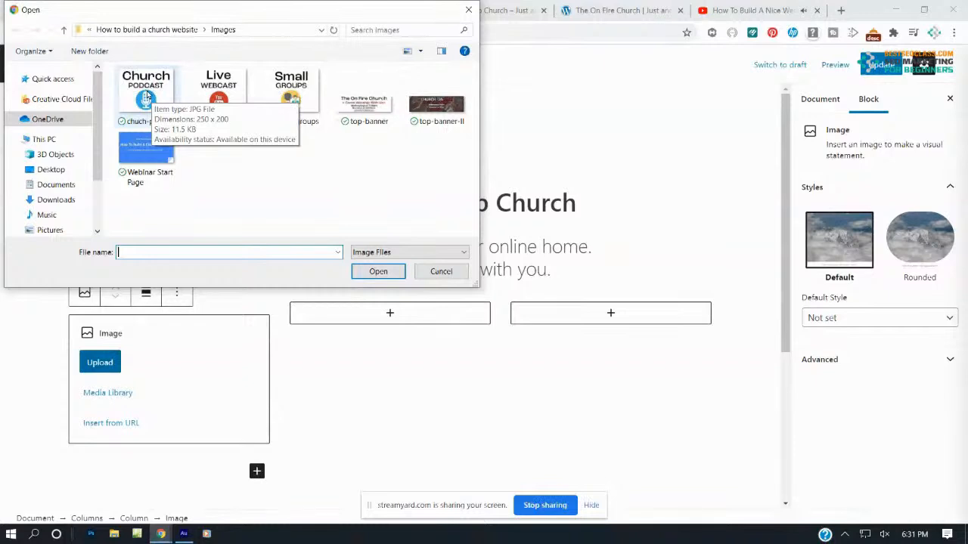
{"action": "left_click", "coordinate": [227, 89]}
{"action": "double_click", "coordinate": [223, 98]}
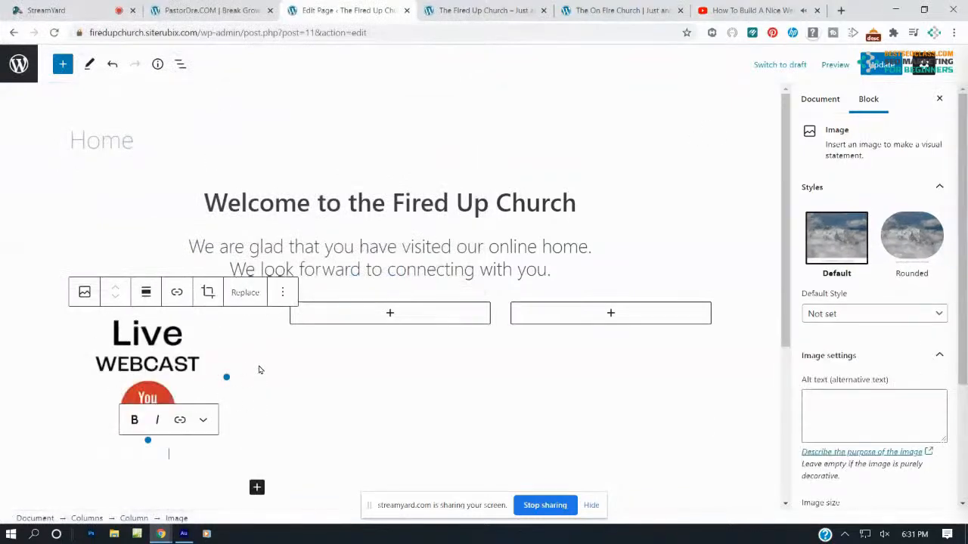
{"action": "left_click", "coordinate": [391, 313]}
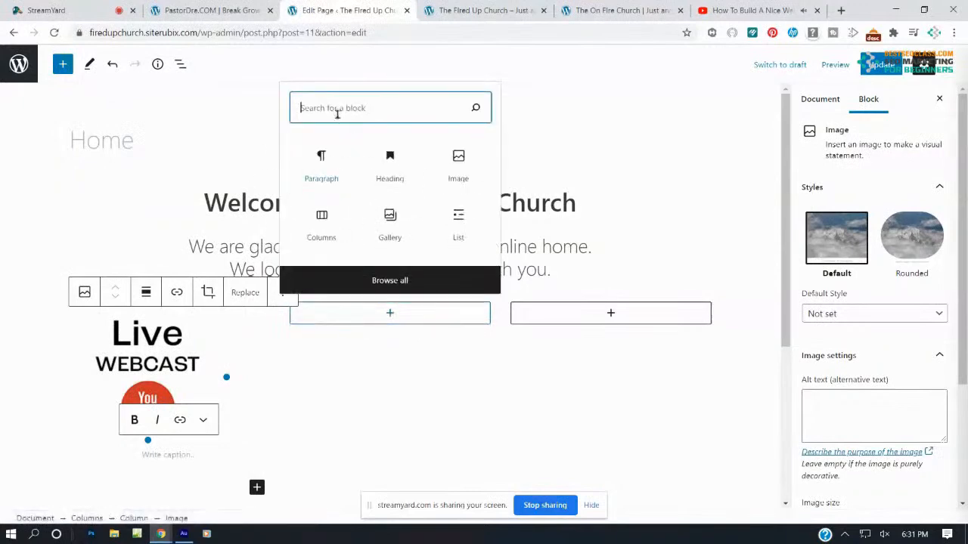
{"action": "type", "text": "image"}
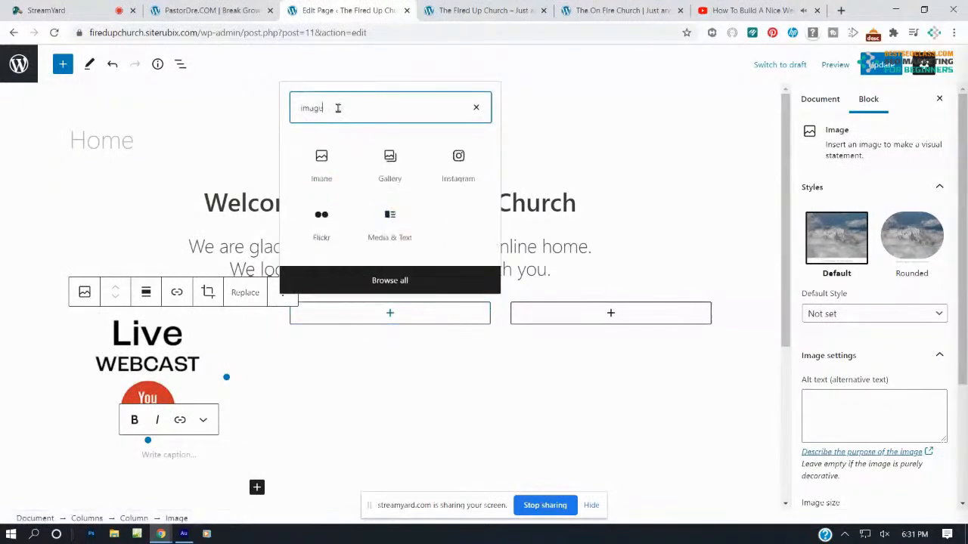
{"action": "left_click", "coordinate": [338, 168]}
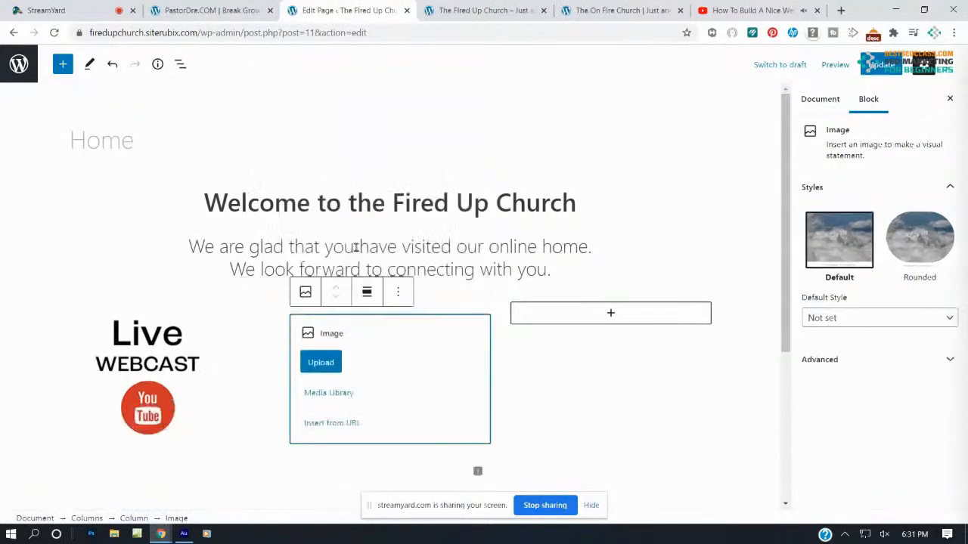
{"action": "left_click", "coordinate": [321, 366]}
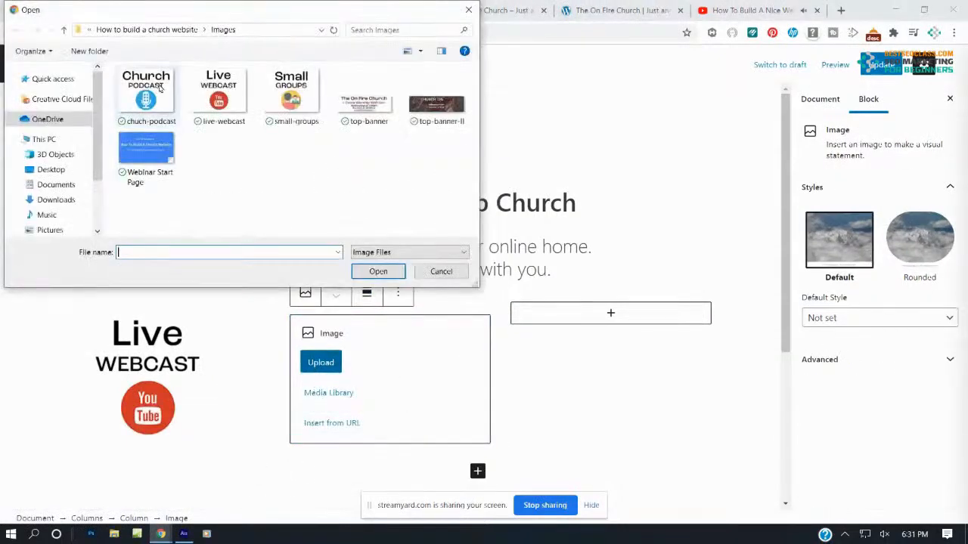
{"action": "double_click", "coordinate": [155, 96]}
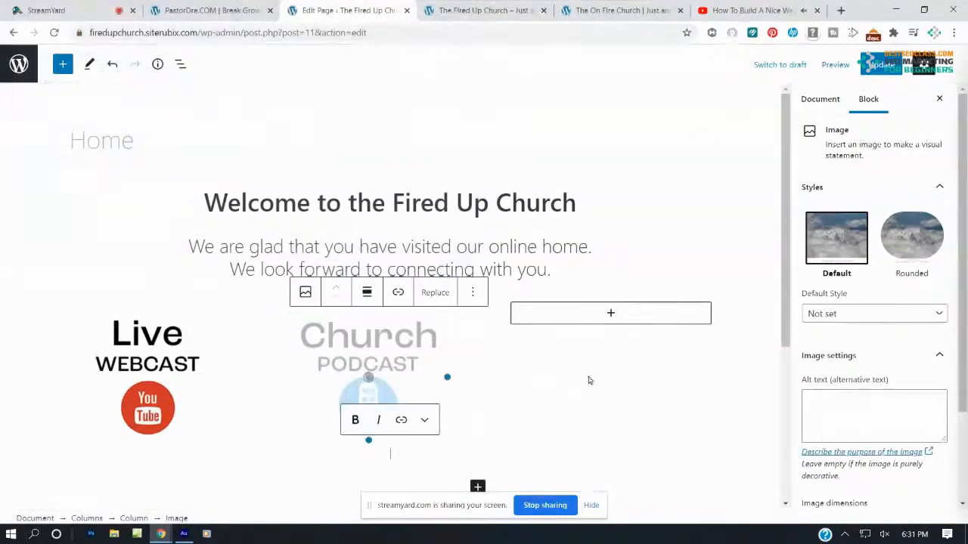
Add the small-groups image to the third column and update the page
{"action": "left_click", "coordinate": [611, 314]}
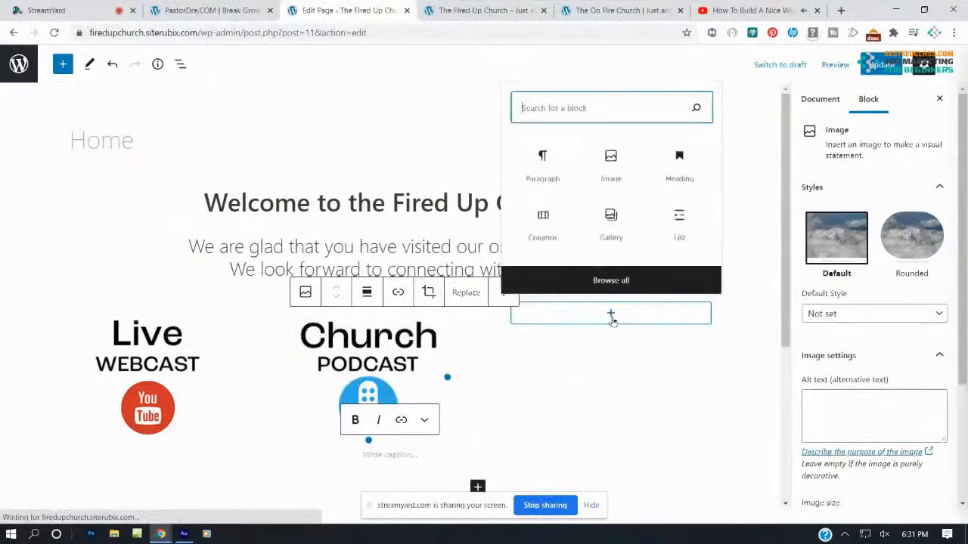
{"action": "left_click", "coordinate": [597, 168]}
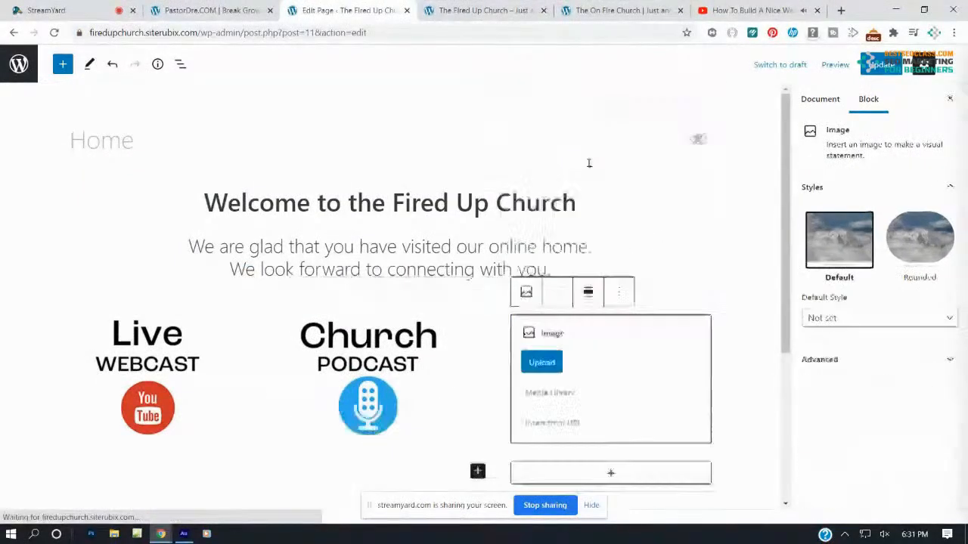
{"action": "left_click", "coordinate": [543, 364]}
{"action": "double_click", "coordinate": [301, 85]}
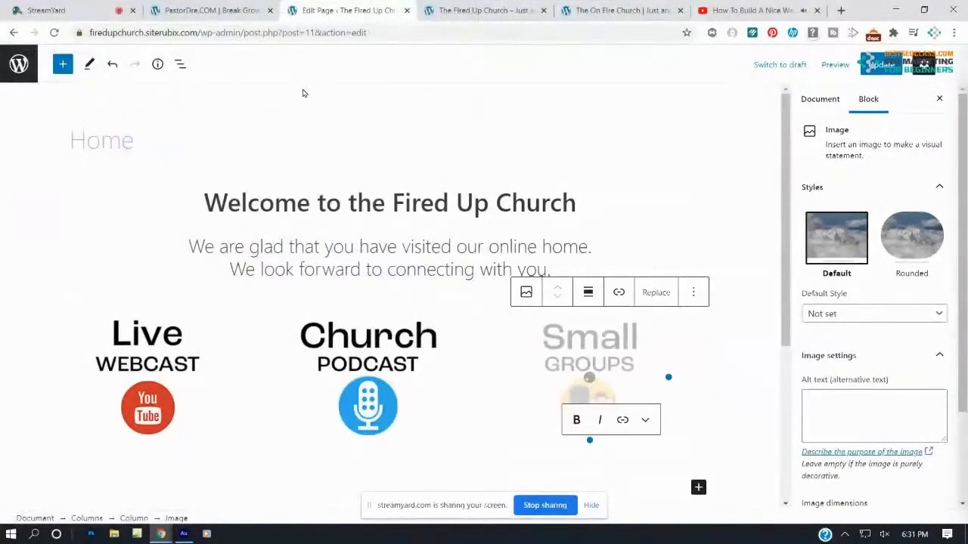
{"action": "left_click", "coordinate": [880, 65]}
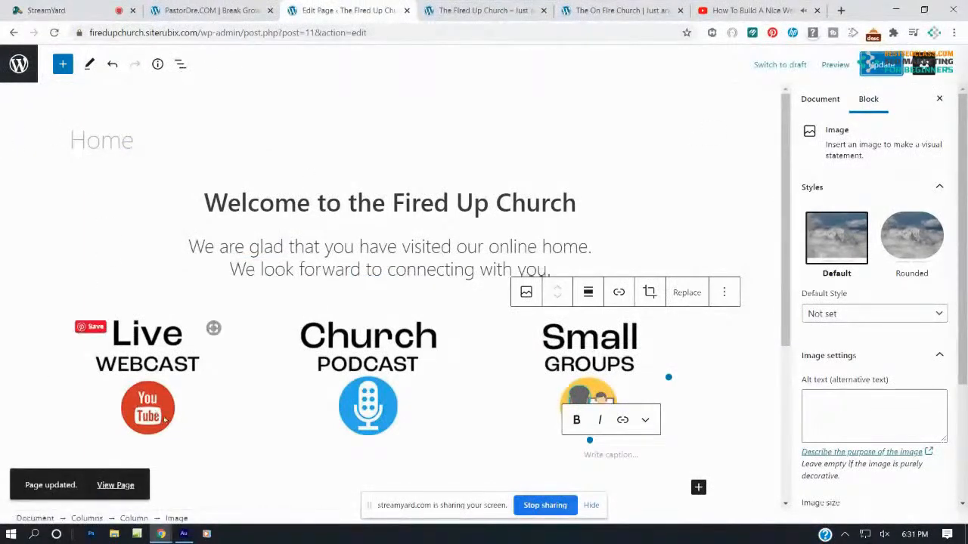
Center the Live Webcast and Church Podcast images in their columns
{"action": "left_click", "coordinate": [165, 374]}
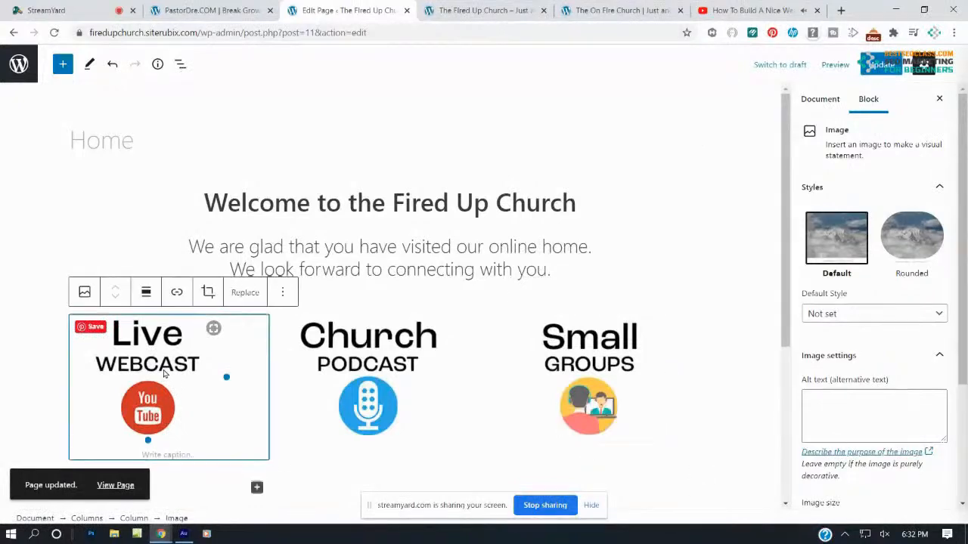
{"action": "left_click", "coordinate": [146, 294]}
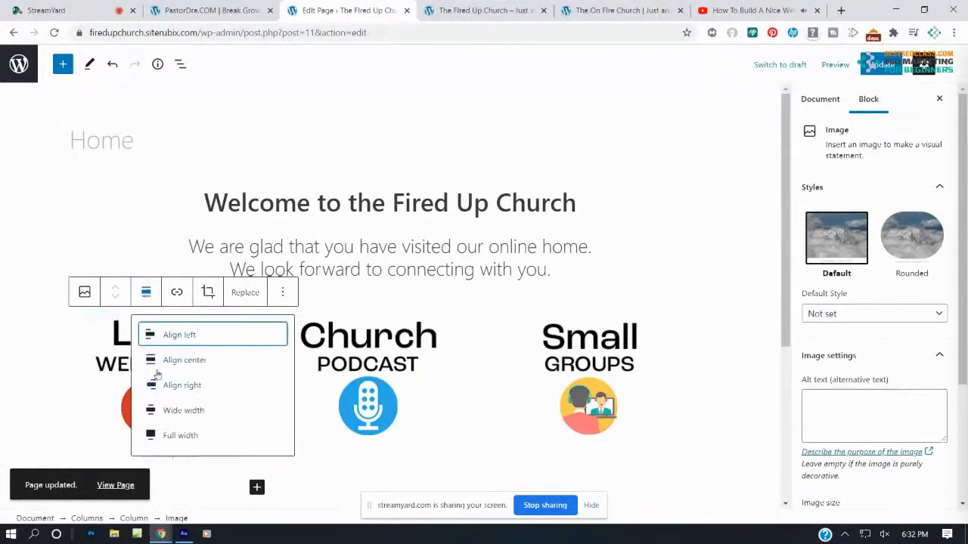
{"action": "left_click", "coordinate": [174, 361]}
{"action": "left_click", "coordinate": [387, 349]}
{"action": "left_click", "coordinate": [366, 292]}
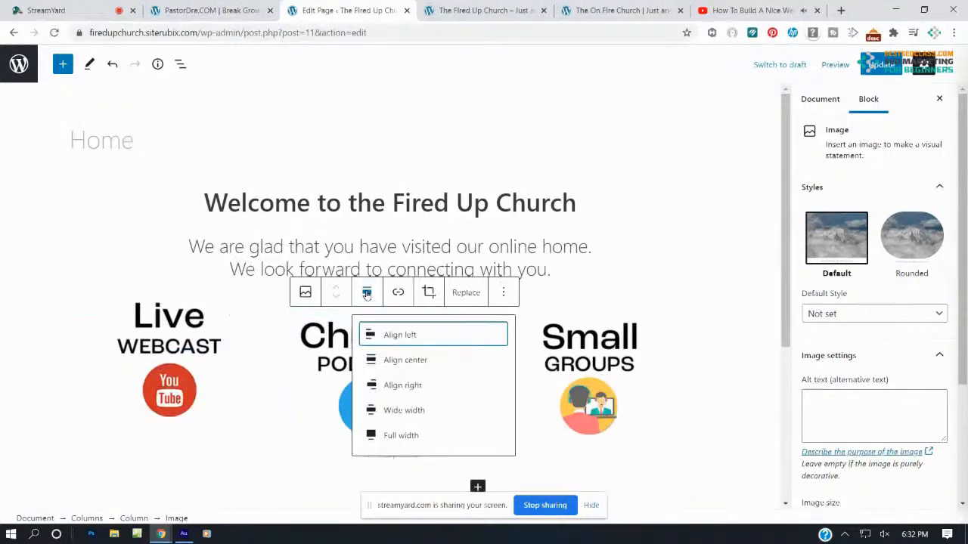
{"action": "left_click", "coordinate": [403, 361]}
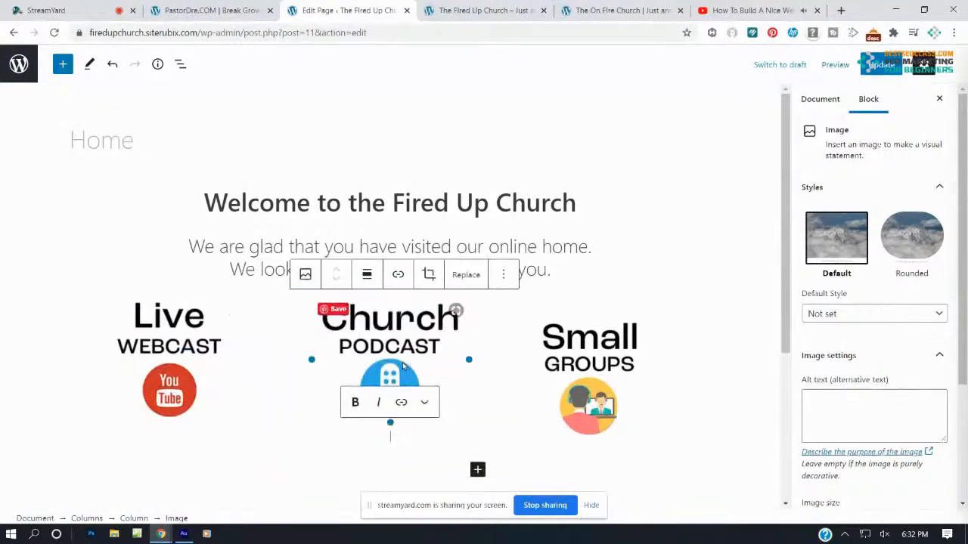
Center the Small Groups image, update the page, and view the live site
{"action": "left_click", "coordinate": [562, 369]}
{"action": "left_click", "coordinate": [588, 292]}
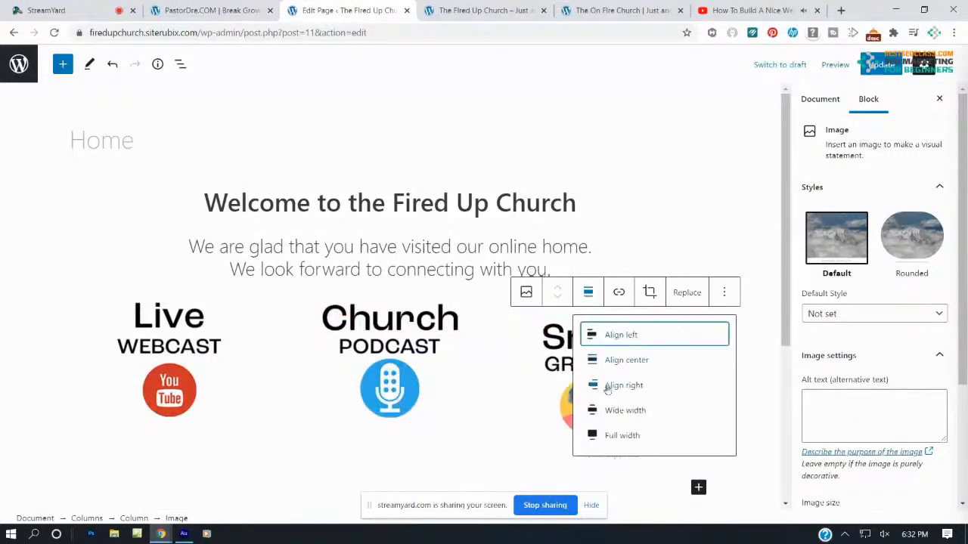
{"action": "left_click", "coordinate": [606, 362]}
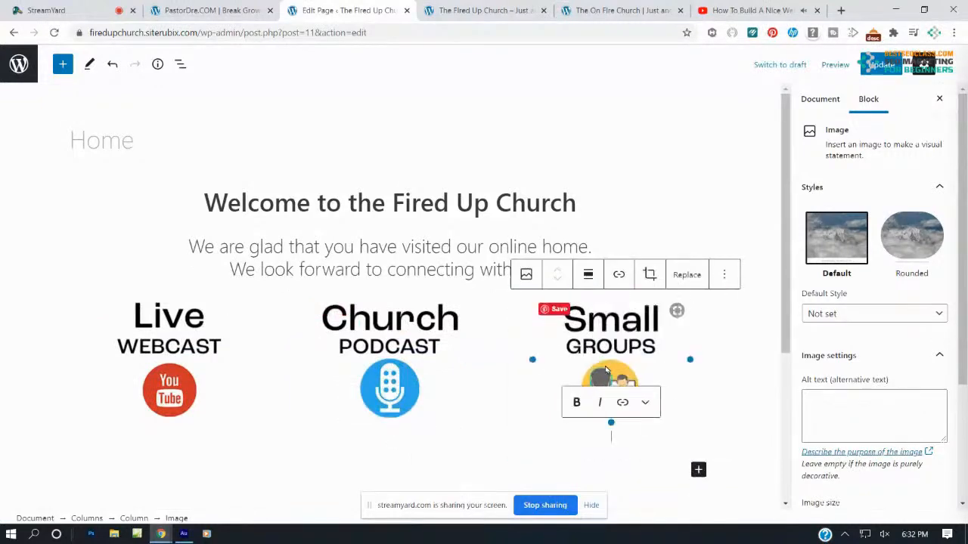
{"action": "left_click", "coordinate": [877, 68]}
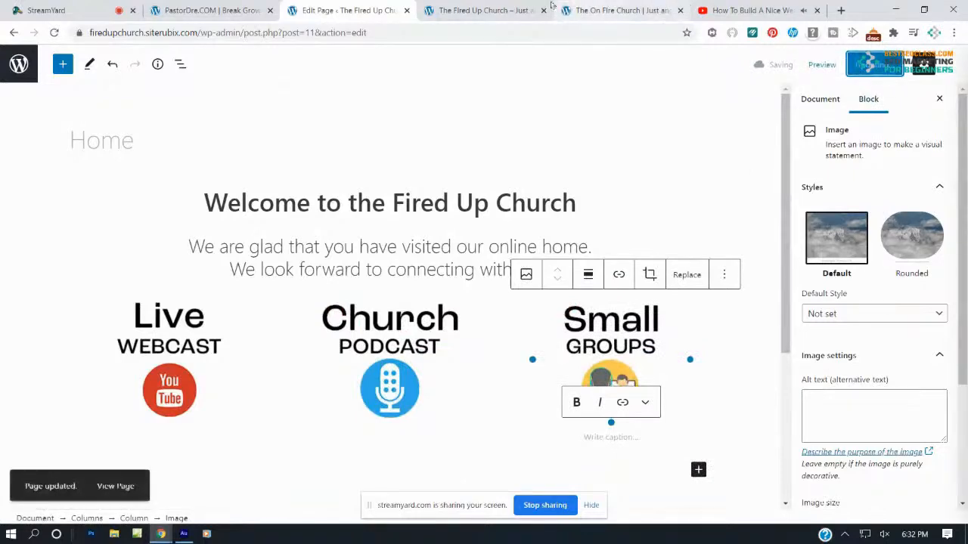
{"action": "left_click", "coordinate": [522, 7]}
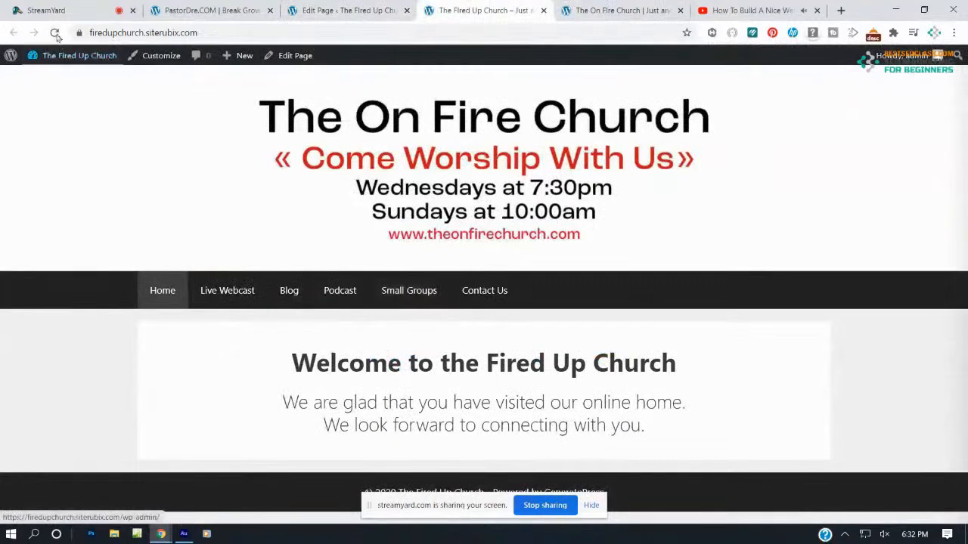
Reload the live site and compare it with On Fire Church's webcast section
{"action": "left_click", "coordinate": [54, 33]}
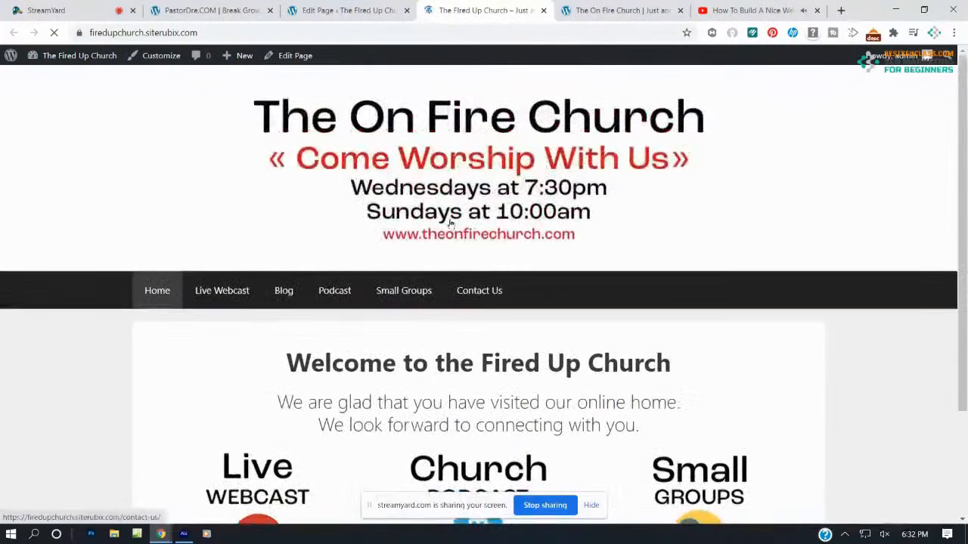
{"action": "left_click", "coordinate": [590, 8]}
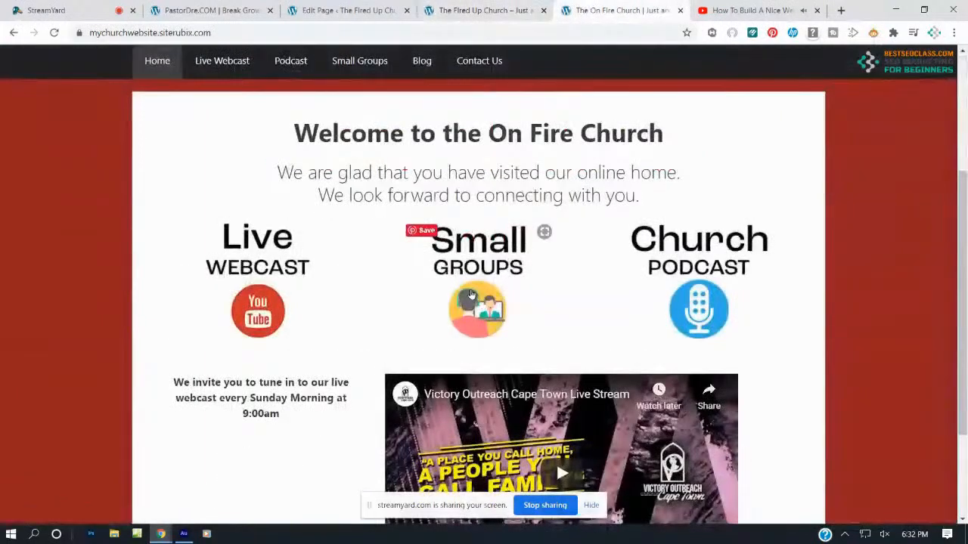
{"action": "scroll", "coordinate": [475, 289], "scroll_direction": "up", "scroll_amount": 3}
{"action": "left_click", "coordinate": [462, 10]}
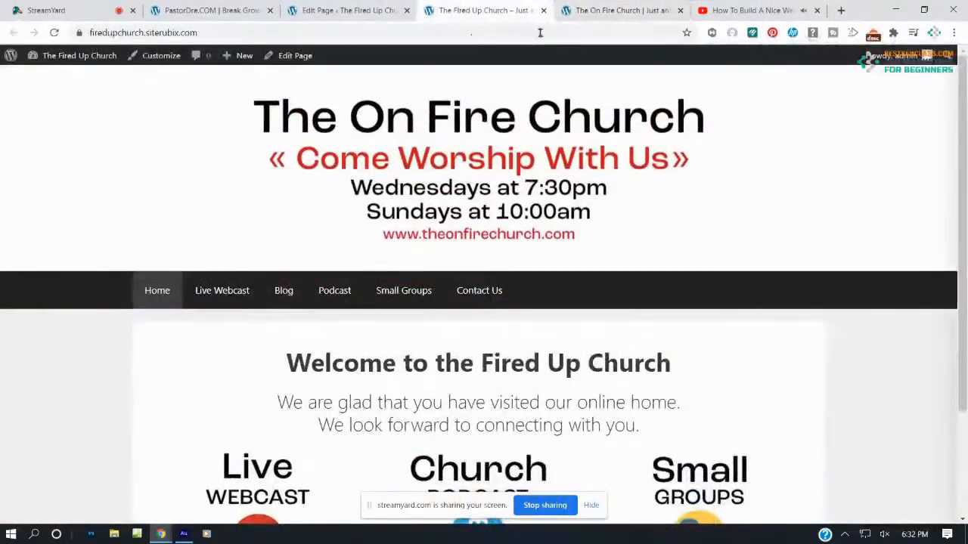
{"action": "left_click", "coordinate": [579, 10]}
{"action": "left_click", "coordinate": [499, 10]}
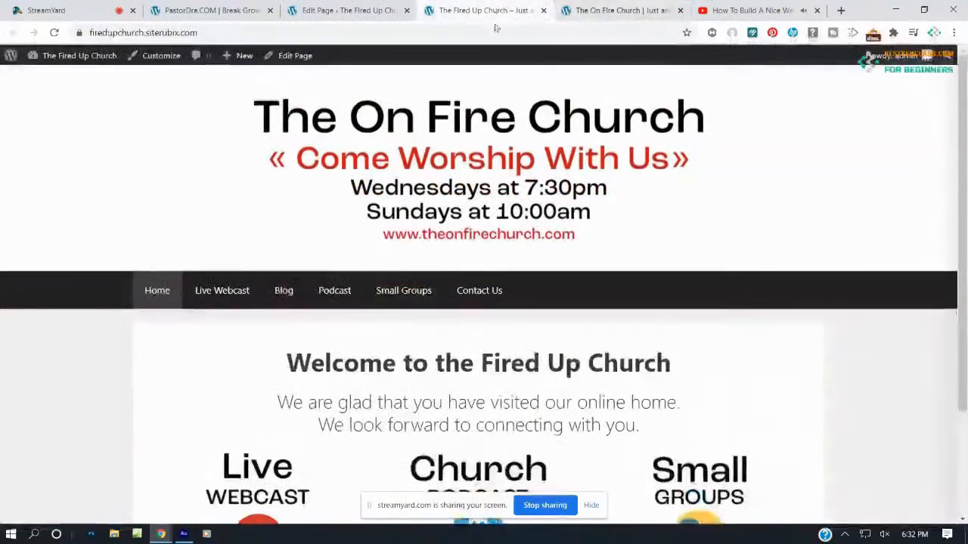
{"action": "scroll", "coordinate": [505, 191], "scroll_direction": "down", "scroll_amount": 2}
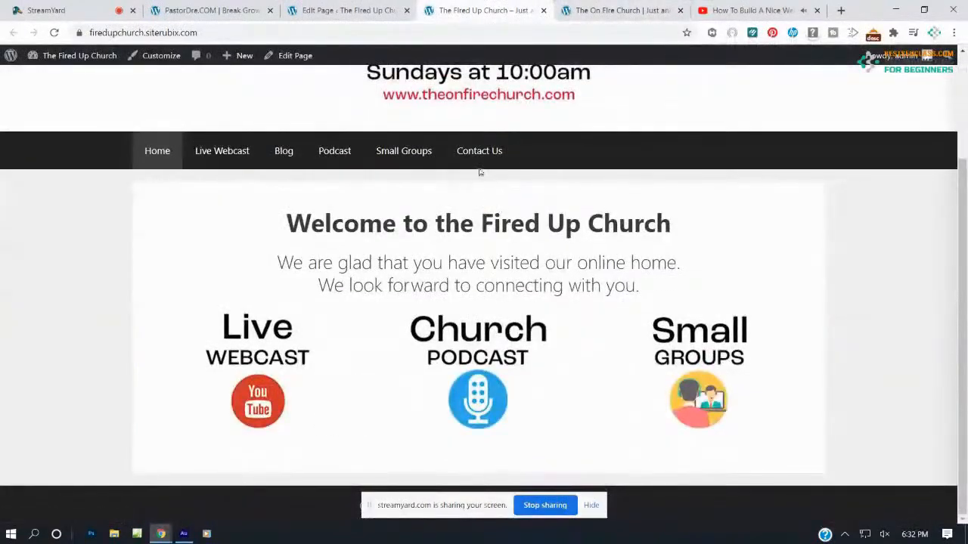
{"action": "left_click", "coordinate": [563, 9]}
{"action": "scroll", "coordinate": [568, 281], "scroll_direction": "down", "scroll_amount": 3}
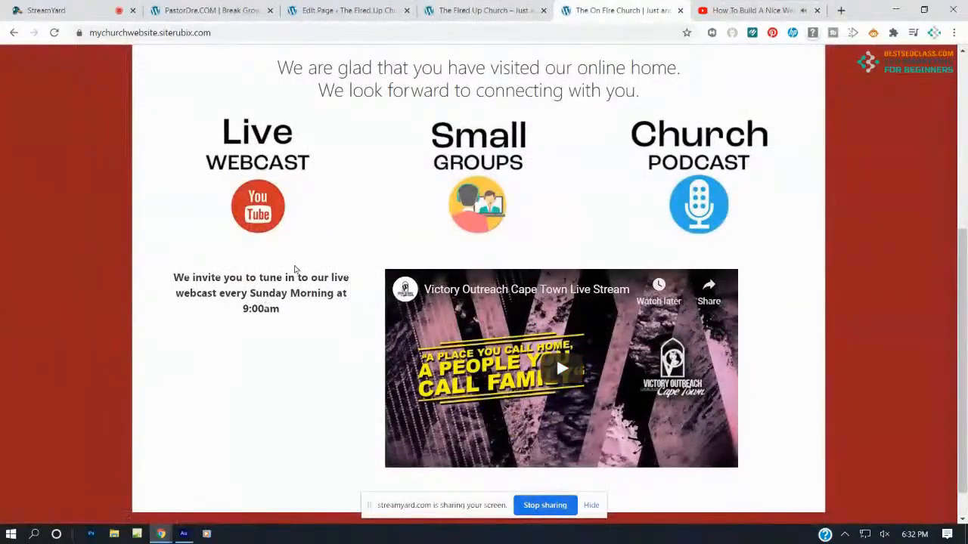
{"action": "left_click", "coordinate": [506, 6]}
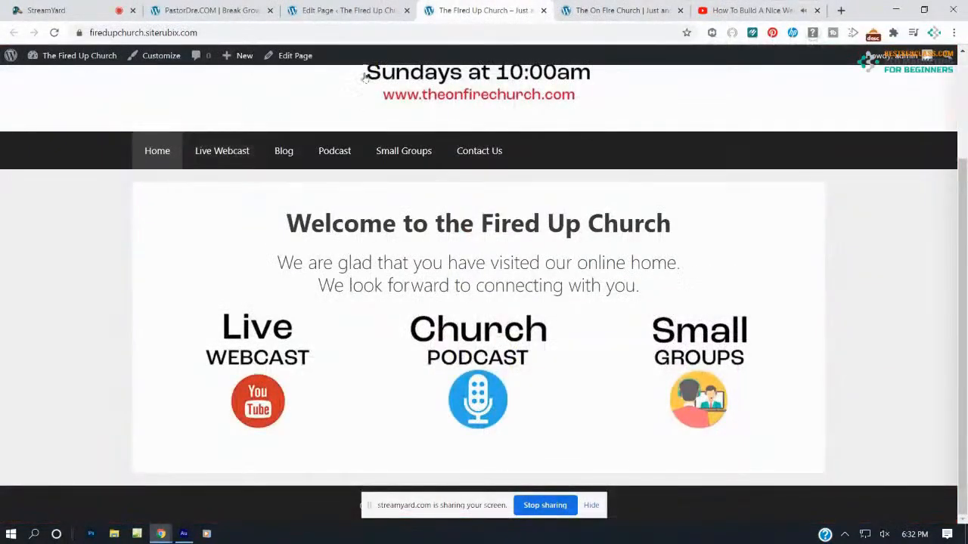
{"action": "left_click", "coordinate": [346, 16]}
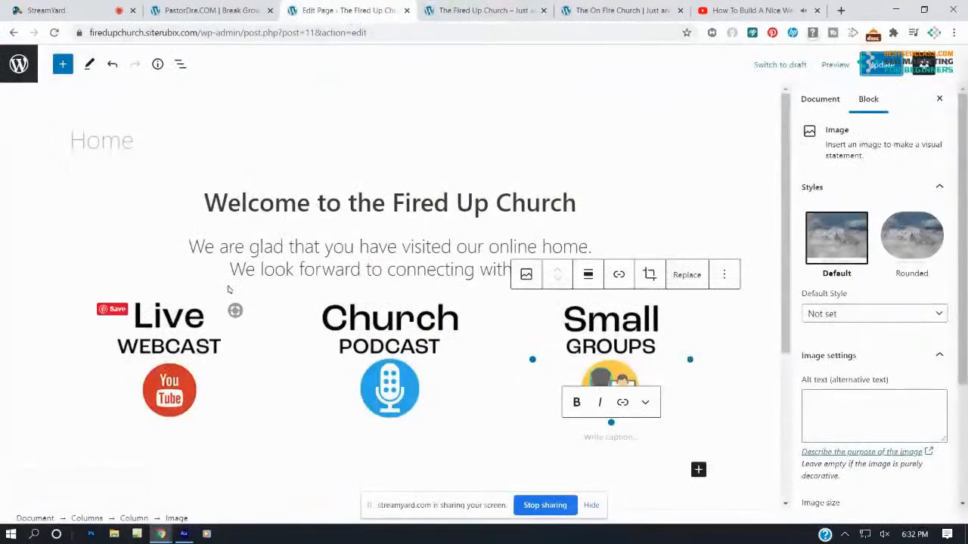
Add a 30/70 two-column Columns block below the image row and update
{"action": "scroll", "coordinate": [308, 389], "scroll_direction": "down", "scroll_amount": 3}
{"action": "left_click", "coordinate": [479, 342]}
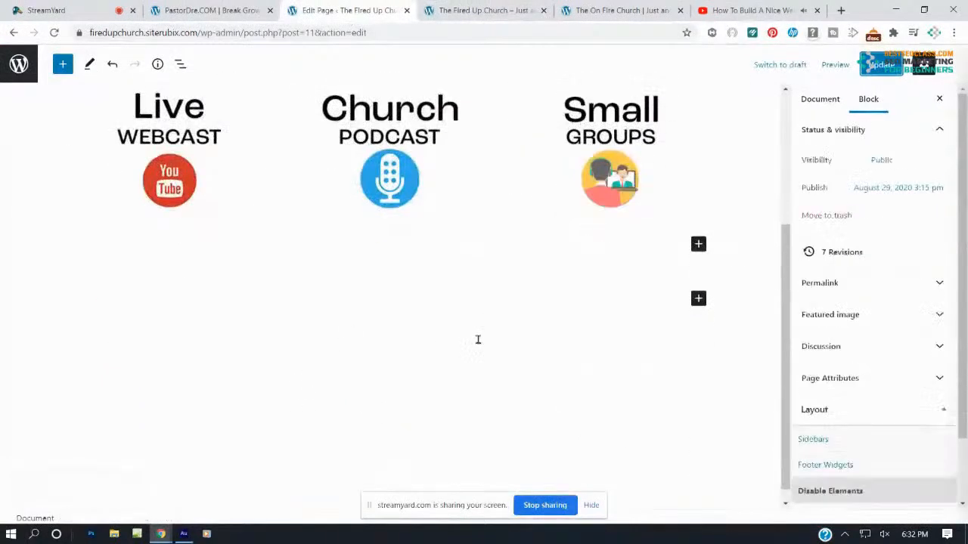
{"action": "scroll", "coordinate": [27, 115], "scroll_direction": "up", "scroll_amount": 1}
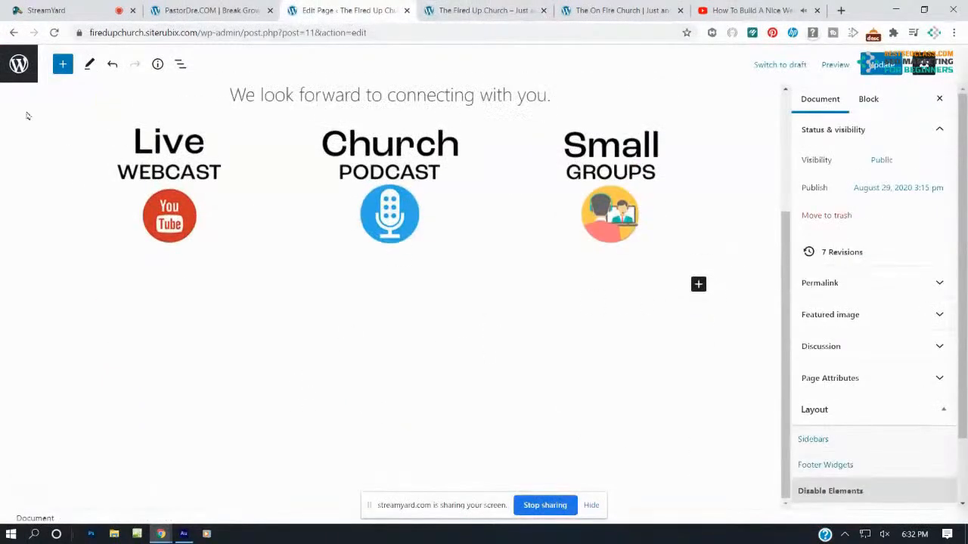
{"action": "left_click", "coordinate": [64, 65]}
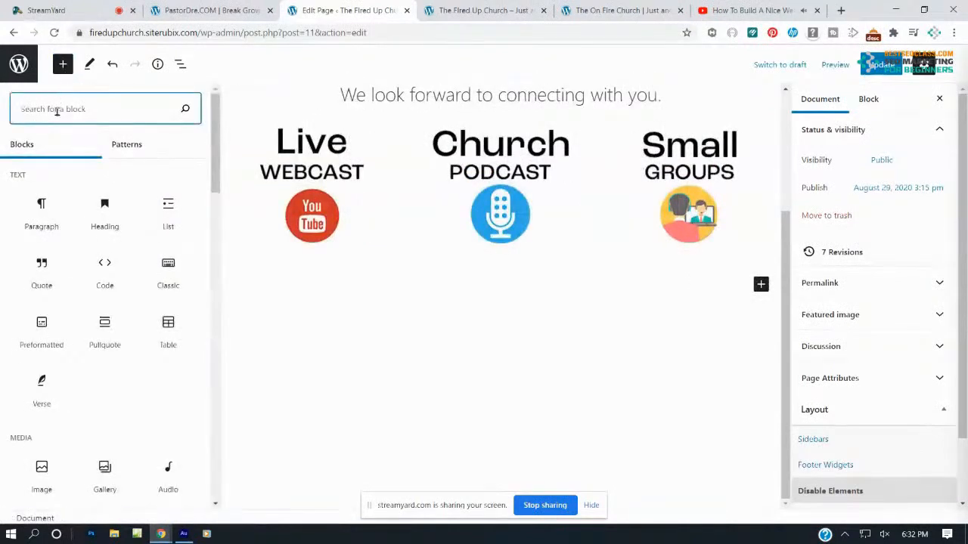
{"action": "type", "text": "columns"}
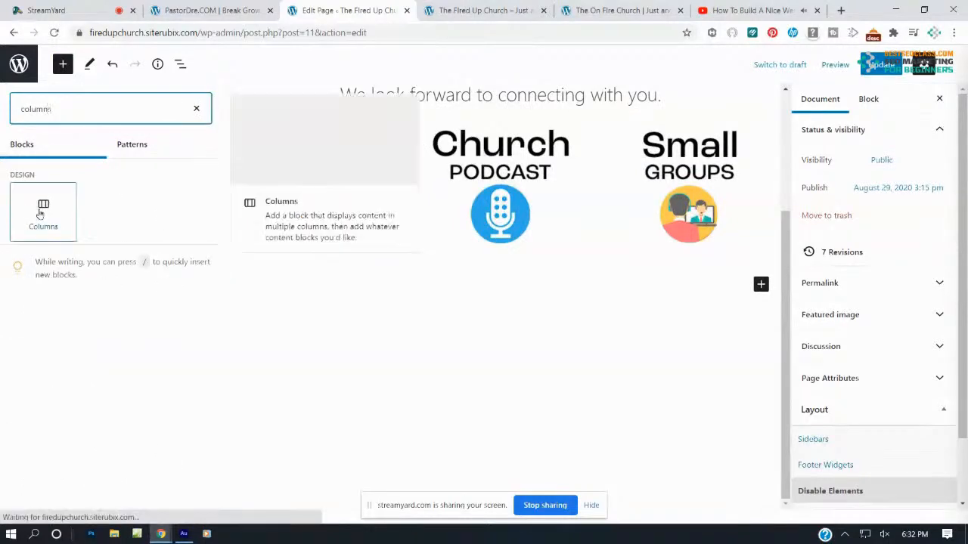
{"action": "left_click", "coordinate": [43, 208]}
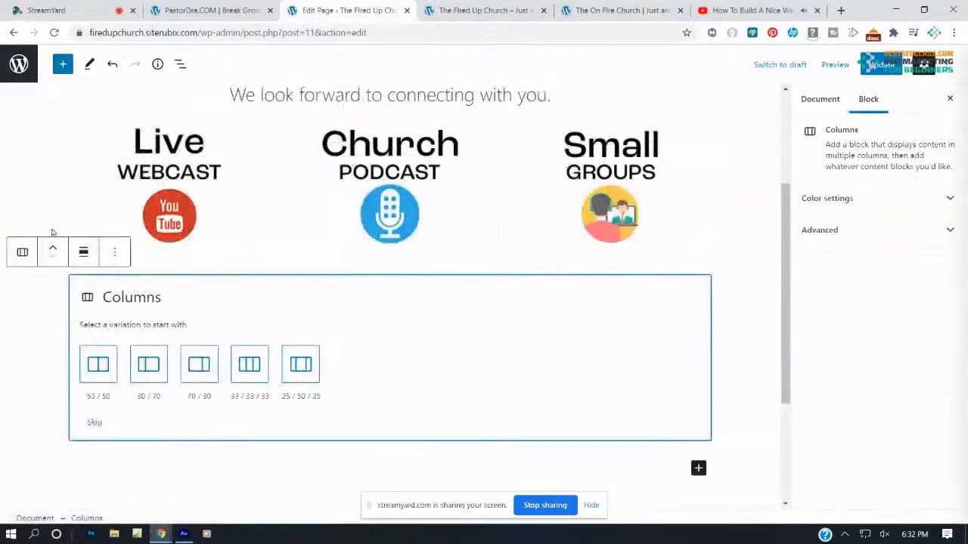
{"action": "left_click", "coordinate": [149, 366]}
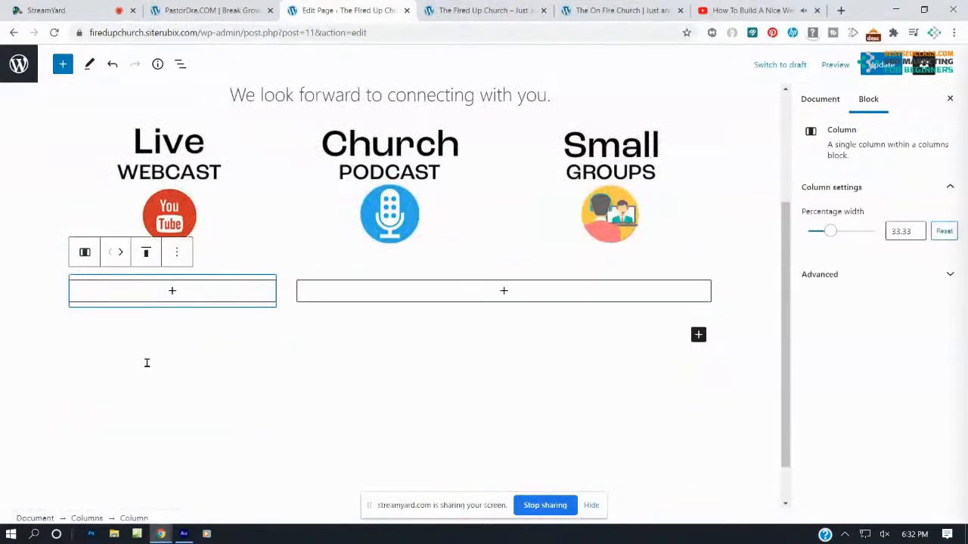
{"action": "left_click", "coordinate": [877, 67]}
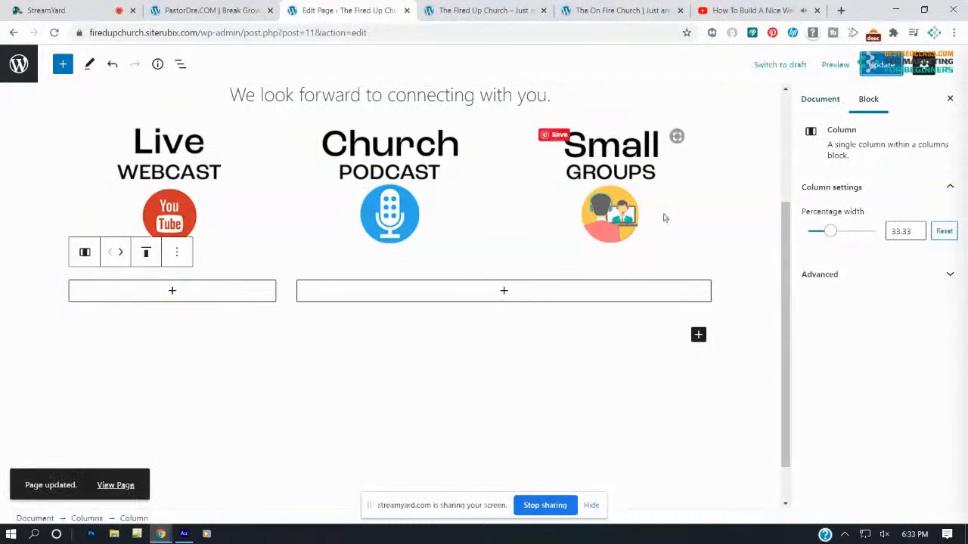
Insert a YouTube embed block into the wide right column
{"action": "left_click", "coordinate": [504, 292]}
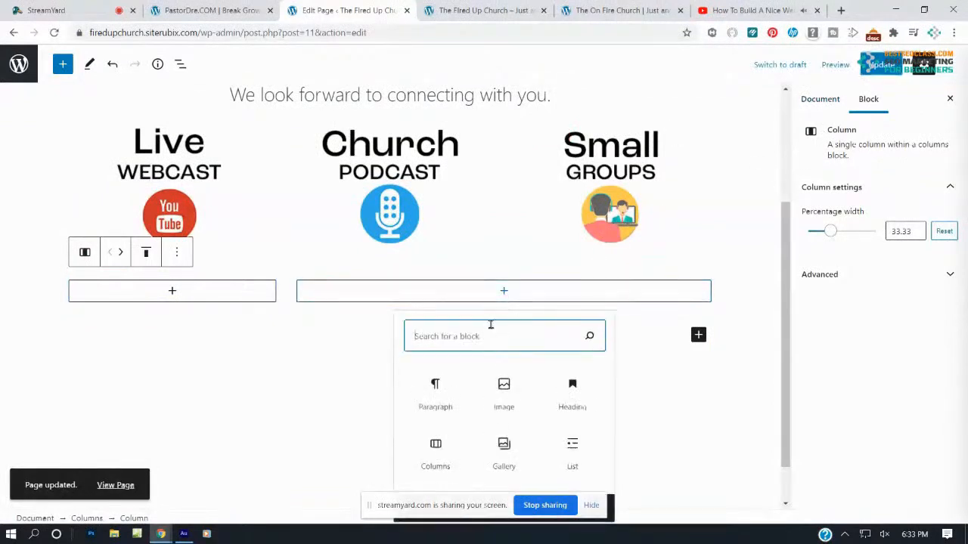
{"action": "type", "text": "vide"}
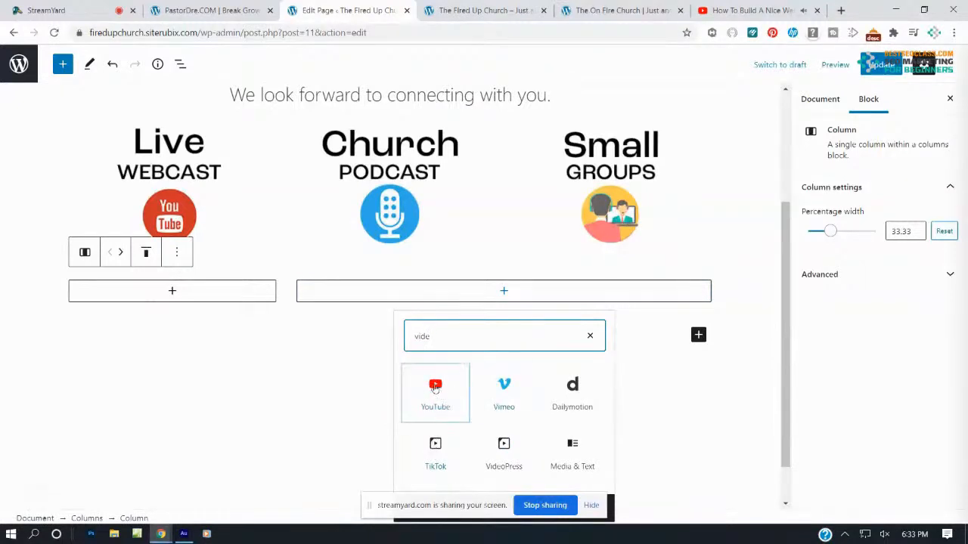
{"action": "left_click", "coordinate": [434, 388]}
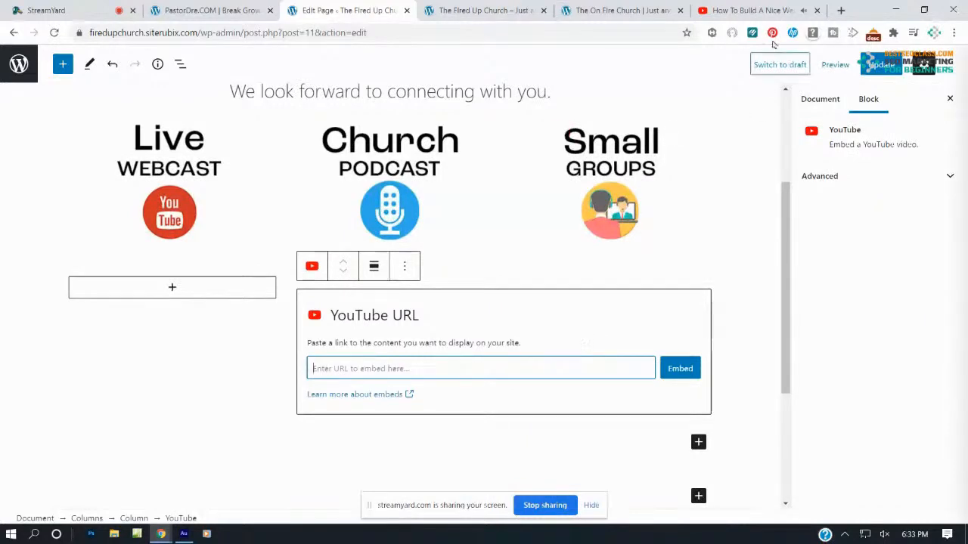
Pause the live stream on the YouTube page
{"action": "left_click", "coordinate": [787, 10]}
{"action": "scroll", "coordinate": [402, 242], "scroll_direction": "up", "scroll_amount": 1}
{"action": "left_click", "coordinate": [403, 237]}
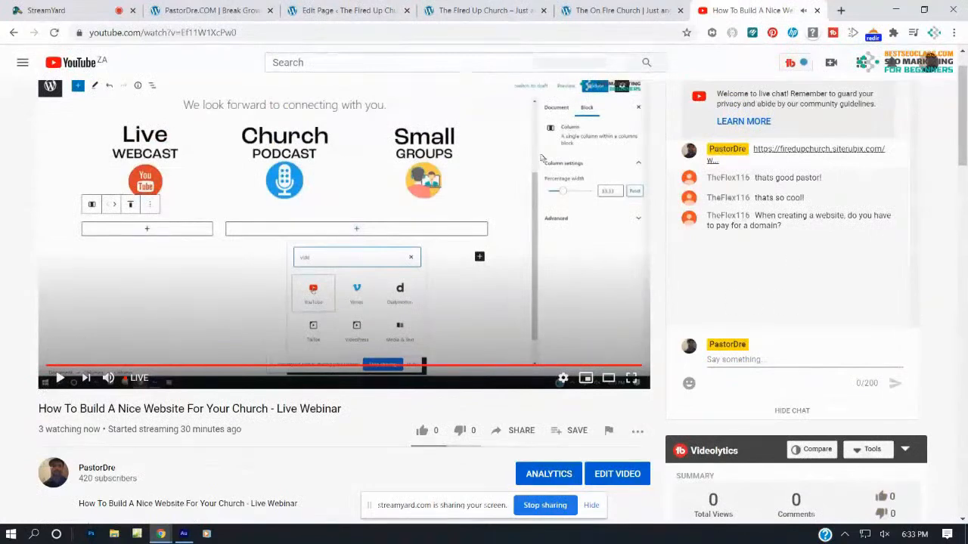
Copy the newest video's shareable link from YouTube Studio's Videos list
{"action": "scroll", "coordinate": [559, 99], "scroll_direction": "up", "scroll_amount": 1}
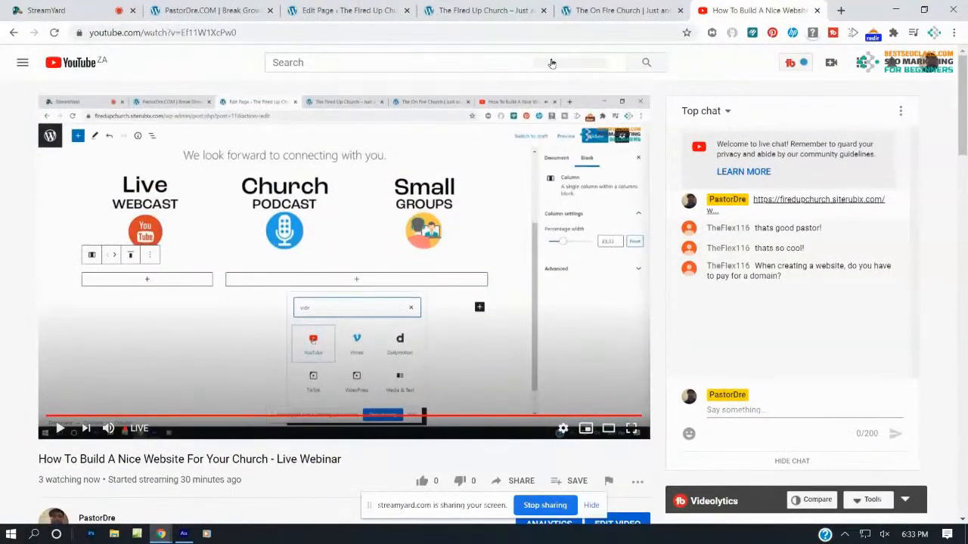
{"action": "left_click", "coordinate": [928, 63]}
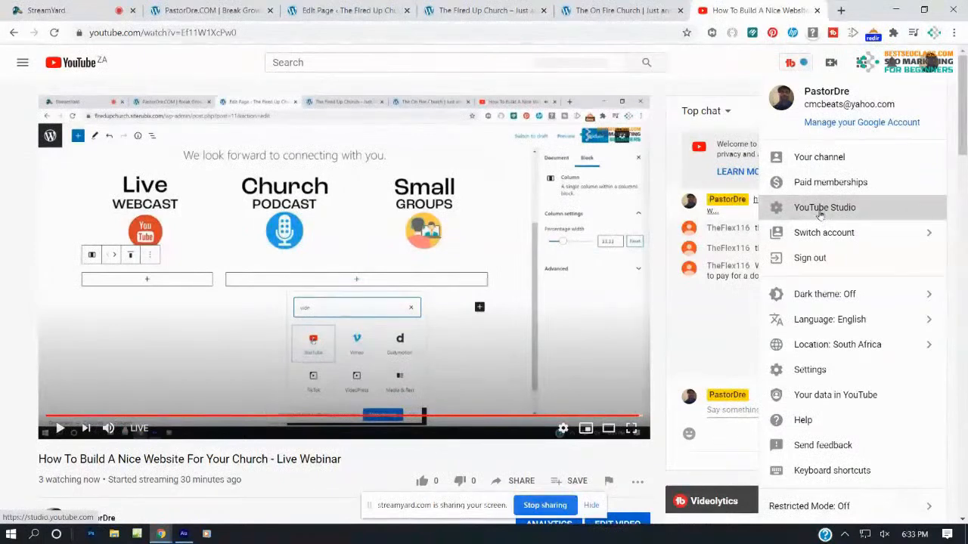
{"action": "left_click", "coordinate": [822, 211]}
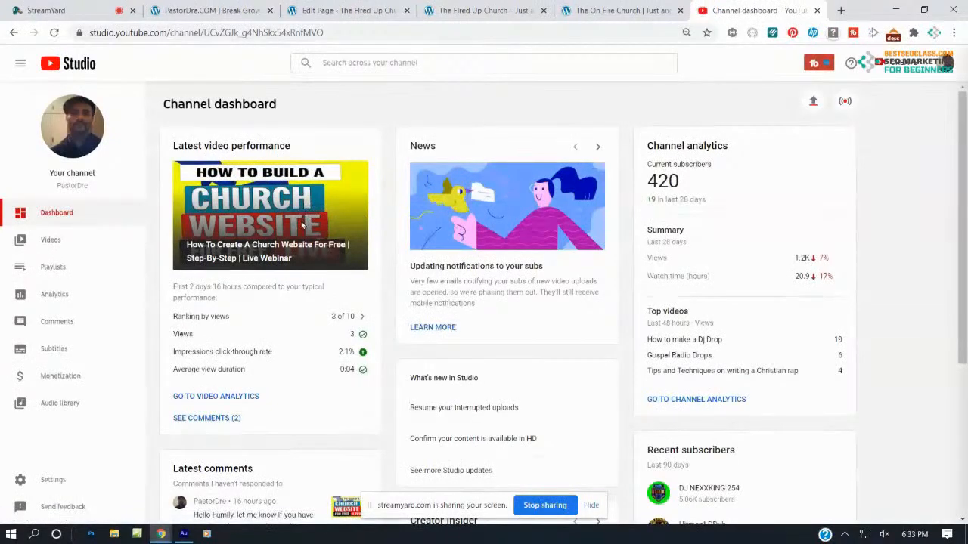
{"action": "left_click", "coordinate": [55, 240]}
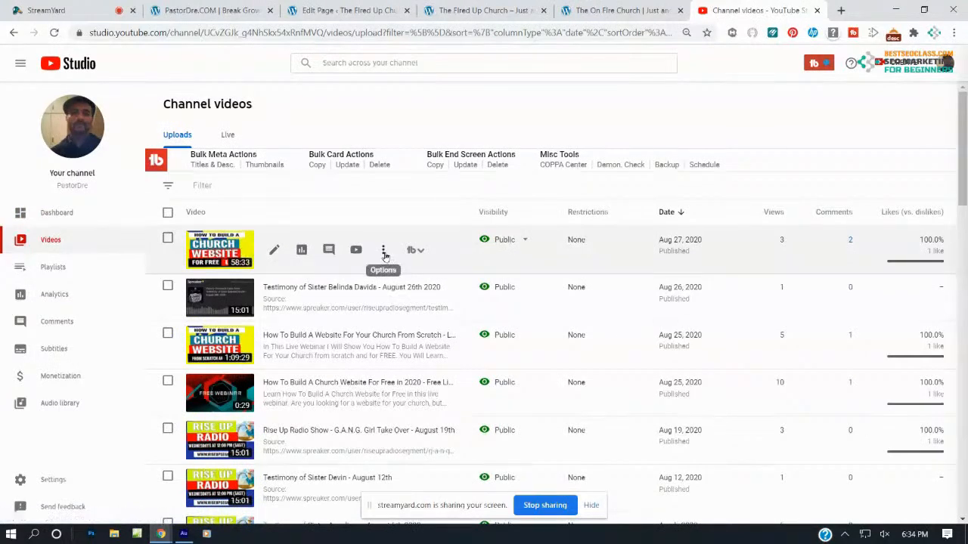
{"action": "left_click", "coordinate": [383, 251]}
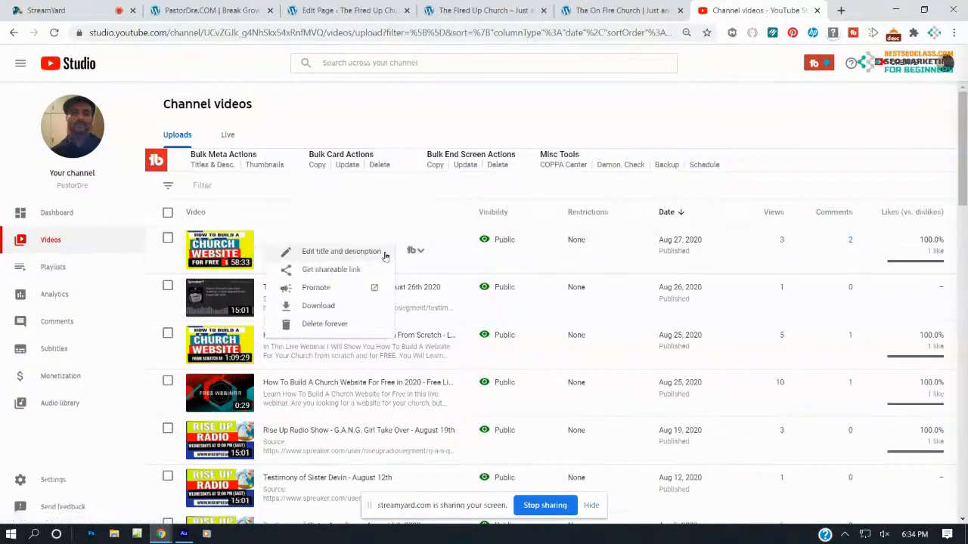
{"action": "left_click", "coordinate": [332, 271]}
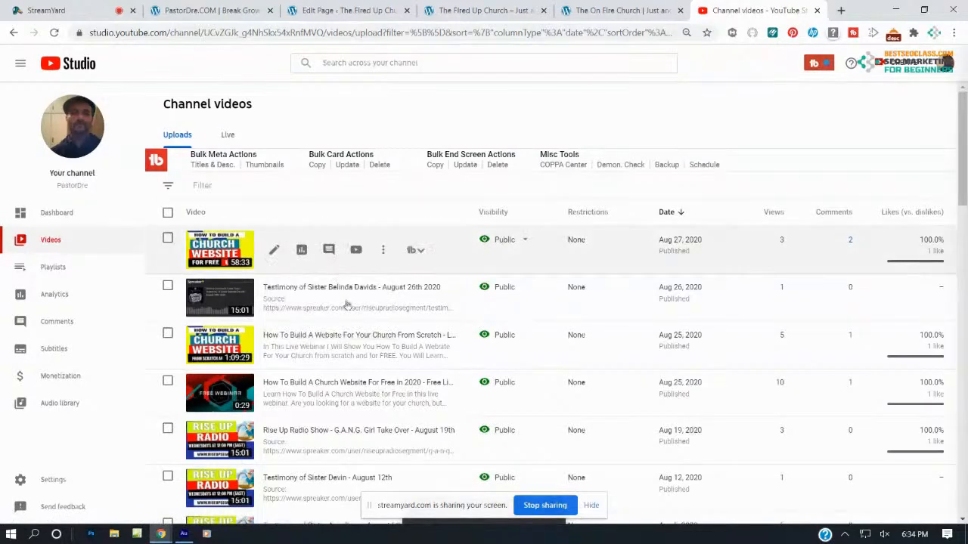
{"action": "left_click", "coordinate": [378, 11]}
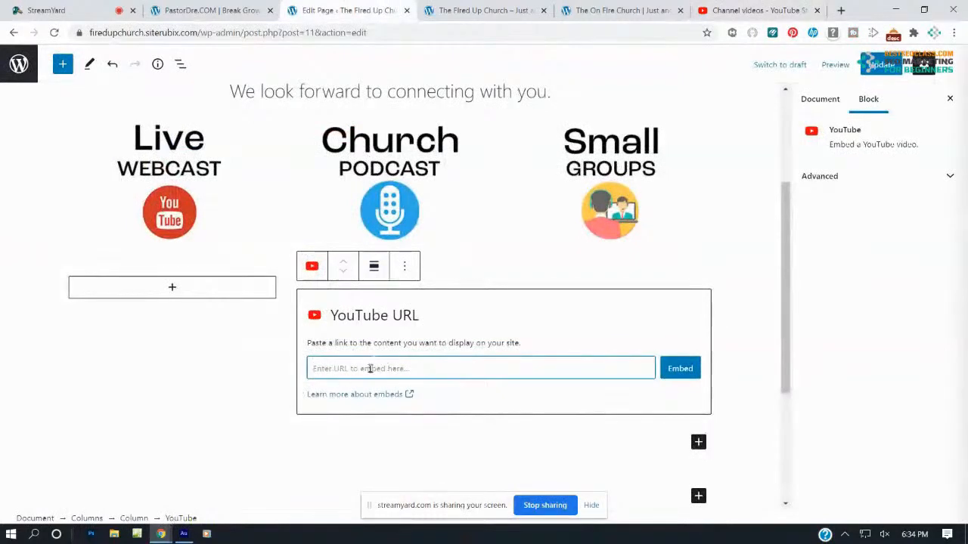
Paste the webinar link into the YouTube block, embed it, and update the page
{"action": "type", "text": "https://youtu.be/4K6ljKdfhIU"}
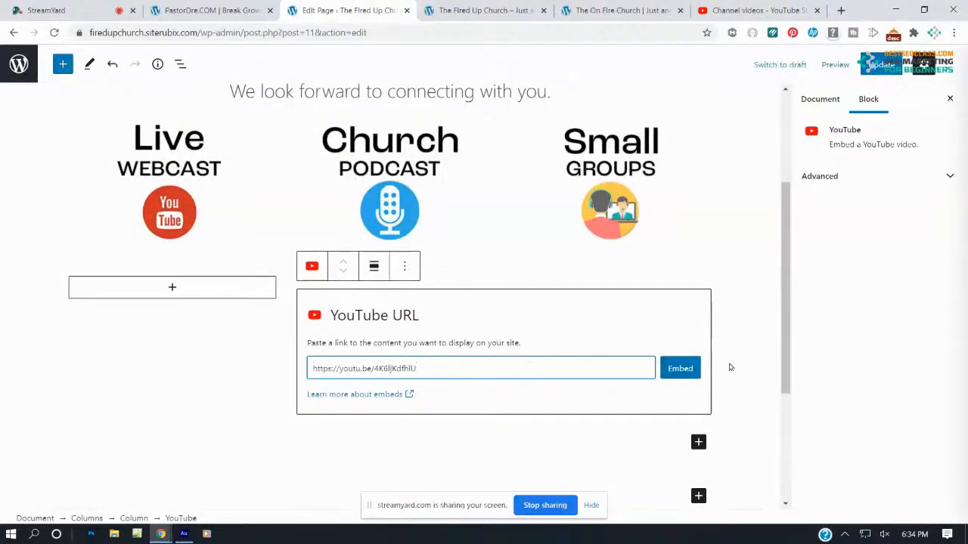
{"action": "left_click", "coordinate": [686, 374]}
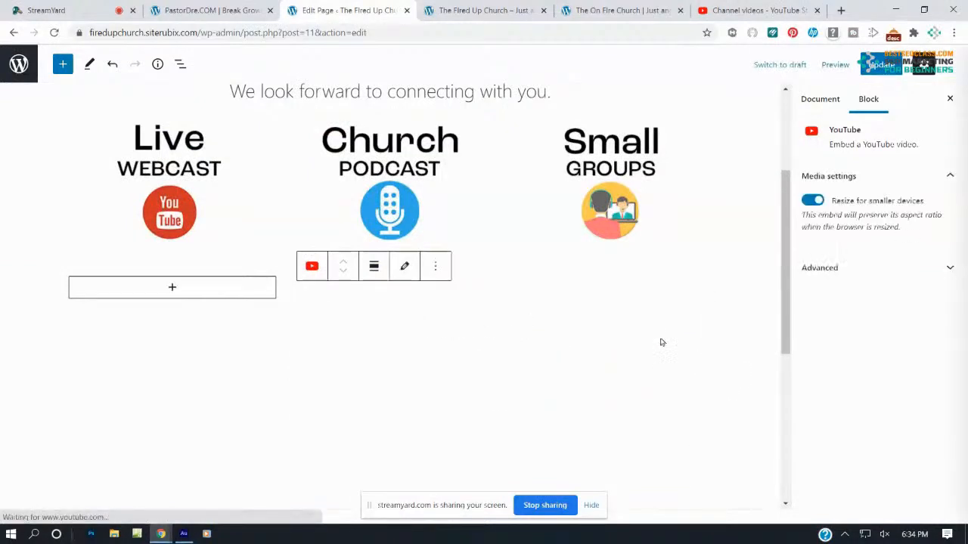
{"action": "scroll", "coordinate": [650, 306], "scroll_direction": "down", "scroll_amount": 2}
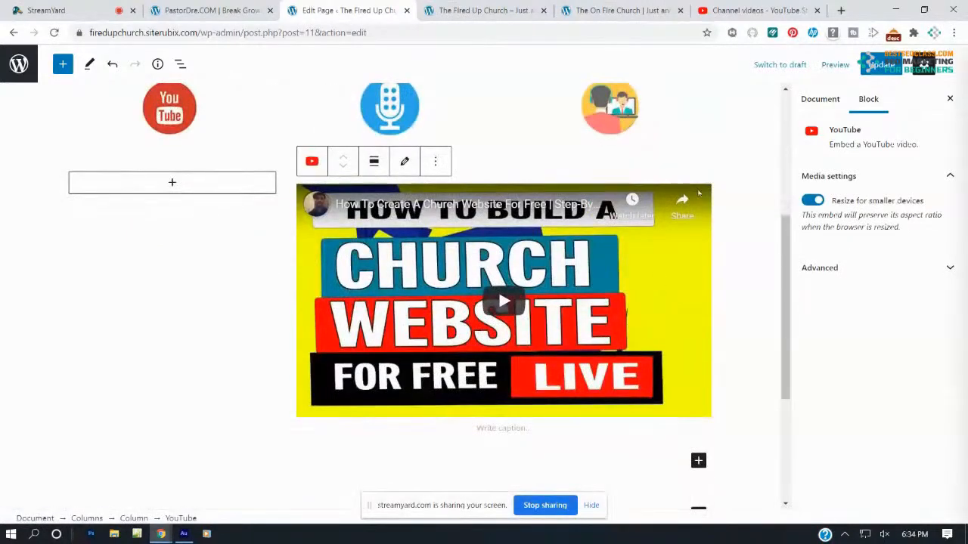
{"action": "left_click", "coordinate": [878, 64]}
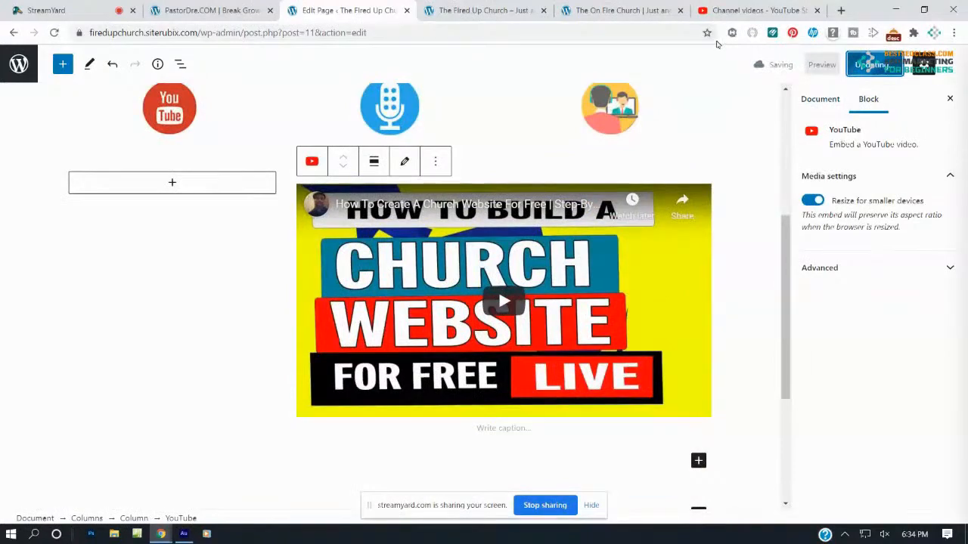
Reload the live home page to check the embedded webinar video below the icons
{"action": "left_click", "coordinate": [501, 10]}
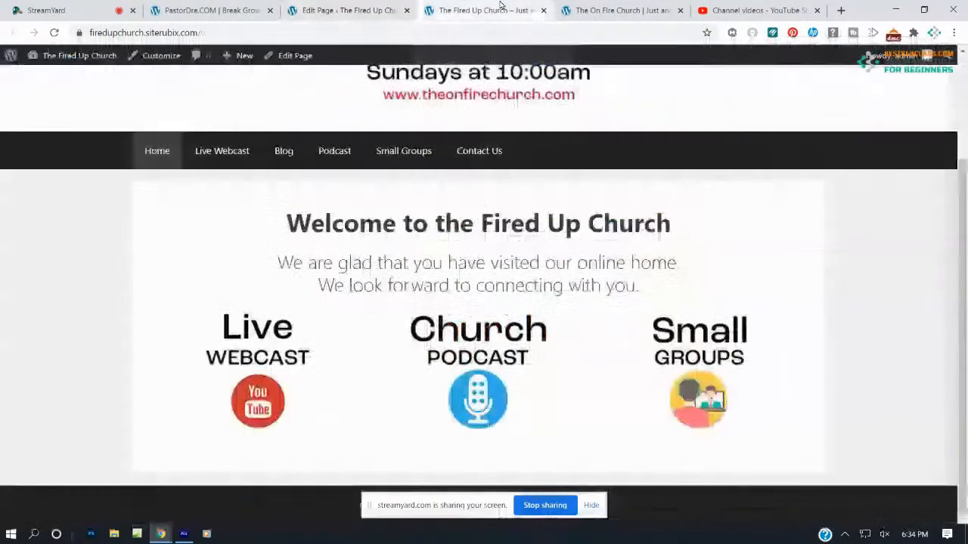
{"action": "scroll", "coordinate": [519, 261], "scroll_direction": "up", "scroll_amount": 3}
{"action": "scroll", "coordinate": [519, 261], "scroll_direction": "down", "scroll_amount": 3}
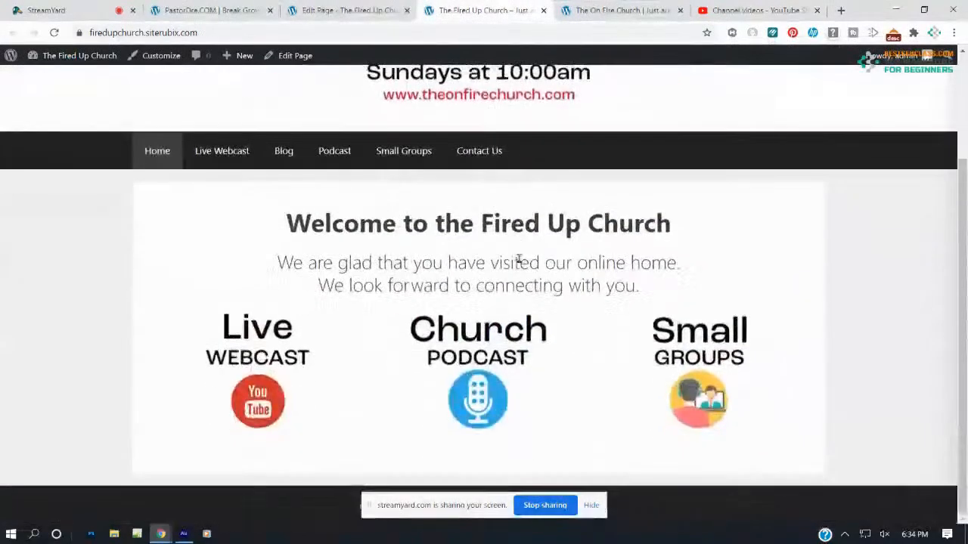
{"action": "left_click", "coordinate": [54, 32]}
{"action": "scroll", "coordinate": [570, 288], "scroll_direction": "down", "scroll_amount": 3}
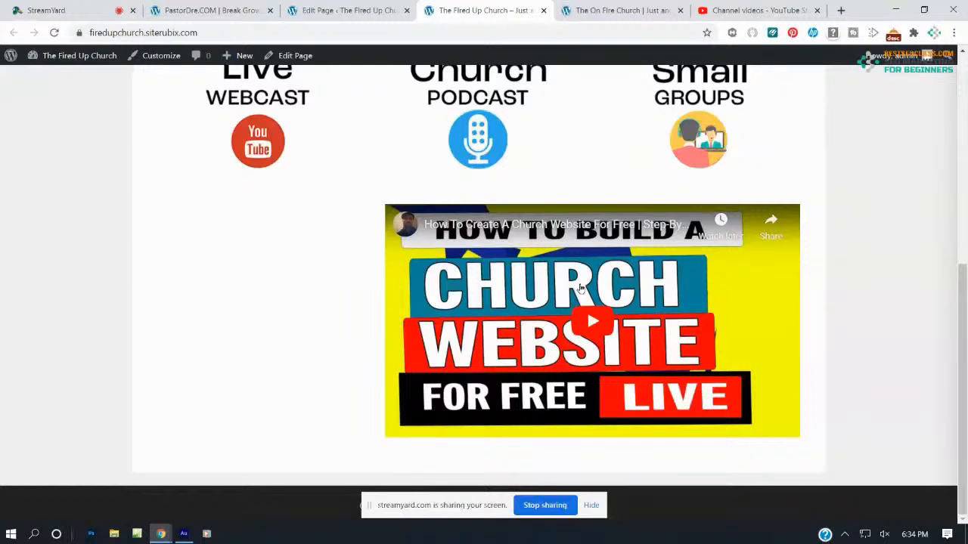
{"action": "scroll", "coordinate": [580, 291], "scroll_direction": "up", "scroll_amount": 5}
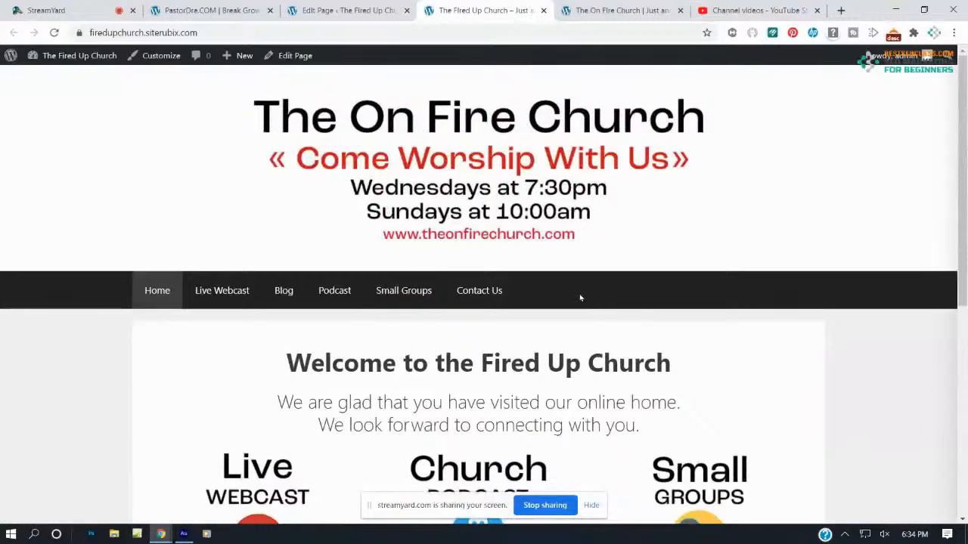
{"action": "scroll", "coordinate": [576, 295], "scroll_direction": "down", "scroll_amount": 4}
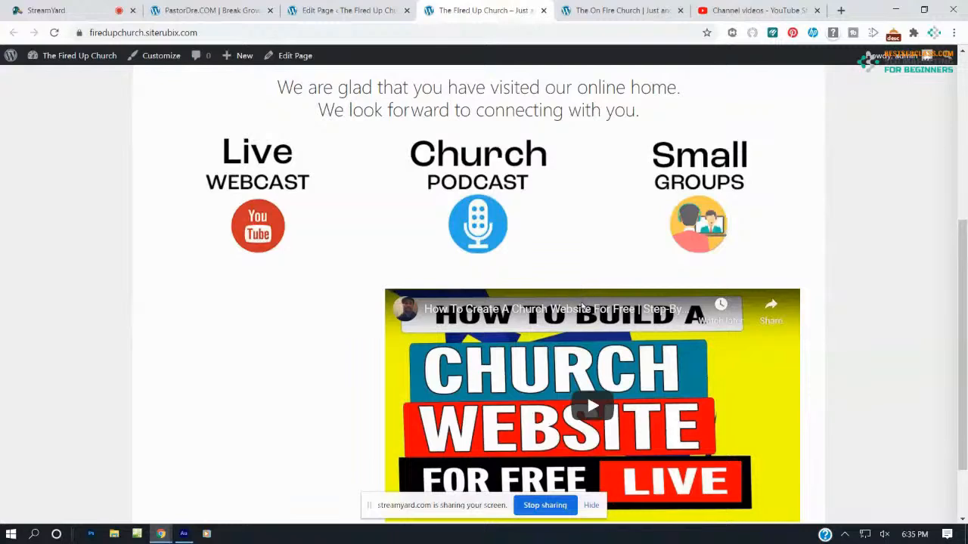
{"action": "left_click", "coordinate": [351, 10]}
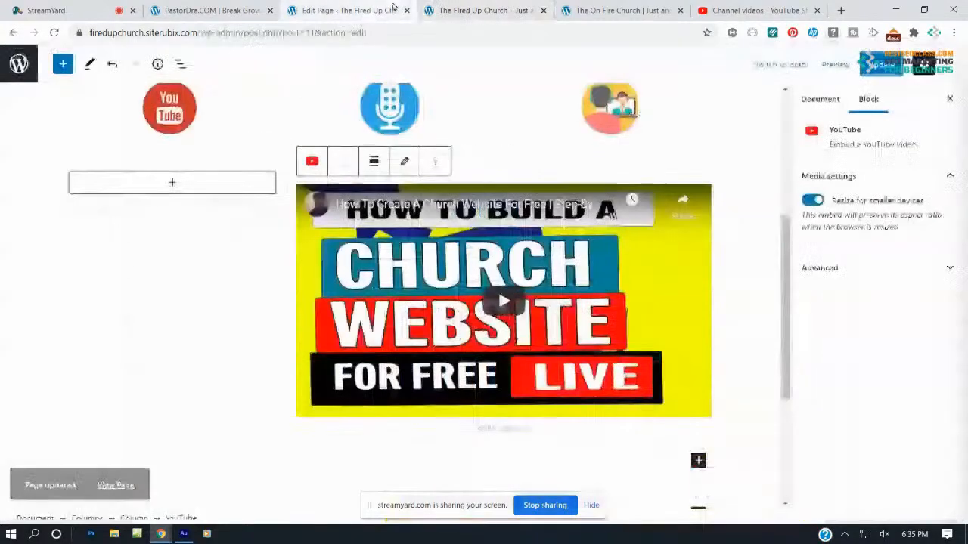
Type a paragraph in the left column thanking visitors and introducing the newcomers' video, then update
{"action": "left_click", "coordinate": [171, 182]}
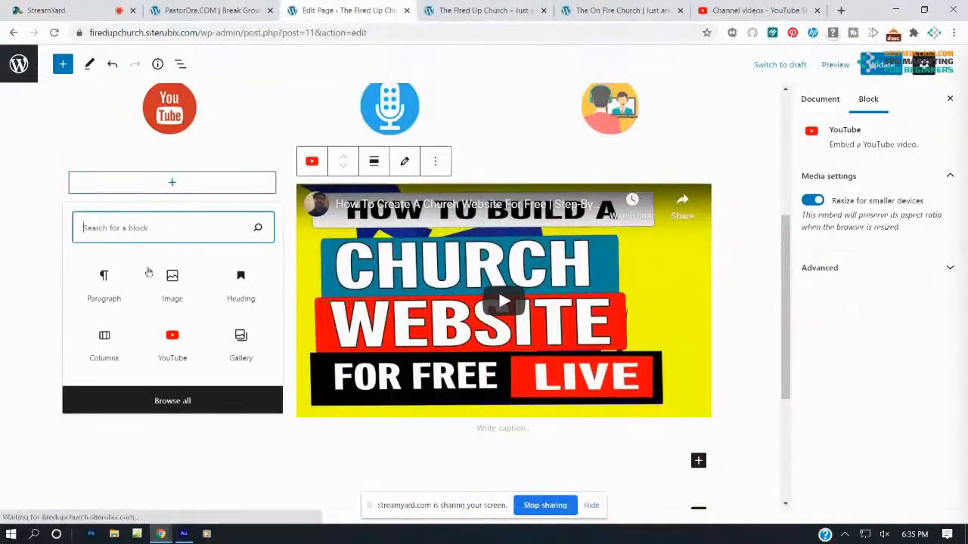
{"action": "left_click", "coordinate": [114, 280]}
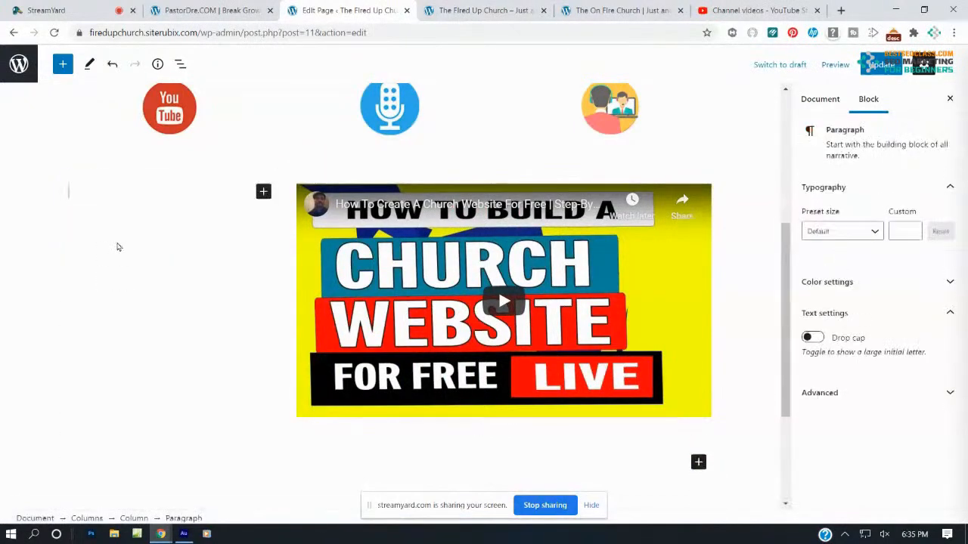
{"action": "scroll", "coordinate": [117, 248], "scroll_direction": "up", "scroll_amount": 3}
{"action": "type", "text": "Hel"}
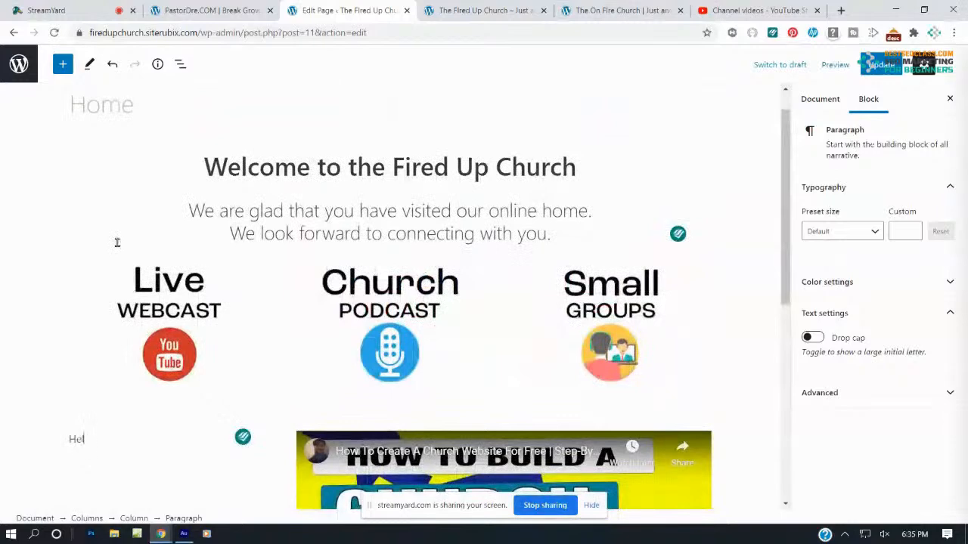
{"action": "type", "text": "lo and thank"}
{"action": "key", "text": "BackSpace"}
{"action": "key", "text": "BackSpace"}
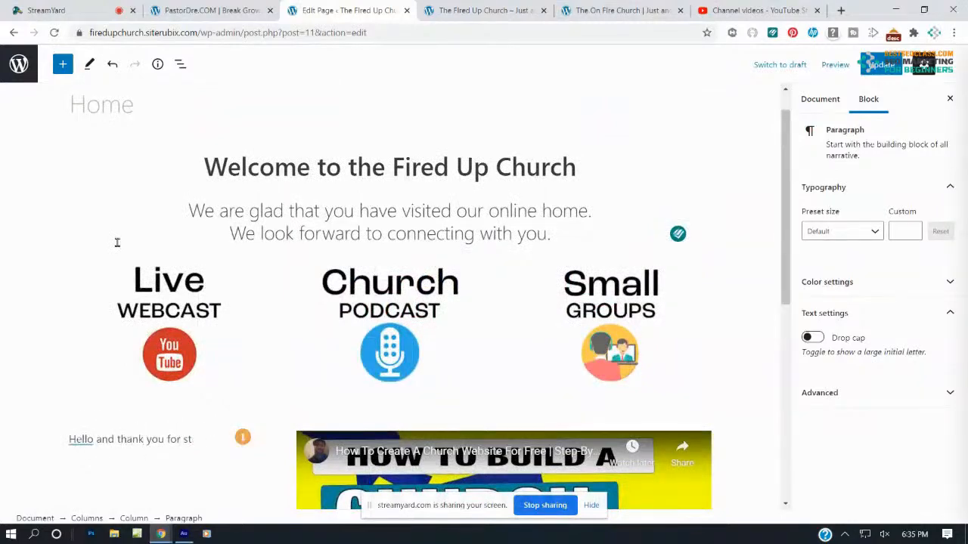
{"action": "type", "text": "topping by our web"}
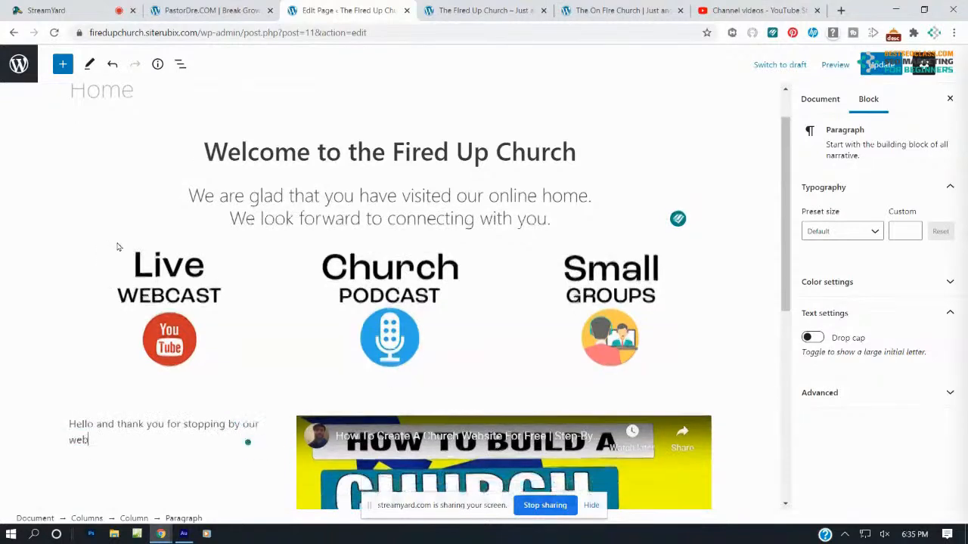
{"action": "type", "text": "si"}
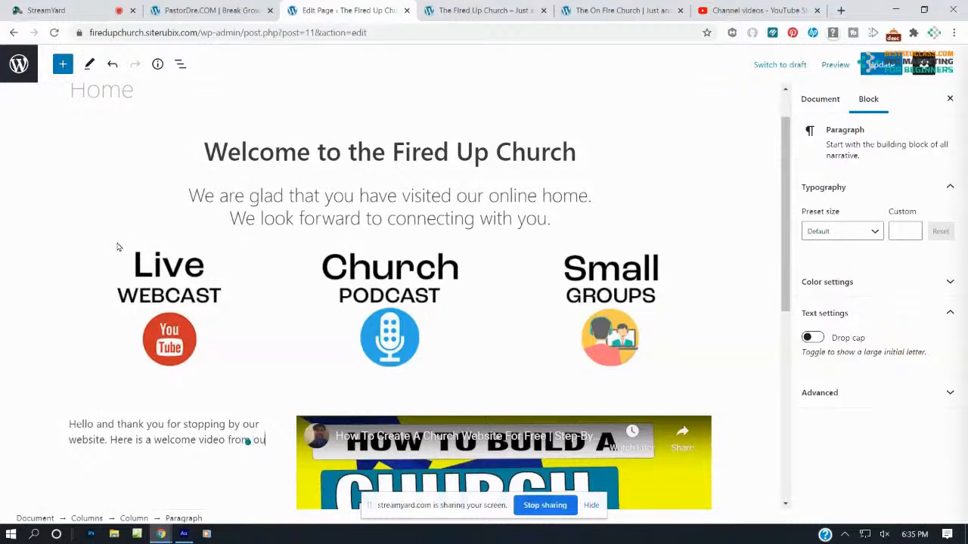
{"action": "type", "text": "new comers team."}
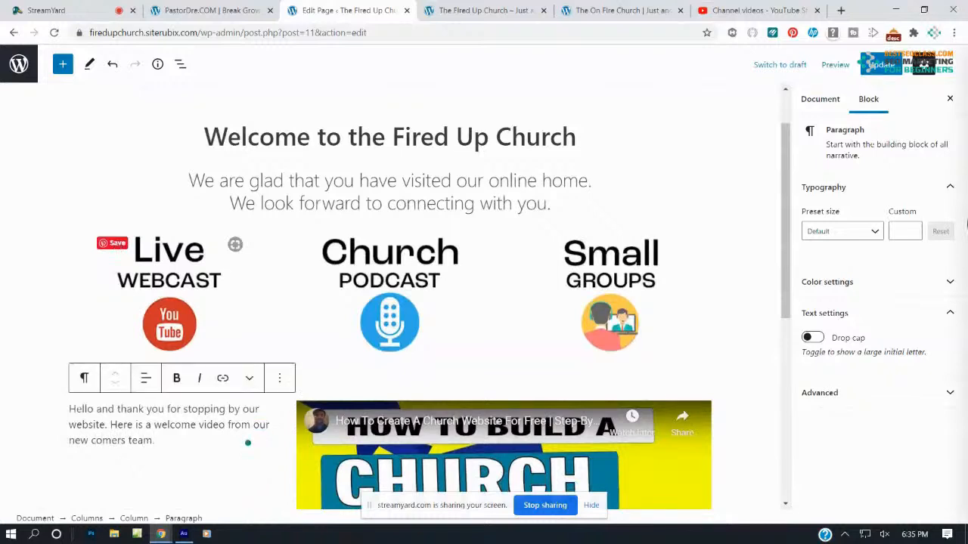
{"action": "left_click", "coordinate": [877, 64]}
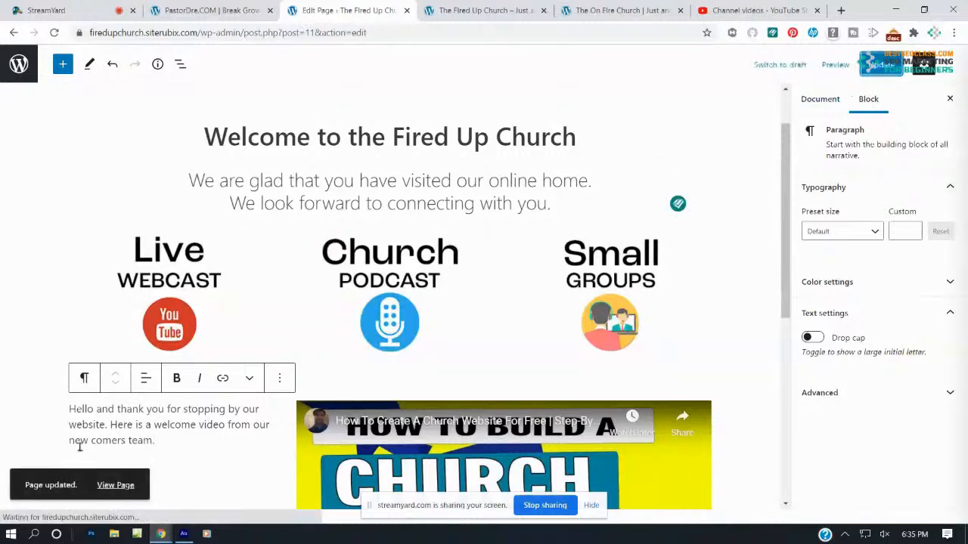
Turn the welcome paragraph into an H3 heading, update, and view the live site
{"action": "left_click_drag", "start_coordinate": [155, 441], "coordinate": [68, 408]}
{"action": "scroll", "coordinate": [68, 411], "scroll_direction": "down", "scroll_amount": 2}
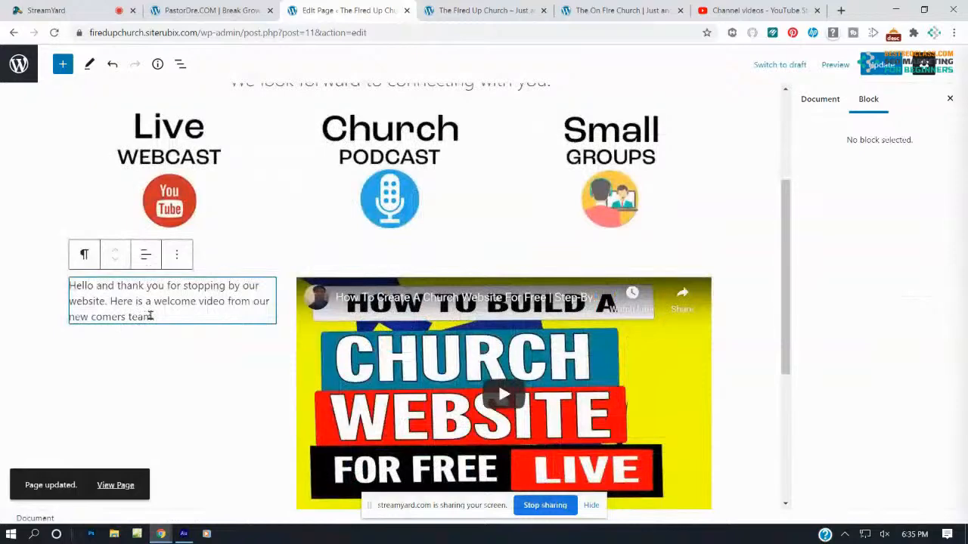
{"action": "left_click_drag", "start_coordinate": [158, 320], "coordinate": [74, 279]}
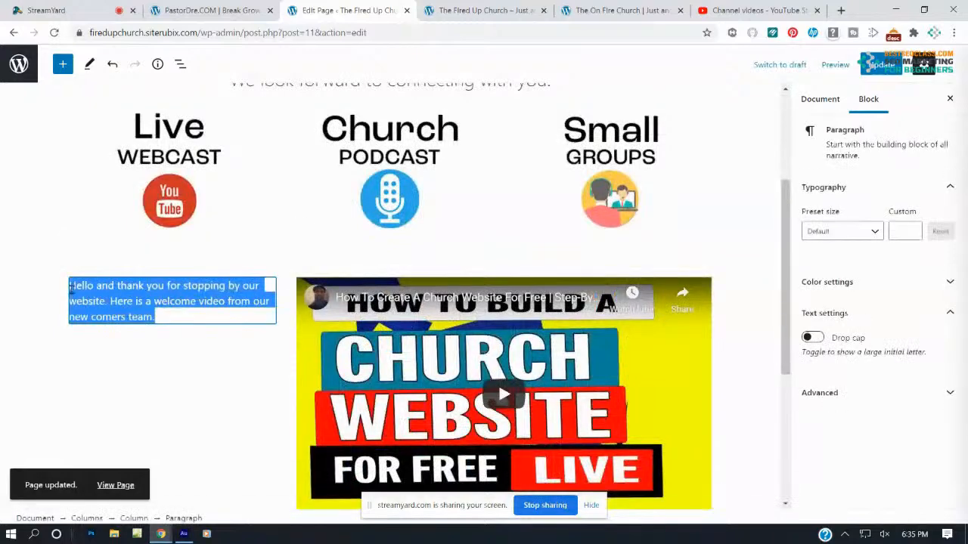
{"action": "left_click", "coordinate": [87, 255]}
{"action": "left_click", "coordinate": [118, 316]}
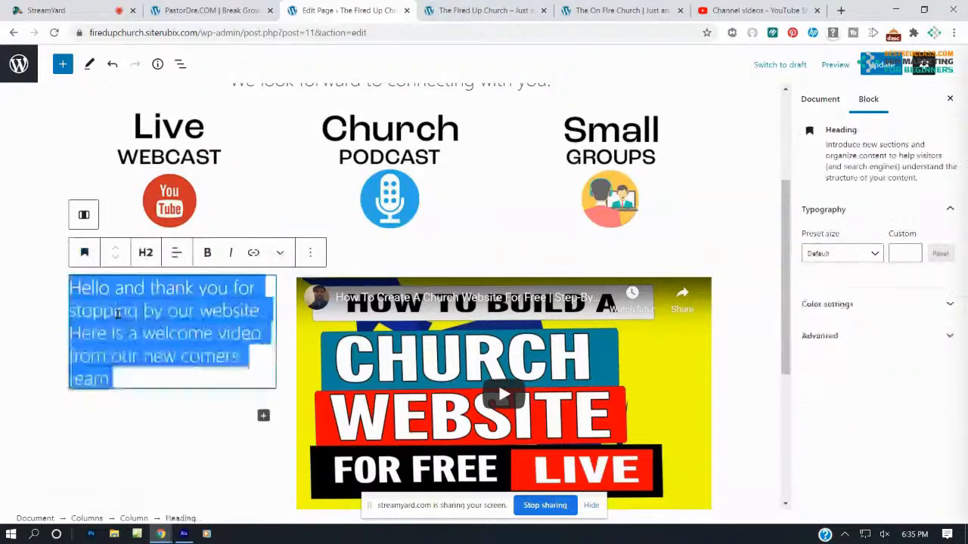
{"action": "left_click", "coordinate": [146, 253]}
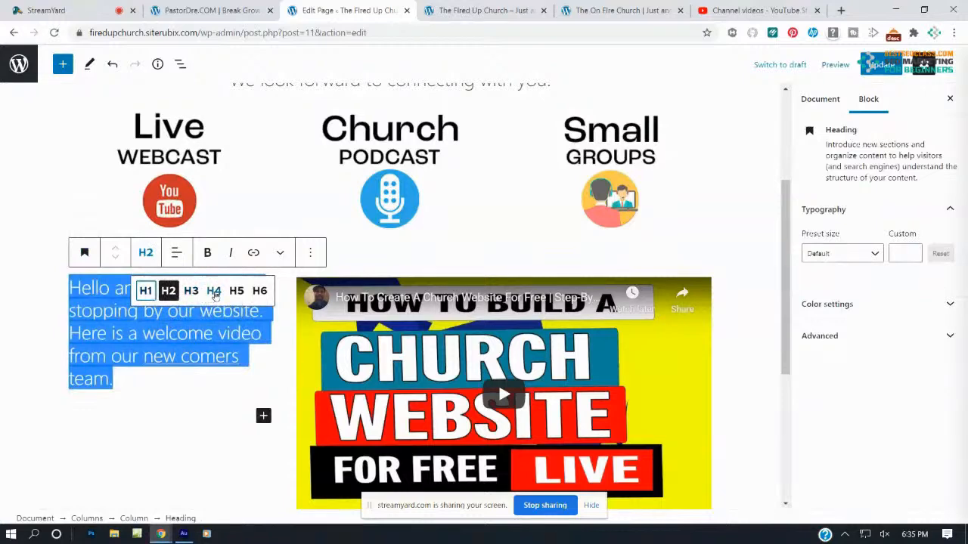
{"action": "left_click", "coordinate": [214, 291]}
{"action": "left_click", "coordinate": [146, 253]}
{"action": "left_click", "coordinate": [191, 291]}
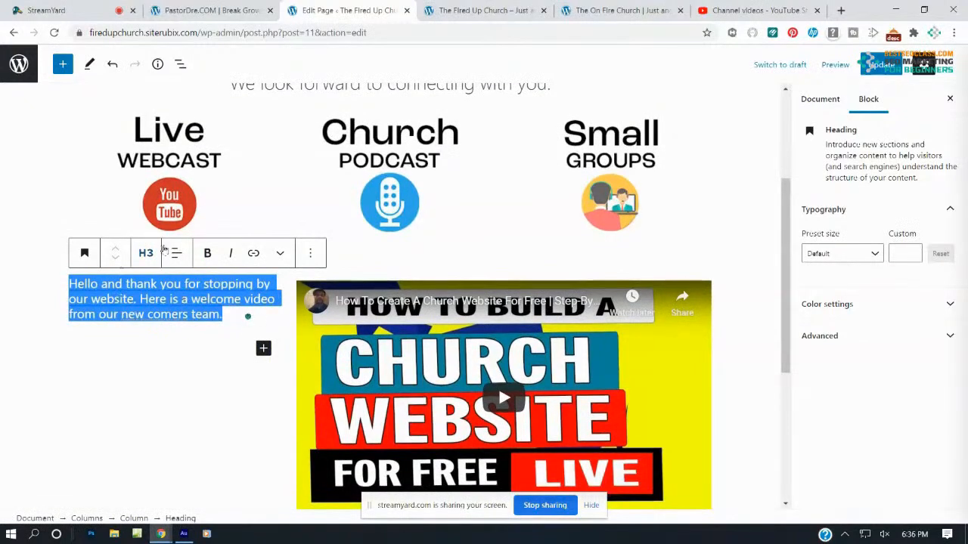
{"action": "left_click", "coordinate": [879, 63]}
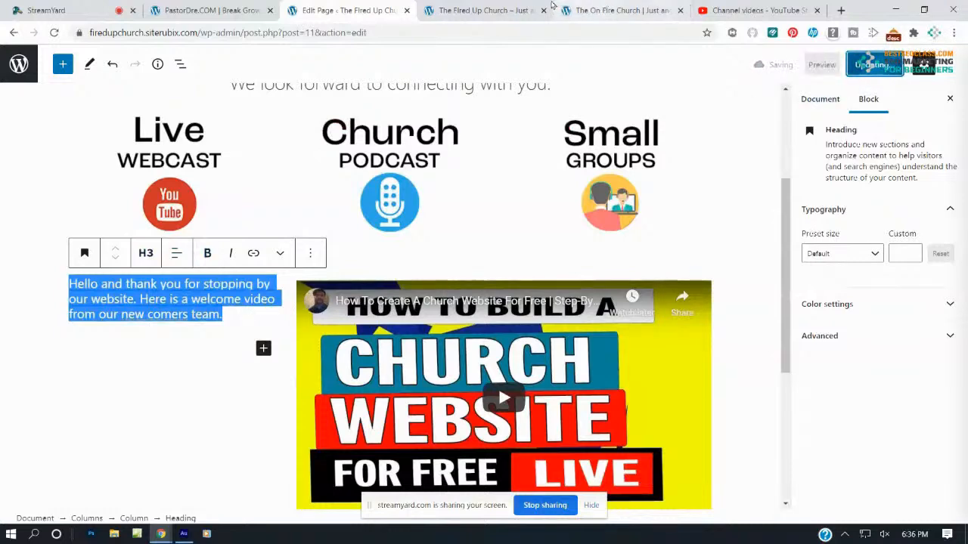
{"action": "left_click", "coordinate": [490, 9]}
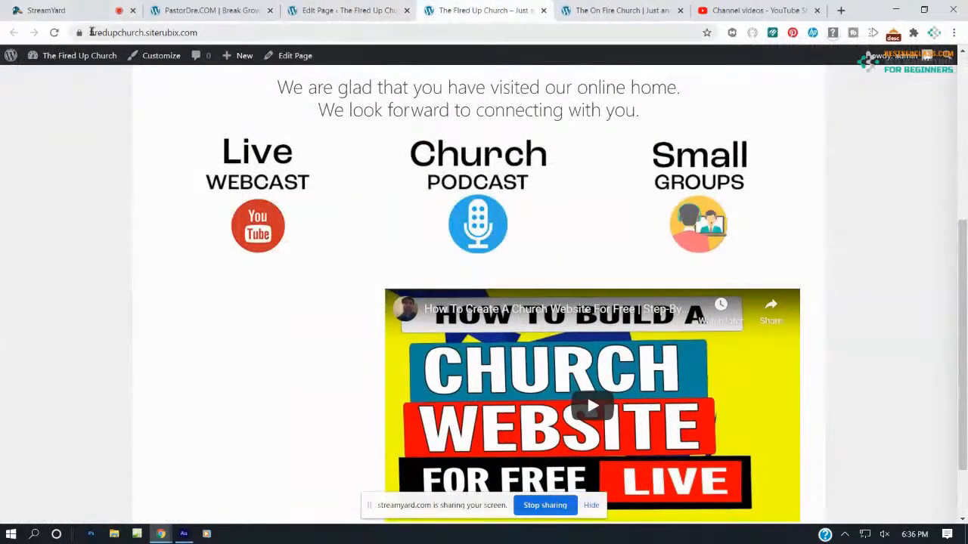
Reload the live Fired Up Church home page and scroll through its heading and content
{"action": "left_click", "coordinate": [53, 33]}
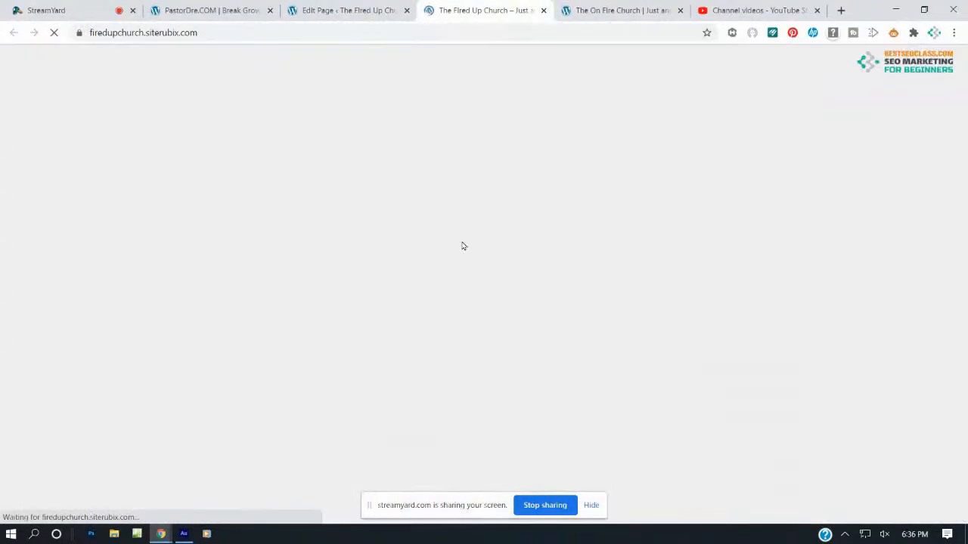
{"action": "scroll", "coordinate": [463, 245], "scroll_direction": "up", "scroll_amount": 4}
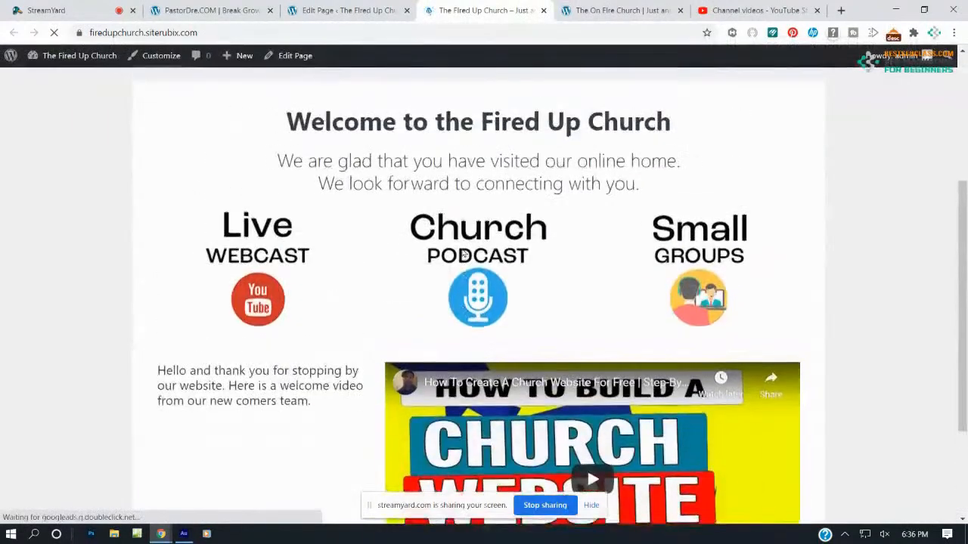
{"action": "scroll", "coordinate": [462, 246], "scroll_direction": "down", "scroll_amount": 5}
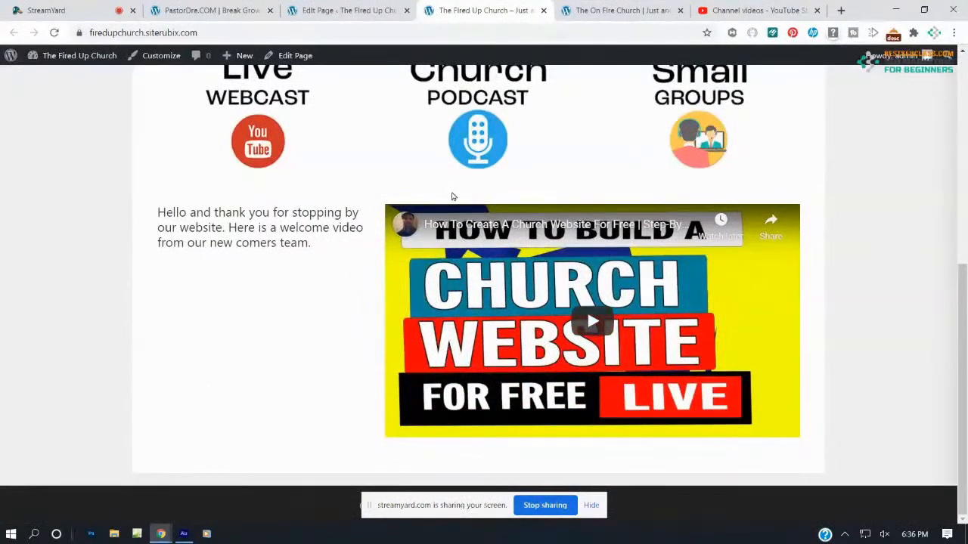
{"action": "scroll", "coordinate": [453, 197], "scroll_direction": "up", "scroll_amount": 5}
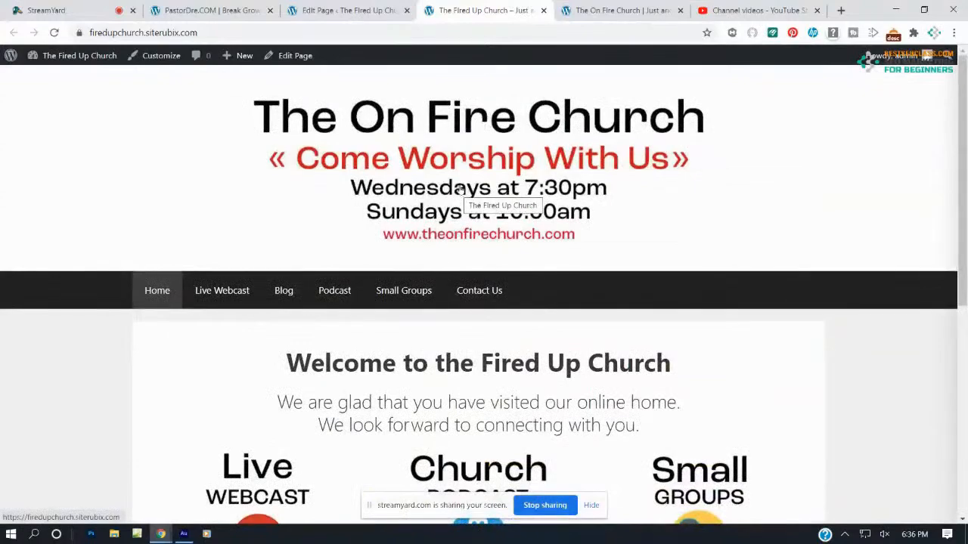
{"action": "scroll", "coordinate": [459, 195], "scroll_direction": "down", "scroll_amount": 5}
{"action": "scroll", "coordinate": [467, 195], "scroll_direction": "up", "scroll_amount": 1}
{"action": "scroll", "coordinate": [463, 198], "scroll_direction": "up", "scroll_amount": 5}
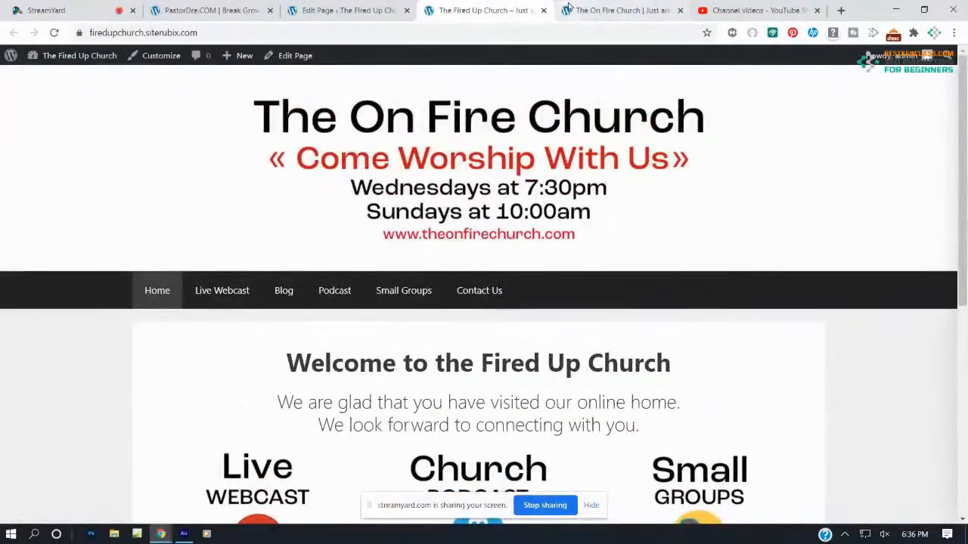
View the On Fire Church's Live Webcast page via its image, then return to its home page
{"action": "left_click", "coordinate": [614, 9]}
{"action": "scroll", "coordinate": [292, 212], "scroll_direction": "up", "scroll_amount": 1}
{"action": "scroll", "coordinate": [292, 212], "scroll_direction": "up", "scroll_amount": 1}
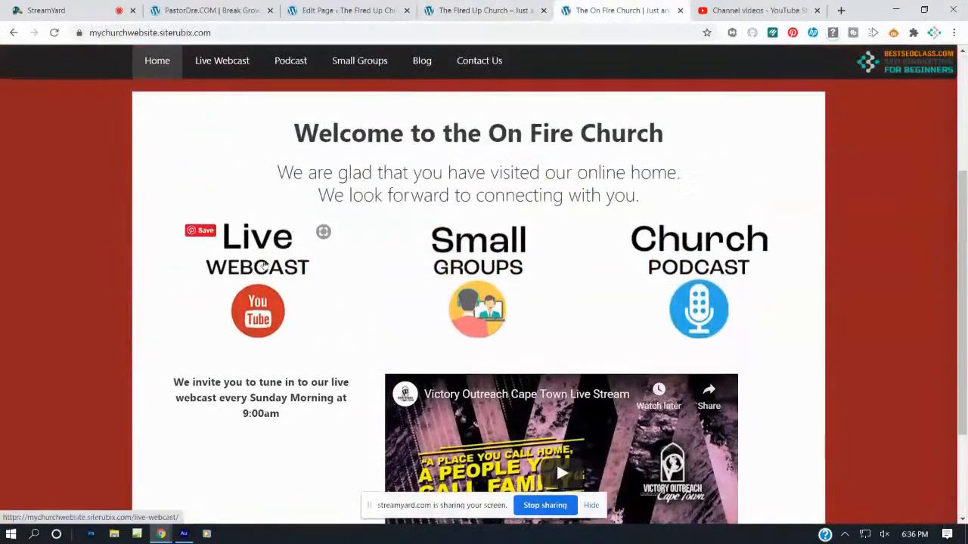
{"action": "left_click", "coordinate": [250, 276]}
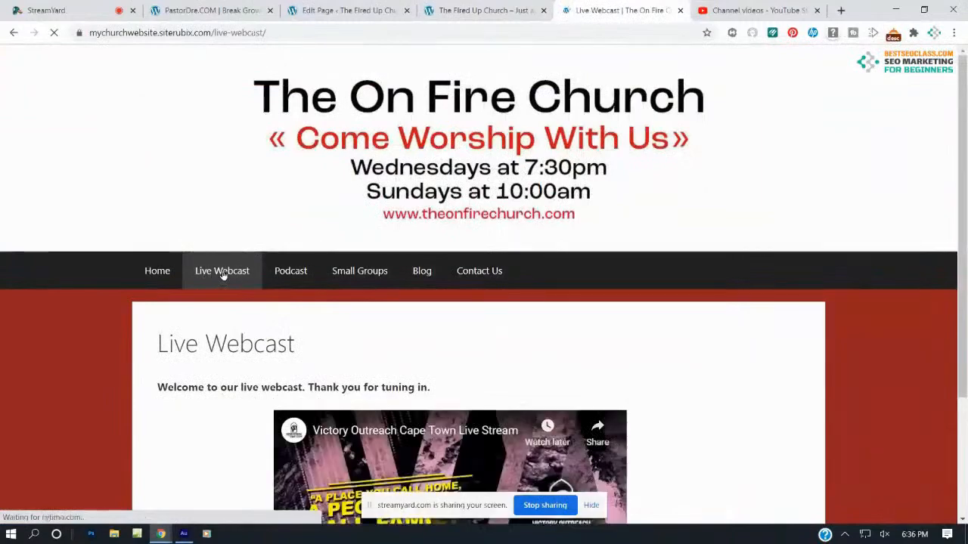
{"action": "scroll", "coordinate": [203, 210], "scroll_direction": "down", "scroll_amount": 1}
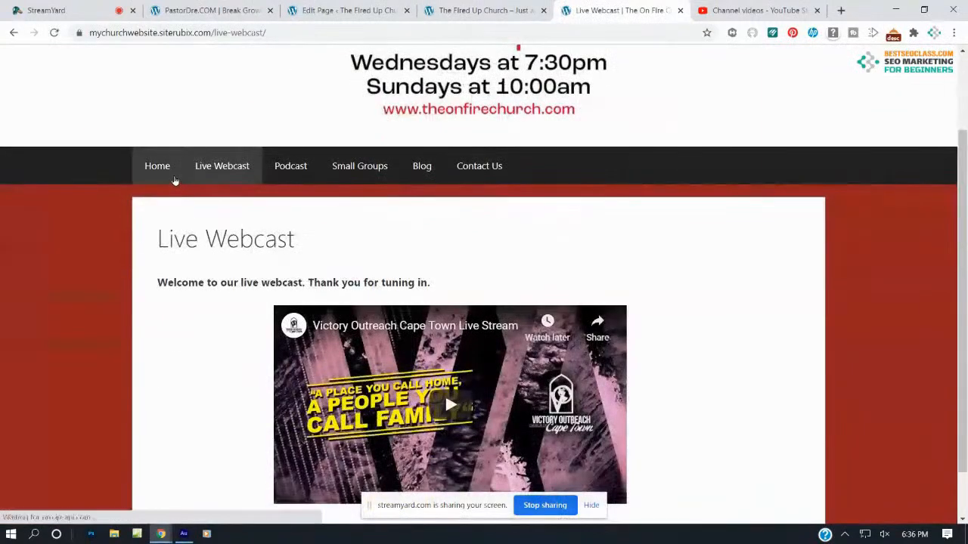
{"action": "left_click", "coordinate": [157, 165]}
{"action": "key", "text": "ctrl+shift+Tab"}
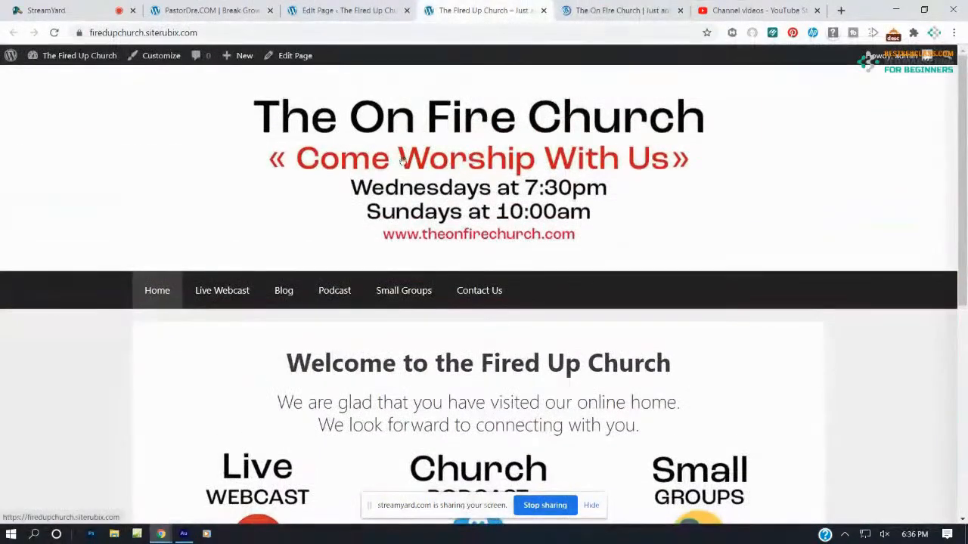
Select the Live Webcast image for linking and copy the live site's Live Webcast page address
{"action": "left_click", "coordinate": [317, 10]}
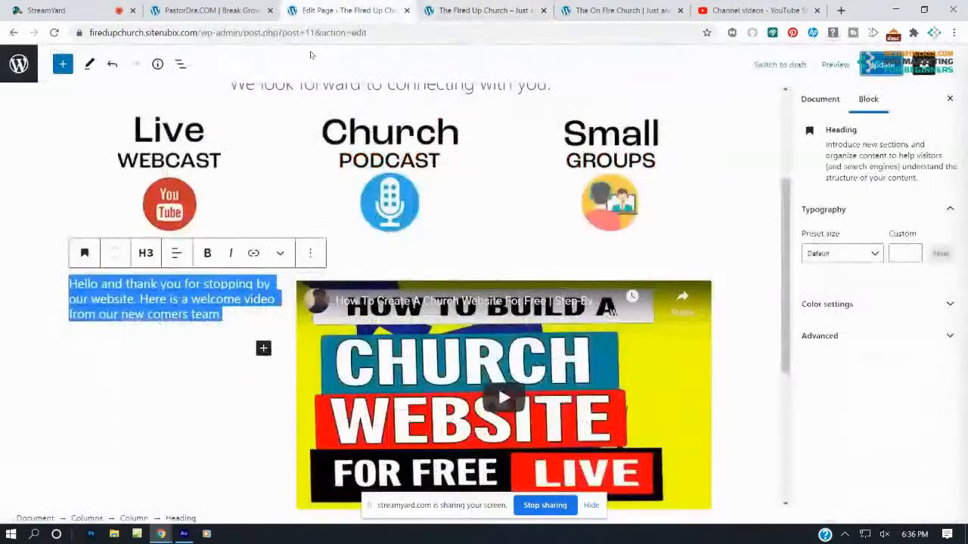
{"action": "left_click", "coordinate": [179, 176]}
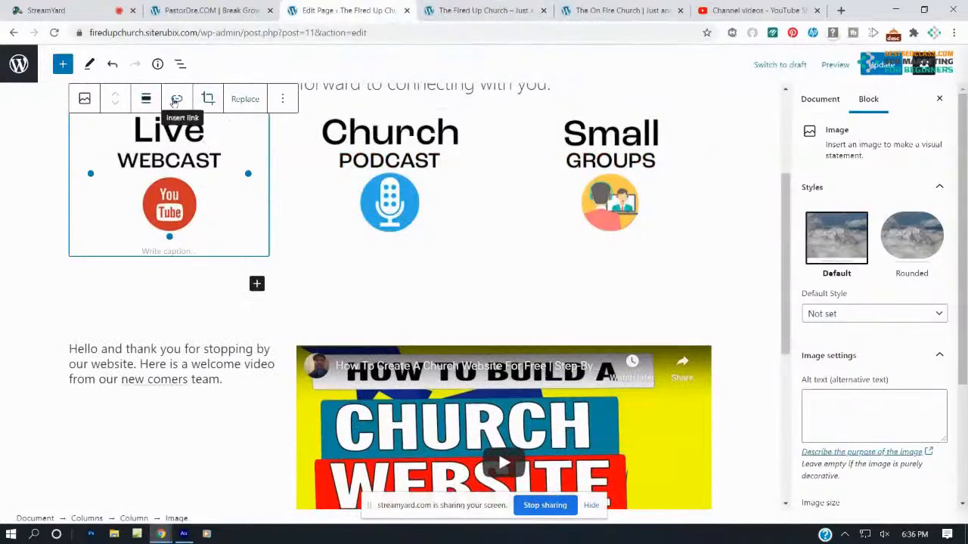
{"action": "left_click", "coordinate": [174, 102]}
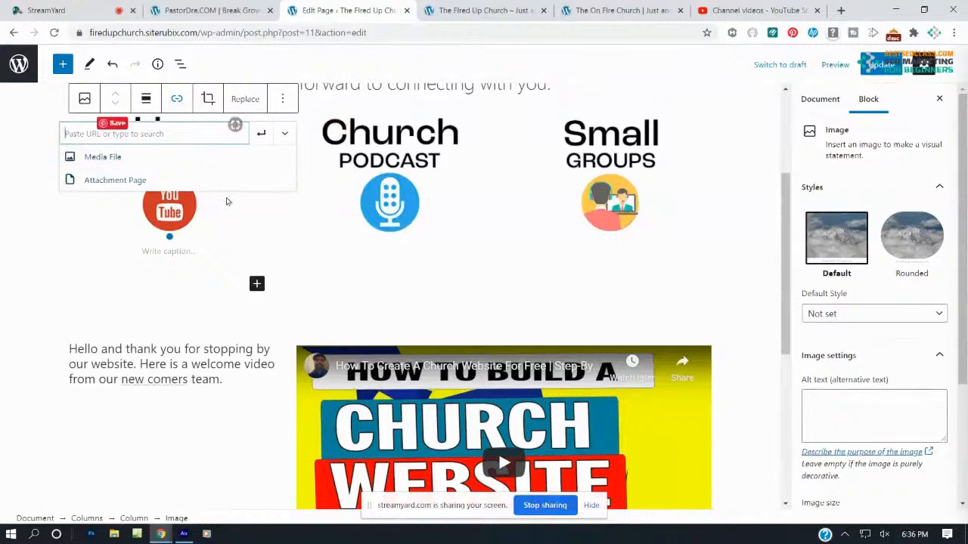
{"action": "left_click", "coordinate": [451, 7]}
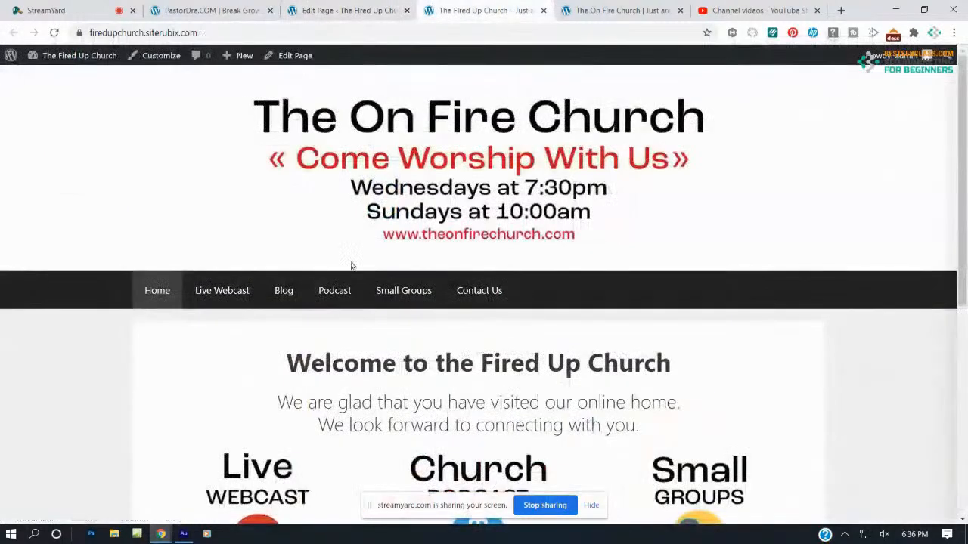
{"action": "left_click", "coordinate": [223, 296]}
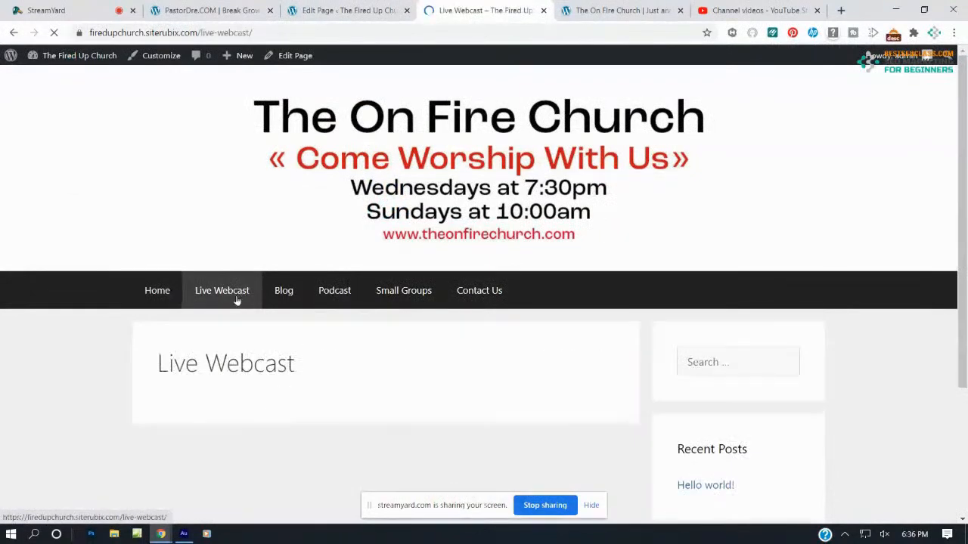
{"action": "left_click", "coordinate": [180, 32]}
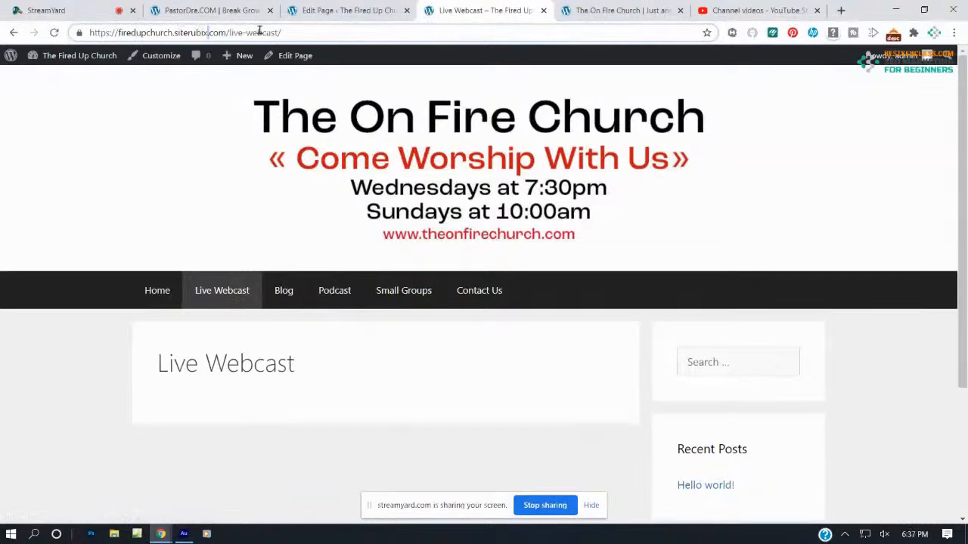
{"action": "left_click_drag", "start_coordinate": [282, 33], "coordinate": [87, 32]}
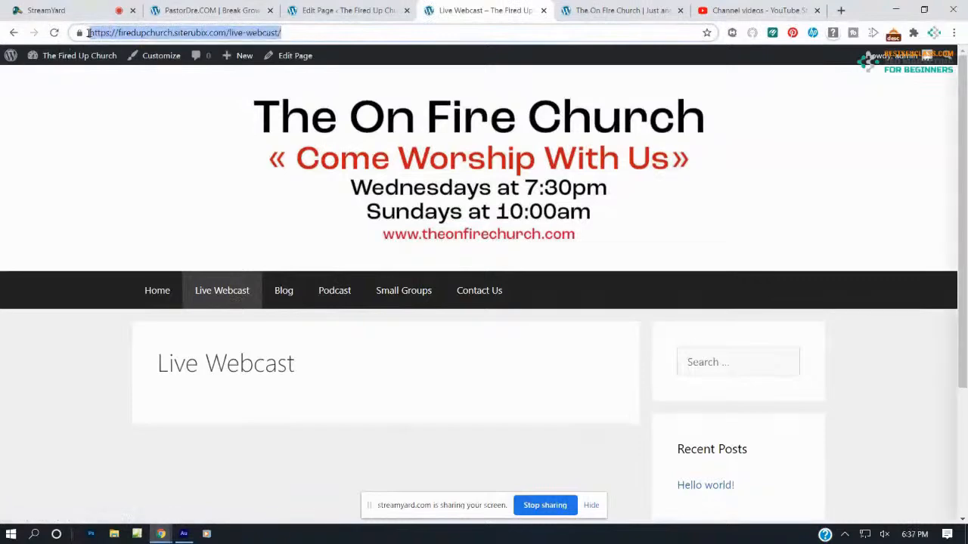
{"action": "right_click", "coordinate": [212, 282]}
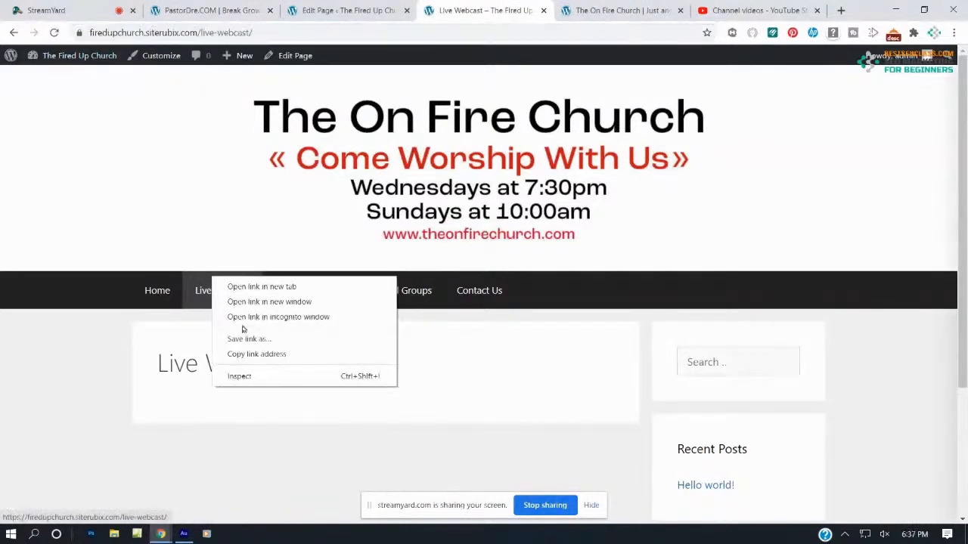
{"action": "left_click", "coordinate": [244, 354]}
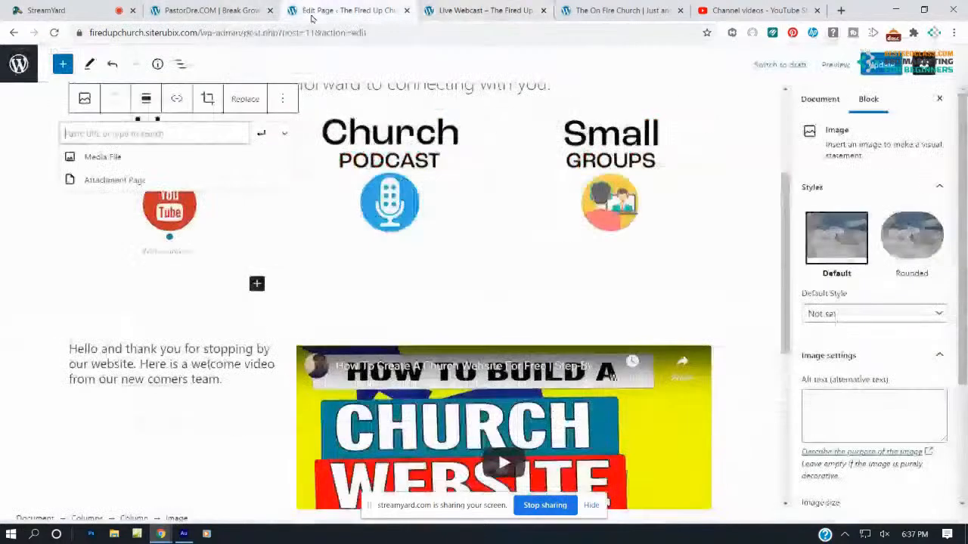
Paste firedupchurch.siterubix.com/live-webcast/ as the Live Webcast image's link and apply it
{"action": "left_click", "coordinate": [306, 10]}
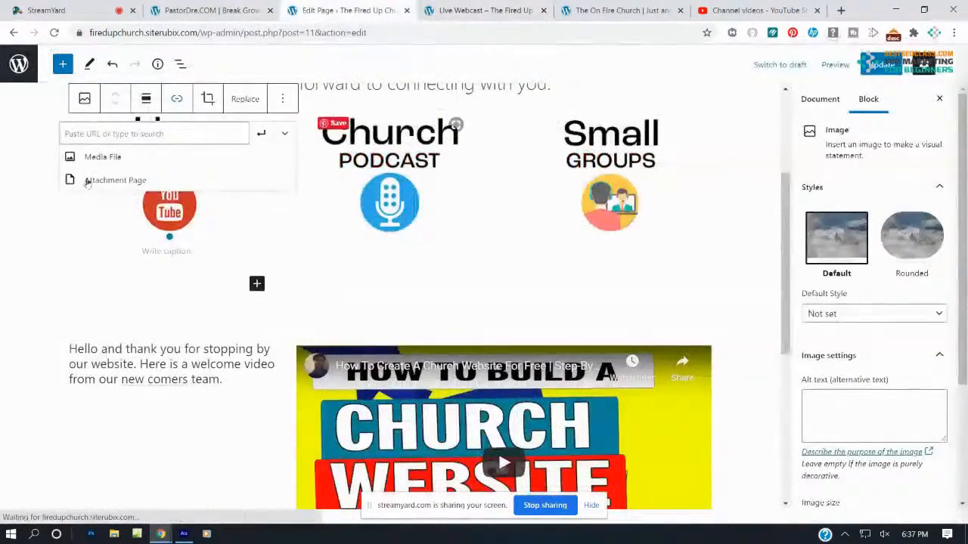
{"action": "key", "text": "ctrl+v"}
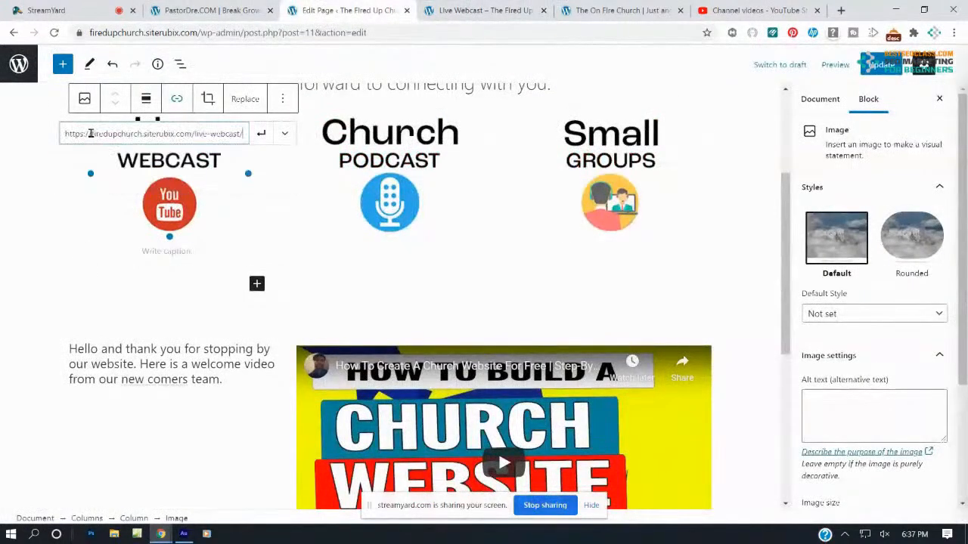
{"action": "left_click", "coordinate": [260, 133]}
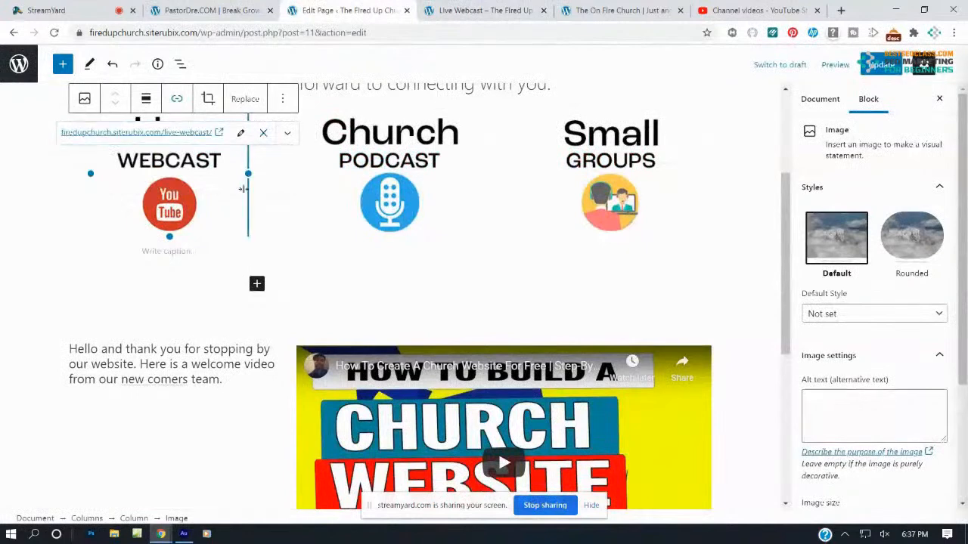
{"action": "left_click", "coordinate": [276, 234]}
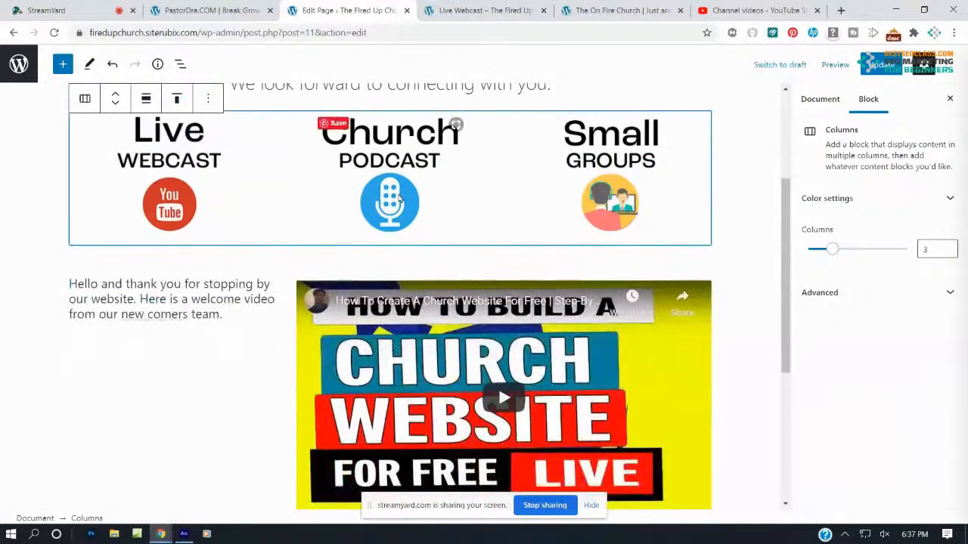
Link the Church Podcast image to the site's /podcast/ page address copied from the nav
{"action": "left_click", "coordinate": [393, 200]}
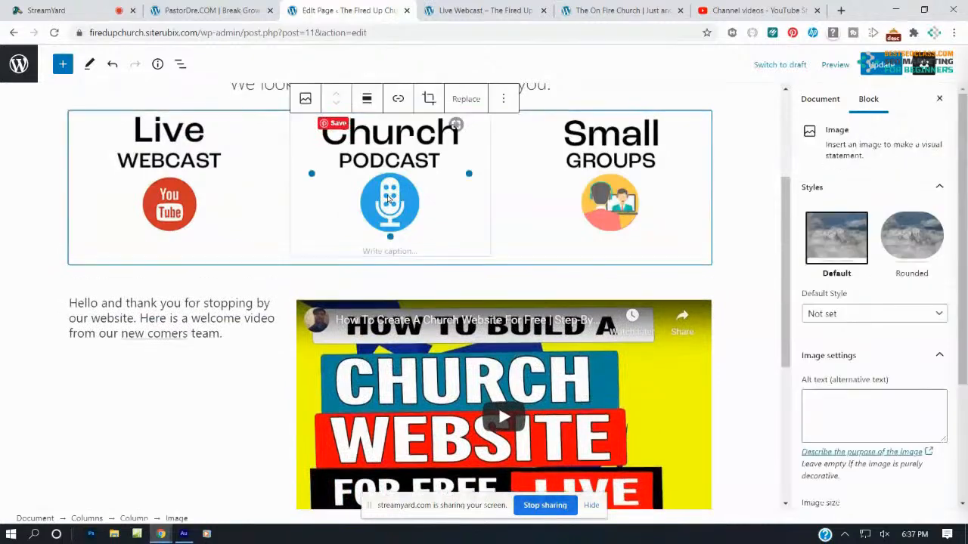
{"action": "left_click", "coordinate": [458, 10]}
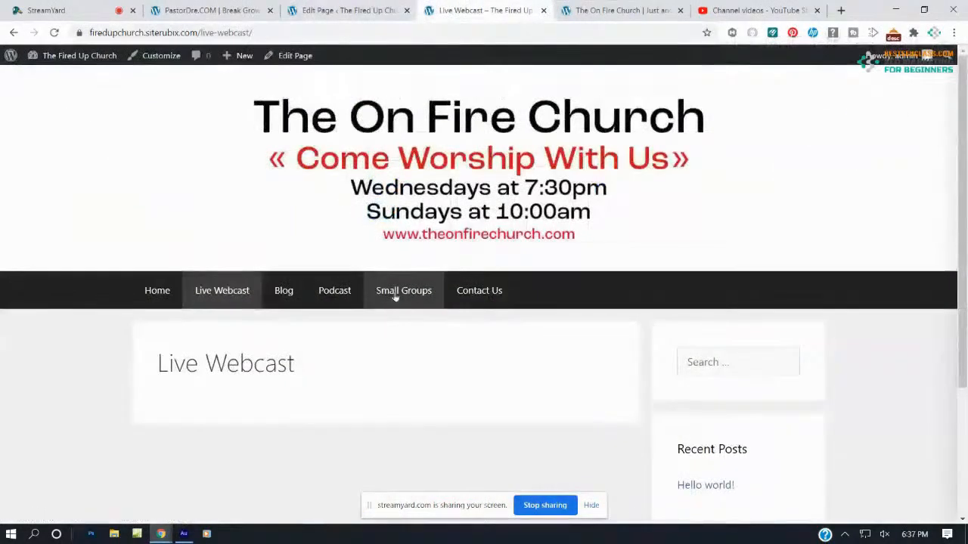
{"action": "right_click", "coordinate": [347, 287]}
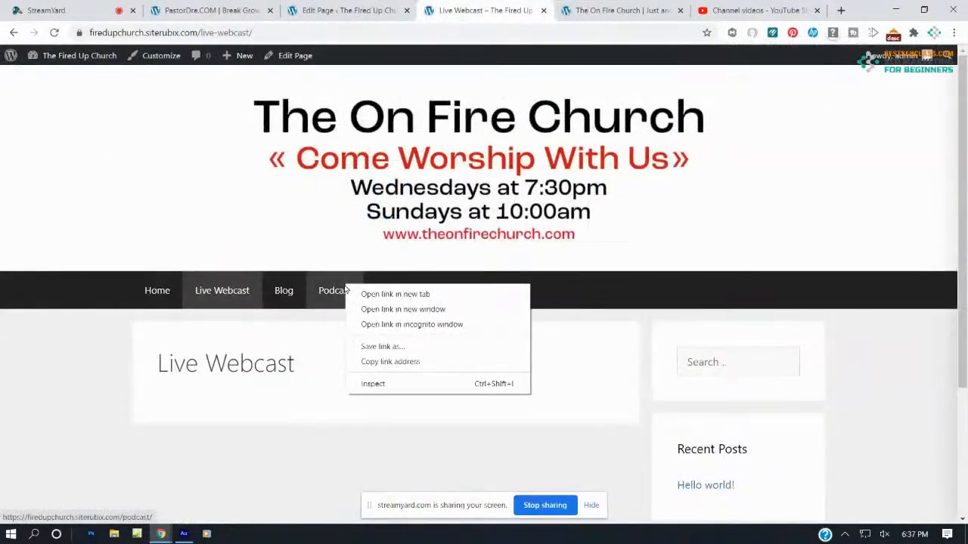
{"action": "left_click", "coordinate": [372, 362]}
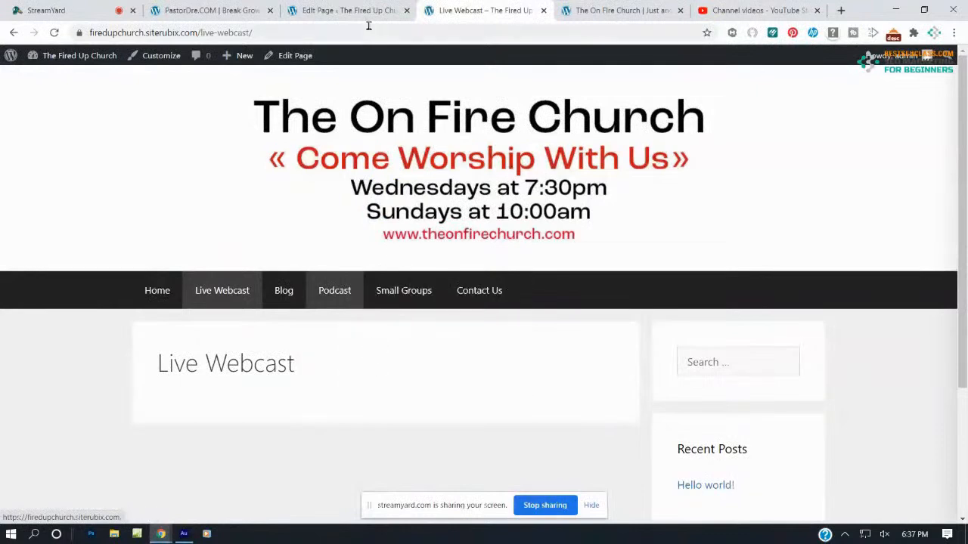
{"action": "left_click", "coordinate": [352, 11]}
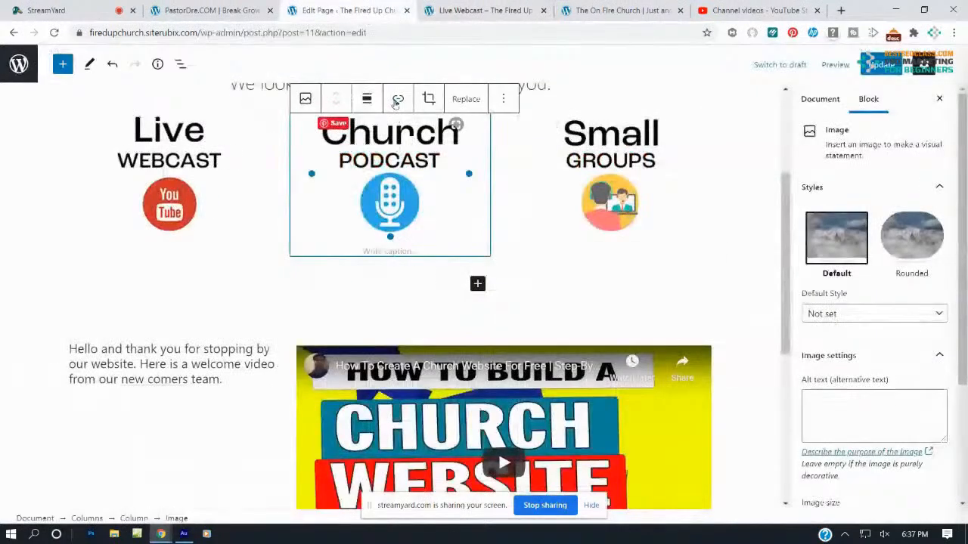
{"action": "left_click", "coordinate": [398, 98]}
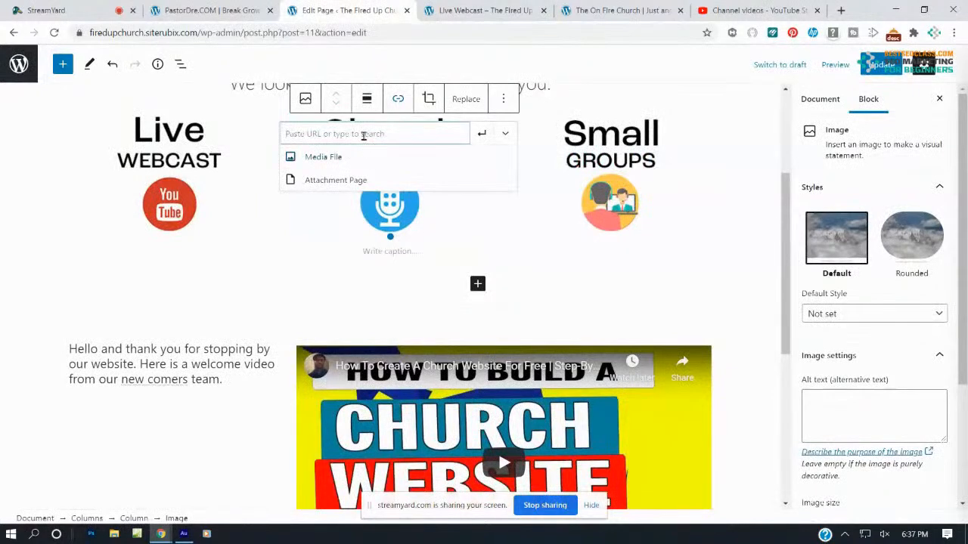
{"action": "left_click", "coordinate": [363, 134]}
{"action": "key", "text": "ctrl+v"}
{"action": "left_click", "coordinate": [482, 134]}
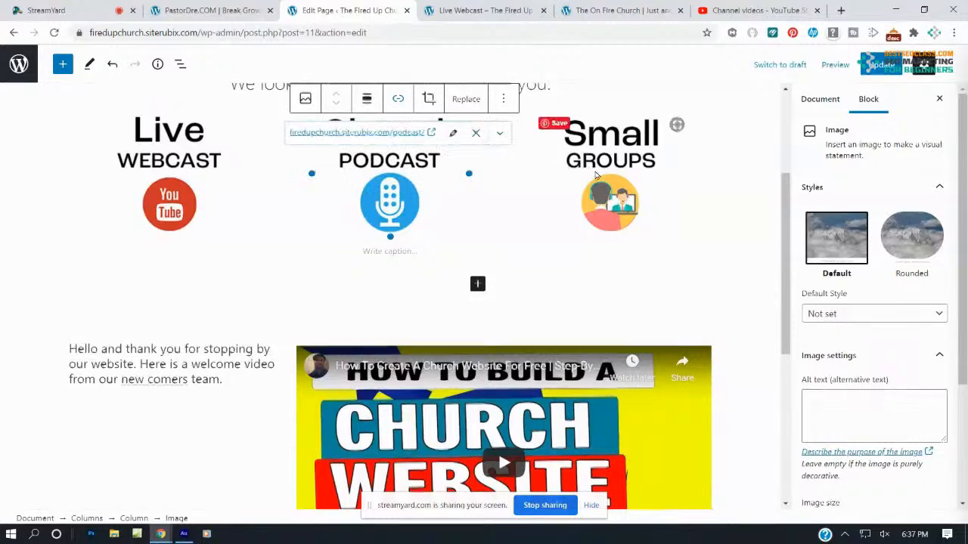
Link the Small Groups image to /small-groups/ and save the home page with Update
{"action": "left_click", "coordinate": [597, 177]}
{"action": "left_click", "coordinate": [512, 15]}
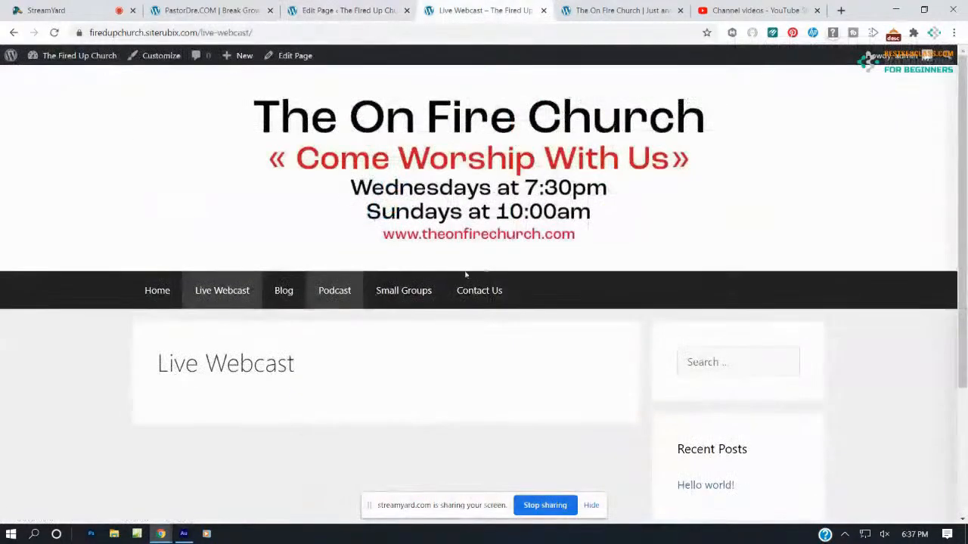
{"action": "right_click", "coordinate": [420, 291]}
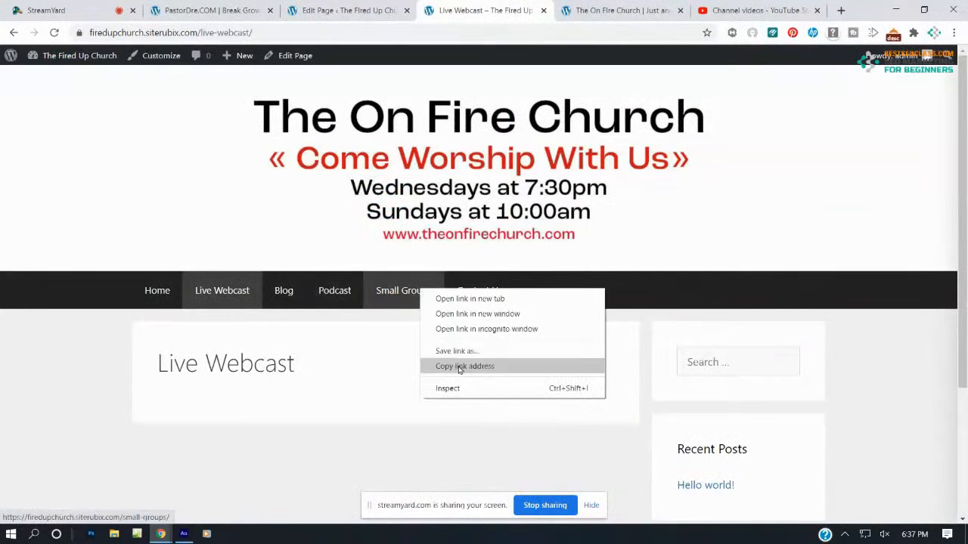
{"action": "left_click", "coordinate": [460, 366]}
{"action": "left_click", "coordinate": [363, 8]}
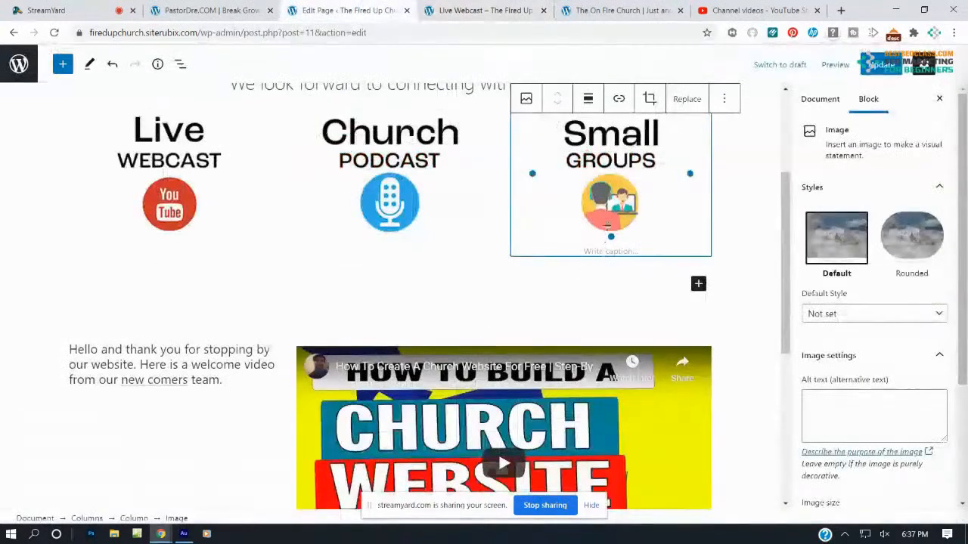
{"action": "left_click", "coordinate": [618, 101]}
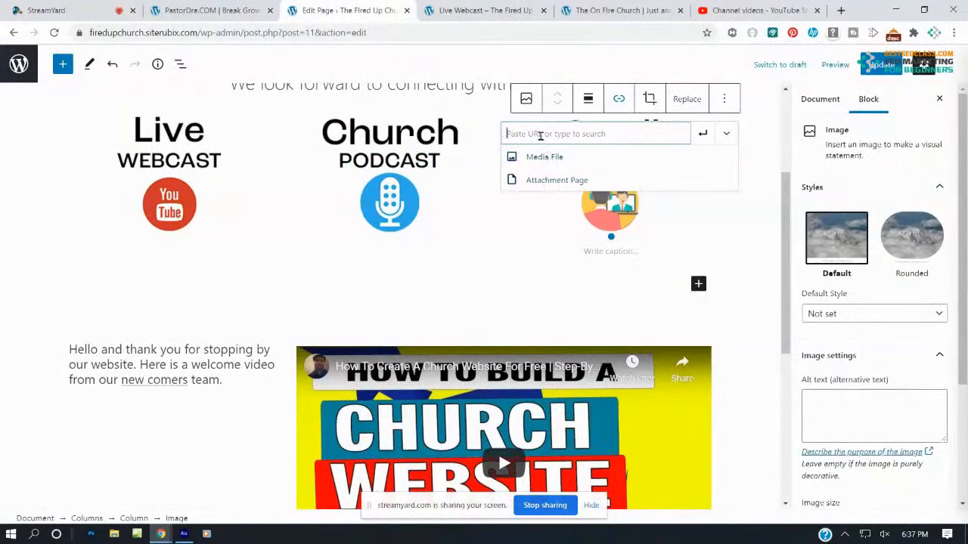
{"action": "key", "text": "ctrl+v"}
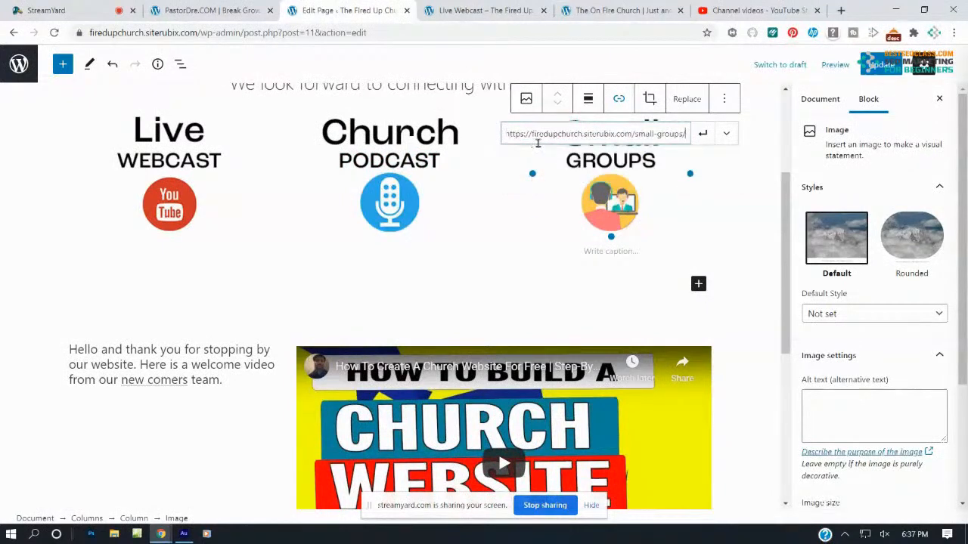
{"action": "left_click", "coordinate": [702, 138]}
{"action": "left_click", "coordinate": [876, 66]}
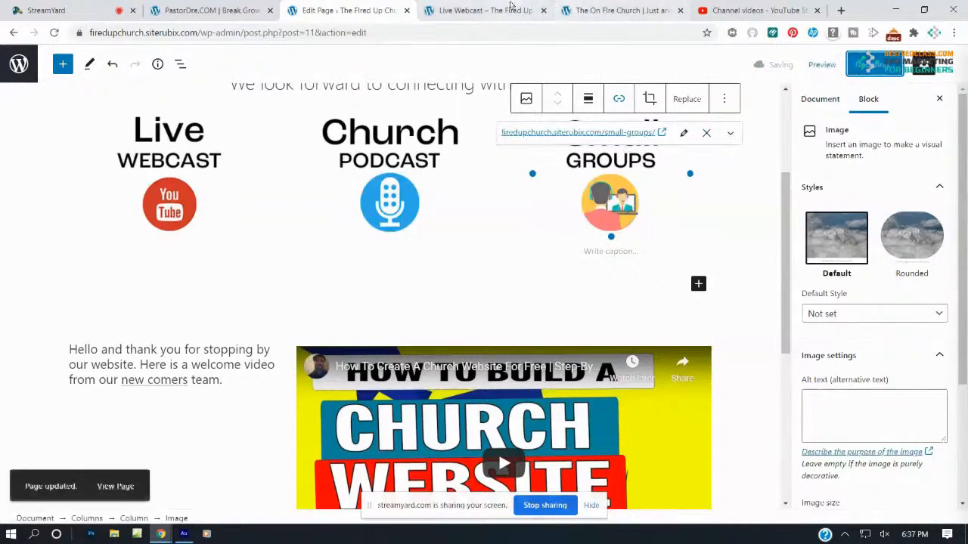
{"action": "left_click", "coordinate": [499, 10]}
Test the live site's Home, Live Webcast and Podcast image links, then return to the editor
{"action": "left_click", "coordinate": [54, 32]}
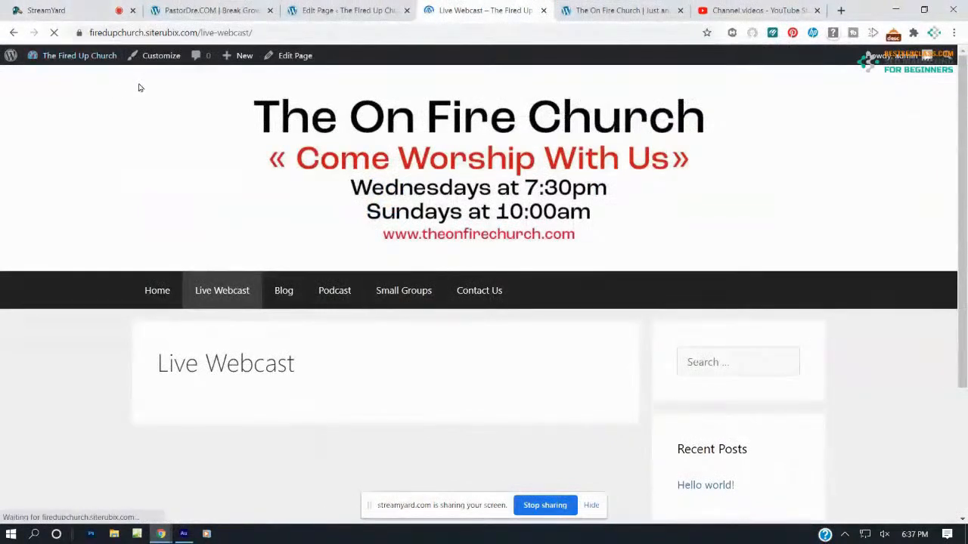
{"action": "left_click", "coordinate": [152, 293]}
{"action": "scroll", "coordinate": [223, 257], "scroll_direction": "down", "scroll_amount": 3}
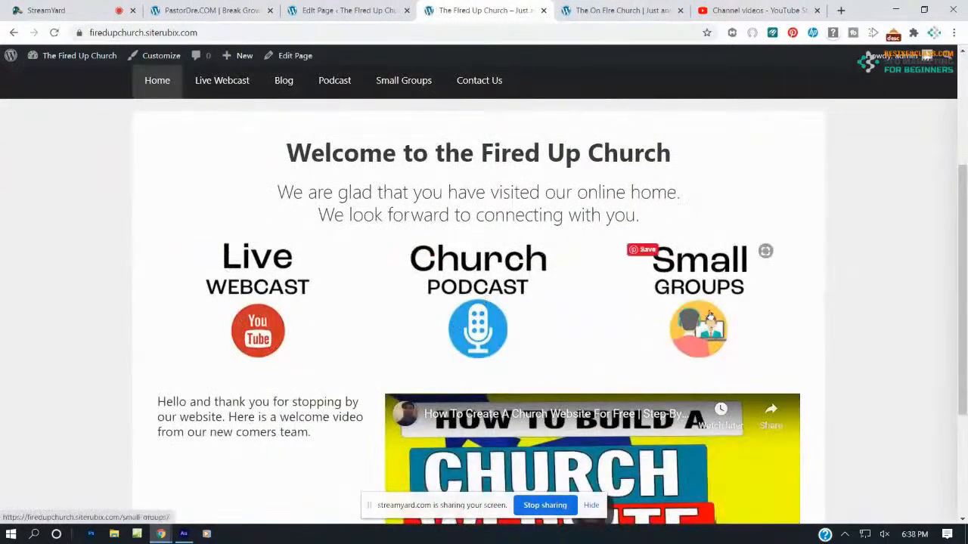
{"action": "left_click", "coordinate": [244, 289]}
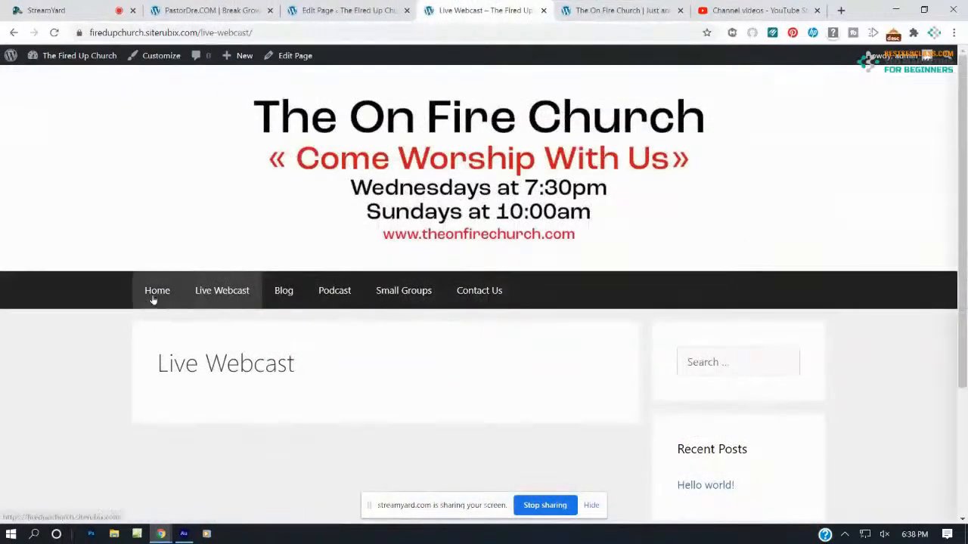
{"action": "scroll", "coordinate": [397, 312], "scroll_direction": "down", "scroll_amount": 6}
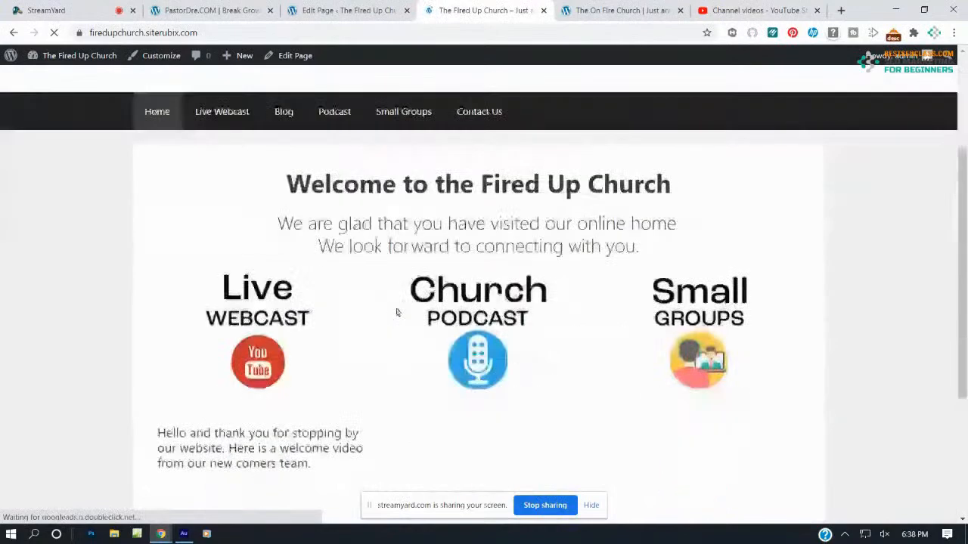
{"action": "left_click", "coordinate": [428, 243]}
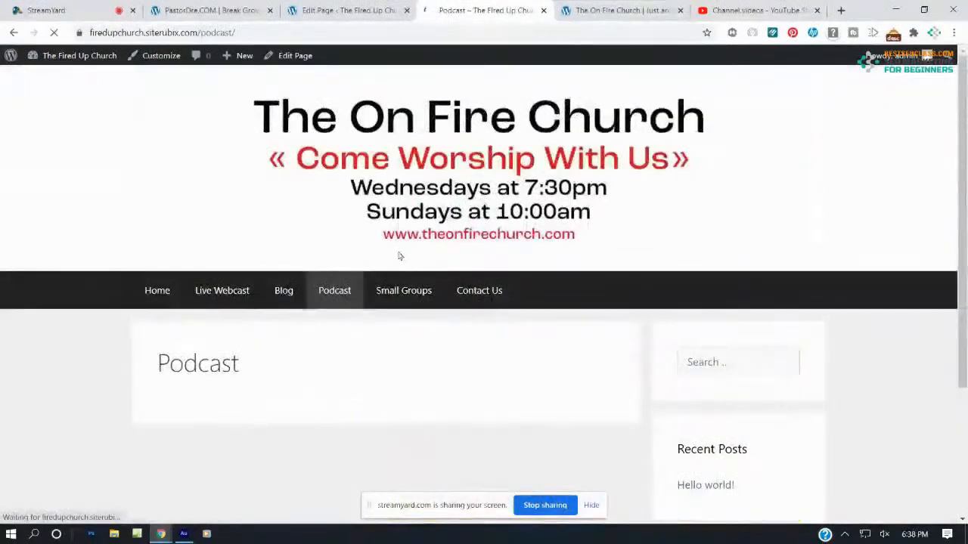
{"action": "left_click", "coordinate": [171, 290]}
{"action": "scroll", "coordinate": [244, 235], "scroll_direction": "down", "scroll_amount": 5}
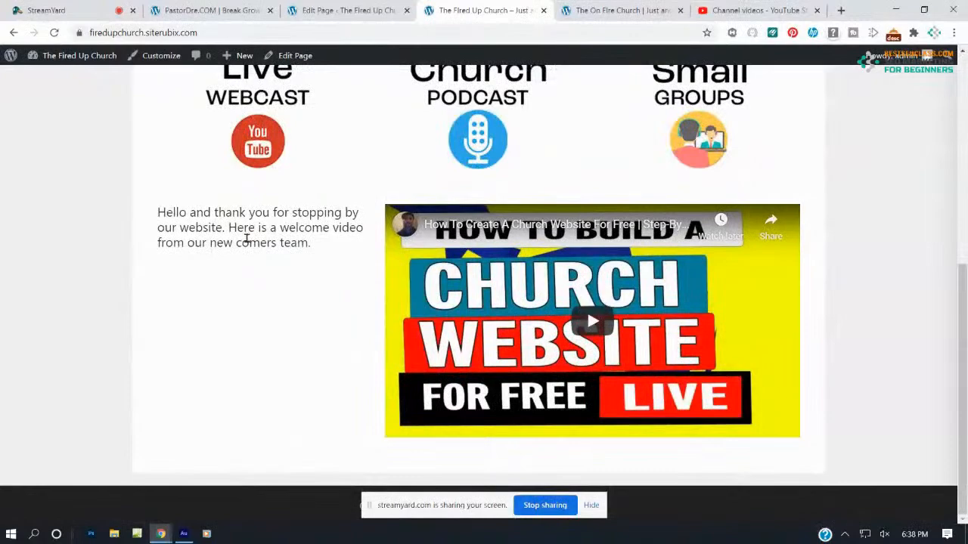
{"action": "scroll", "coordinate": [261, 244], "scroll_direction": "up", "scroll_amount": 4}
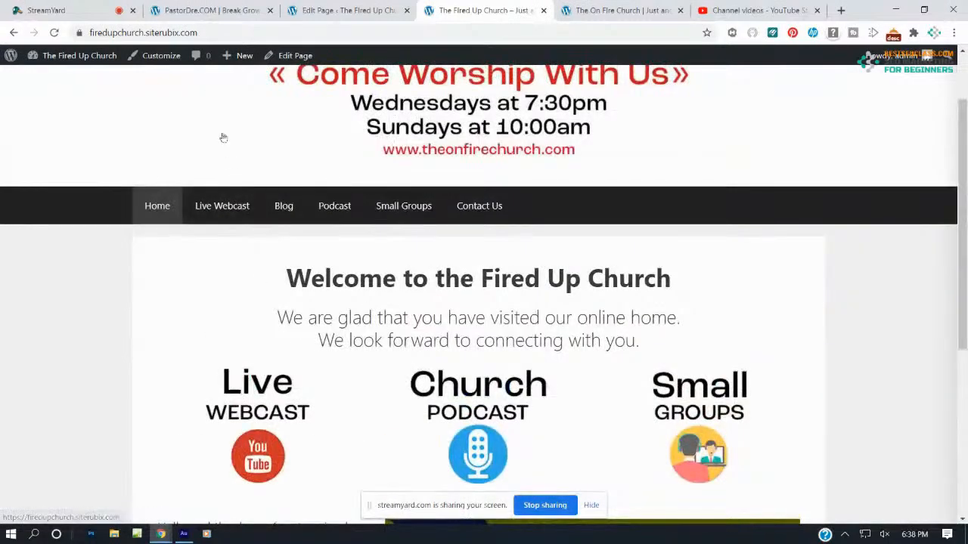
{"action": "left_click", "coordinate": [344, 9]}
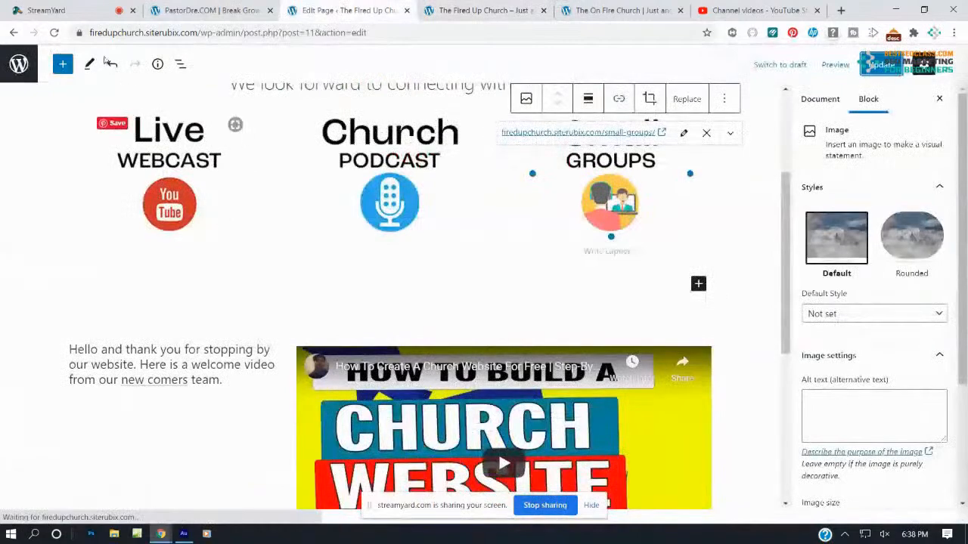
Open the Live Webcast page from All Pages in the block editor
{"action": "left_click", "coordinate": [14, 32]}
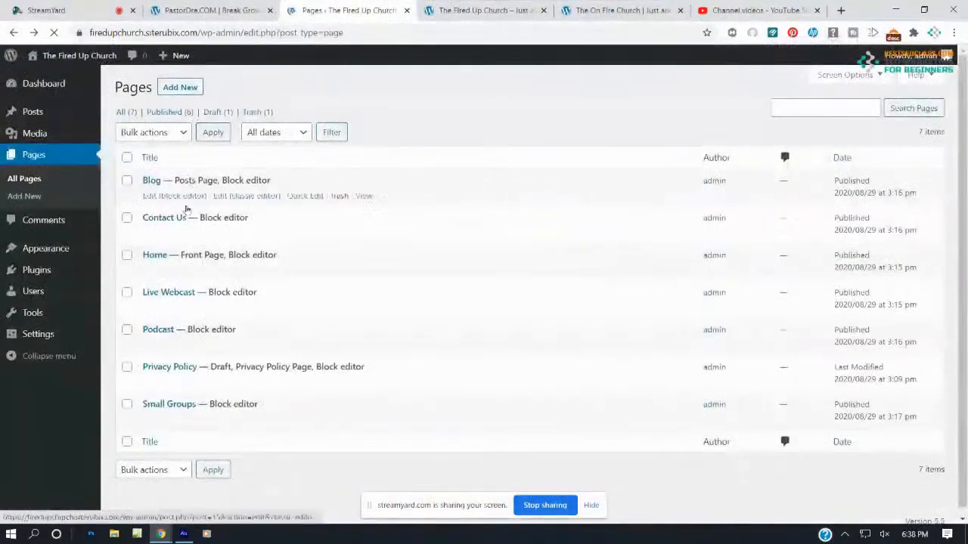
{"action": "mouse_move", "coordinate": [166, 296]}
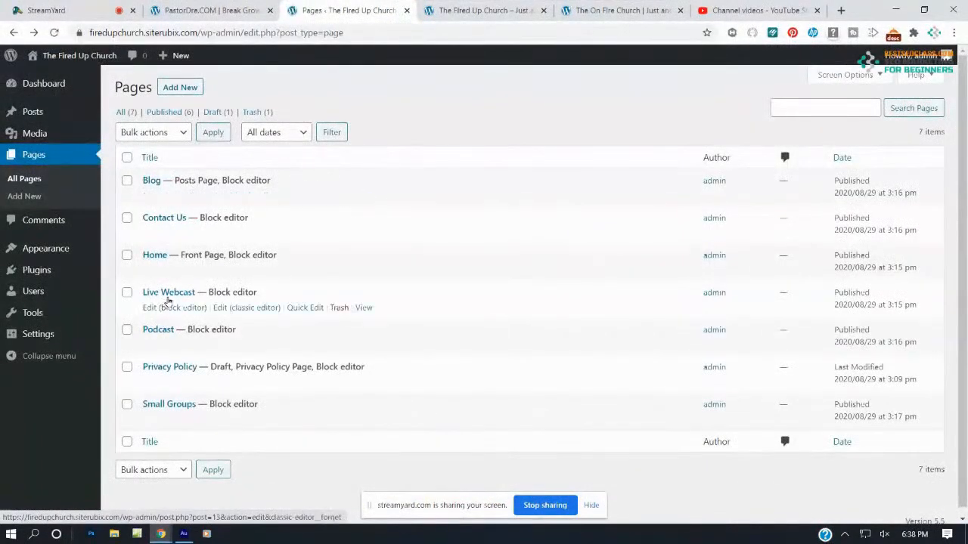
{"action": "left_click", "coordinate": [152, 309]}
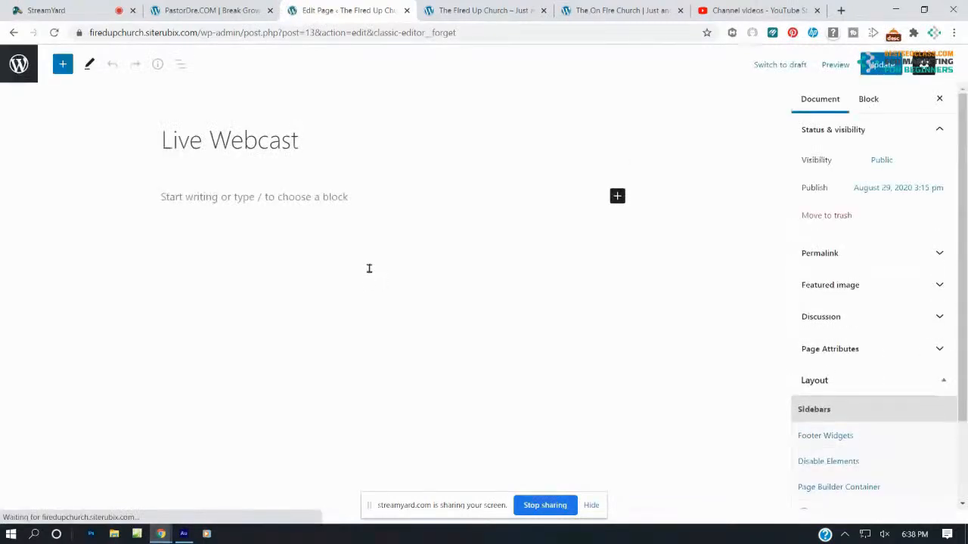
Type the welcome line with Sunday Morning 9:00 and Thursday Nights 7:30 service times
{"action": "left_click", "coordinate": [255, 197]}
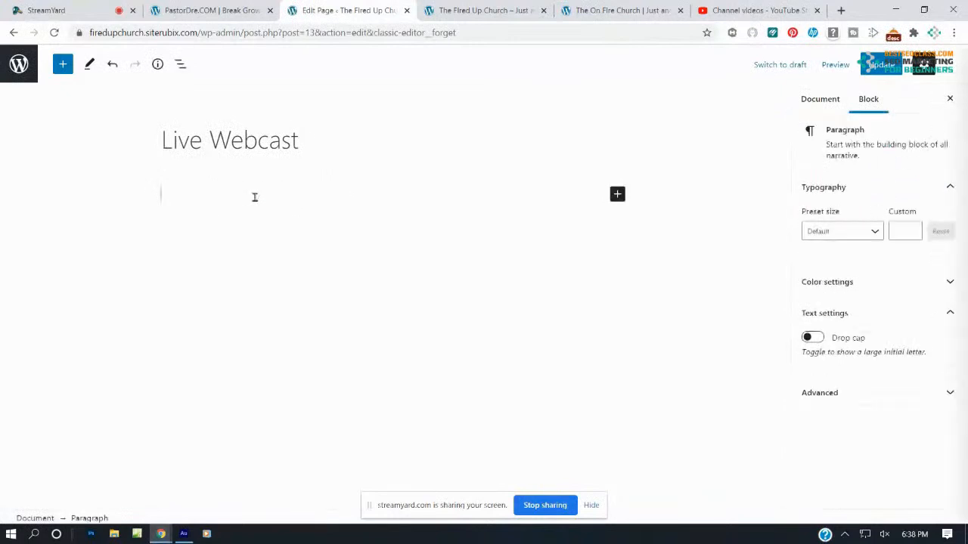
{"action": "left_click", "coordinate": [53, 203]}
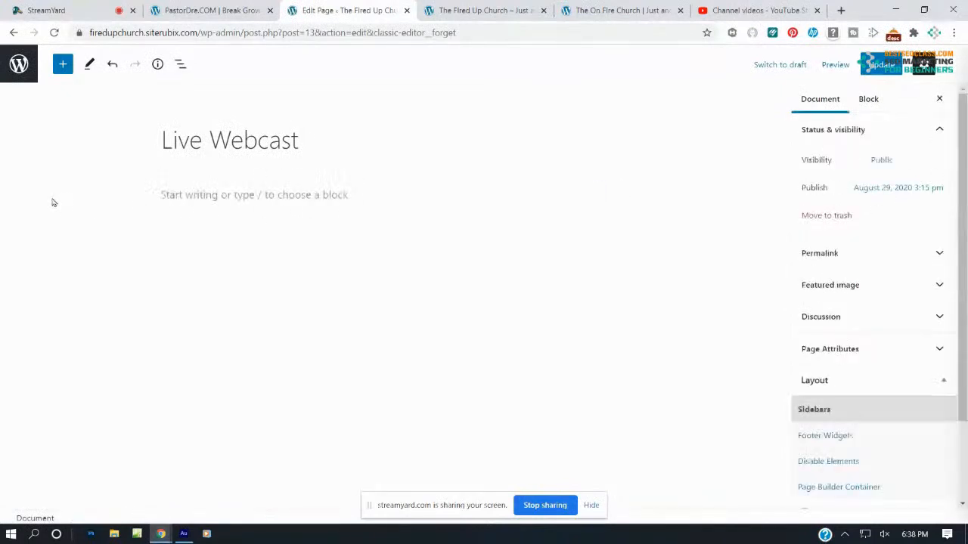
{"action": "left_click", "coordinate": [210, 192]}
{"action": "type", "text": "w"}
{"action": "key", "text": "BackSpace"}
{"action": "type", "text": "Welcome to our live Webcast"}
{"action": "key", "text": "BackSpace"}
{"action": "key", "text": "BackSpace"}
{"action": "key", "text": "BackSpace"}
{"action": "type", "text": "ast. The ties"}
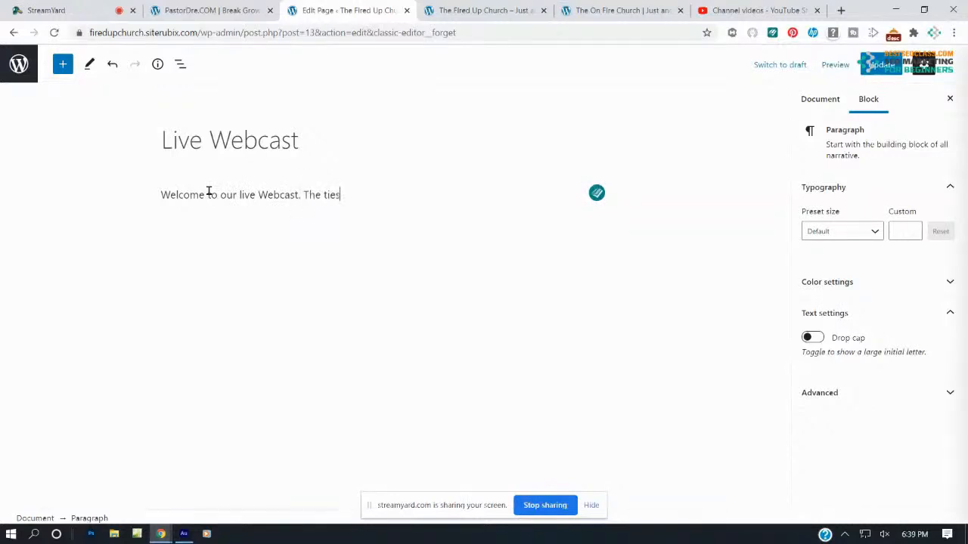
{"action": "key", "text": "BackSpace"}
{"action": "key", "text": "BackSpace"}
{"action": "type", "text": "mes of our service"}
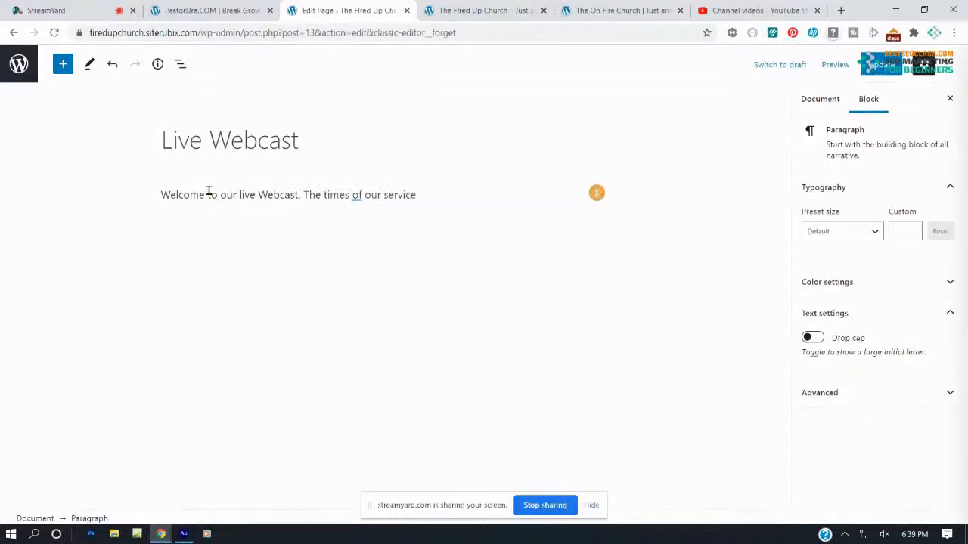
{"action": "type", "text": "s are 9:00am"}
{"action": "key", "text": "BackSpace"}
{"action": "key", "text": "BackSpace"}
{"action": "key", "text": "BackSpace"}
{"action": "key", "text": "BackSpace"}
{"action": "key", "text": "BackSpace"}
{"action": "key", "text": "BackSpace"}
{"action": "type", "text": "Sunday Morn"}
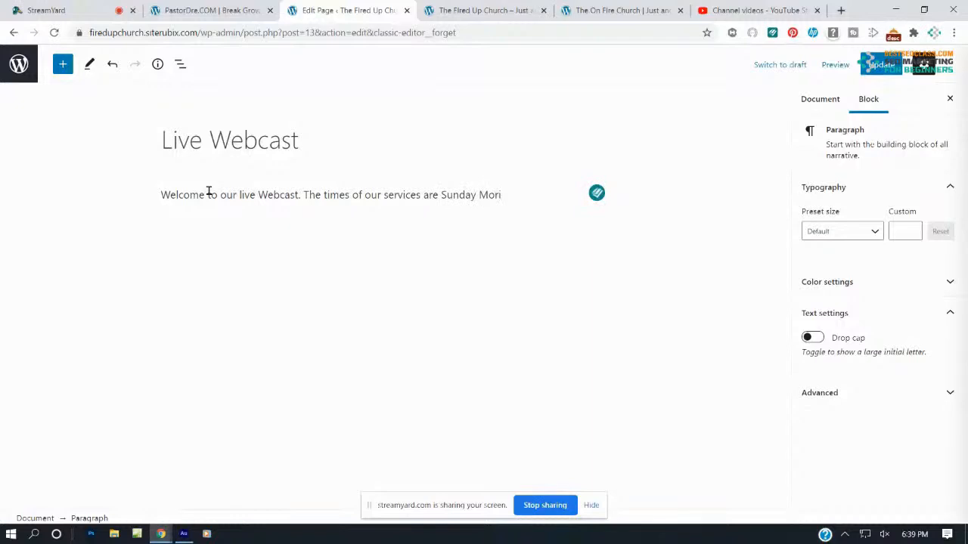
{"action": "type", "text": "ing at "}
{"action": "type", "text": "9:"}
{"action": "type", "text": "00"}
{"action": "type", "text": " Ad"}
{"action": "type", "text": " and"}
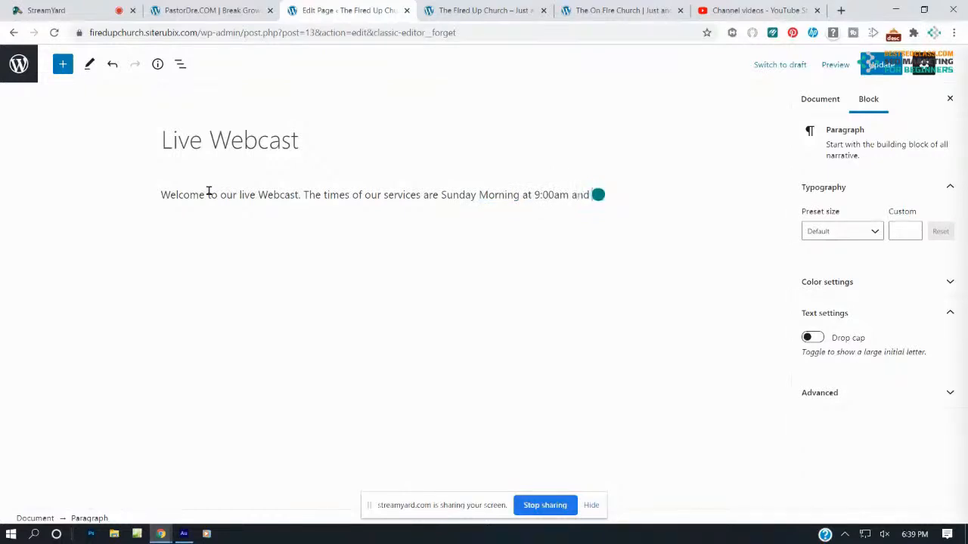
{"action": "type", "text": " Thursday Nights a"}
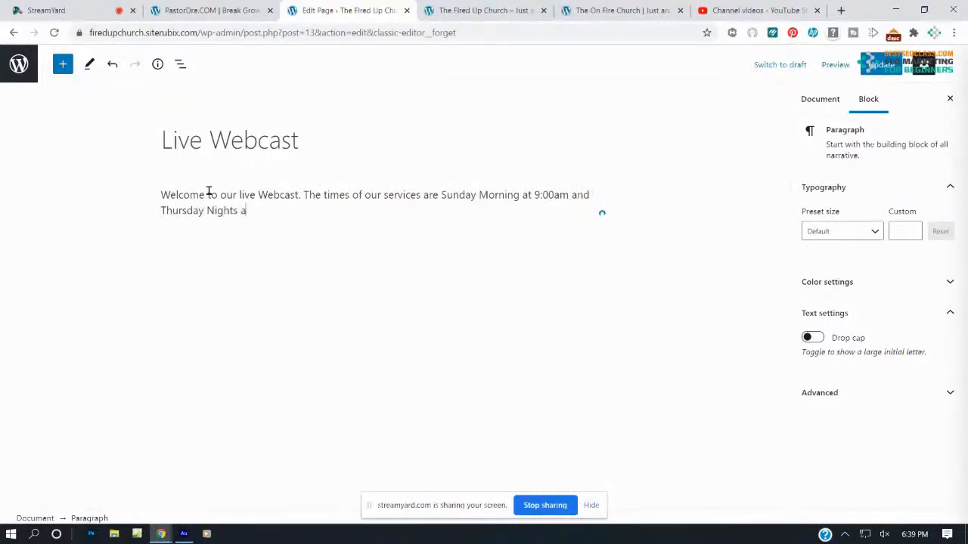
{"action": "type", "text": "t 7:30pm"}
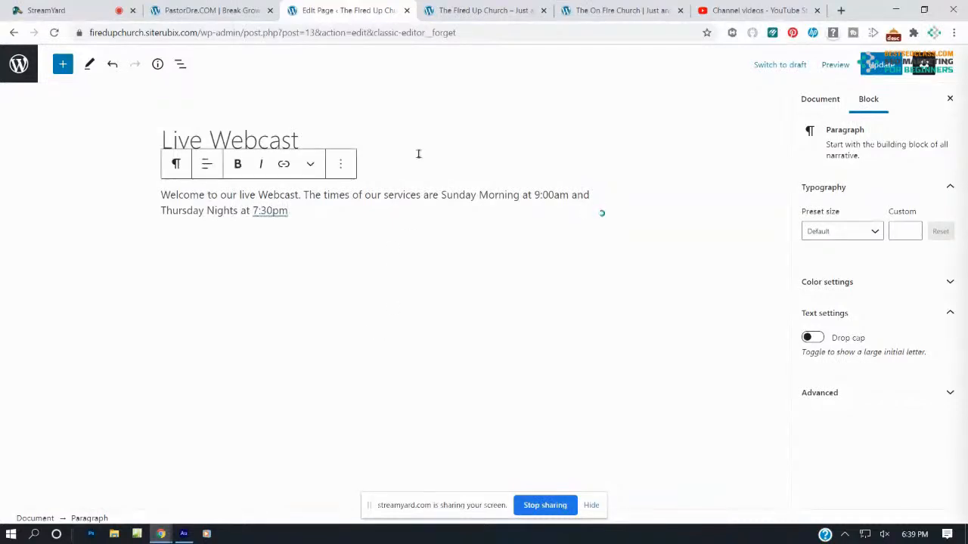
Break the Sunday and Thursday service times into their own paragraphs, leaving the block type unchanged
{"action": "left_click", "coordinate": [440, 194]}
{"action": "key", "text": "Return"}
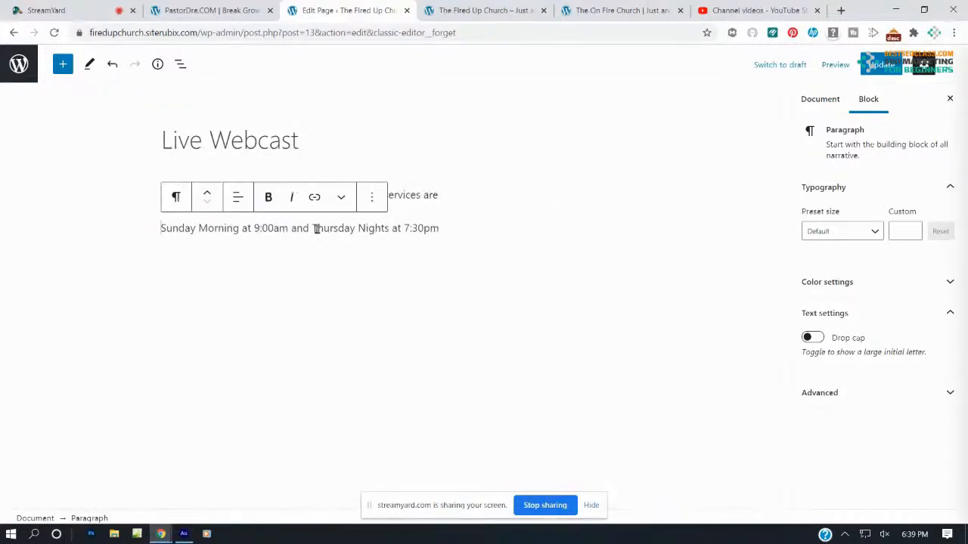
{"action": "left_click", "coordinate": [313, 228]}
{"action": "key", "text": "Return"}
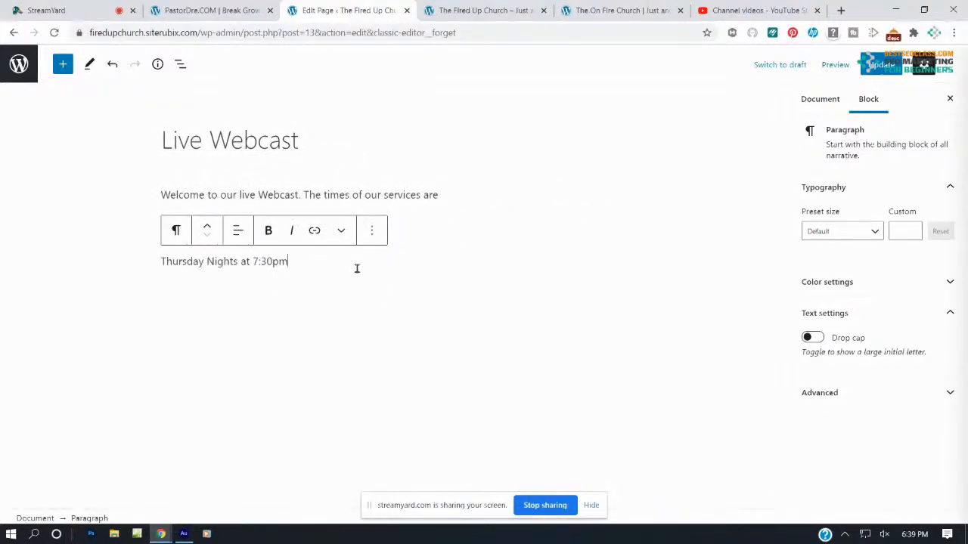
{"action": "left_click_drag", "start_coordinate": [307, 261], "coordinate": [167, 195]}
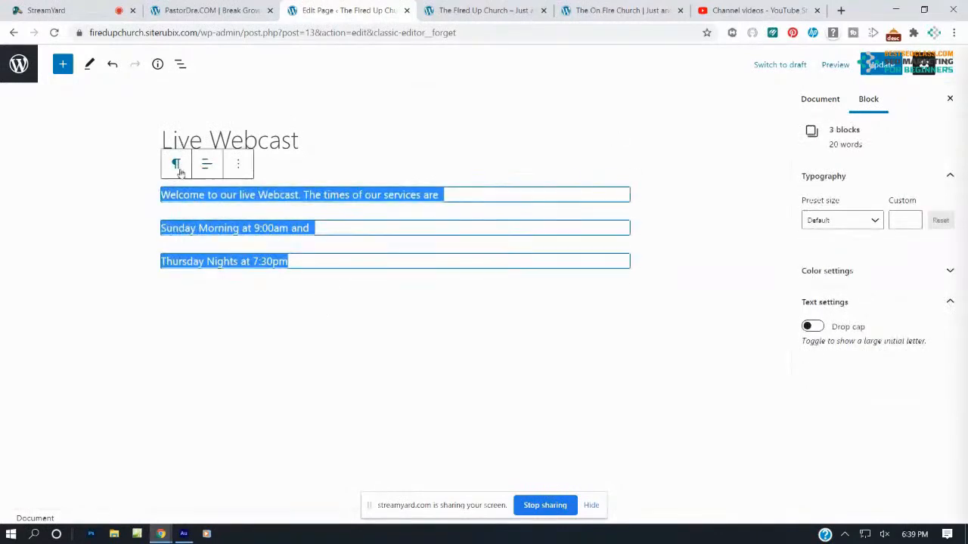
{"action": "left_click", "coordinate": [176, 163]}
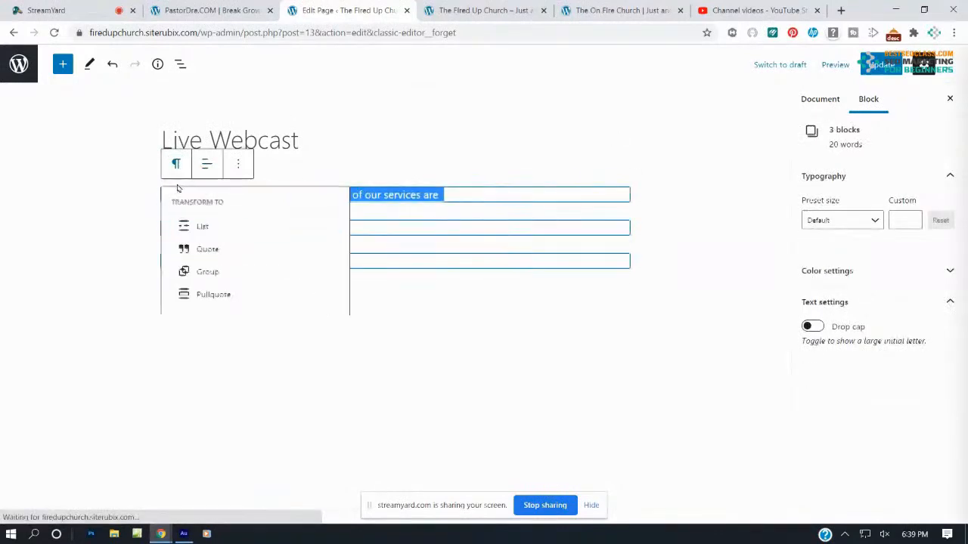
{"action": "left_click", "coordinate": [318, 174]}
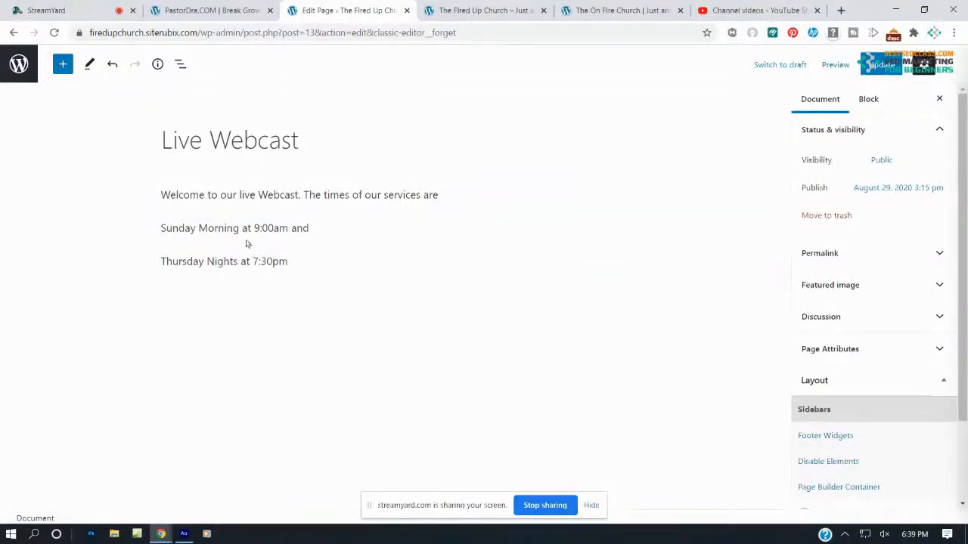
Remove the trailing 'and' and merge the service-time lines back into the welcome paragraph
{"action": "left_click", "coordinate": [317, 226]}
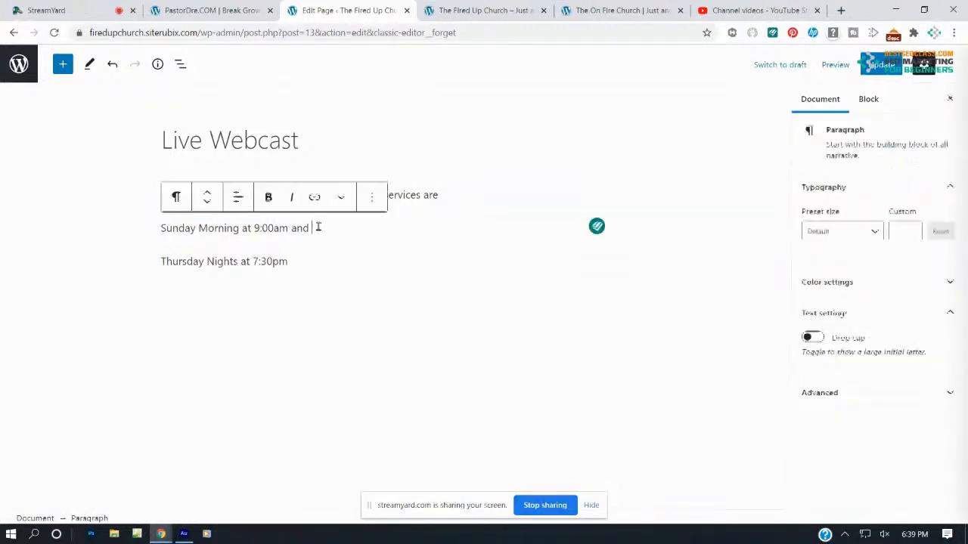
{"action": "key", "text": "BackSpace"}
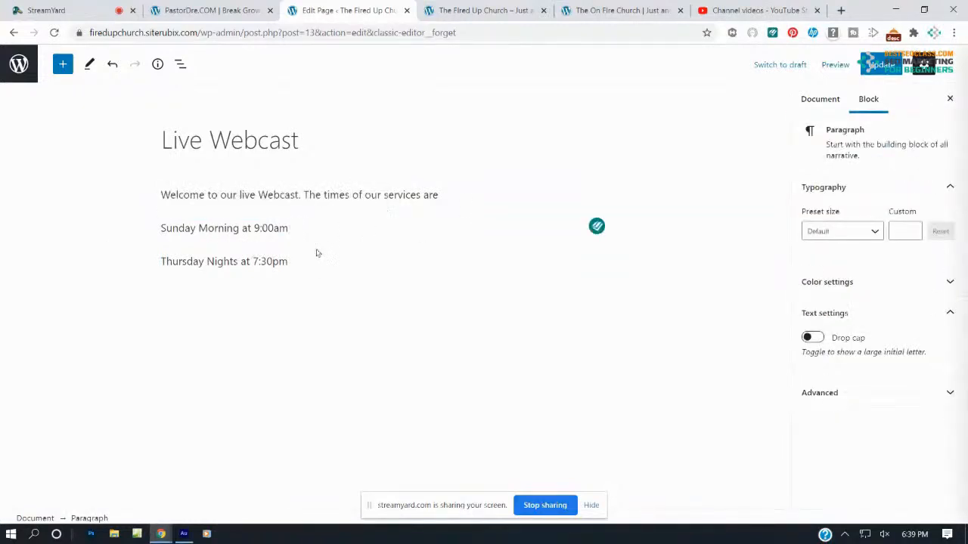
{"action": "left_click", "coordinate": [296, 263]}
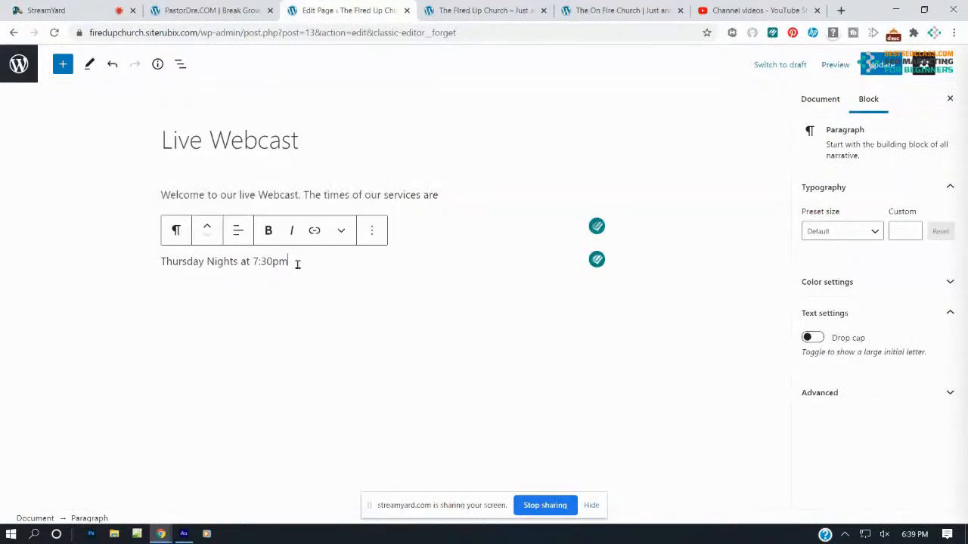
{"action": "left_click", "coordinate": [317, 230]}
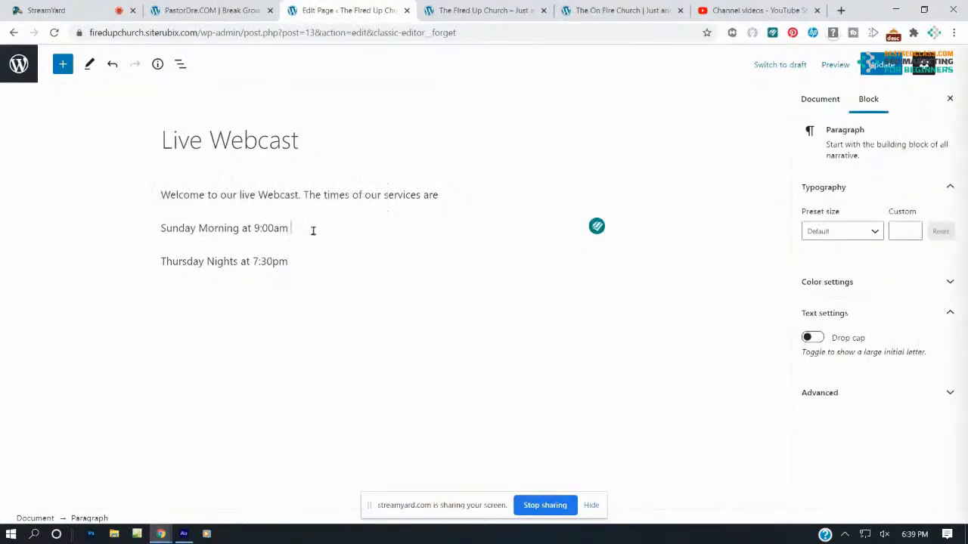
{"action": "key", "text": "Delete"}
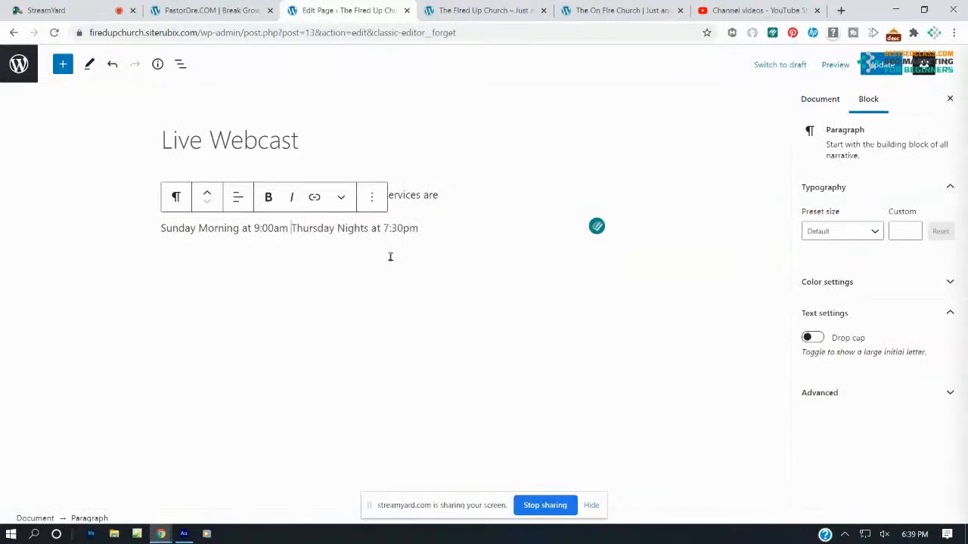
{"action": "left_click", "coordinate": [443, 195]}
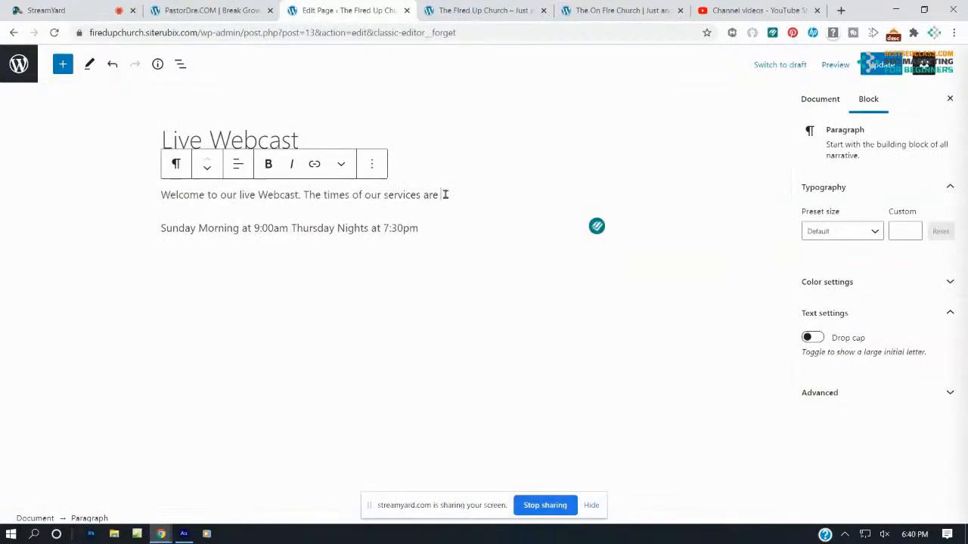
{"action": "key", "text": "Delete"}
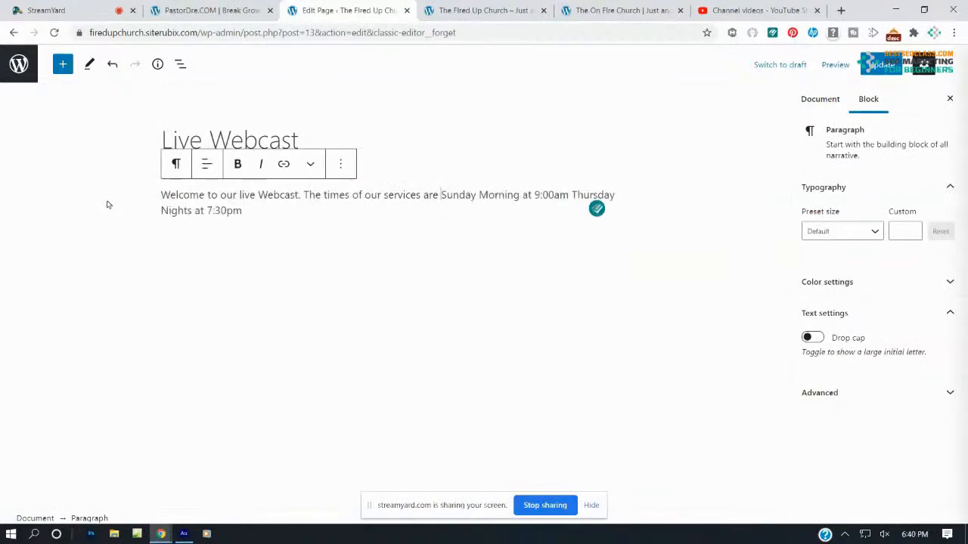
Make the paragraph bold and centred, move service times to a new line, and save
{"action": "left_click_drag", "start_coordinate": [240, 211], "coordinate": [156, 201]}
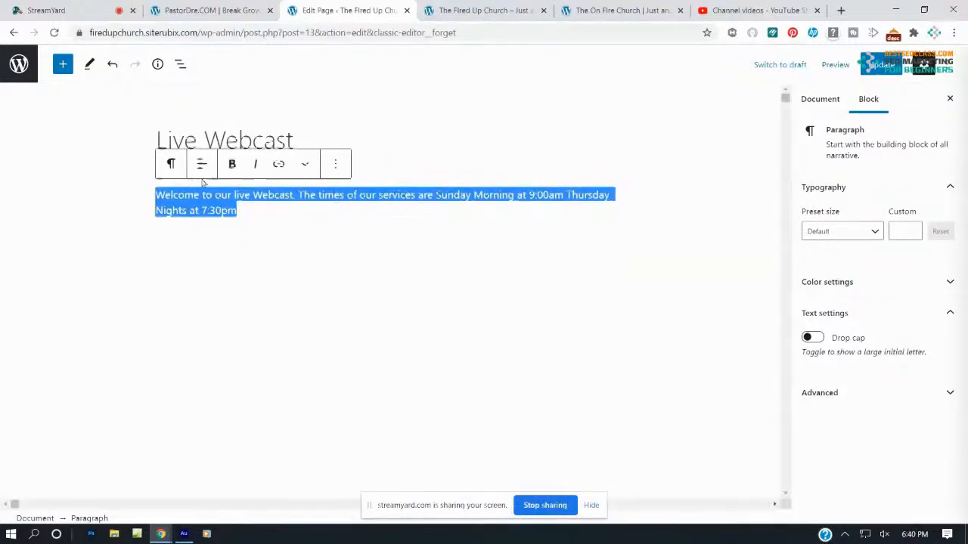
{"action": "left_click", "coordinate": [237, 164]}
{"action": "left_click", "coordinate": [209, 164]}
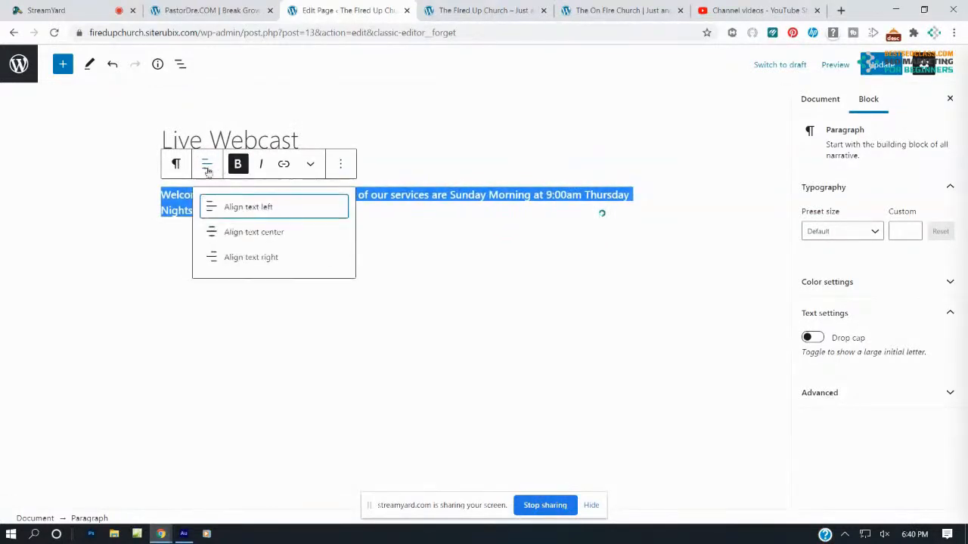
{"action": "left_click", "coordinate": [237, 237]}
{"action": "left_click", "coordinate": [469, 301]}
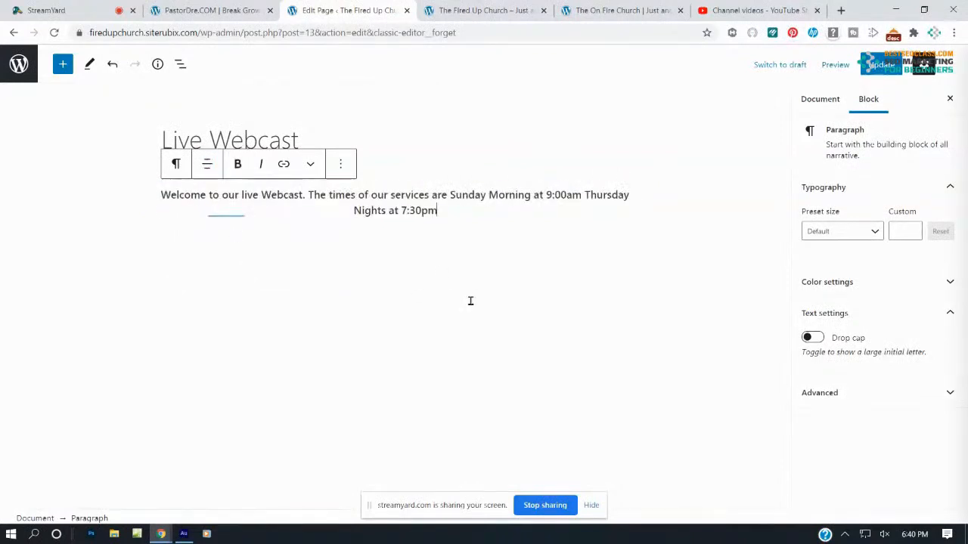
{"action": "triple_click", "coordinate": [451, 199]}
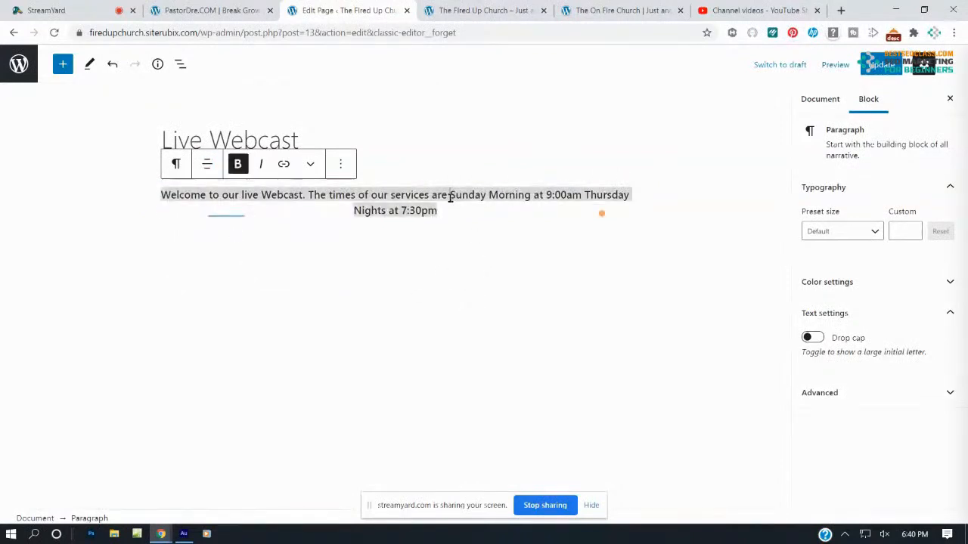
{"action": "left_click", "coordinate": [450, 198]}
{"action": "key", "text": "Return"}
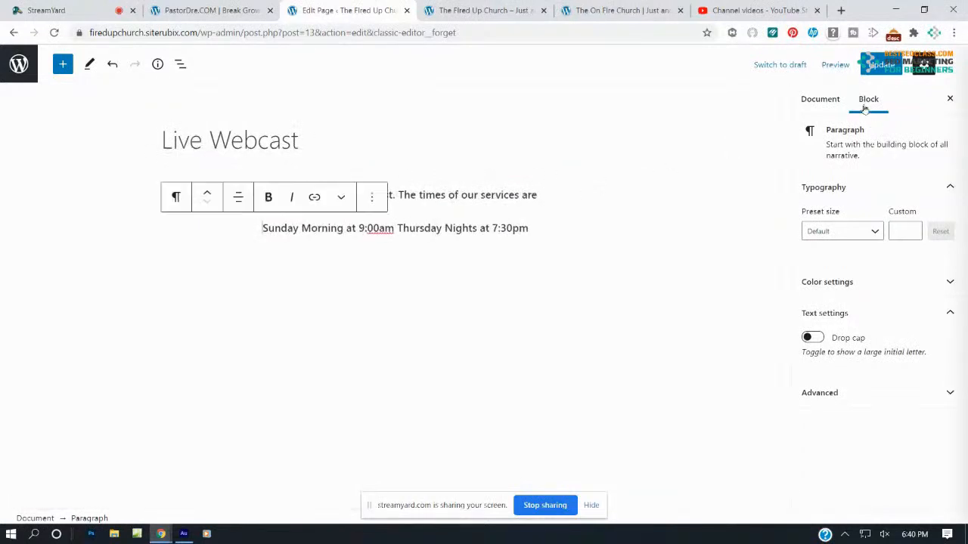
{"action": "left_click", "coordinate": [877, 70]}
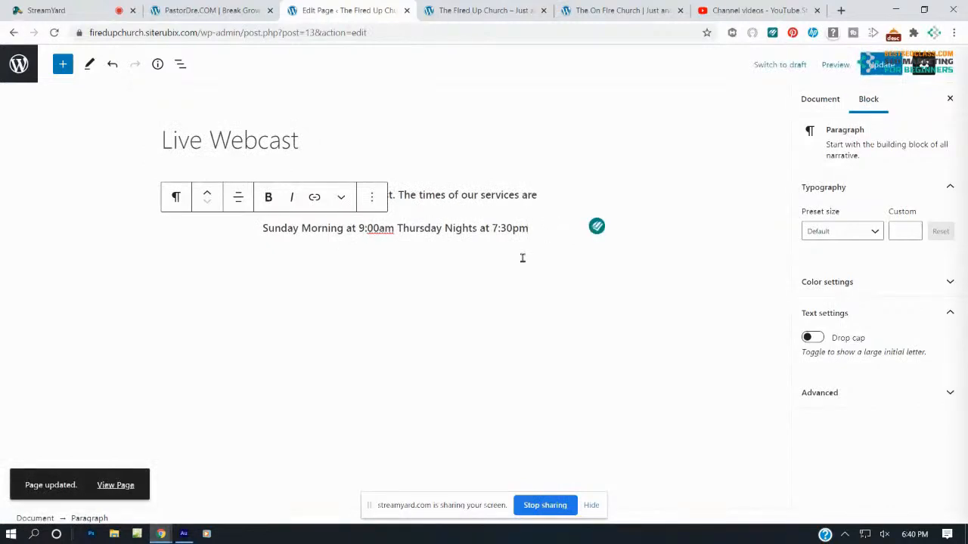
Insert an empty YouTube embed block found by searching 'vi' below the service times
{"action": "left_click", "coordinate": [63, 64]}
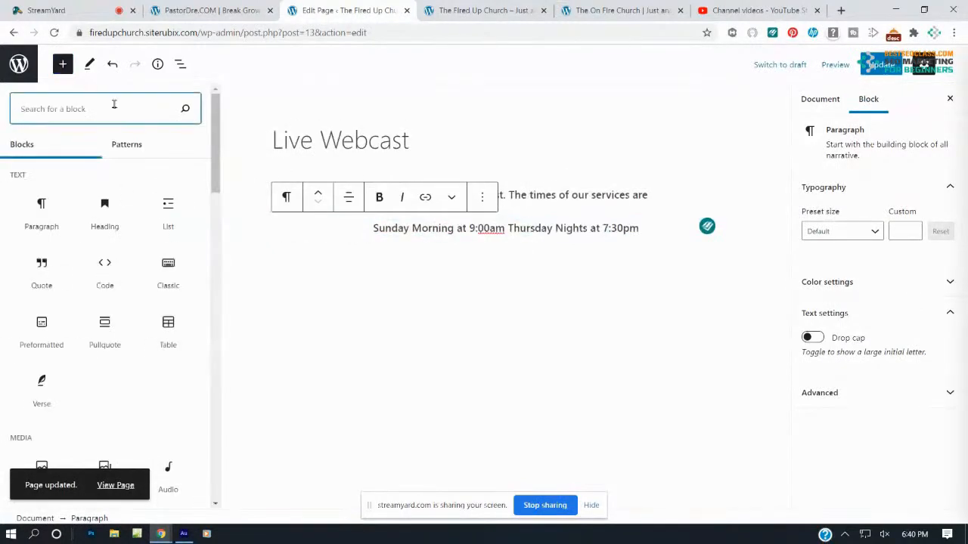
{"action": "type", "text": "vid"}
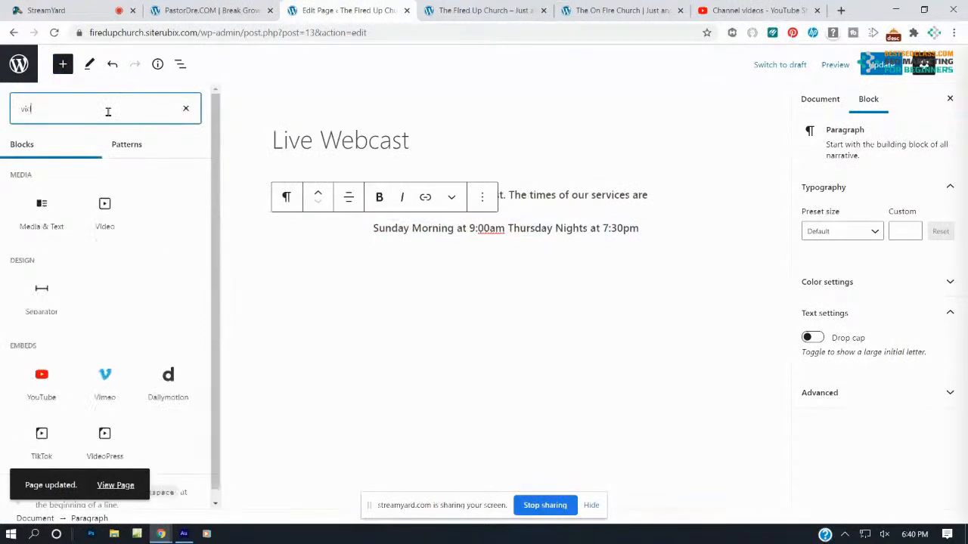
{"action": "left_click", "coordinate": [42, 394]}
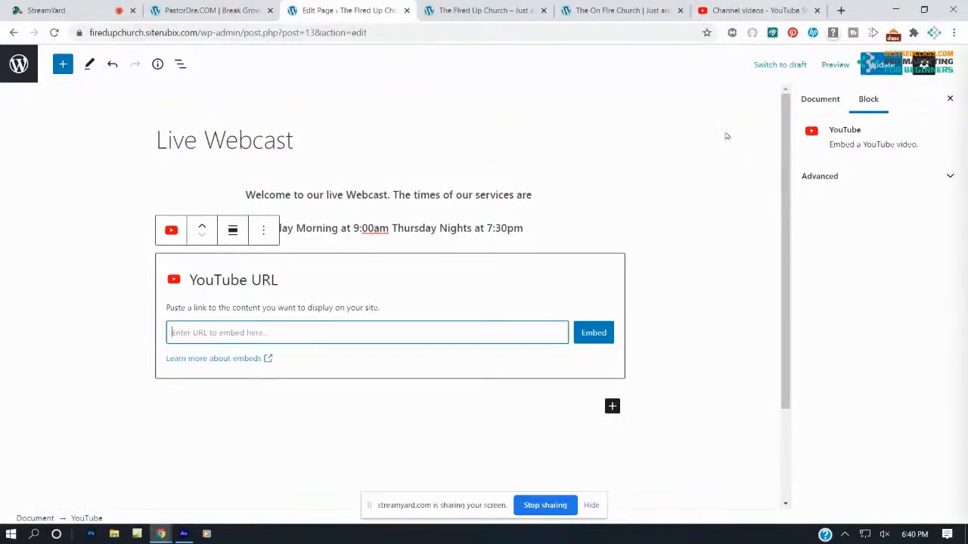
{"action": "left_click", "coordinate": [756, 10]}
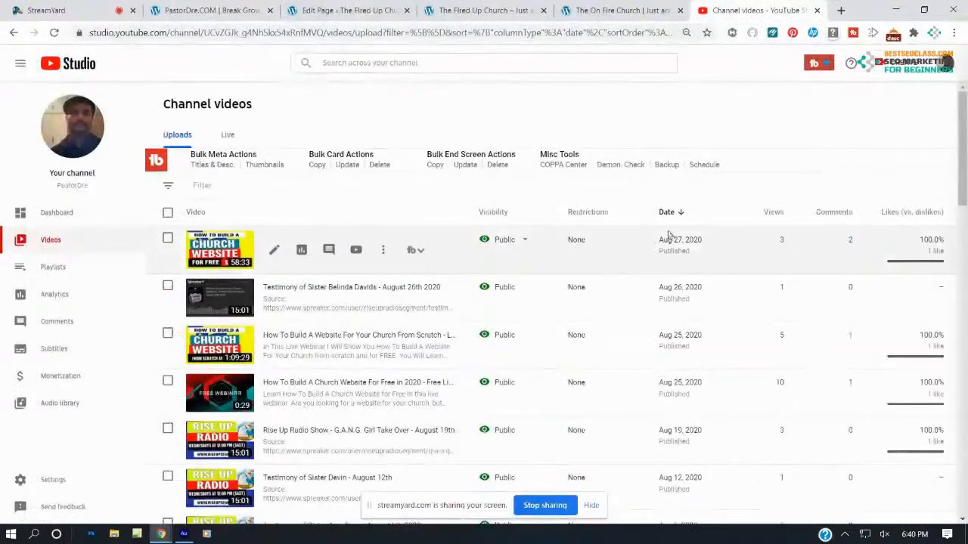
Copy the youtu.be share link of the 'How To Build A Church Website' live stream
{"action": "left_click", "coordinate": [945, 64]}
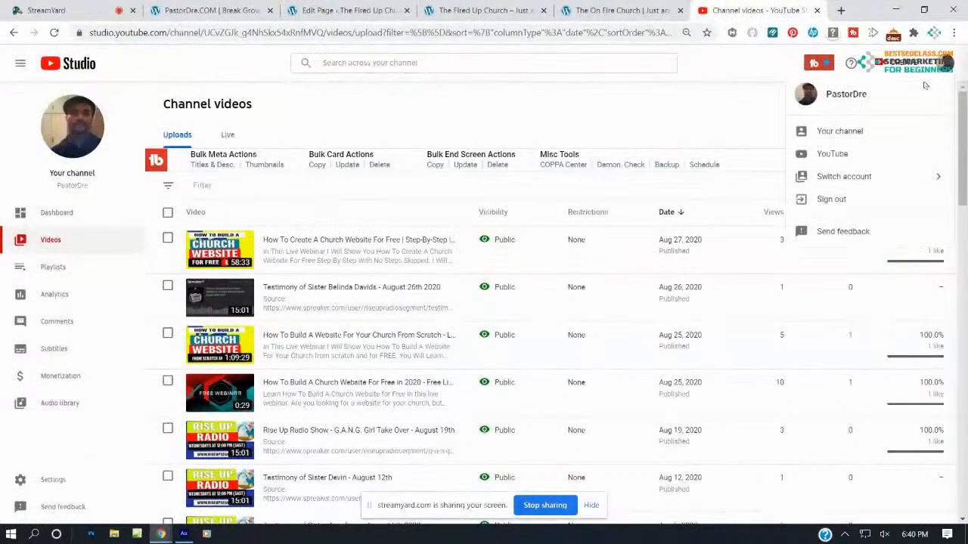
{"action": "left_click", "coordinate": [839, 132]}
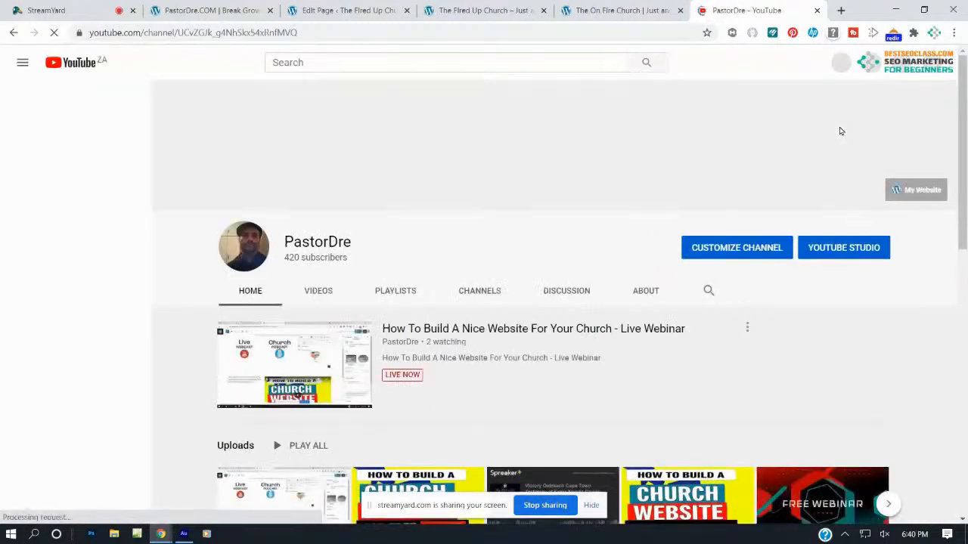
{"action": "left_click", "coordinate": [850, 252]}
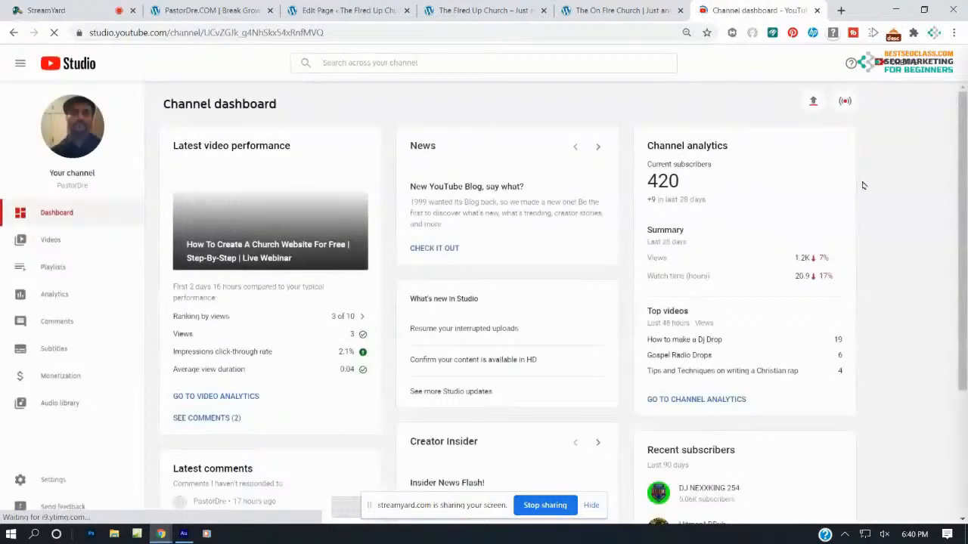
{"action": "left_click", "coordinate": [847, 103]}
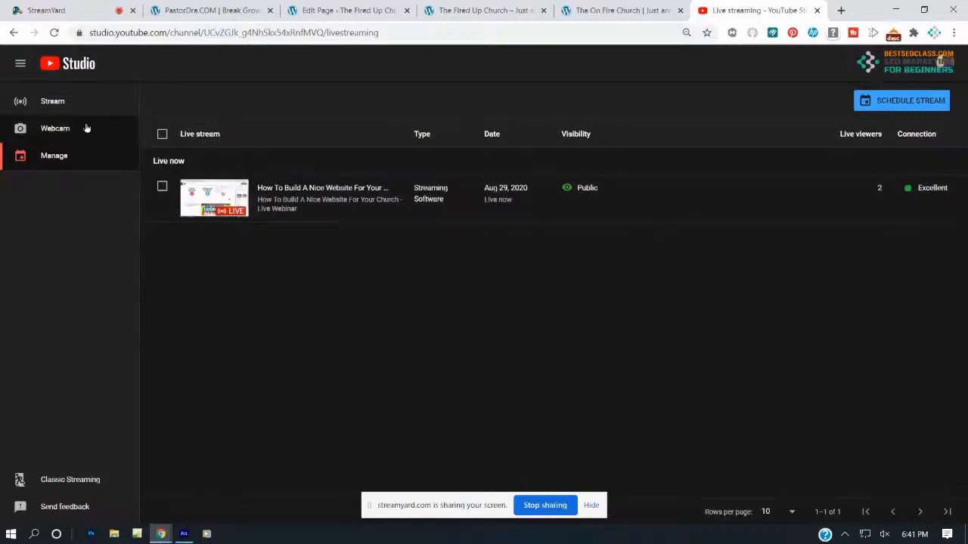
{"action": "left_click", "coordinate": [43, 105]}
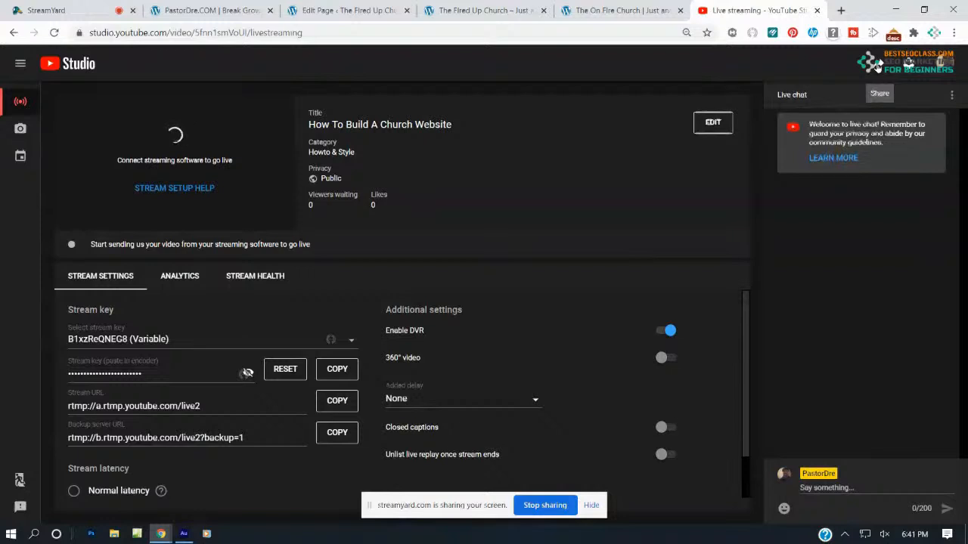
{"action": "left_click", "coordinate": [877, 66]}
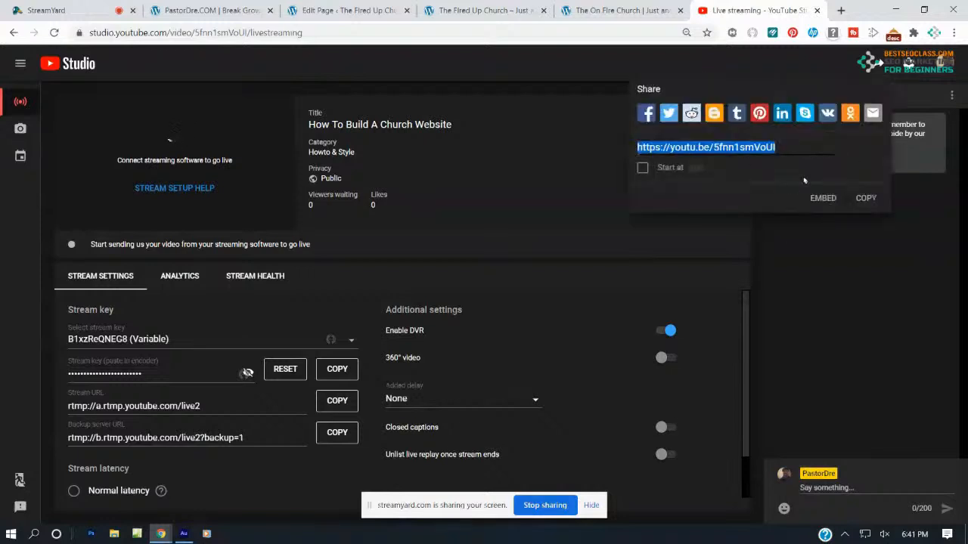
{"action": "left_click", "coordinate": [864, 198]}
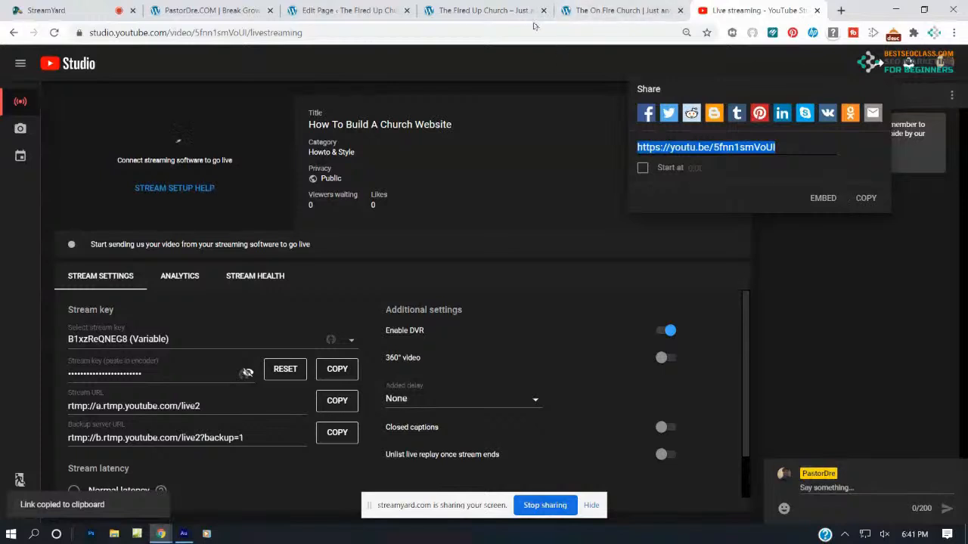
{"action": "left_click", "coordinate": [385, 9]}
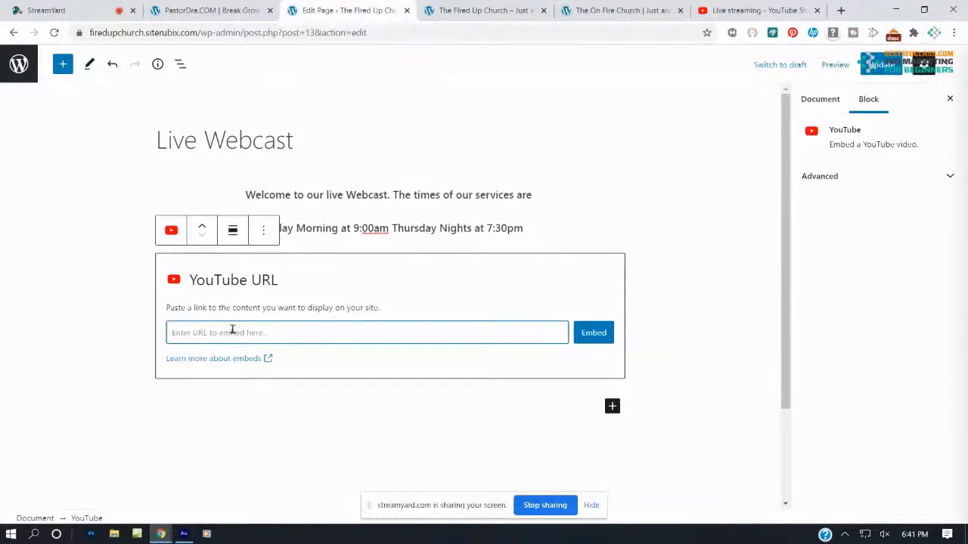
Embed the pasted stream link in the YouTube block and update the Live Webcast page
{"action": "key", "text": "ctrl+v"}
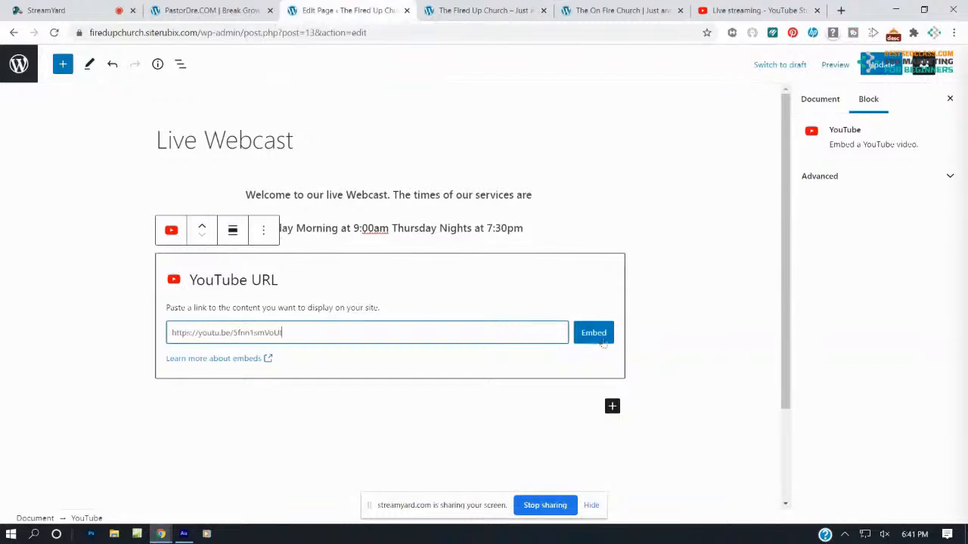
{"action": "left_click", "coordinate": [593, 335]}
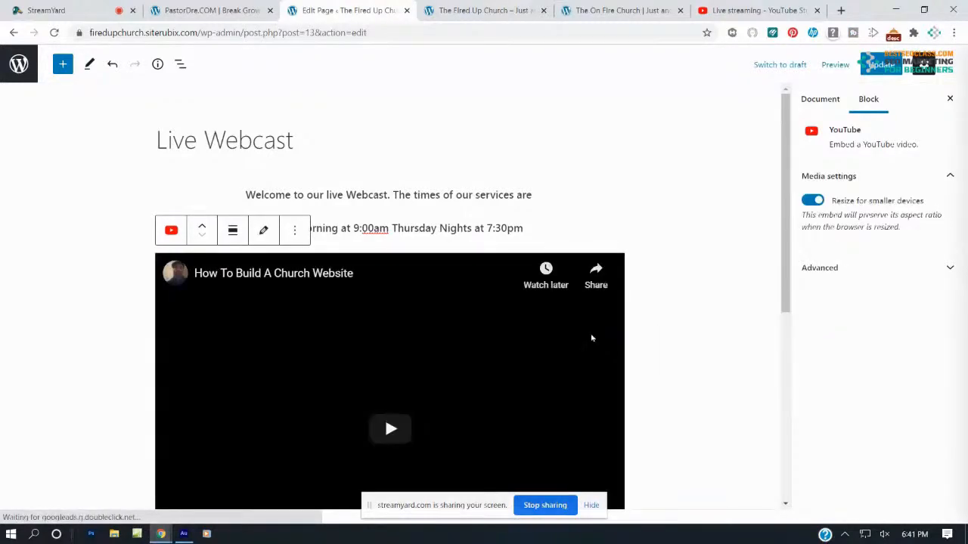
{"action": "scroll", "coordinate": [660, 234], "scroll_direction": "down", "scroll_amount": 5}
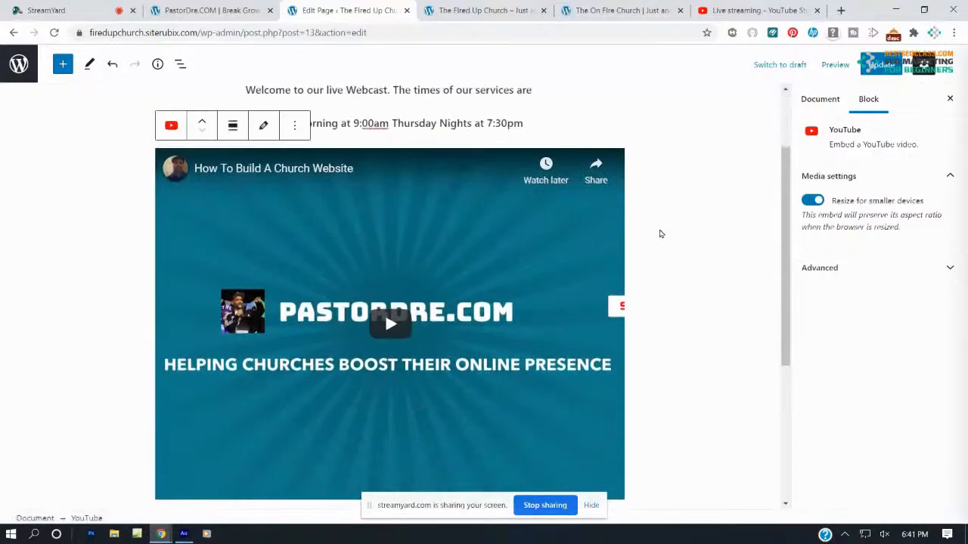
{"action": "scroll", "coordinate": [661, 234], "scroll_direction": "up", "scroll_amount": 4}
{"action": "left_click", "coordinate": [881, 65]}
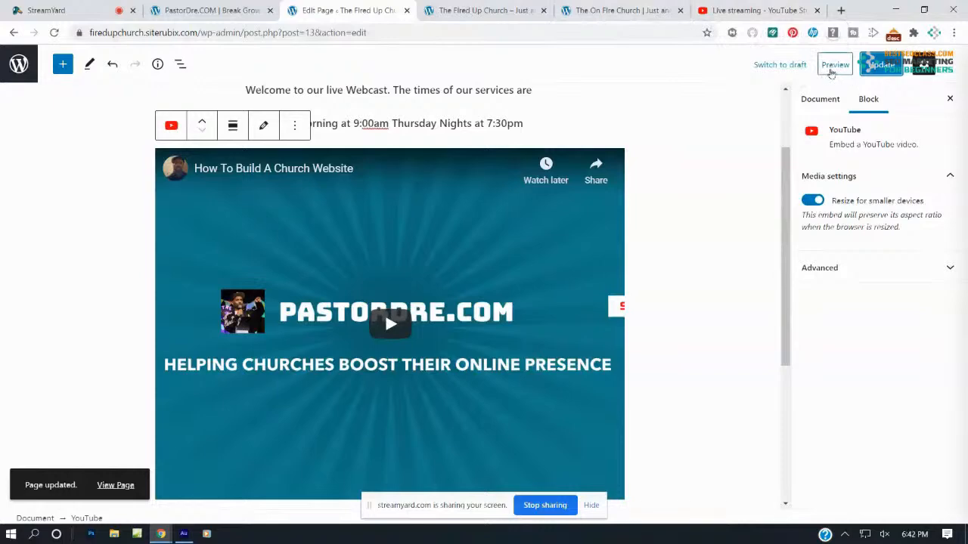
Open Live Webcast on the live site and play the embedded stream to test it
{"action": "left_click", "coordinate": [493, 10]}
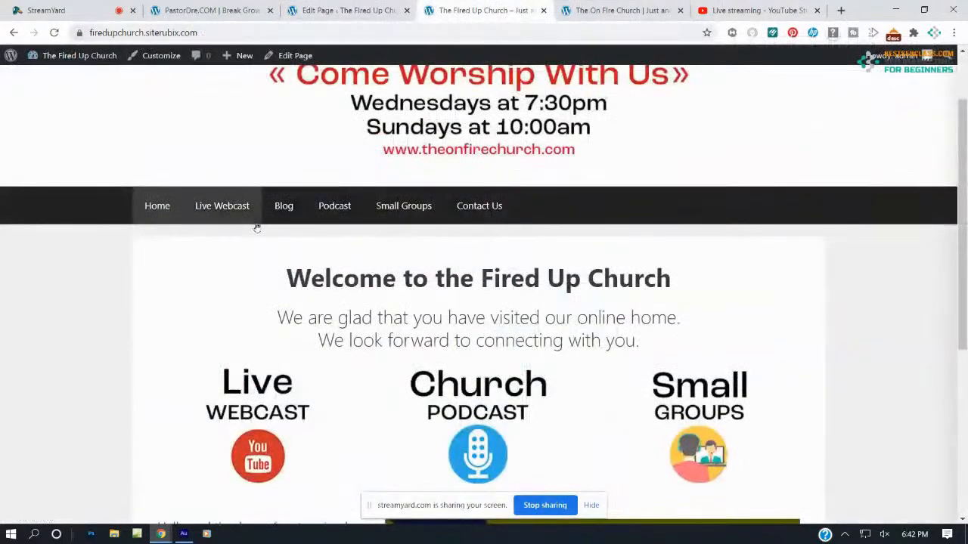
{"action": "left_click", "coordinate": [239, 206]}
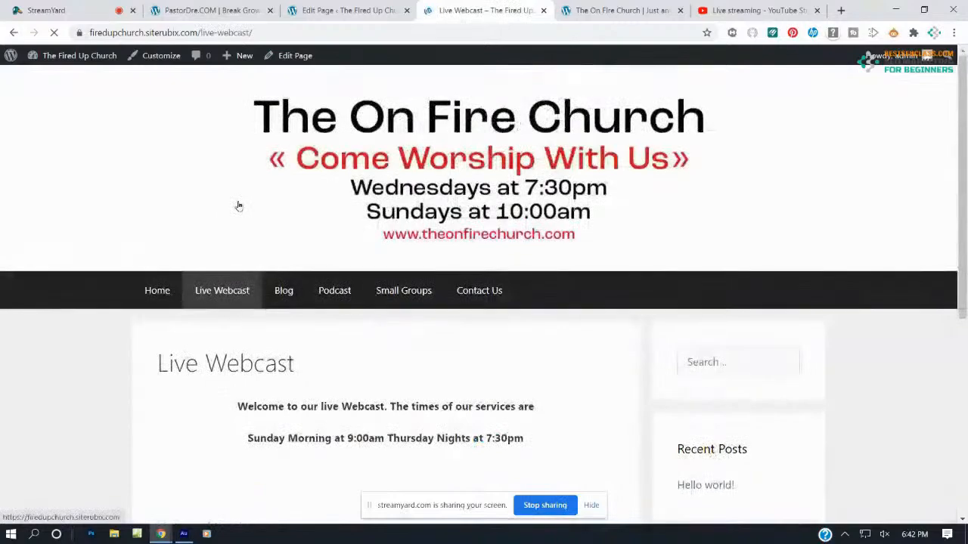
{"action": "scroll", "coordinate": [374, 215], "scroll_direction": "down", "scroll_amount": 5}
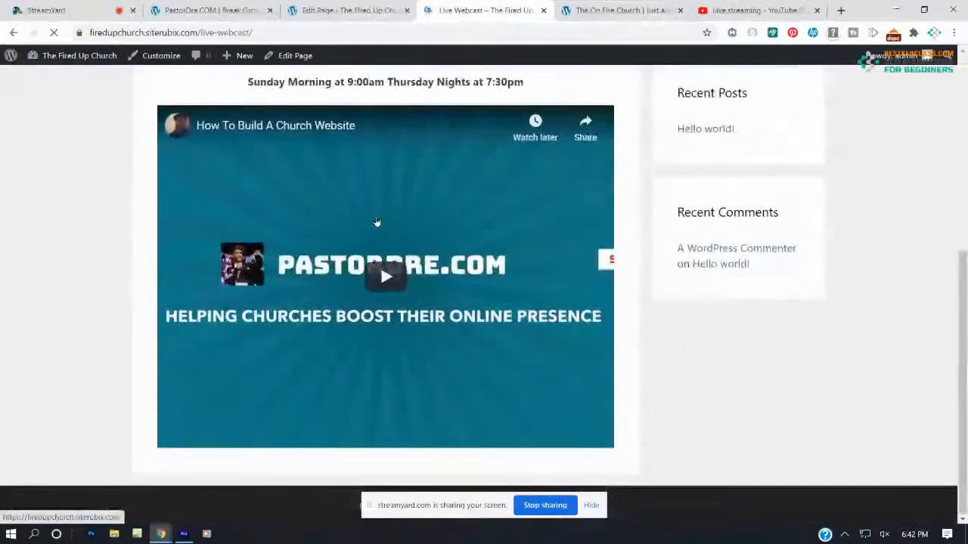
{"action": "left_click", "coordinate": [403, 296]}
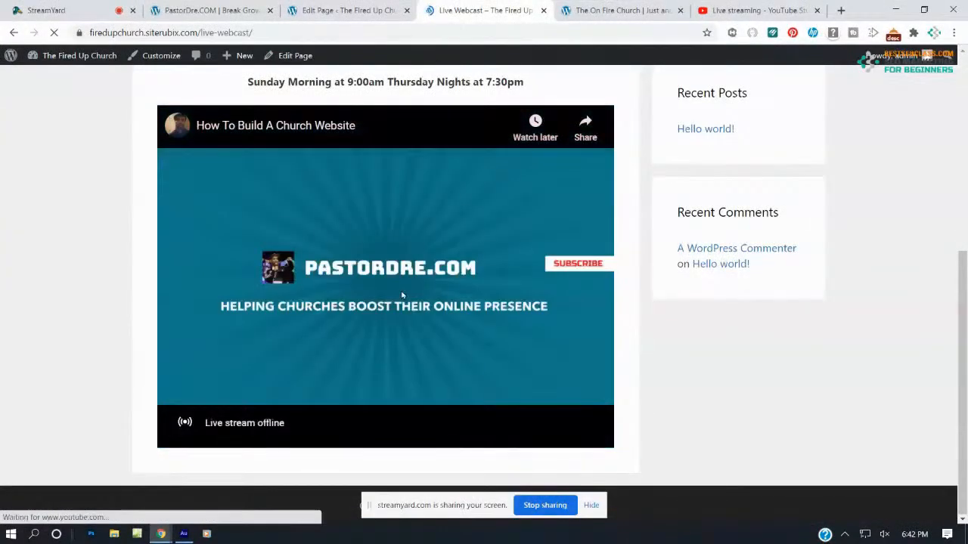
{"action": "left_click", "coordinate": [728, 10]}
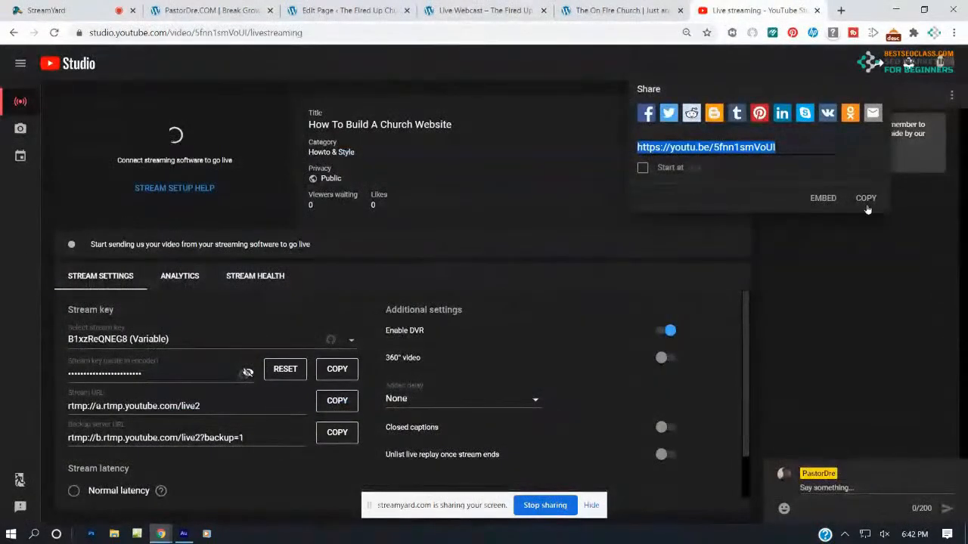
Copy the current live webinar's youtu.be share link from its YouTube Studio details page
{"action": "left_click", "coordinate": [875, 291]}
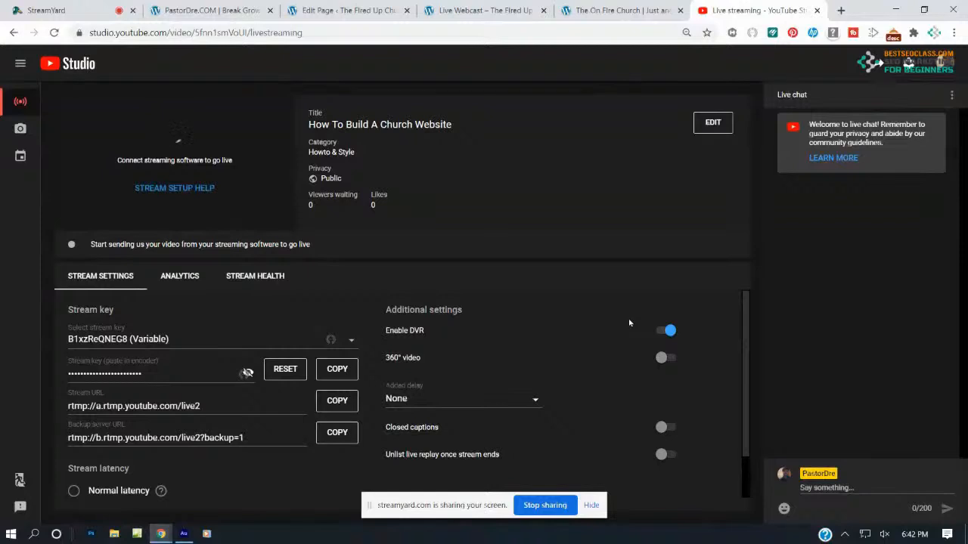
{"action": "left_click", "coordinate": [21, 129]}
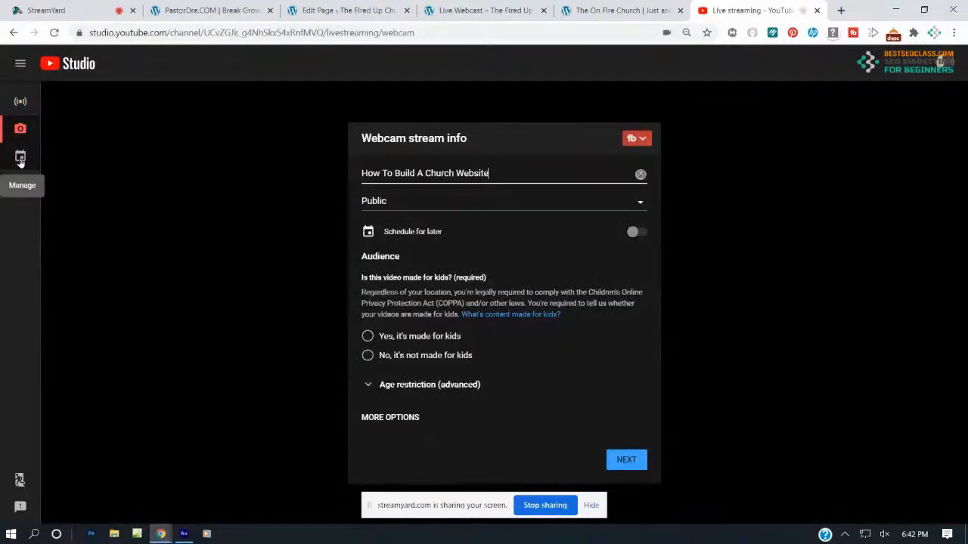
{"action": "left_click", "coordinate": [20, 159]}
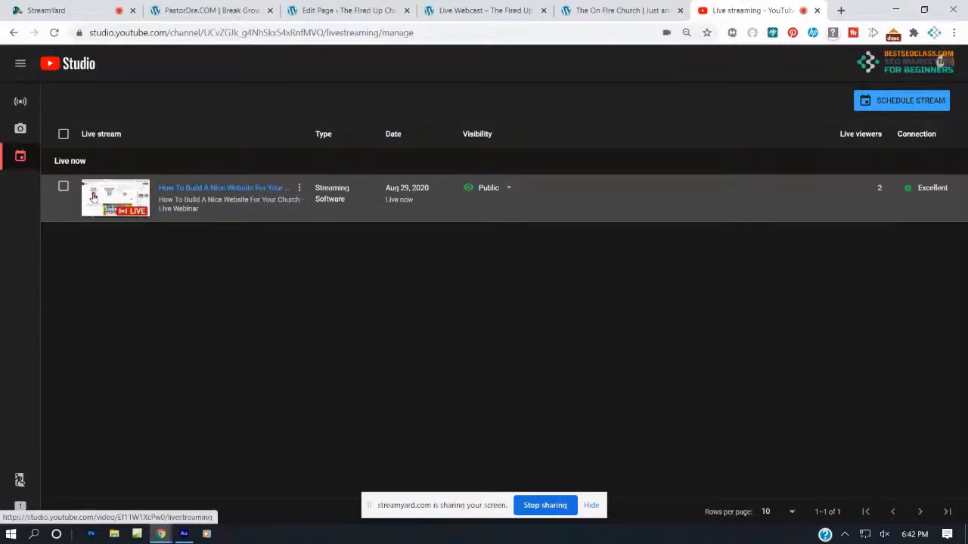
{"action": "left_click", "coordinate": [139, 194]}
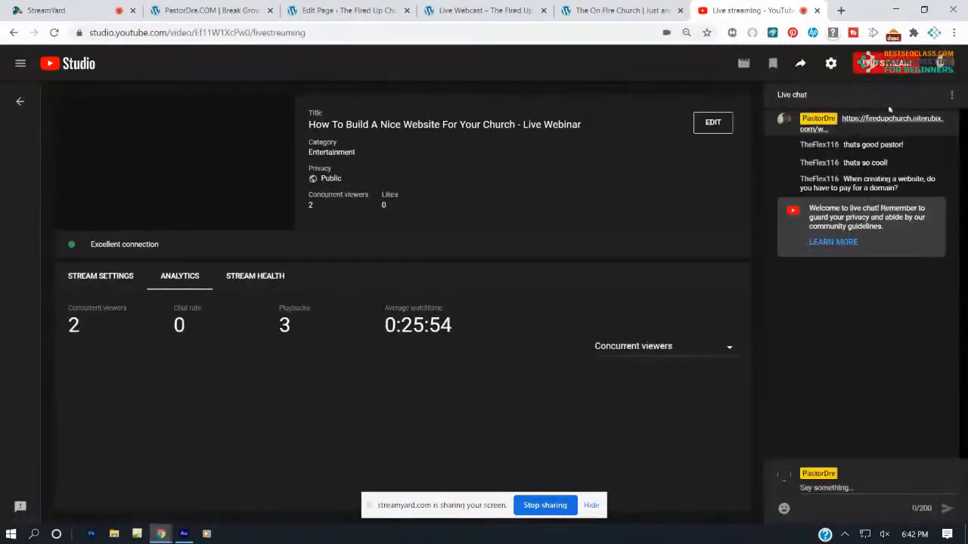
{"action": "left_click", "coordinate": [801, 66]}
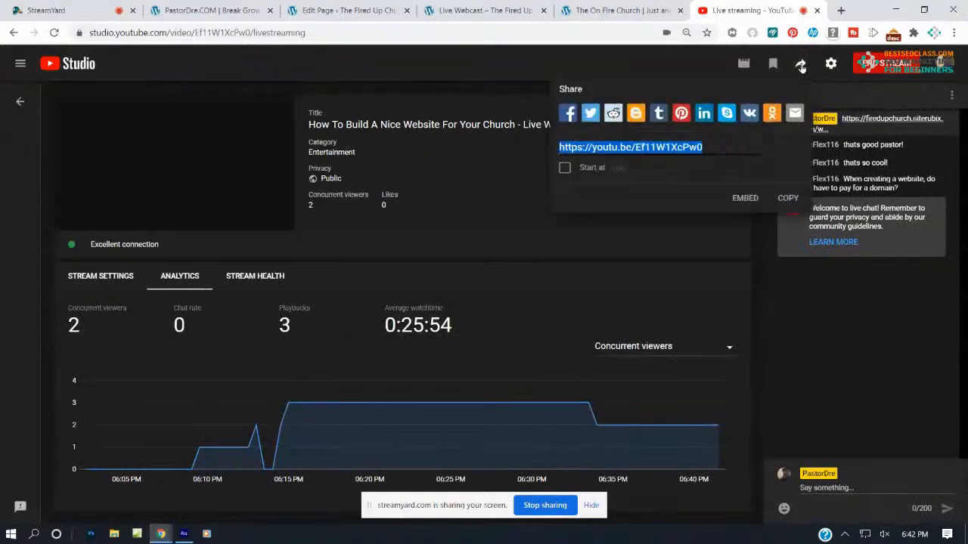
{"action": "left_click", "coordinate": [788, 198]}
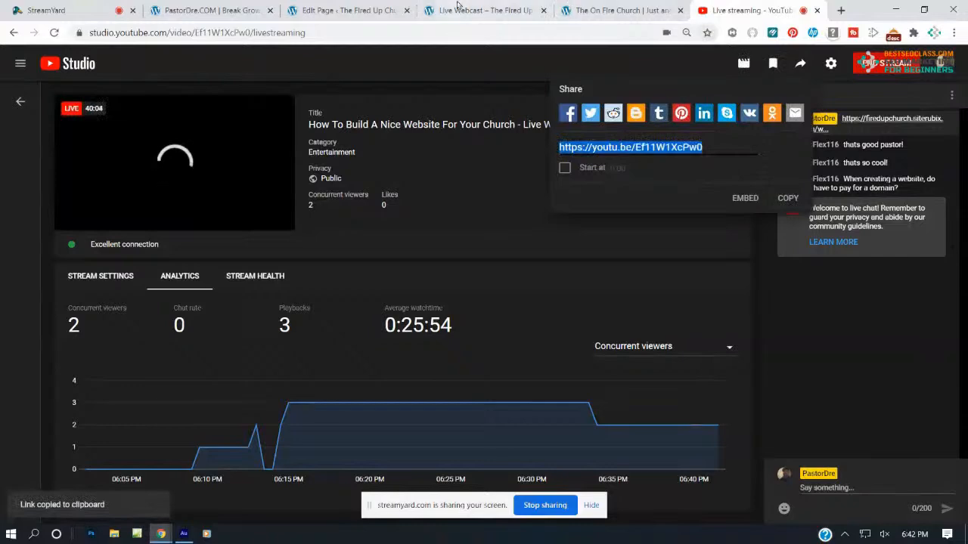
{"action": "left_click", "coordinate": [355, 7]}
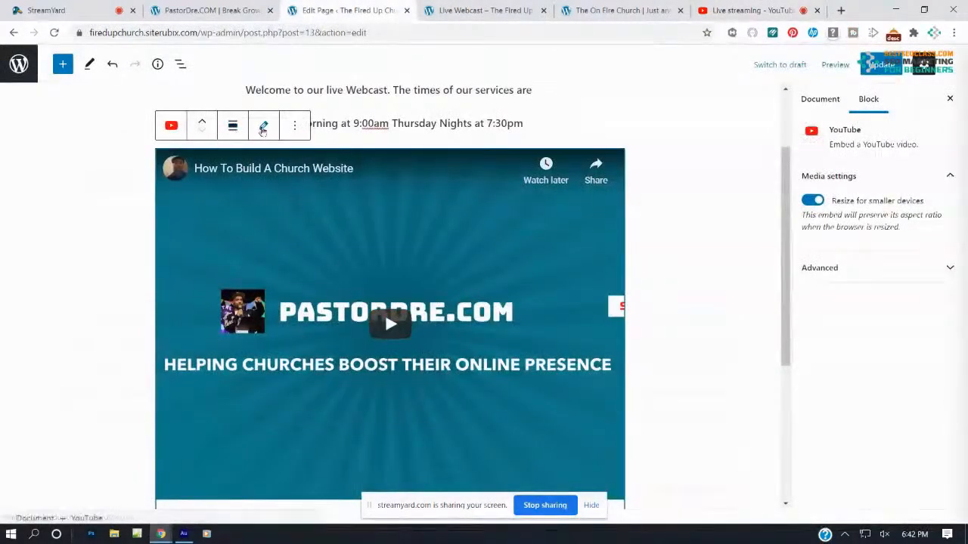
Replace the YouTube block's video URL with the live webinar's youtu.be link and update the page
{"action": "left_click", "coordinate": [262, 130]}
{"action": "left_click_drag", "start_coordinate": [285, 227], "coordinate": [155, 217]}
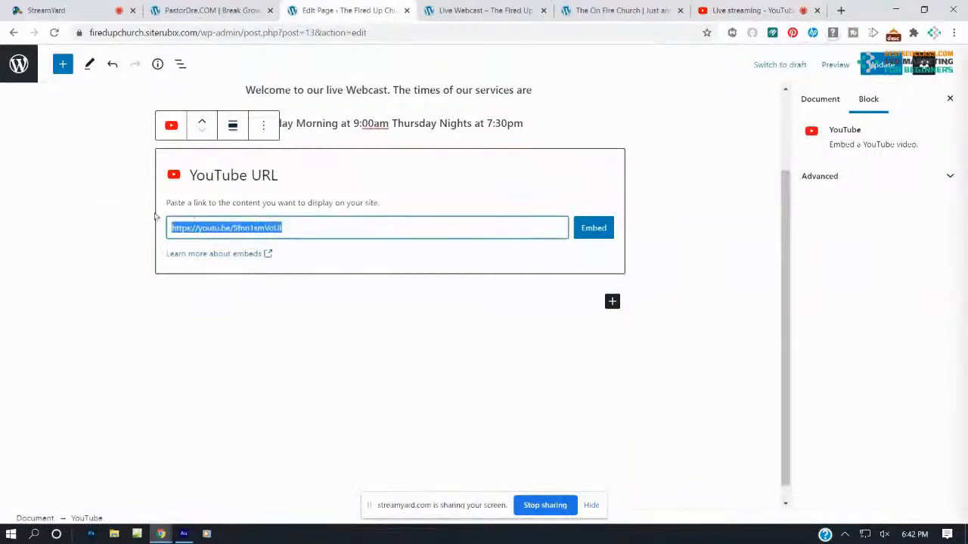
{"action": "key", "text": "ctrl+v"}
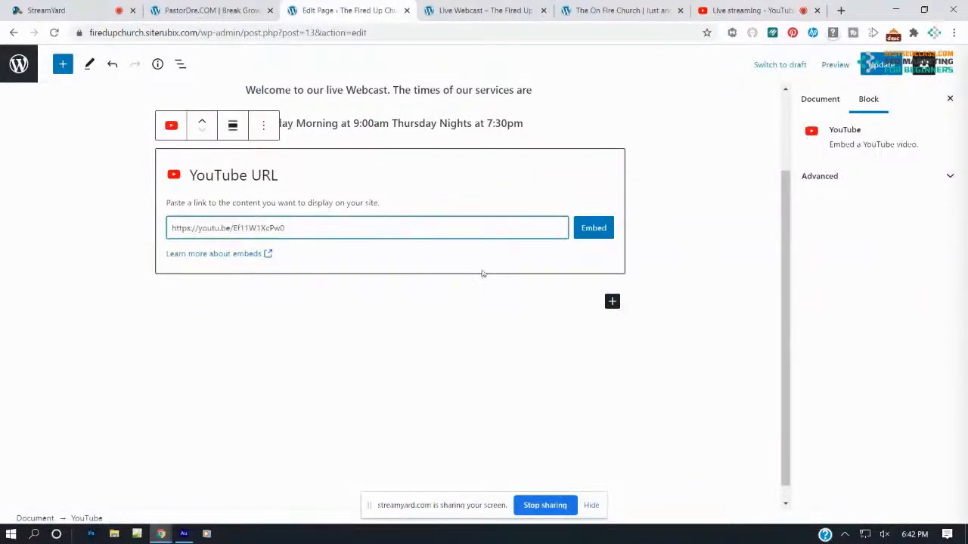
{"action": "left_click", "coordinate": [584, 229]}
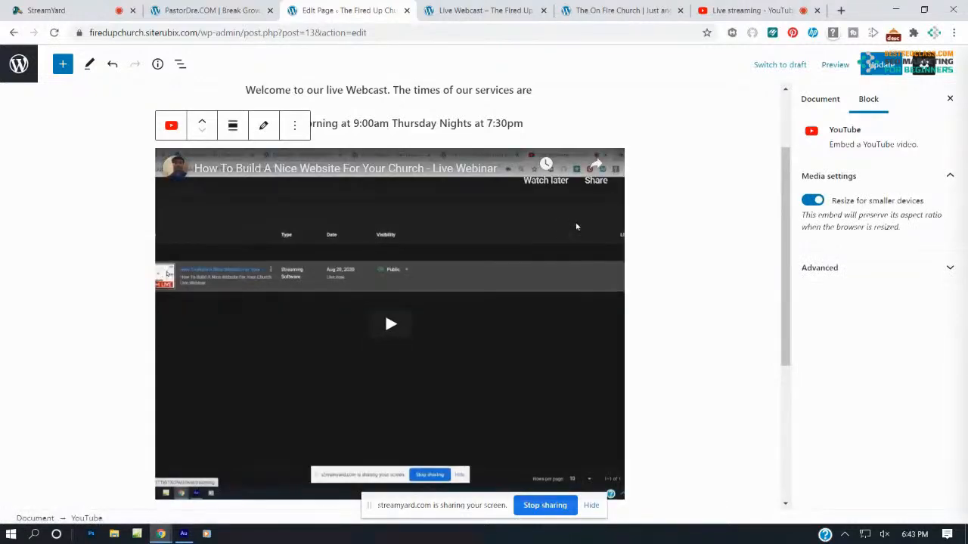
{"action": "left_click", "coordinate": [879, 65]}
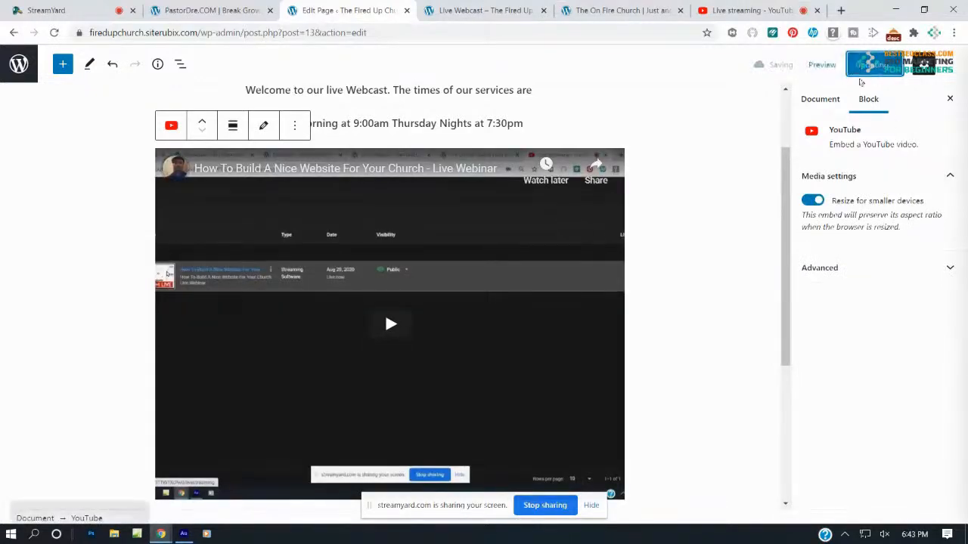
Reload the published Live Webcast page and briefly play the embedded live stream
{"action": "left_click", "coordinate": [503, 12]}
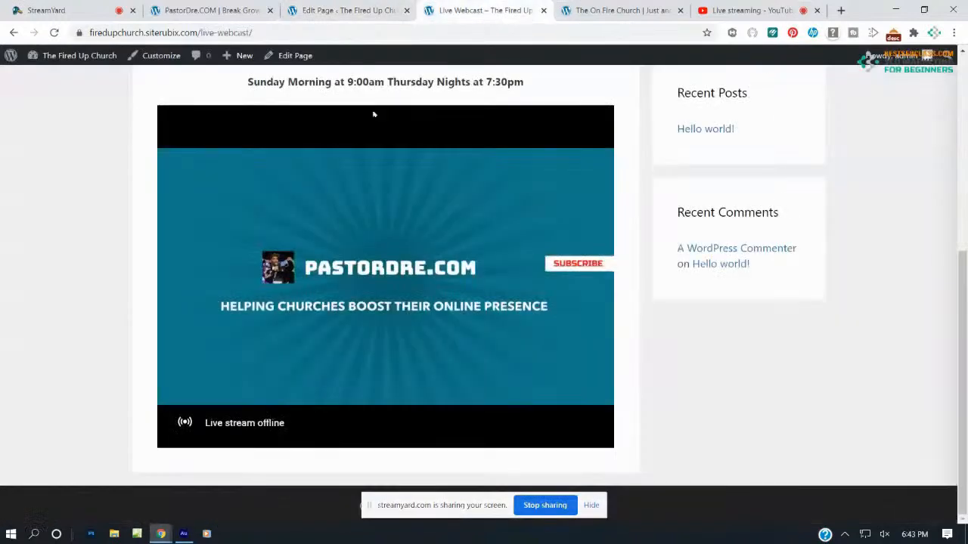
{"action": "left_click", "coordinate": [54, 33]}
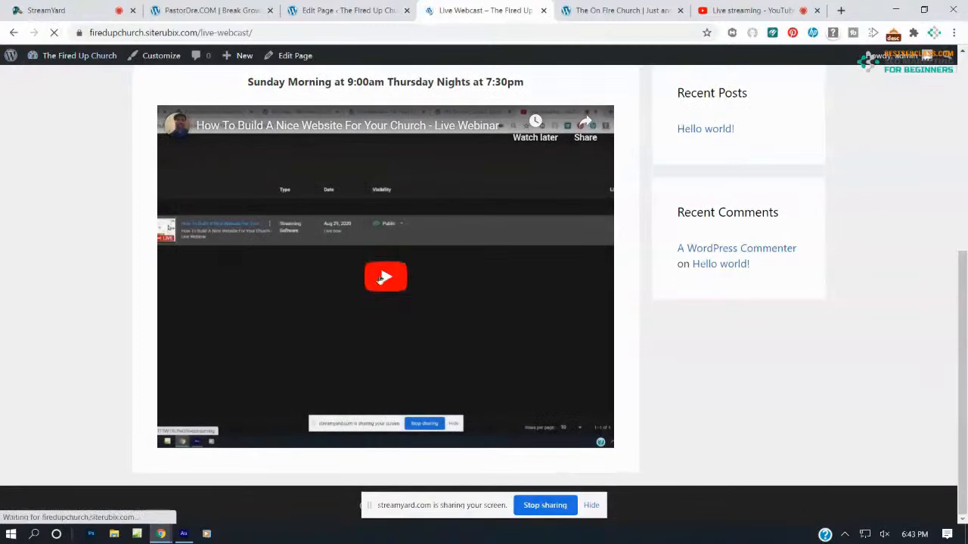
{"action": "left_click", "coordinate": [380, 281]}
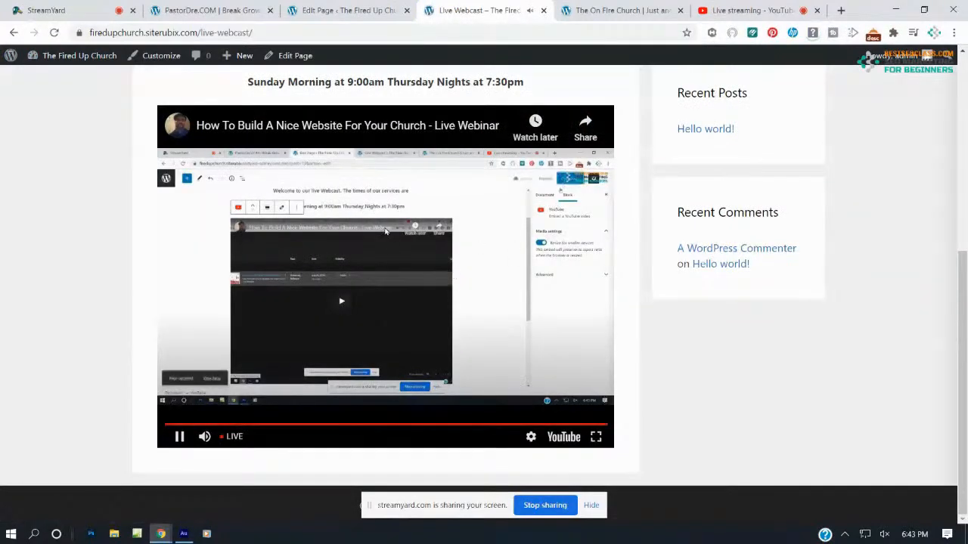
{"action": "scroll", "coordinate": [387, 230], "scroll_direction": "up", "scroll_amount": 4}
{"action": "scroll", "coordinate": [387, 231], "scroll_direction": "down", "scroll_amount": 4}
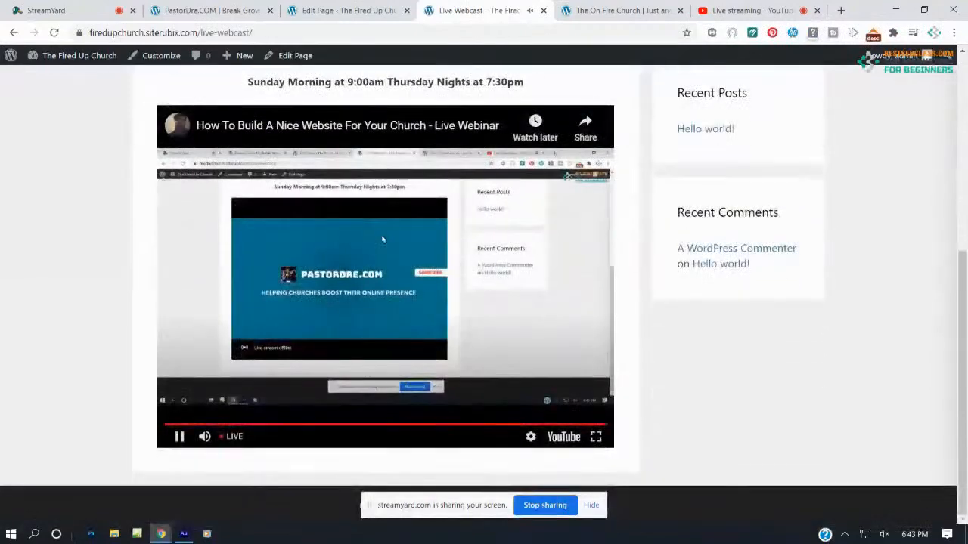
{"action": "left_click", "coordinate": [178, 438]}
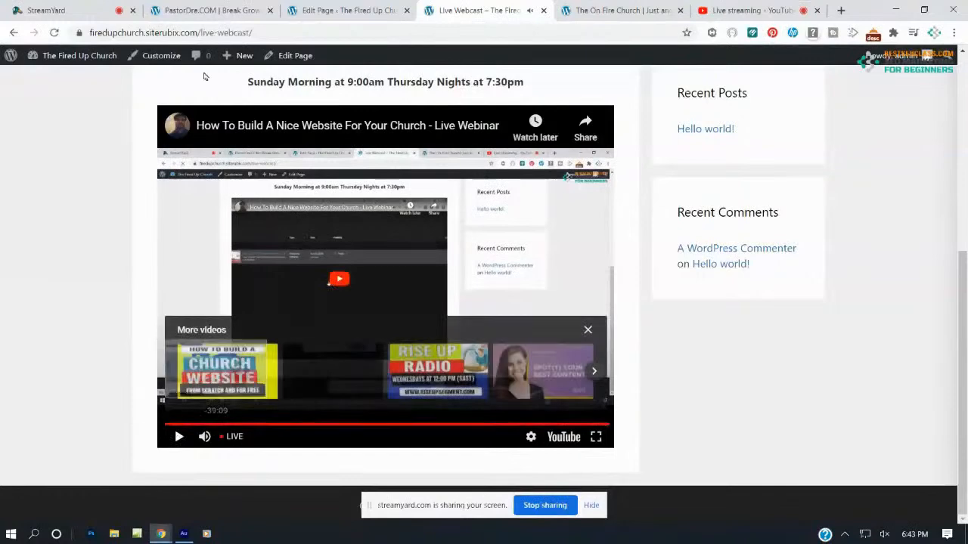
{"action": "left_click", "coordinate": [295, 7]}
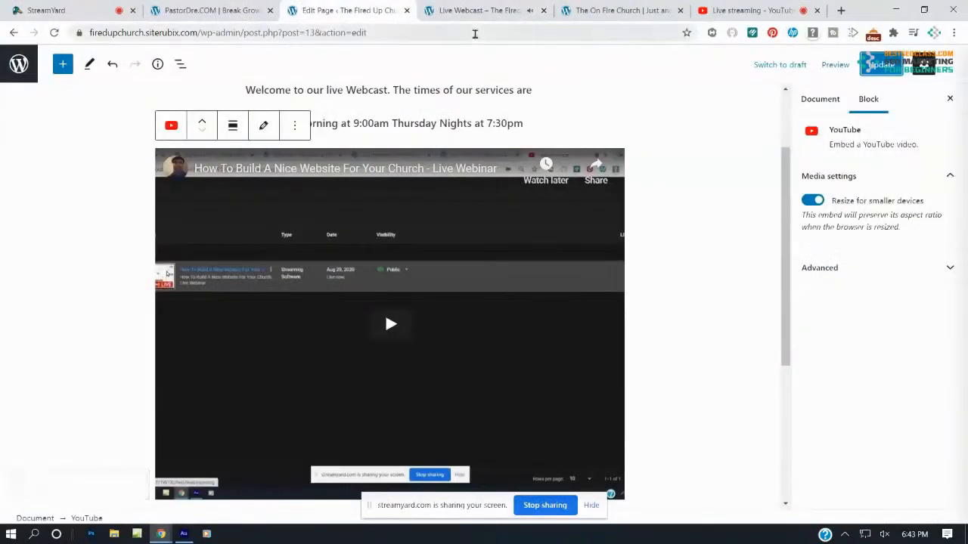
Reopen the live stream's Share options in YouTube Studio, then return to the published Live Webcast page
{"action": "left_click", "coordinate": [749, 10]}
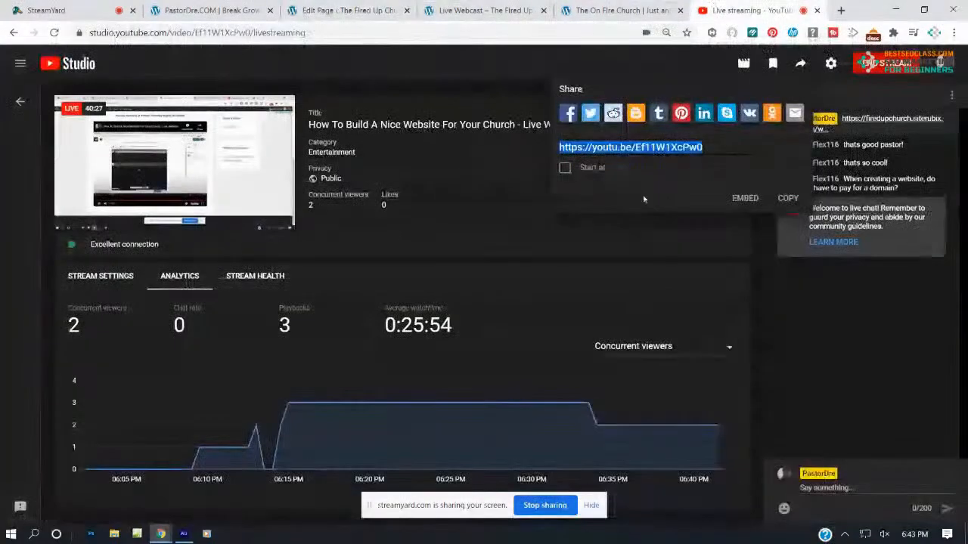
{"action": "left_click", "coordinate": [934, 379]}
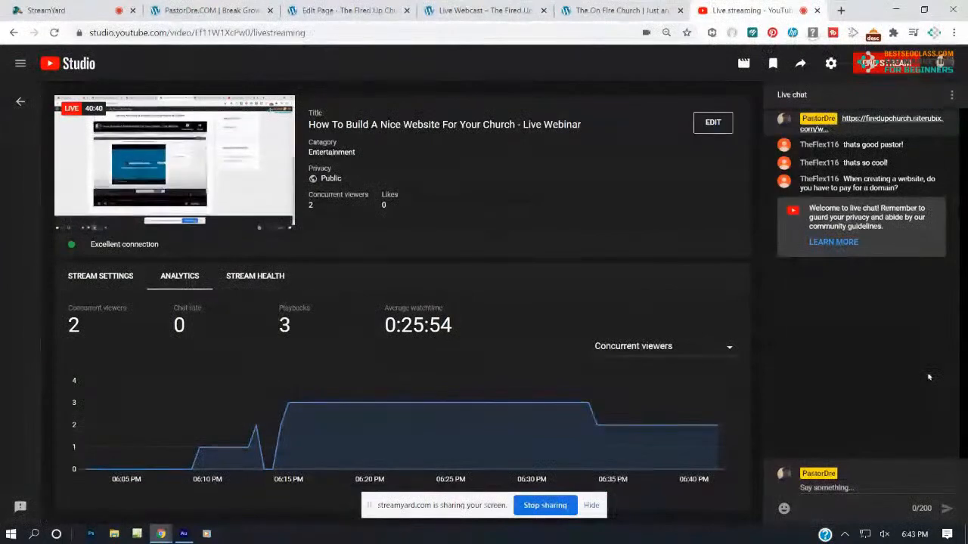
{"action": "left_click", "coordinate": [21, 101]}
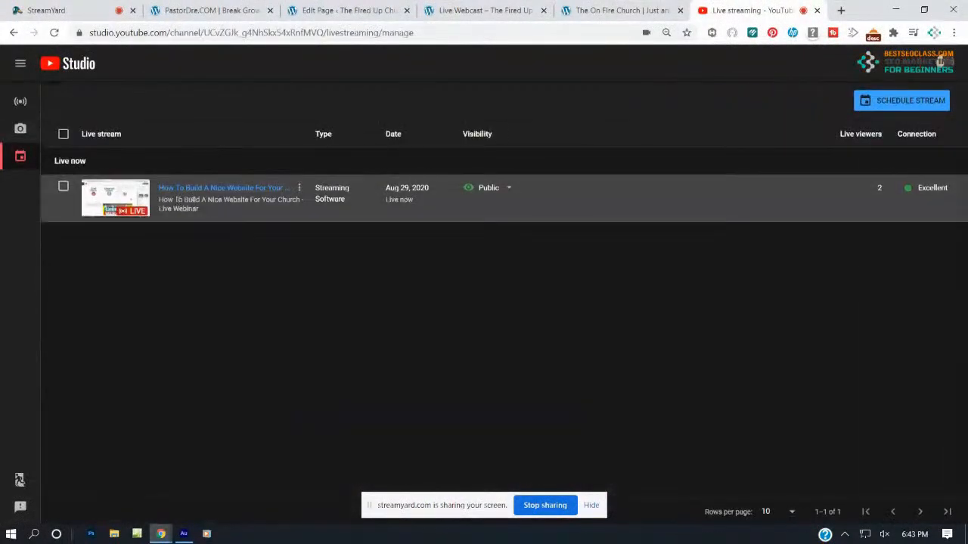
{"action": "left_click", "coordinate": [141, 218]}
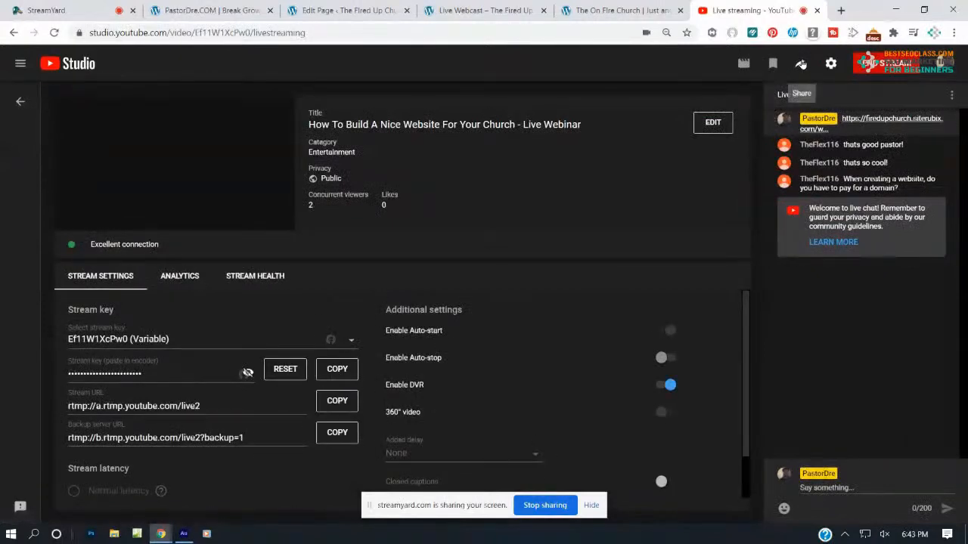
{"action": "left_click", "coordinate": [801, 64]}
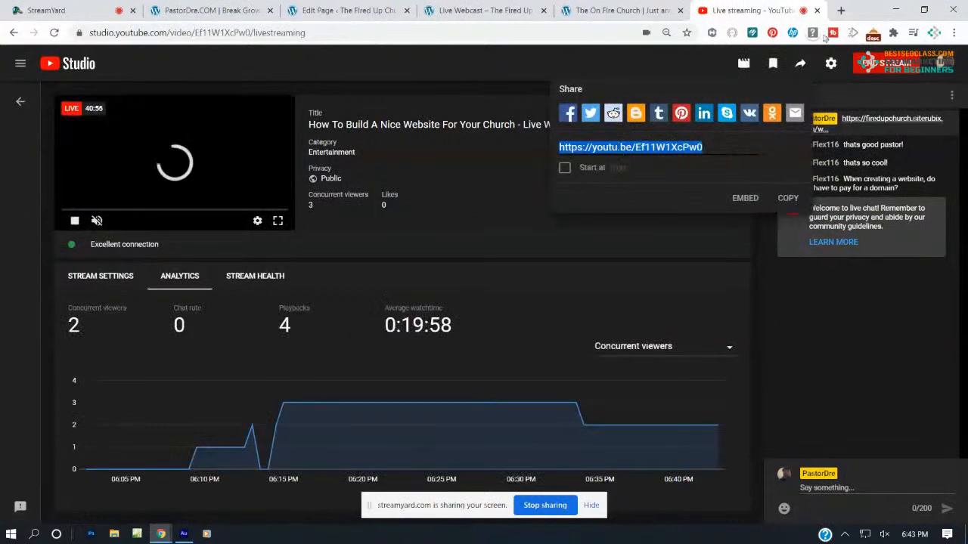
{"action": "left_click", "coordinate": [502, 12]}
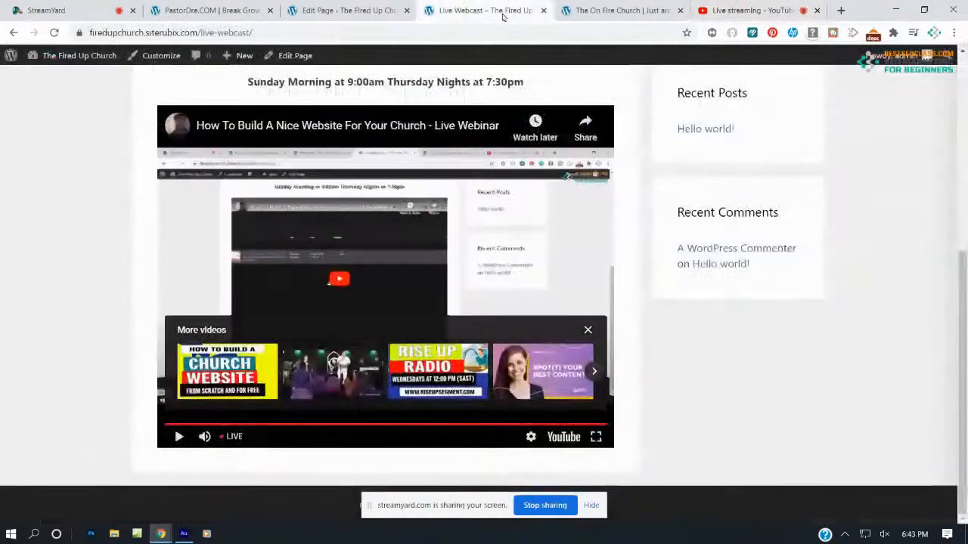
Reload the published Live Webcast page to confirm the embedded live stream shows
{"action": "left_click", "coordinate": [362, 8]}
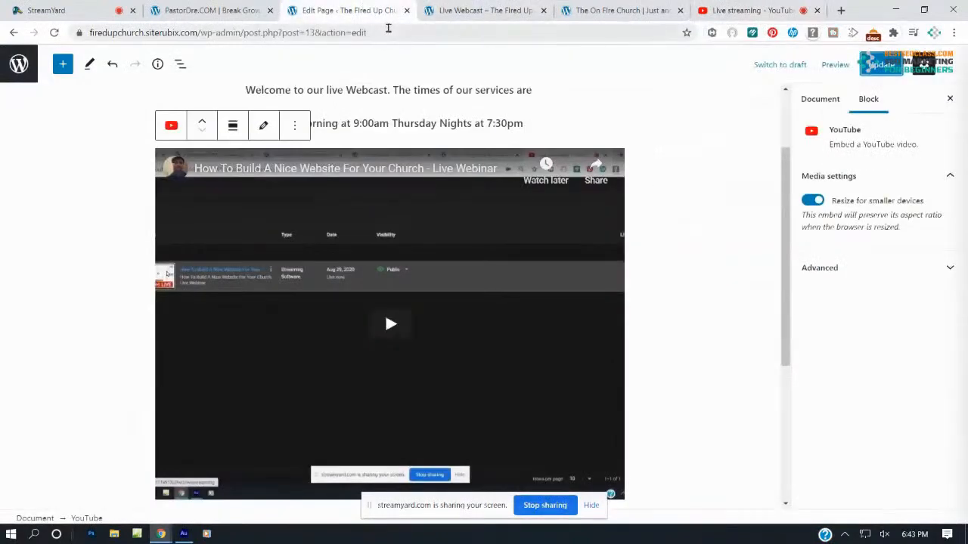
{"action": "left_click", "coordinate": [424, 6]}
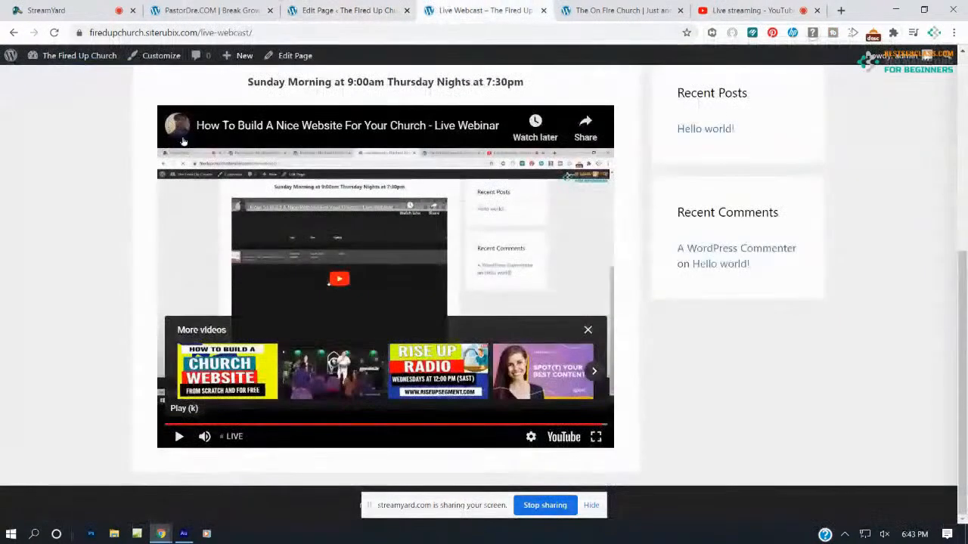
{"action": "scroll", "coordinate": [196, 139], "scroll_direction": "up", "scroll_amount": 5}
{"action": "left_click", "coordinate": [216, 248]}
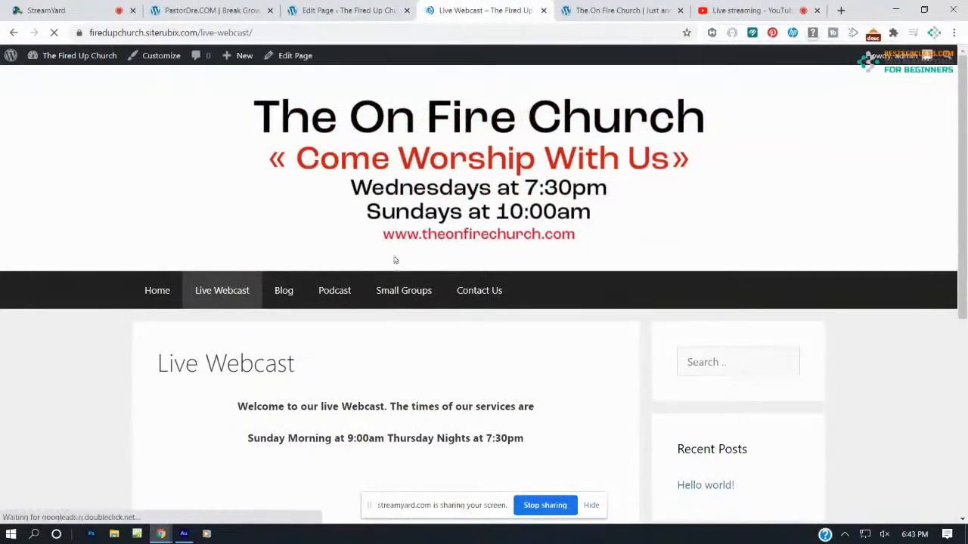
{"action": "scroll", "coordinate": [396, 261], "scroll_direction": "down", "scroll_amount": 4}
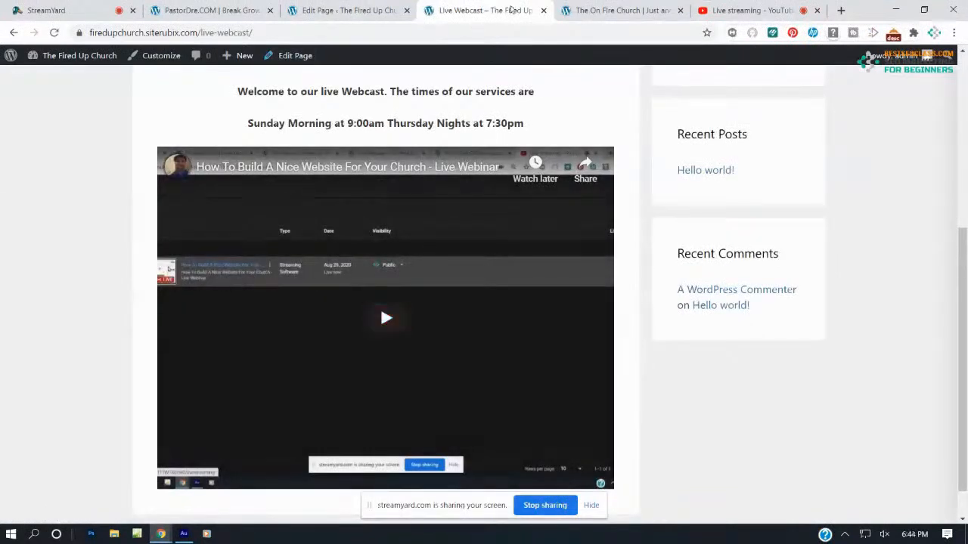
{"action": "scroll", "coordinate": [398, 158], "scroll_direction": "up", "scroll_amount": 4}
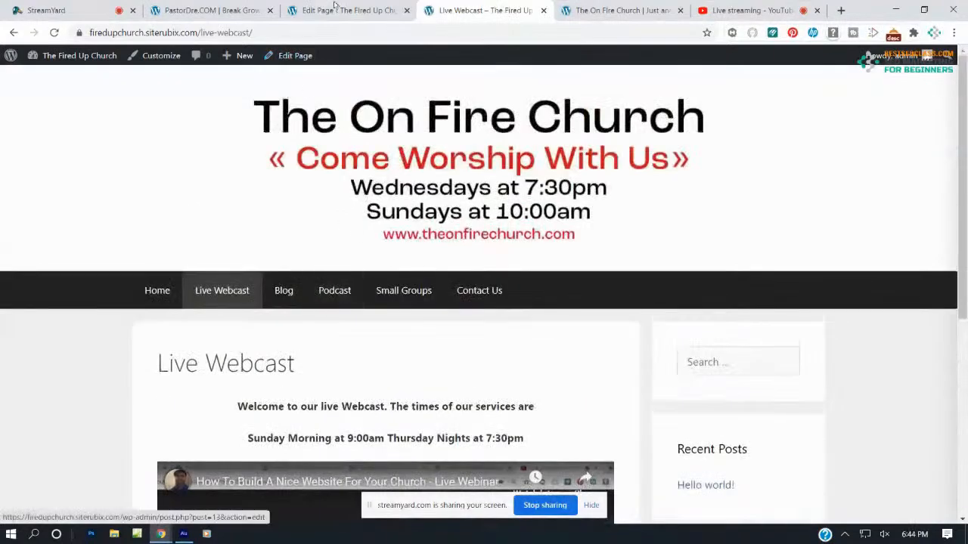
{"action": "left_click", "coordinate": [337, 10]}
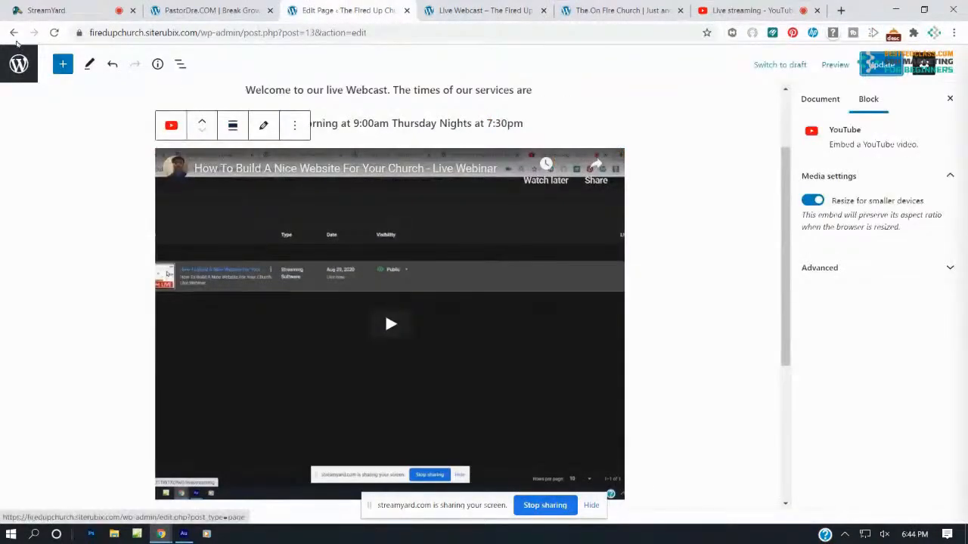
Look over the church site's home page, then go back to the admin Pages list
{"action": "left_click", "coordinate": [19, 64]}
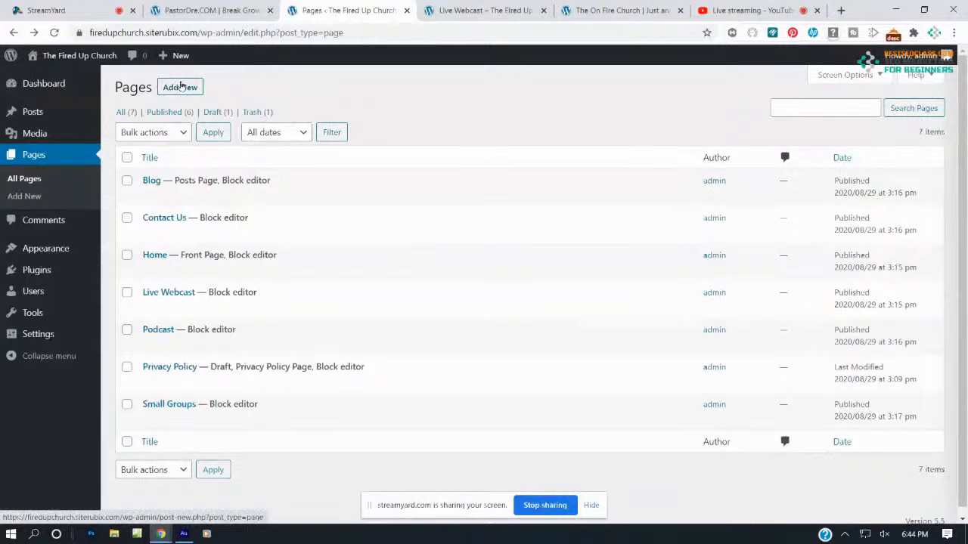
{"action": "left_click", "coordinate": [493, 7]}
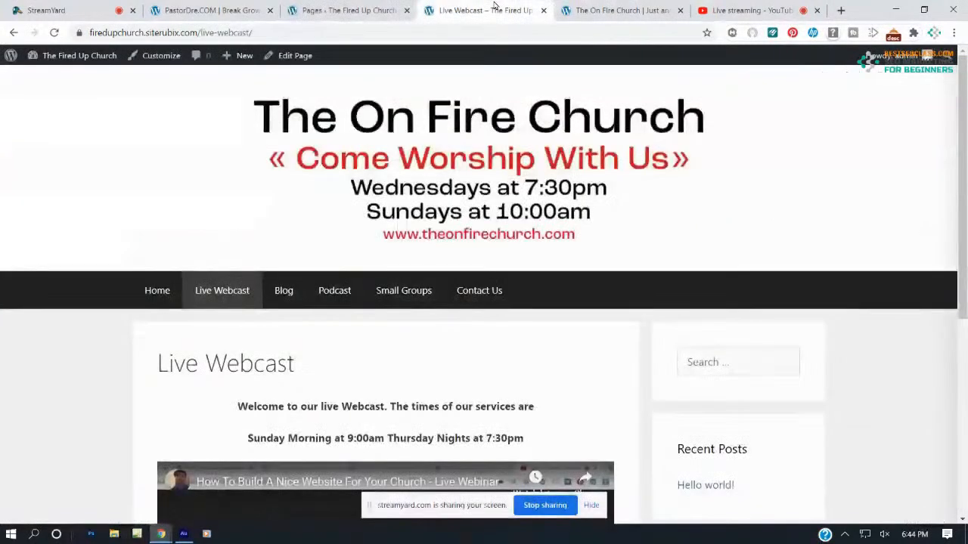
{"action": "left_click", "coordinate": [157, 291]}
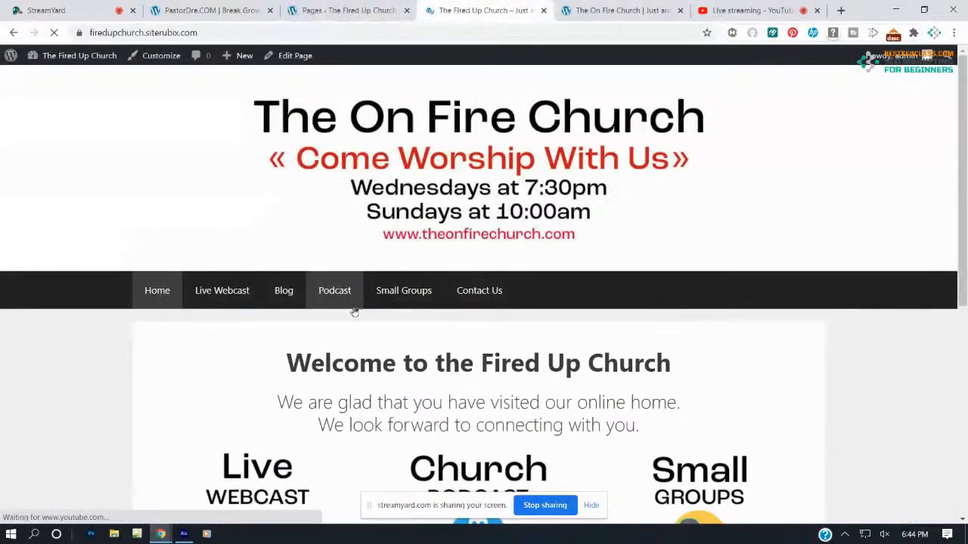
{"action": "scroll", "coordinate": [354, 310], "scroll_direction": "down", "scroll_amount": 3}
{"action": "scroll", "coordinate": [350, 309], "scroll_direction": "down", "scroll_amount": 2}
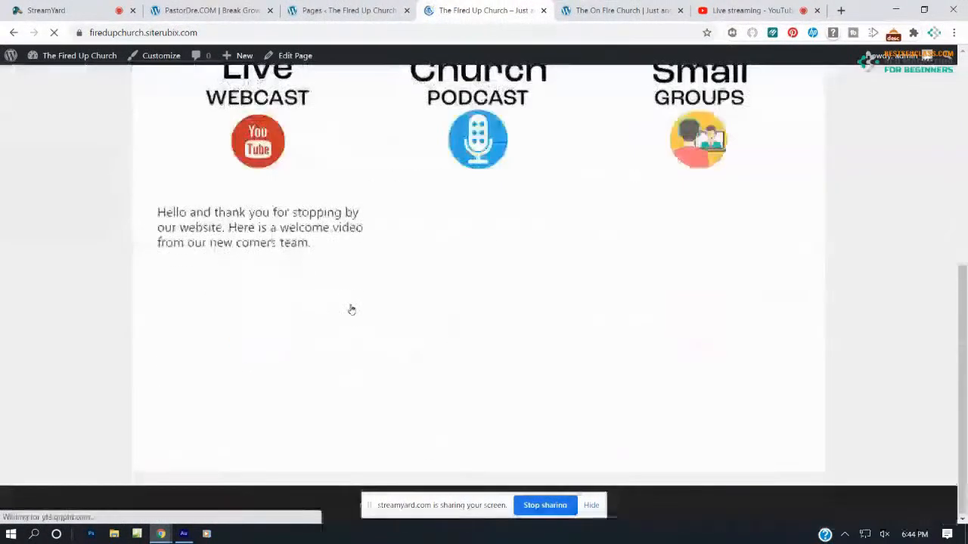
{"action": "scroll", "coordinate": [360, 298], "scroll_direction": "up", "scroll_amount": 3}
{"action": "scroll", "coordinate": [359, 298], "scroll_direction": "up", "scroll_amount": 2}
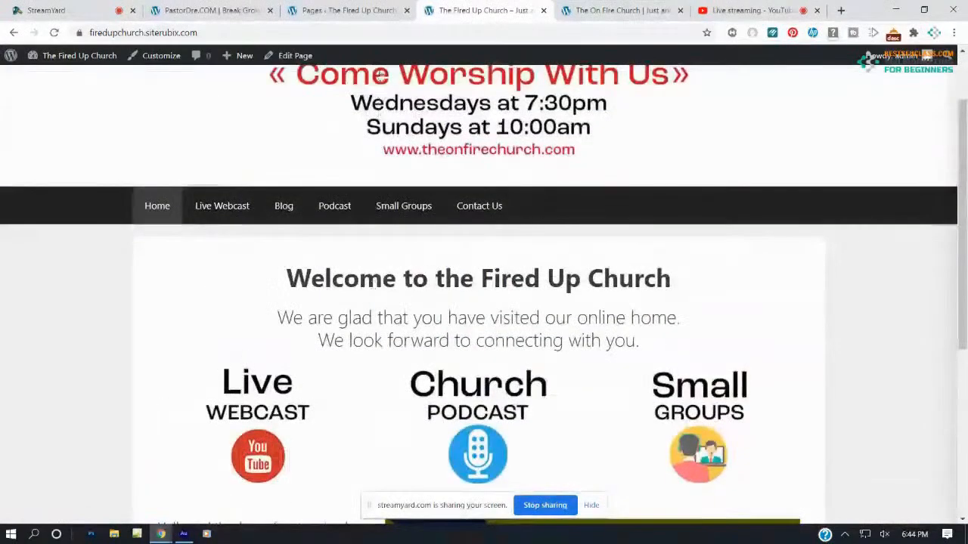
{"action": "left_click", "coordinate": [333, 11]}
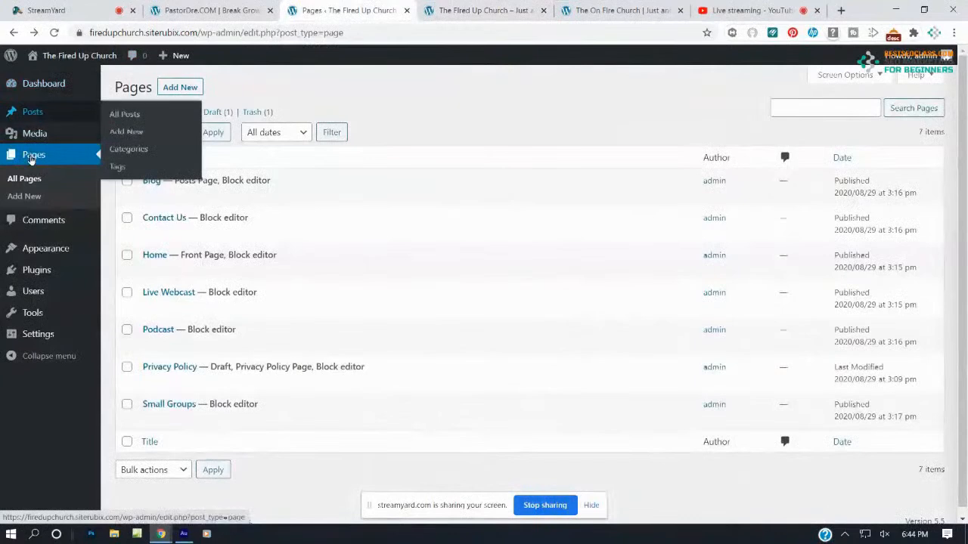
Trash the default 'Hello world!' post and start a blank new post
{"action": "left_click", "coordinate": [32, 114]}
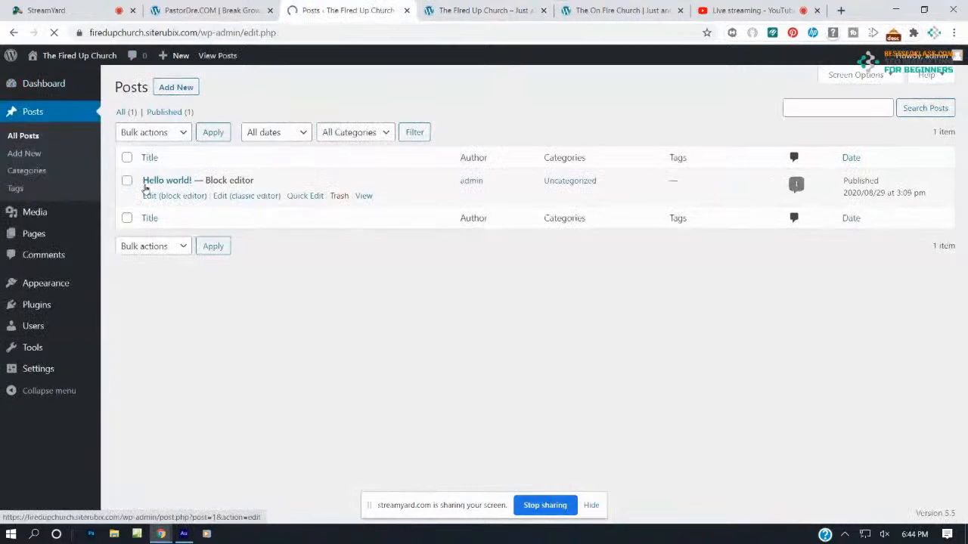
{"action": "left_click", "coordinate": [334, 199]}
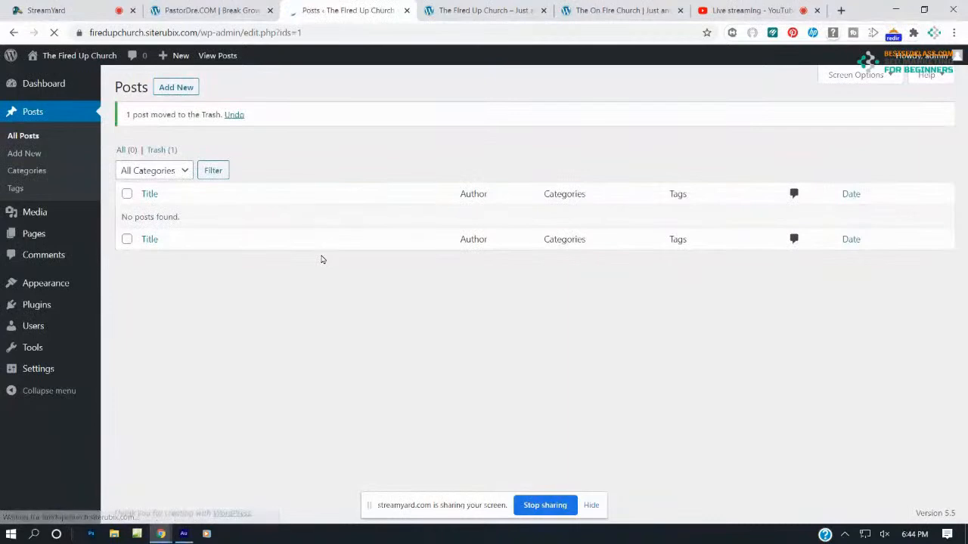
{"action": "left_click", "coordinate": [171, 89]}
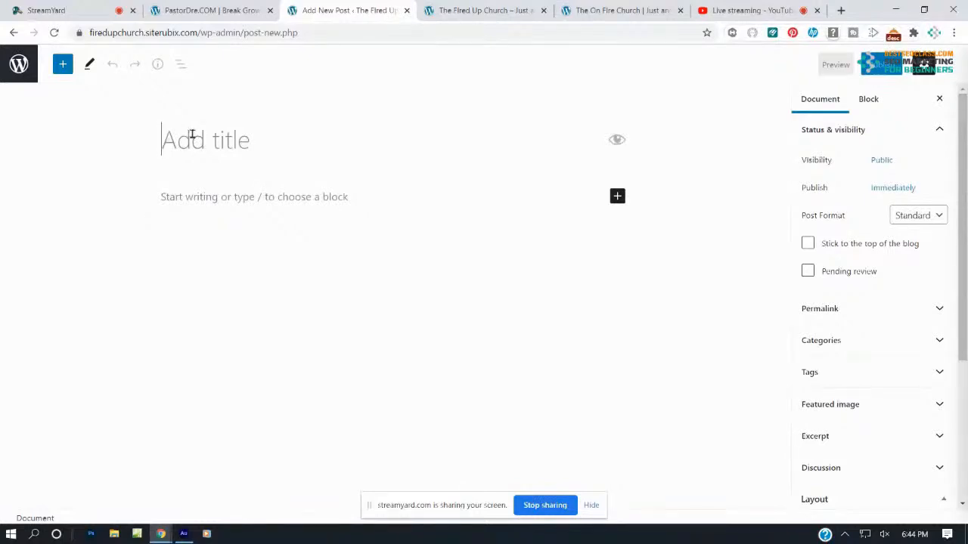
Title the post 'Powerful Testimony' and write a sentence about a young man changed by the Power of God
{"action": "type", "text": "Powerful Testimony"}
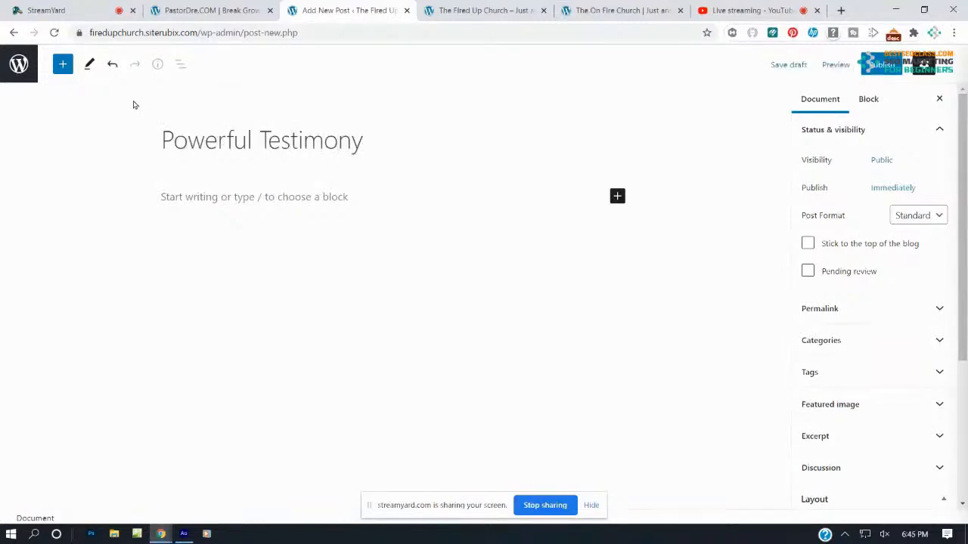
{"action": "left_click", "coordinate": [178, 199]}
{"action": "type", "text": "HEre is"}
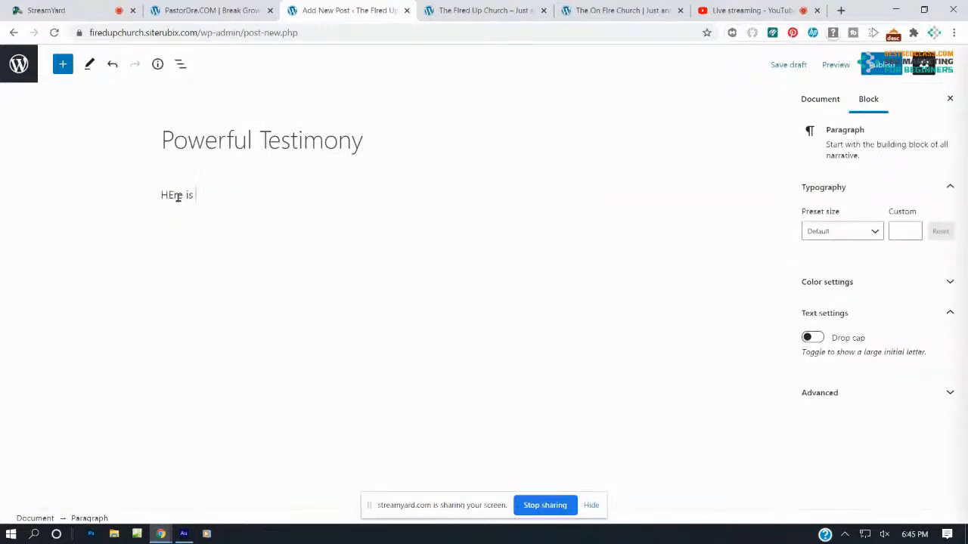
{"action": "key", "text": "BackSpace"}
{"action": "type", "text": "ere is a poweru"}
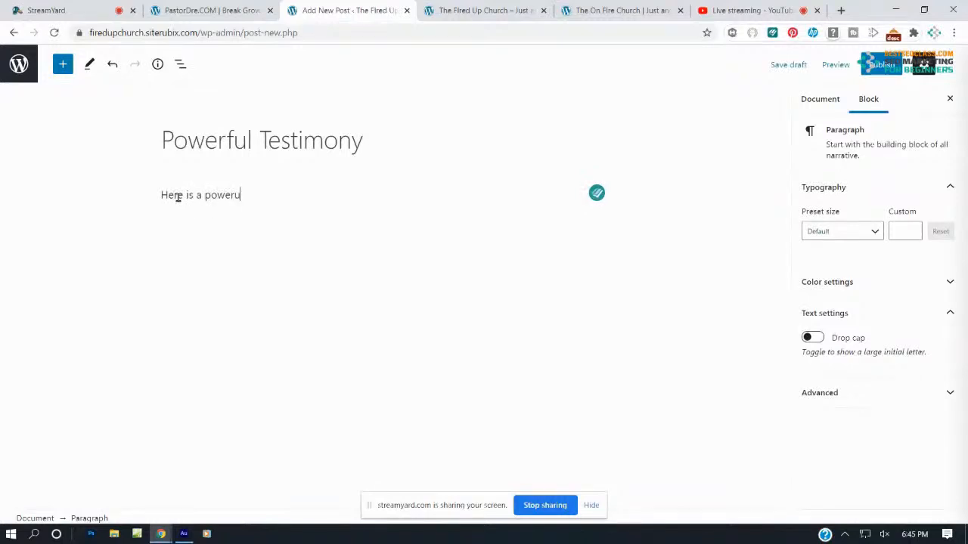
{"action": "type", "text": "l testimony "}
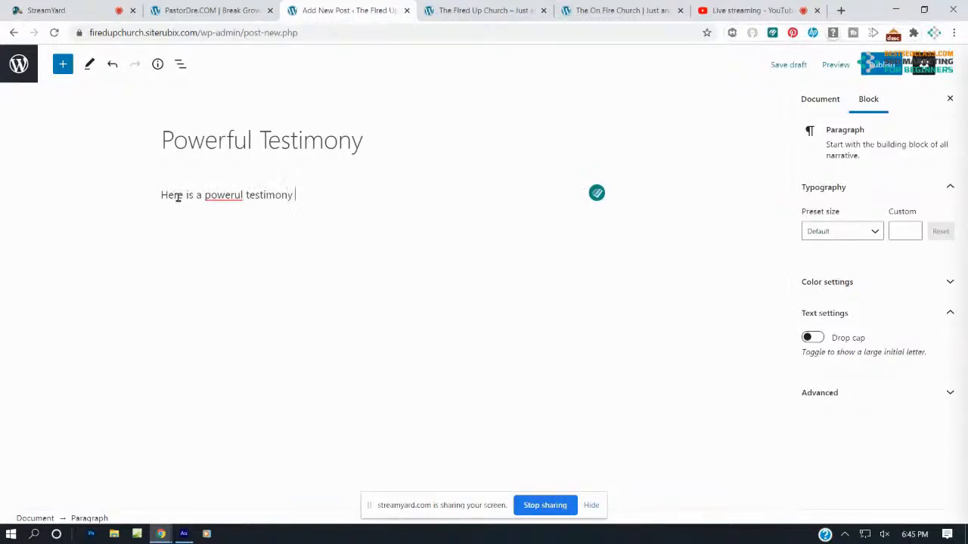
{"action": "type", "text": "of a young man that has"}
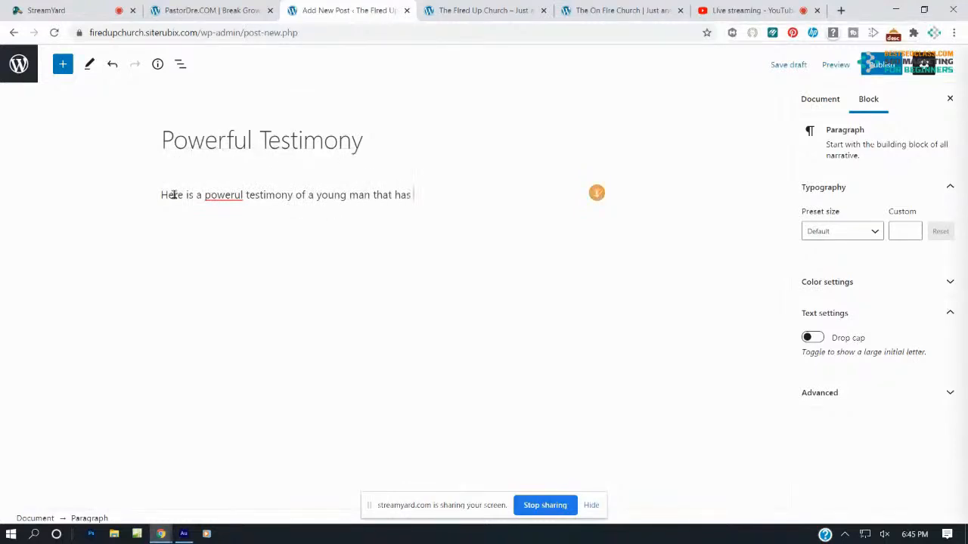
{"action": "type", "text": " been chang"}
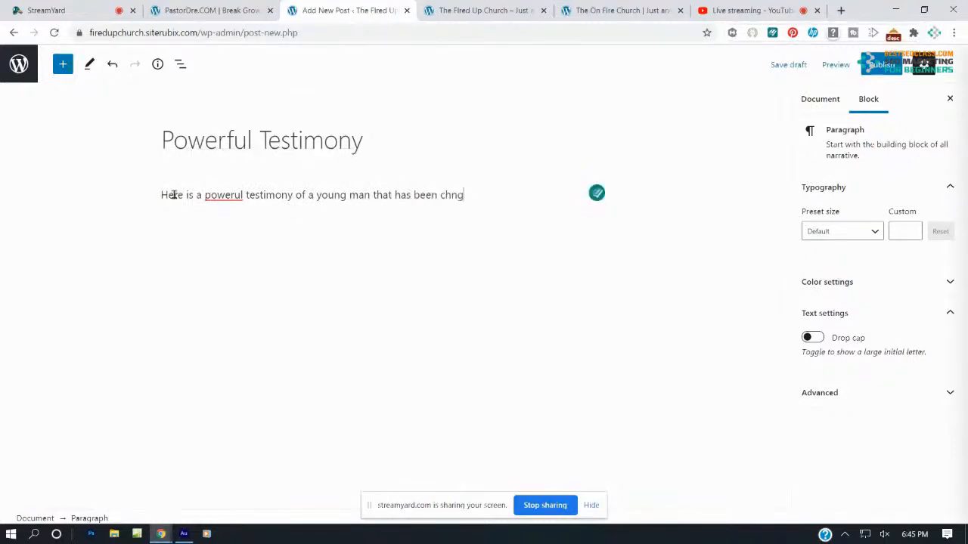
{"action": "key", "text": "BackSpace"}
{"action": "key", "text": "BackSpace"}
{"action": "type", "text": "anged by the Powe"}
{"action": "key", "text": "BackSpace"}
{"action": "type", "text": "we"}
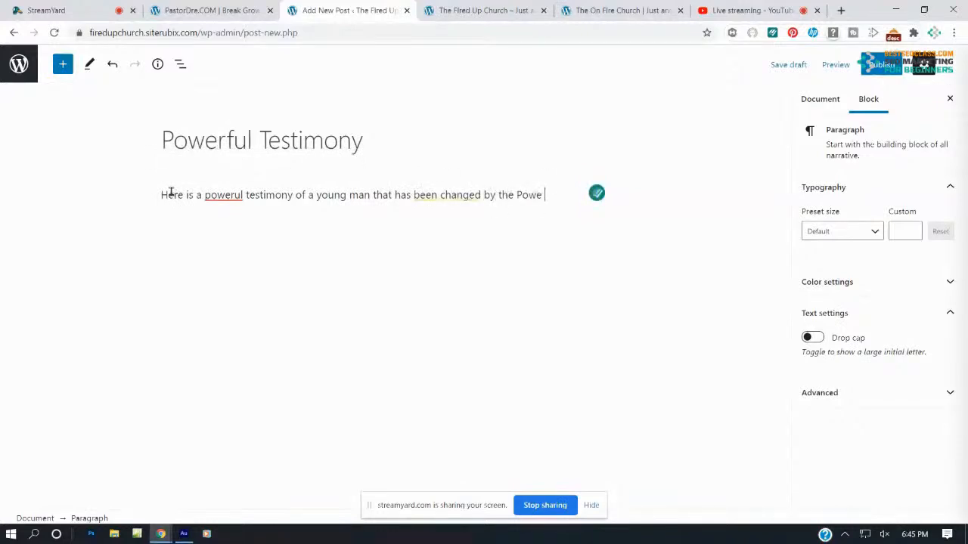
{"action": "type", "text": "r of God."}
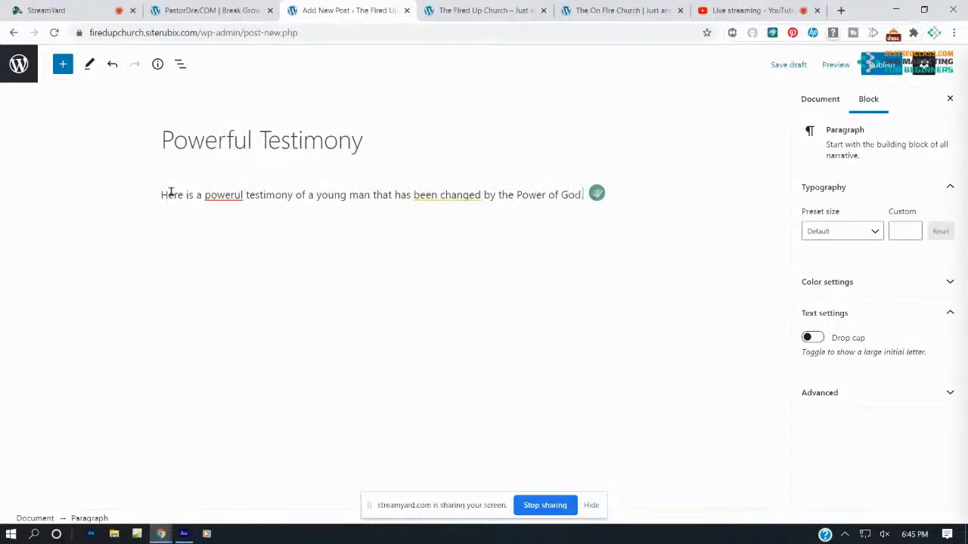
Correct 'powerul' to 'powerful' and publish the post
{"action": "left_click", "coordinate": [231, 195]}
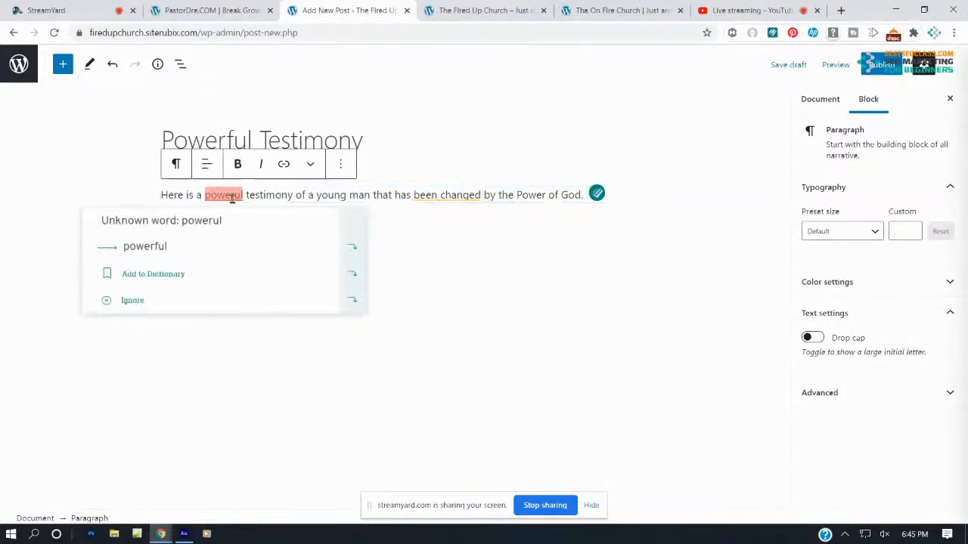
{"action": "left_click", "coordinate": [223, 244]}
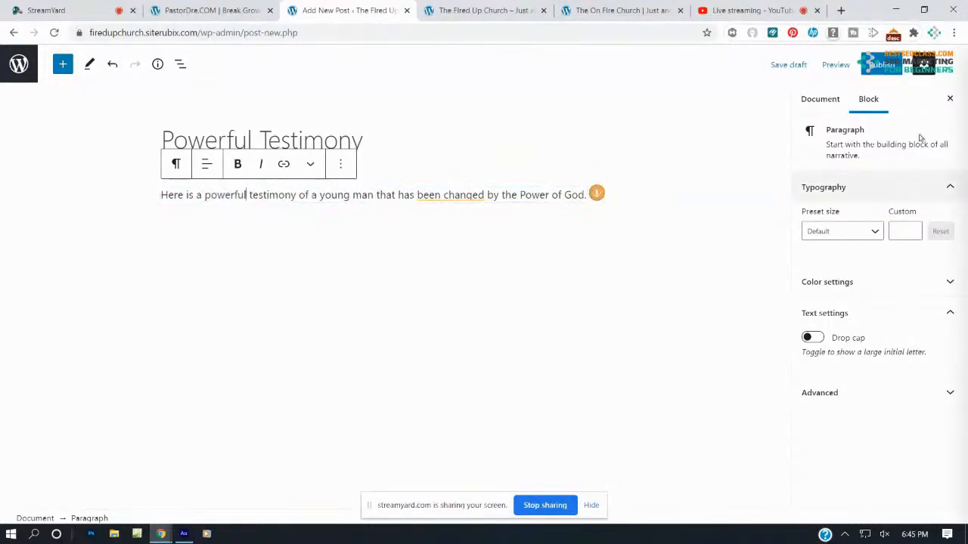
{"action": "left_click", "coordinate": [881, 65]}
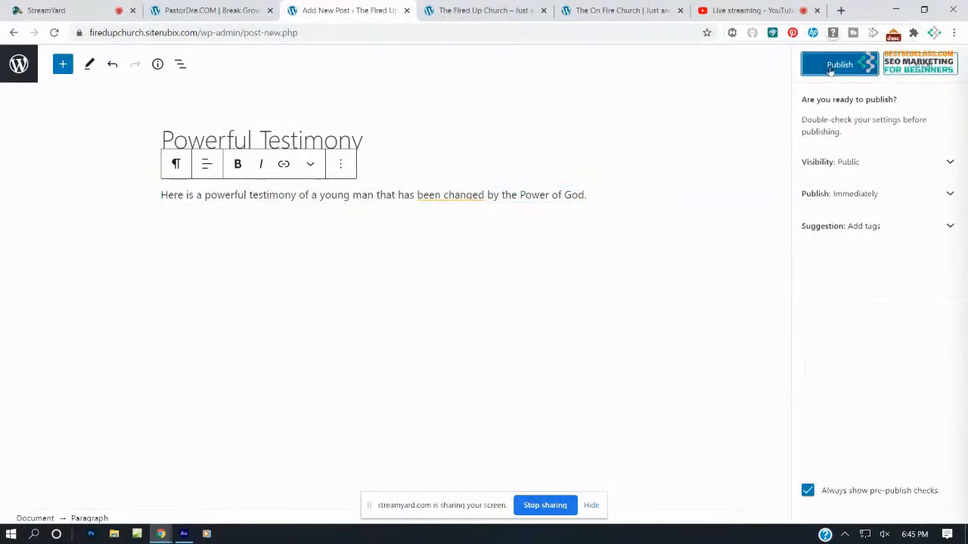
{"action": "left_click", "coordinate": [836, 65]}
{"action": "mouse_move", "coordinate": [468, 216]}
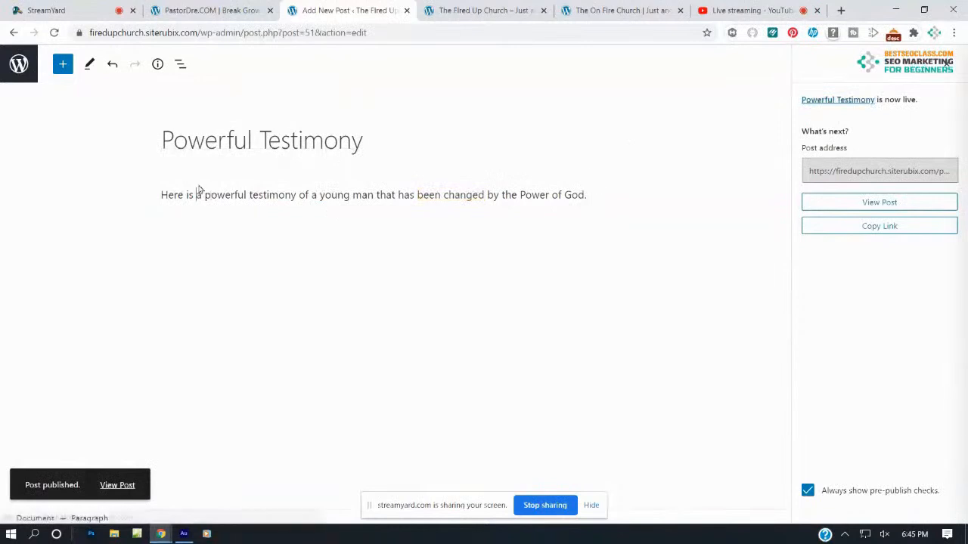
Paste the testimony sentence repeatedly into the paragraph and update the post
{"action": "left_click_drag", "start_coordinate": [163, 194], "coordinate": [584, 197]}
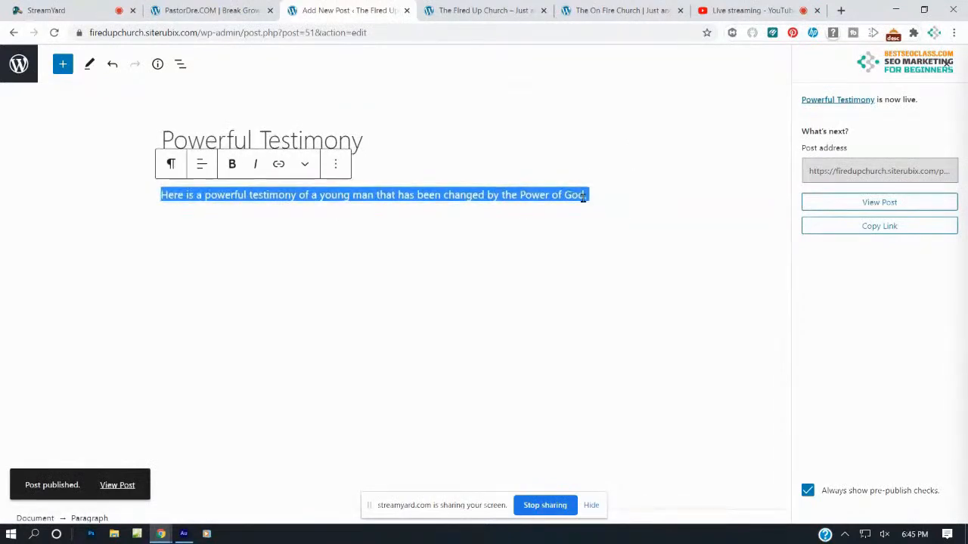
{"action": "key", "text": "ctrl+c"}
{"action": "left_click", "coordinate": [614, 196]}
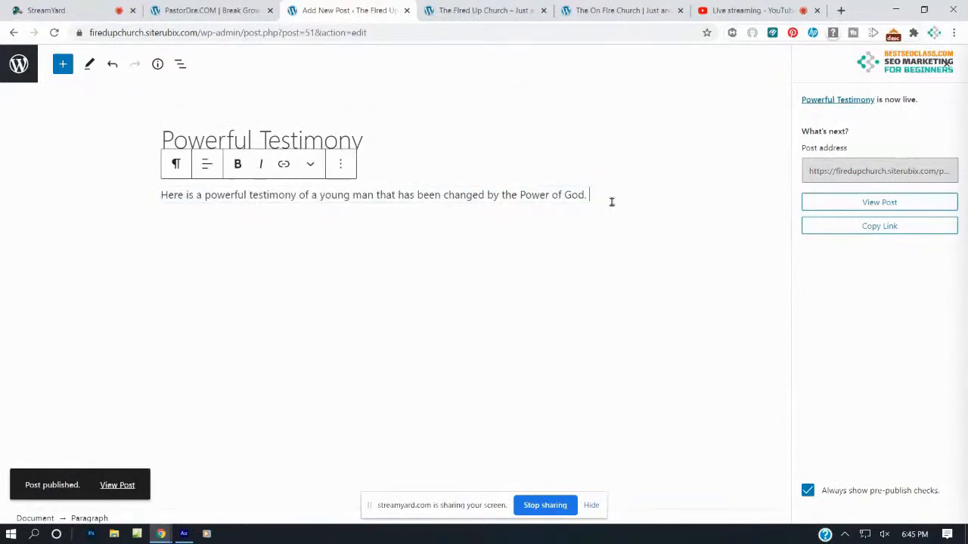
{"action": "key", "text": "ctrl+v"}
{"action": "key", "text": "ctrl+v"}
{"action": "key", "text": "ctrl+v"}
{"action": "key", "text": "ctrl+v"}
{"action": "key", "text": "ctrl+v"}
{"action": "key", "text": "ctrl+v"}
{"action": "key", "text": "ctrl+v"}
{"action": "key", "text": "ctrl+v"}
{"action": "key", "text": "ctrl+v"}
{"action": "key", "text": "ctrl+v"}
{"action": "key", "text": "ctrl+v"}
{"action": "key", "text": "ctrl+v"}
{"action": "key", "text": "ctrl+v"}
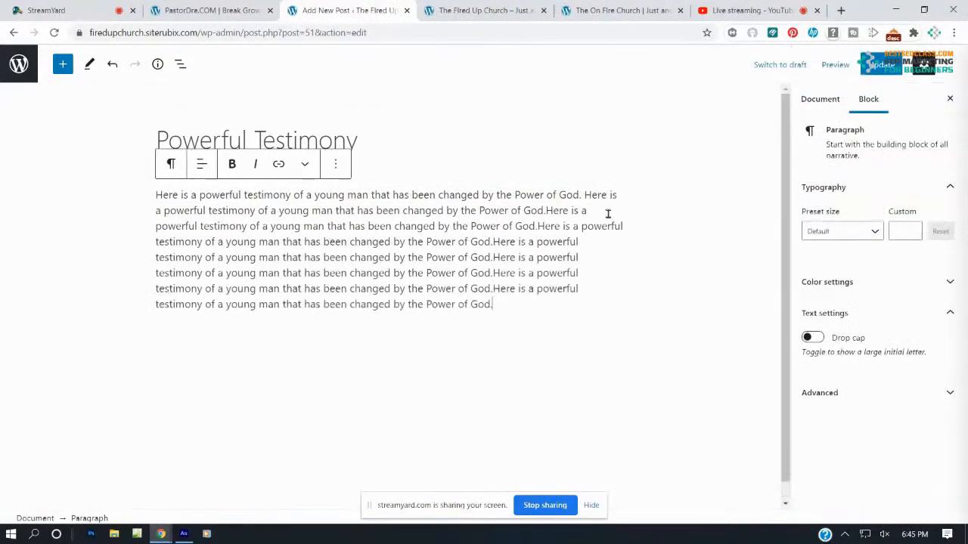
{"action": "key", "text": "ctrl+v"}
{"action": "key", "text": "ctrl+v"}
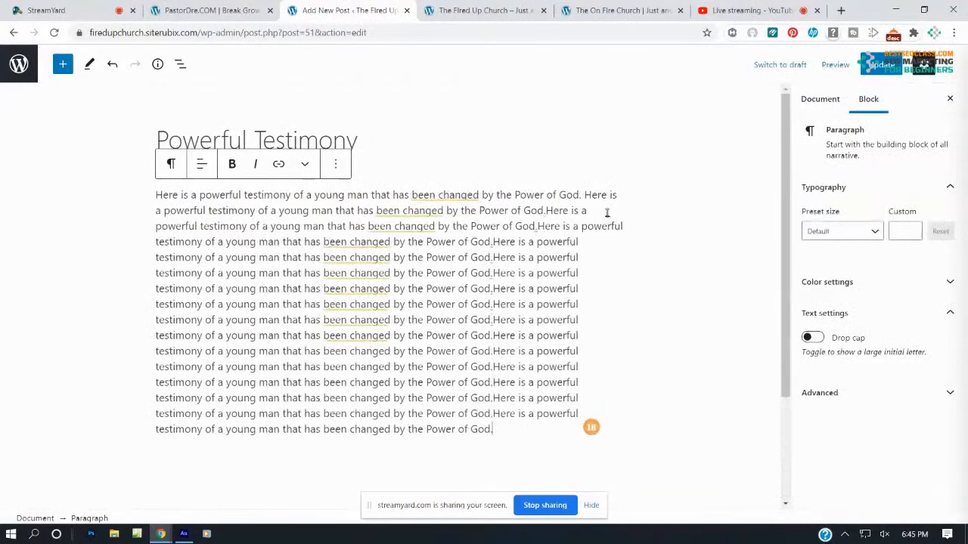
{"action": "left_click", "coordinate": [879, 65]}
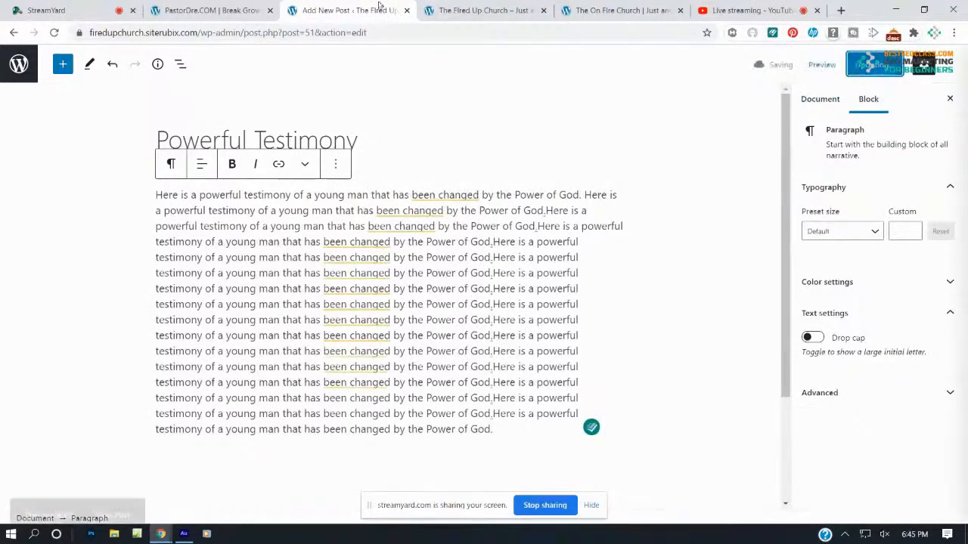
Check the Powerful Testimony post on the live Blog page, then return to Home
{"action": "left_click", "coordinate": [456, 10]}
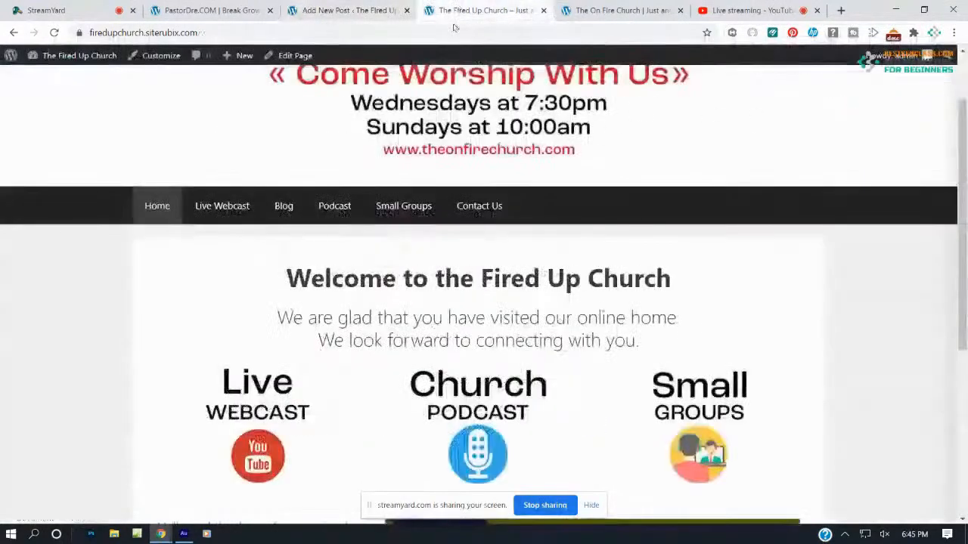
{"action": "left_click", "coordinate": [284, 212]}
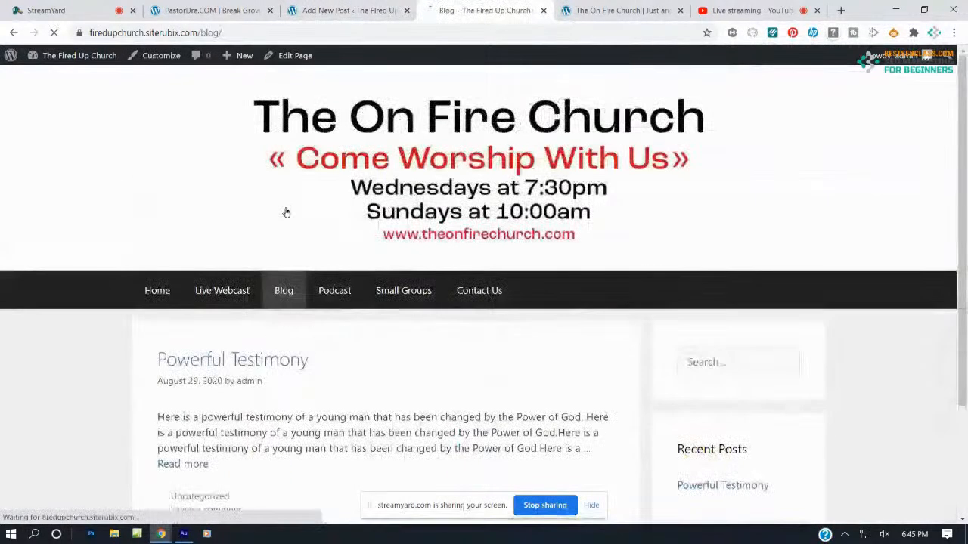
{"action": "scroll", "coordinate": [283, 212], "scroll_direction": "down", "scroll_amount": 2}
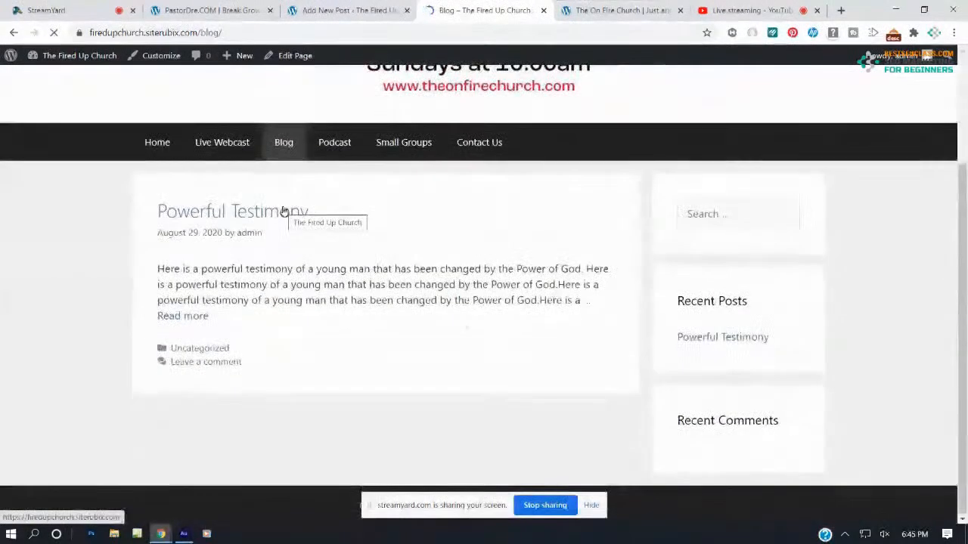
{"action": "left_click", "coordinate": [239, 213]}
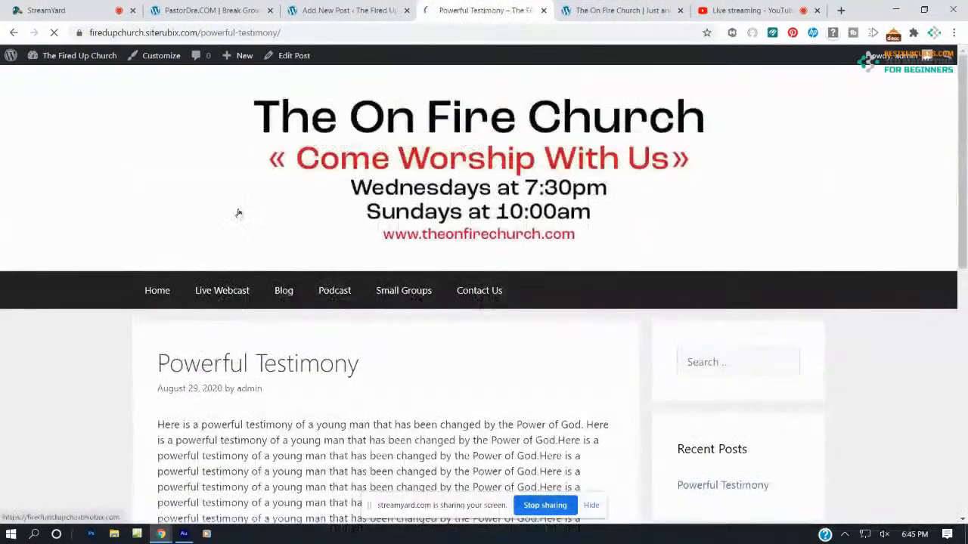
{"action": "scroll", "coordinate": [242, 209], "scroll_direction": "down", "scroll_amount": 3}
{"action": "scroll", "coordinate": [244, 212], "scroll_direction": "down", "scroll_amount": 4}
{"action": "scroll", "coordinate": [248, 204], "scroll_direction": "up", "scroll_amount": 4}
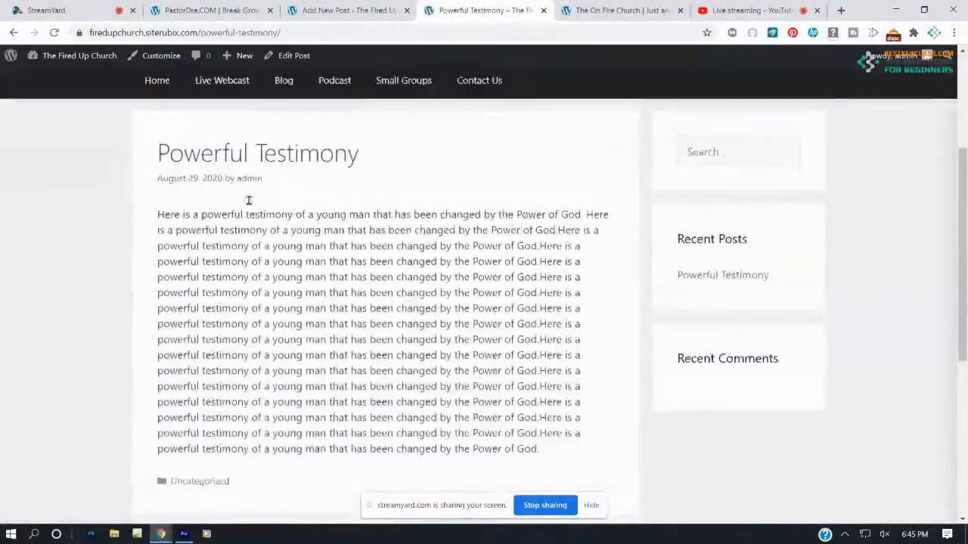
{"action": "scroll", "coordinate": [240, 208], "scroll_direction": "up", "scroll_amount": 3}
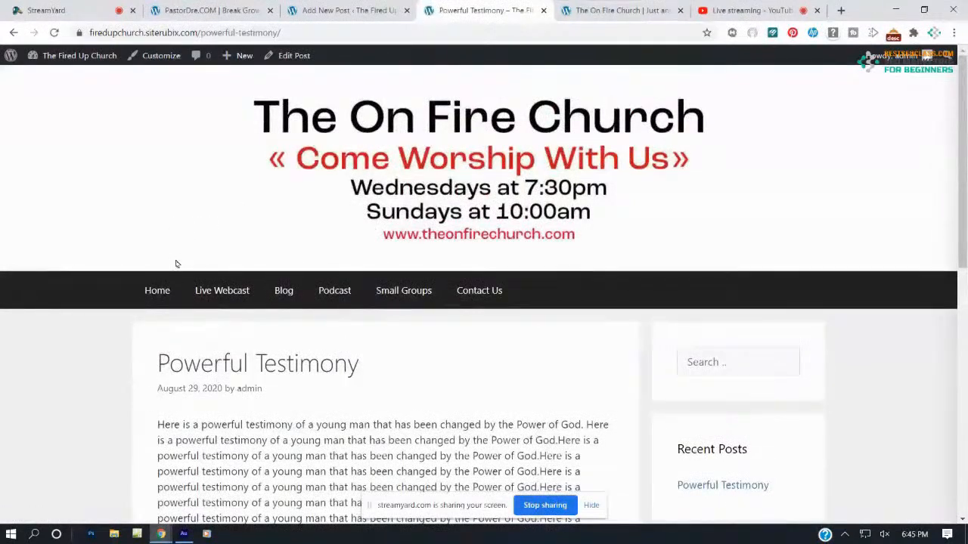
{"action": "left_click", "coordinate": [165, 287]}
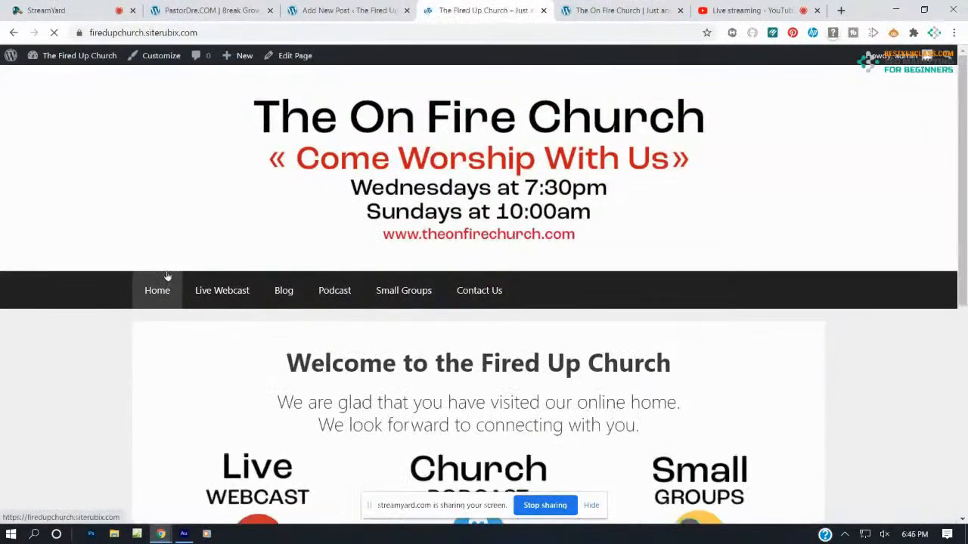
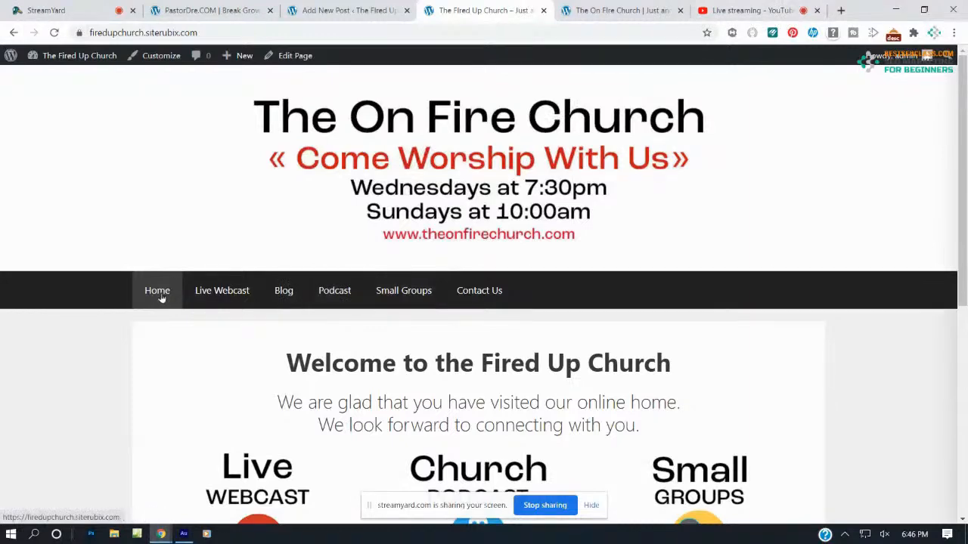
Look over the Live Webcast page, then return to the All Posts list in the editor
{"action": "left_click", "coordinate": [231, 296]}
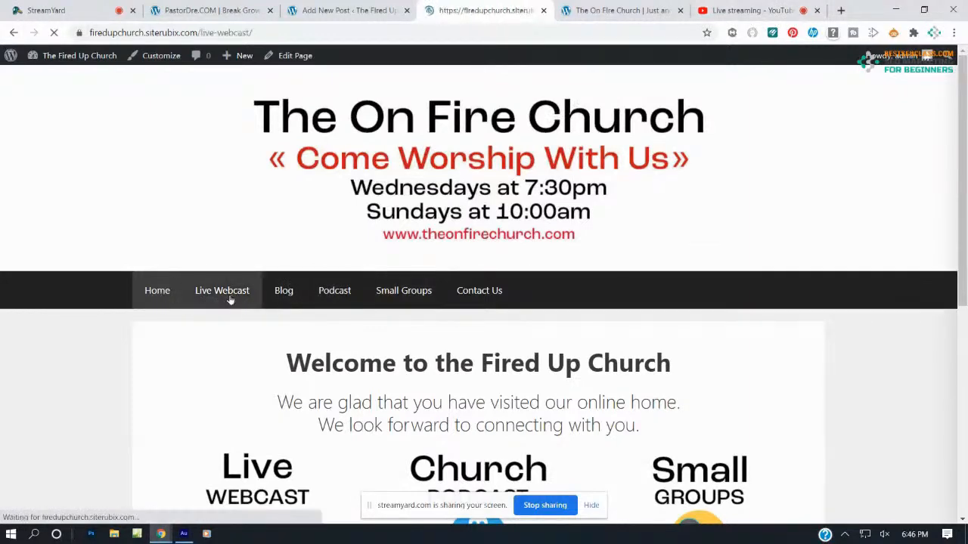
{"action": "scroll", "coordinate": [244, 277], "scroll_direction": "down", "scroll_amount": 3}
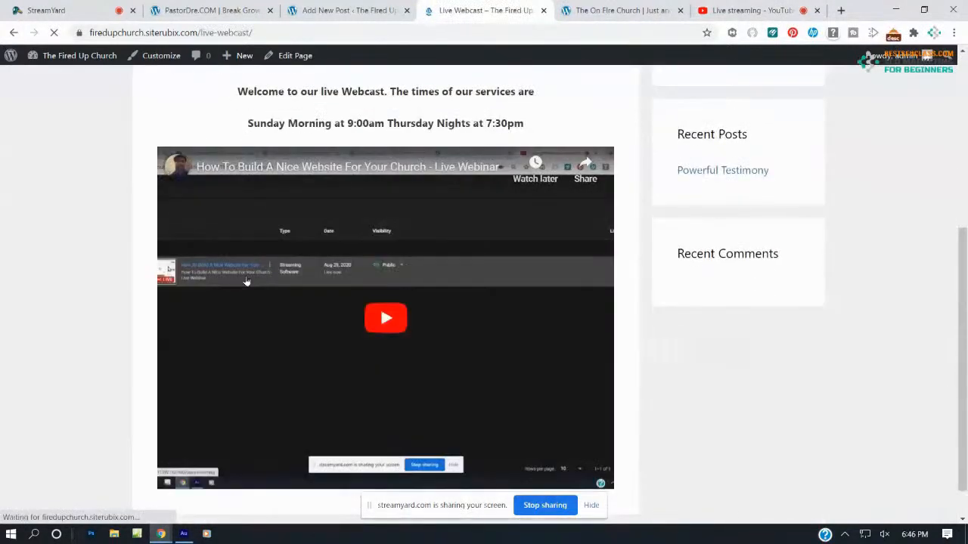
{"action": "scroll", "coordinate": [245, 282], "scroll_direction": "up", "scroll_amount": 2}
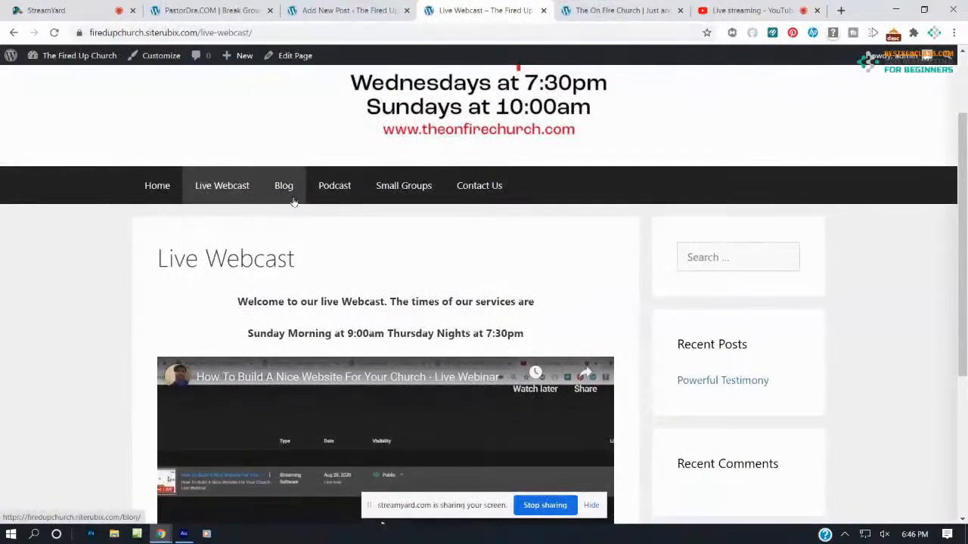
{"action": "scroll", "coordinate": [295, 252], "scroll_direction": "down", "scroll_amount": 2}
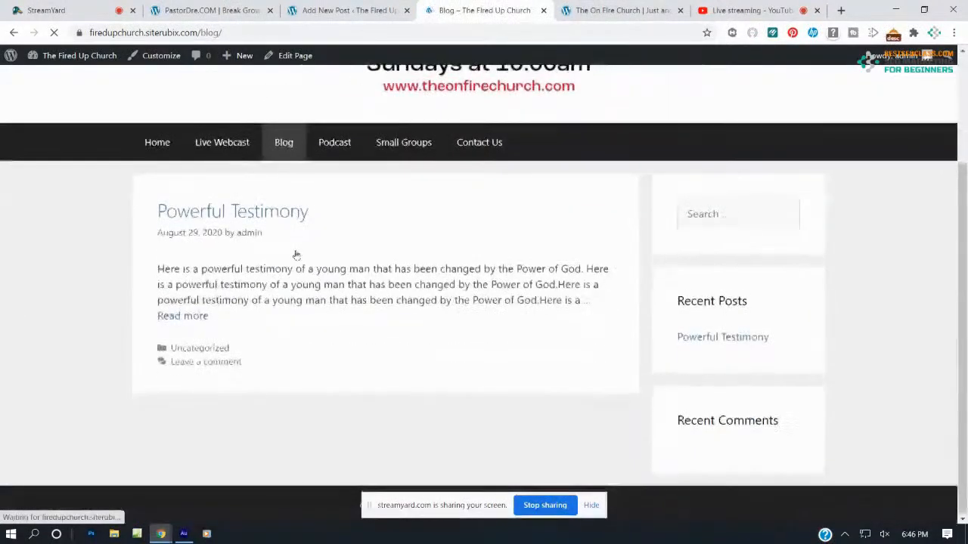
{"action": "left_click", "coordinate": [336, 10]}
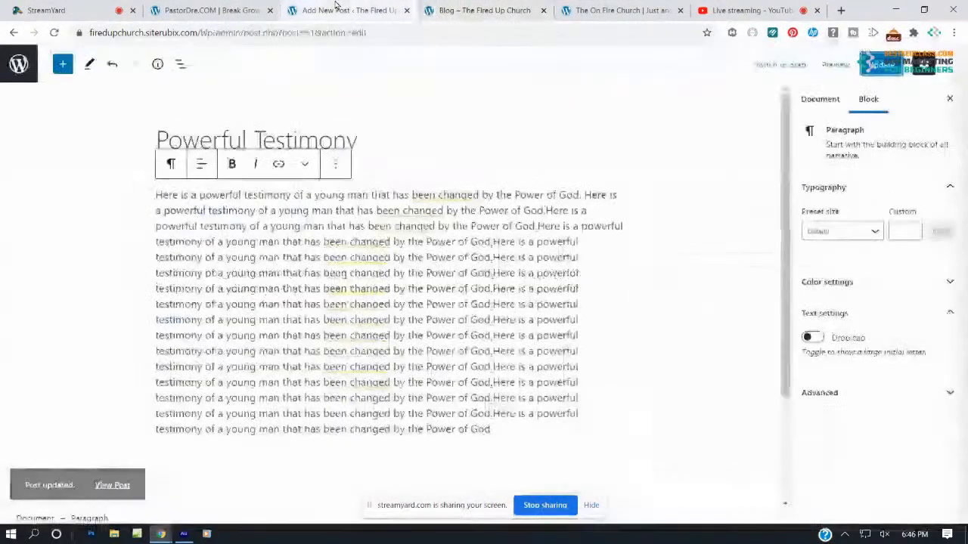
{"action": "left_click", "coordinate": [14, 32]}
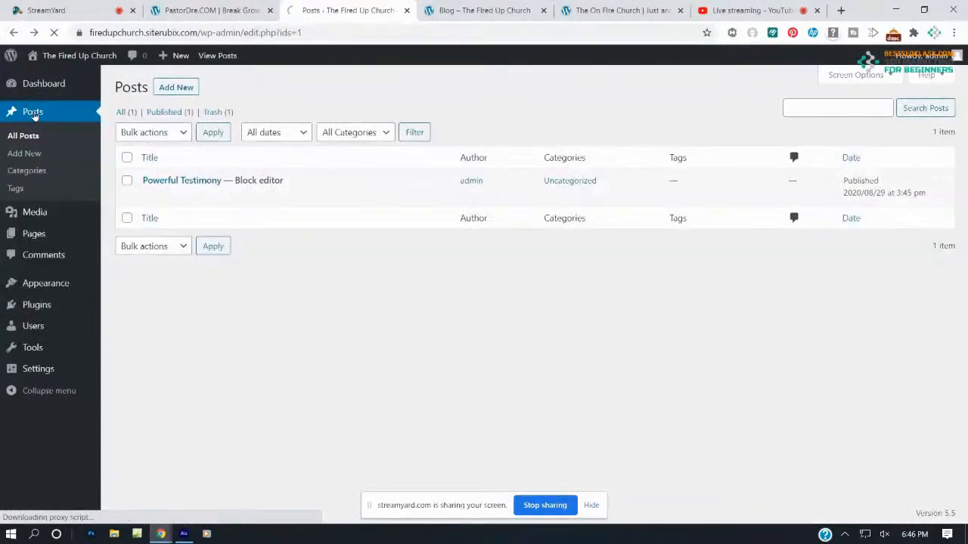
Start a new post titled 'Powerful Financial Miracle' with a testimony sentence about a young lady's financial miracle
{"action": "left_click", "coordinate": [175, 88]}
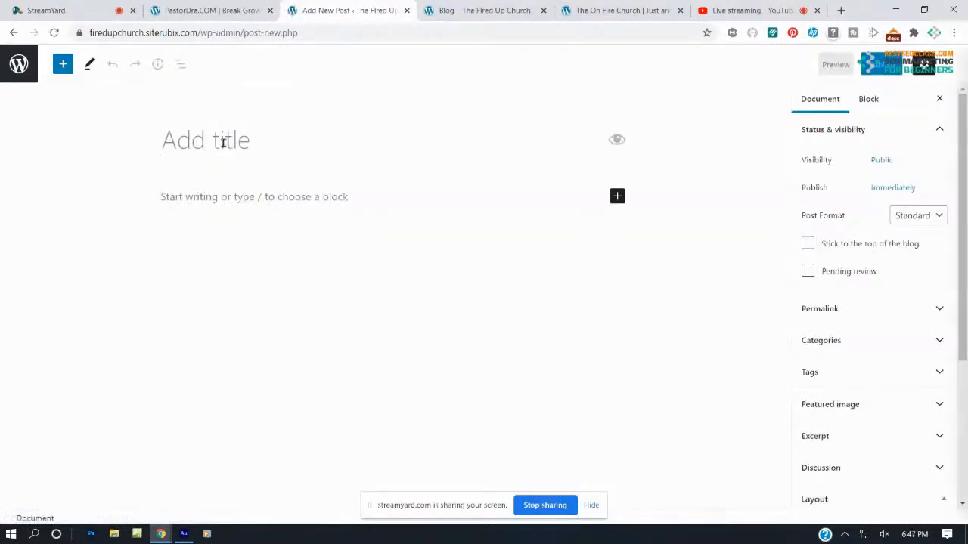
{"action": "type", "text": "Powe"}
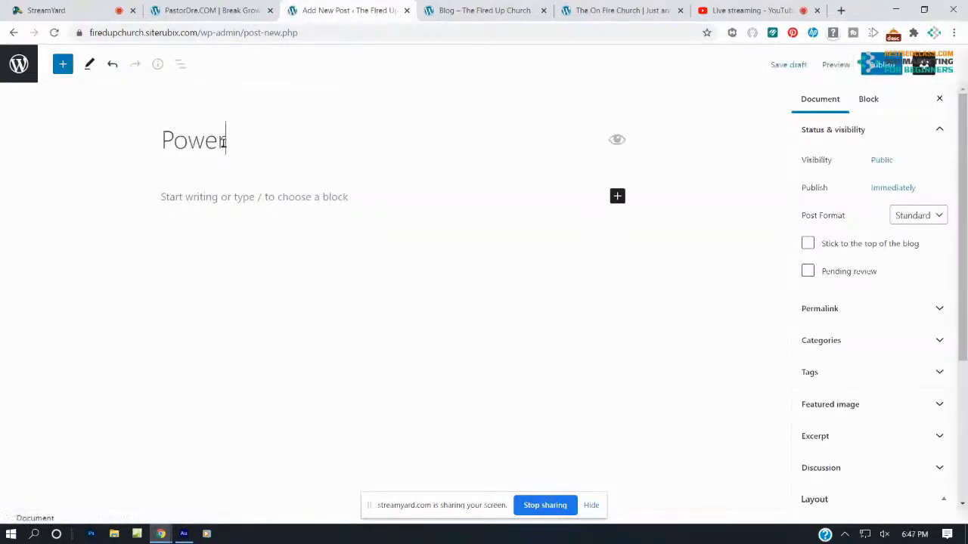
{"action": "type", "text": "rful Finan"}
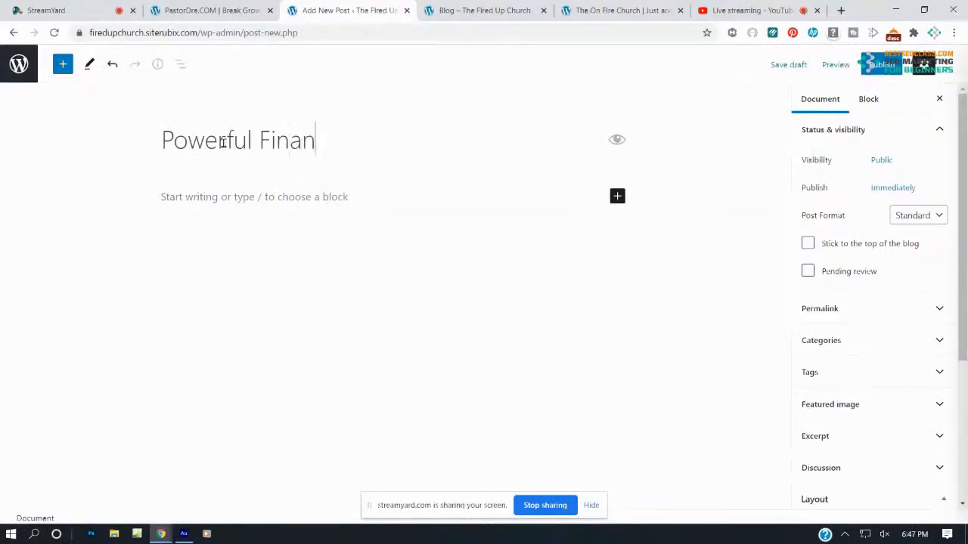
{"action": "type", "text": "cial Mir"}
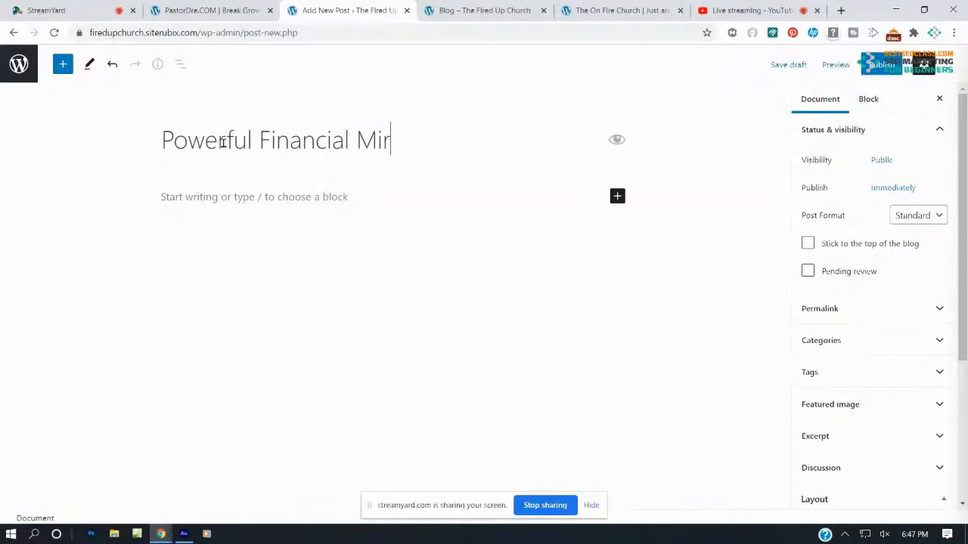
{"action": "type", "text": "acl"}
{"action": "key", "text": "BackSpace"}
{"action": "type", "text": "cle"}
{"action": "left_click", "coordinate": [208, 188]}
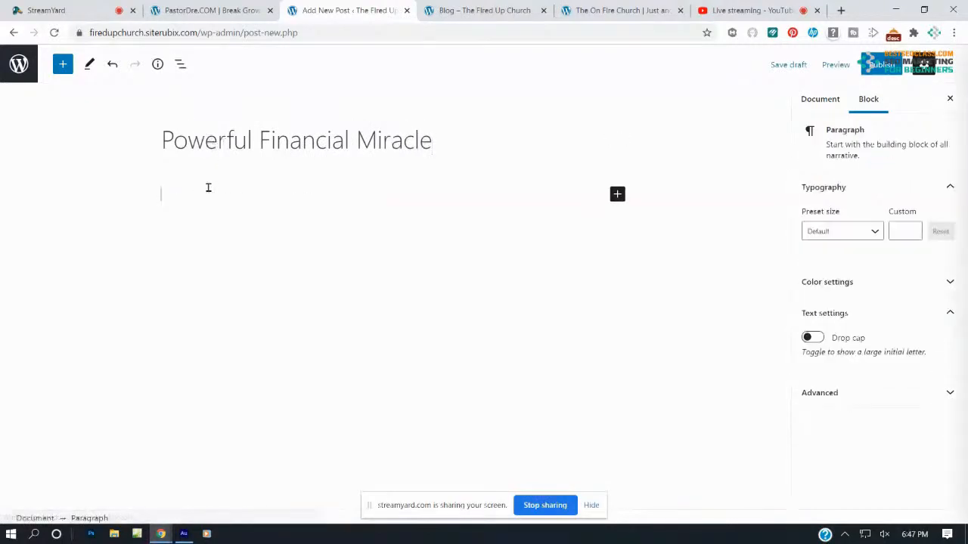
{"action": "type", "text": "Here is a powerful testimony of a young lady t"}
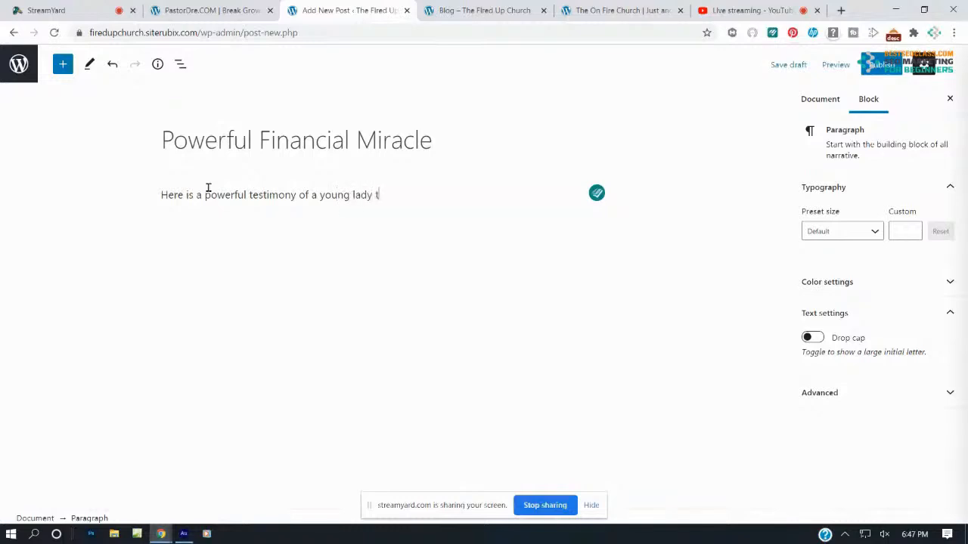
{"action": "type", "text": "hat got a hug"}
{"action": "type", "text": "e finan"}
{"action": "type", "text": "cial miracle"}
{"action": "key", "text": "BackSpace"}
{"action": "type", "text": "iracle"}
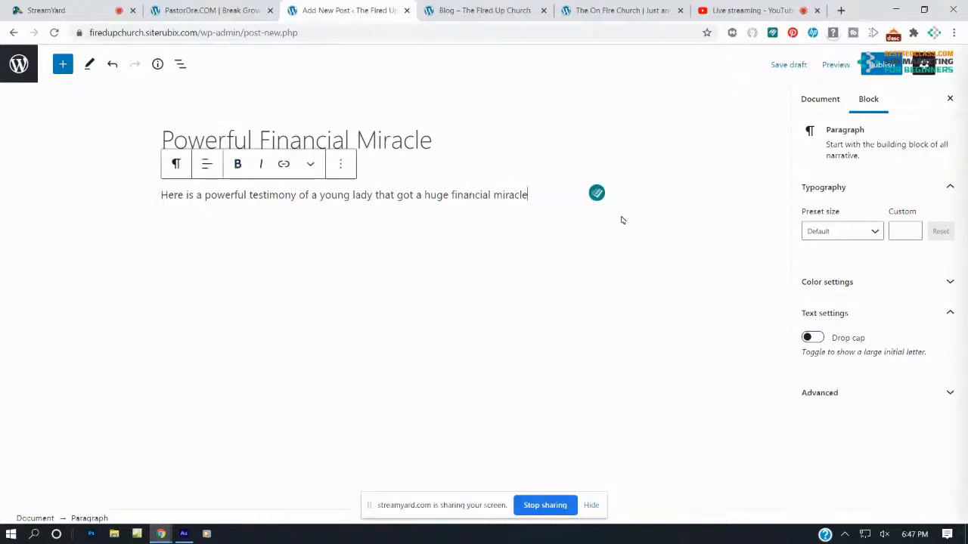
{"action": "type", "text": "."}
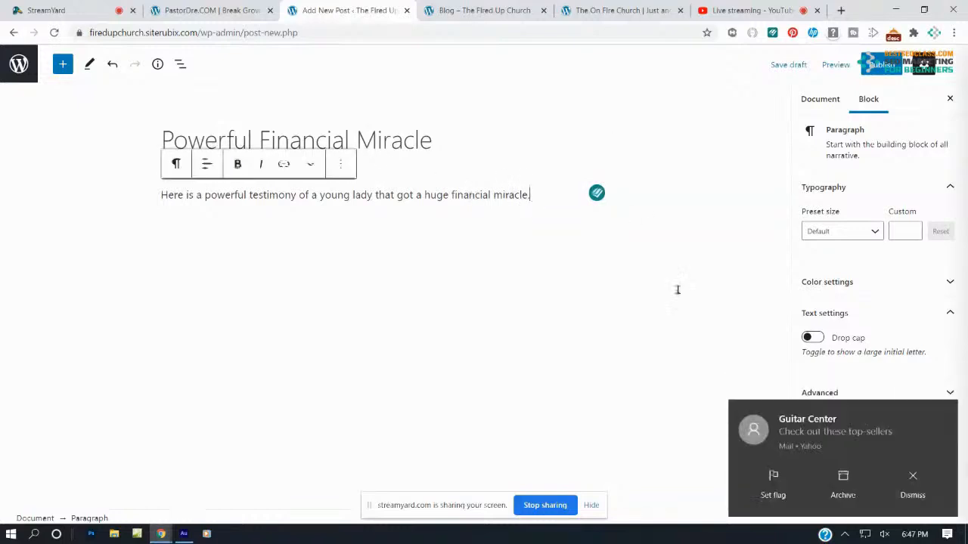
Paste the testimony sentence several more times into the paragraph and publish the post
{"action": "left_click", "coordinate": [913, 479]}
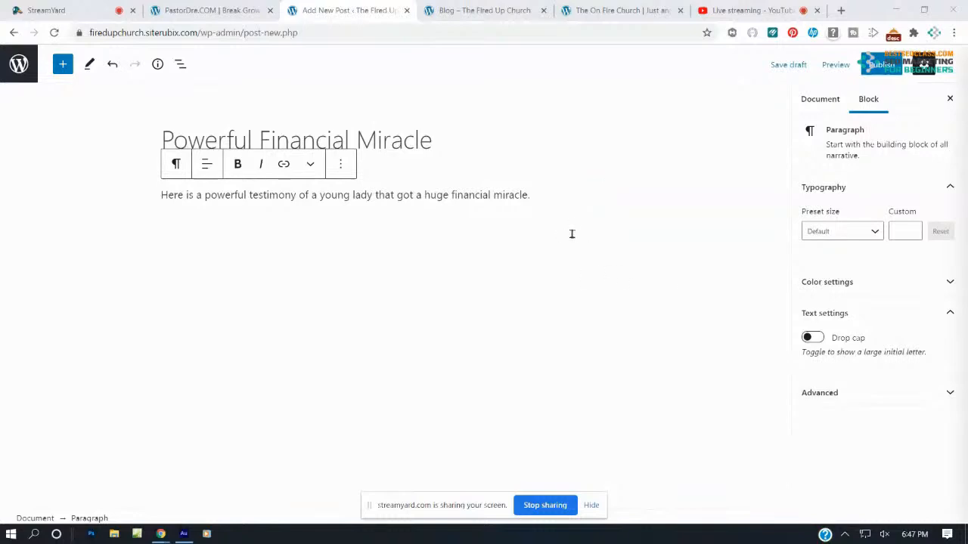
{"action": "left_click_drag", "start_coordinate": [552, 199], "coordinate": [136, 197]}
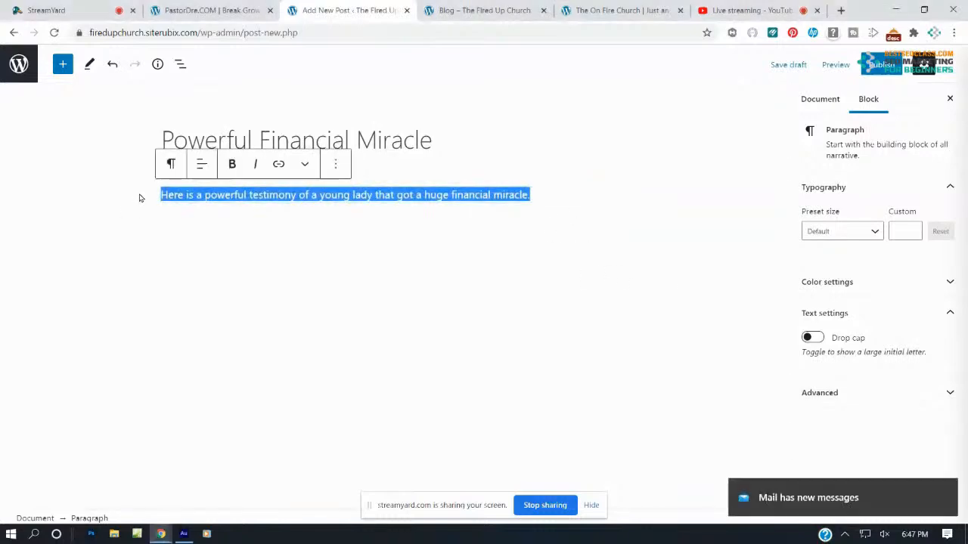
{"action": "left_click", "coordinate": [139, 198]}
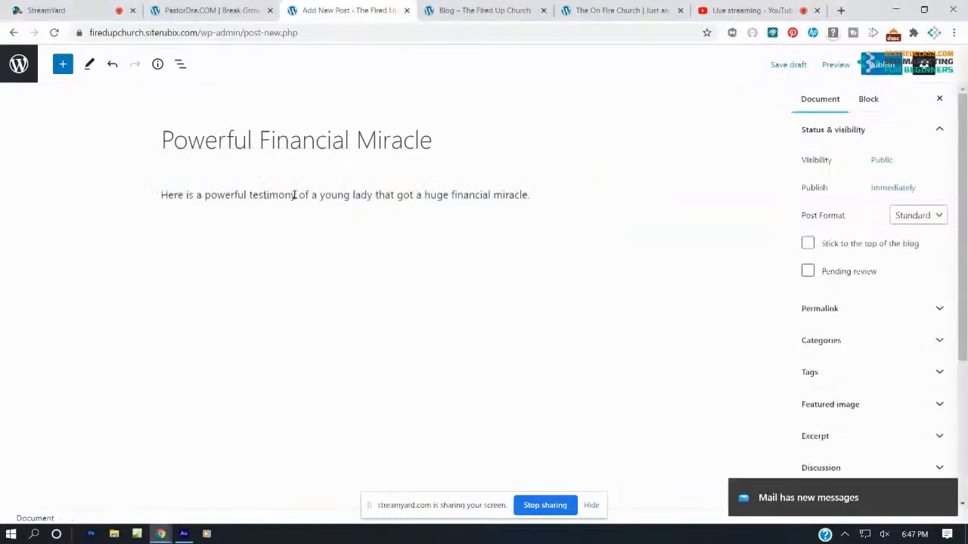
{"action": "left_click", "coordinate": [561, 199]}
{"action": "key", "text": "ctrl+v"}
{"action": "key", "text": "ctrl+v"}
{"action": "key", "text": "ctrl+v"}
{"action": "key", "text": "ctrl+v"}
{"action": "key", "text": "ctrl+v"}
{"action": "key", "text": "ctrl+v"}
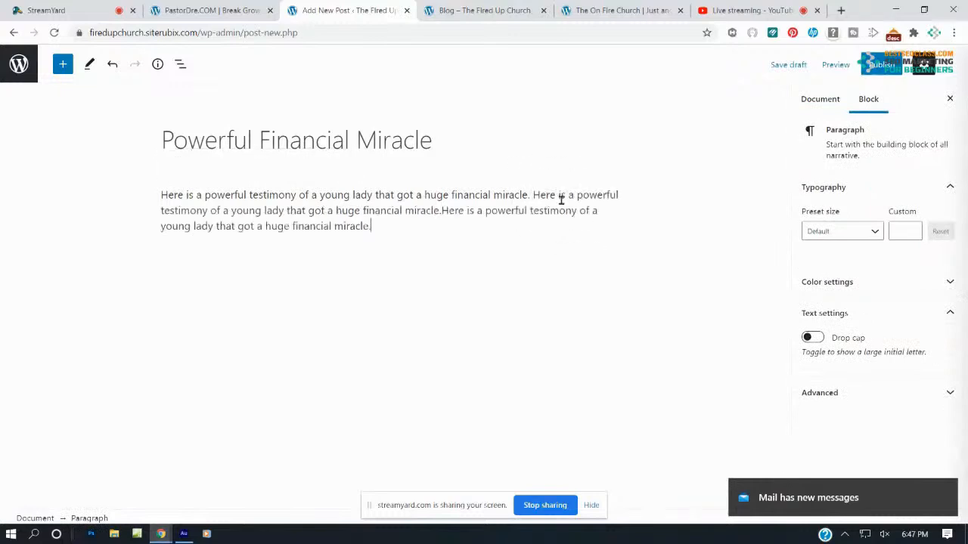
{"action": "key", "text": "ctrl+v"}
{"action": "key", "text": "ctrl+v"}
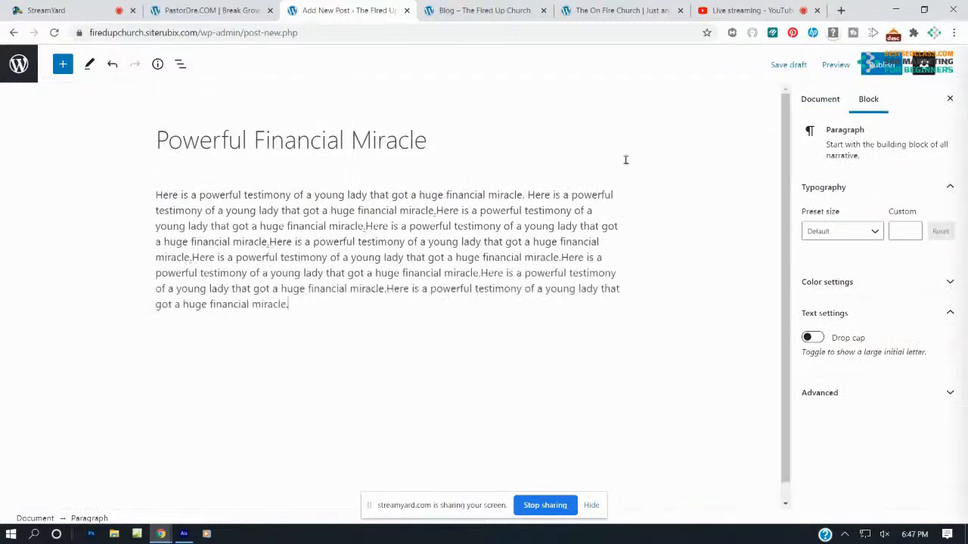
{"action": "left_click", "coordinate": [880, 68]}
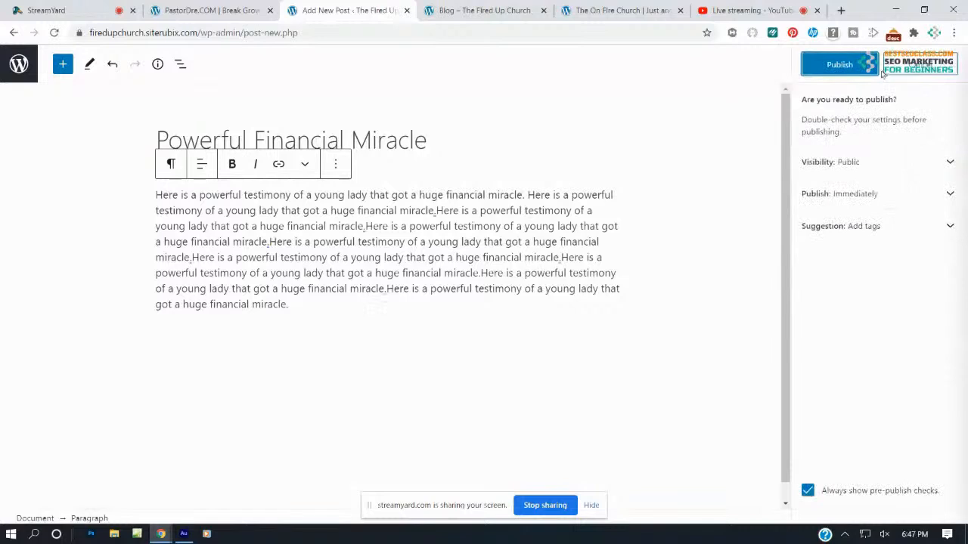
{"action": "left_click", "coordinate": [839, 65]}
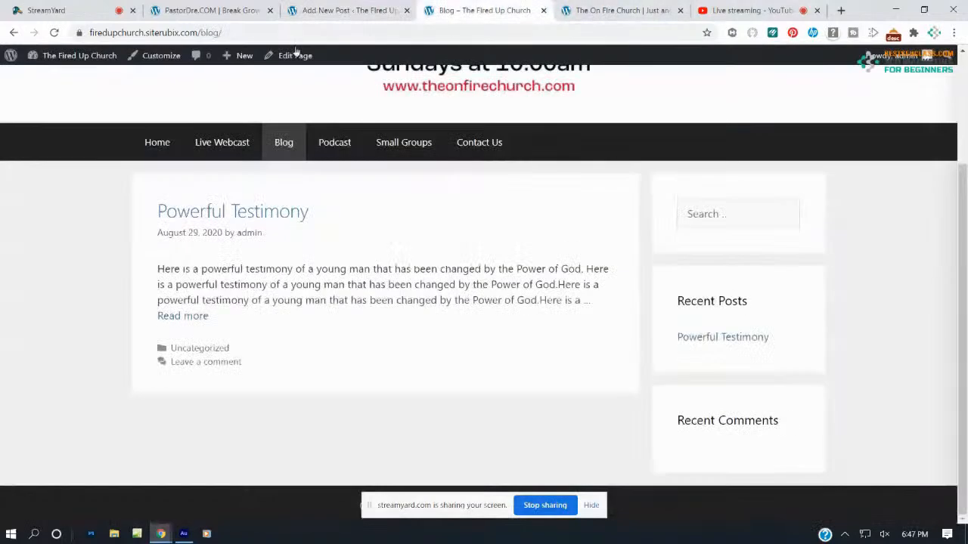
Reload the live Blog page to check the new post, then return to the Posts list
{"action": "left_click", "coordinate": [488, 10]}
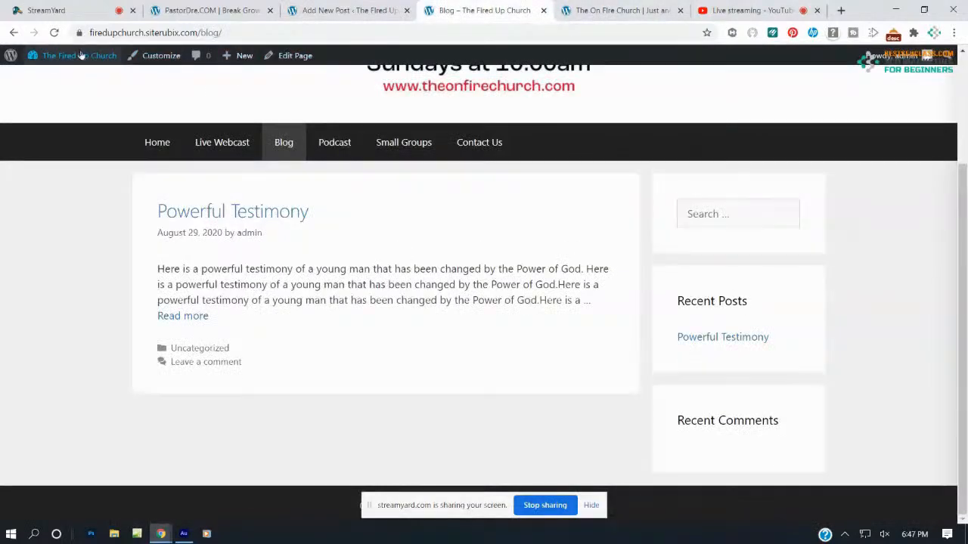
{"action": "left_click", "coordinate": [53, 32]}
{"action": "scroll", "coordinate": [179, 280], "scroll_direction": "down", "scroll_amount": 3}
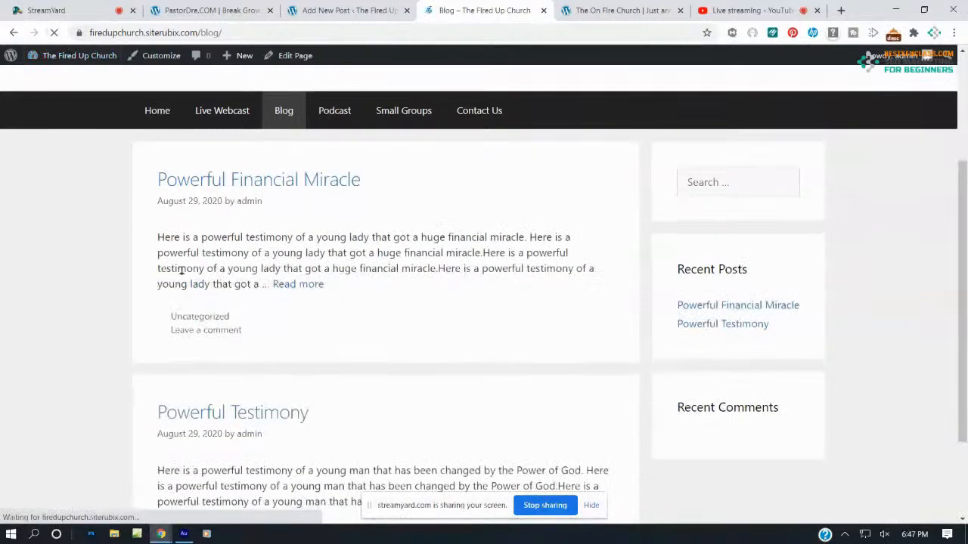
{"action": "scroll", "coordinate": [186, 265], "scroll_direction": "up", "scroll_amount": 4}
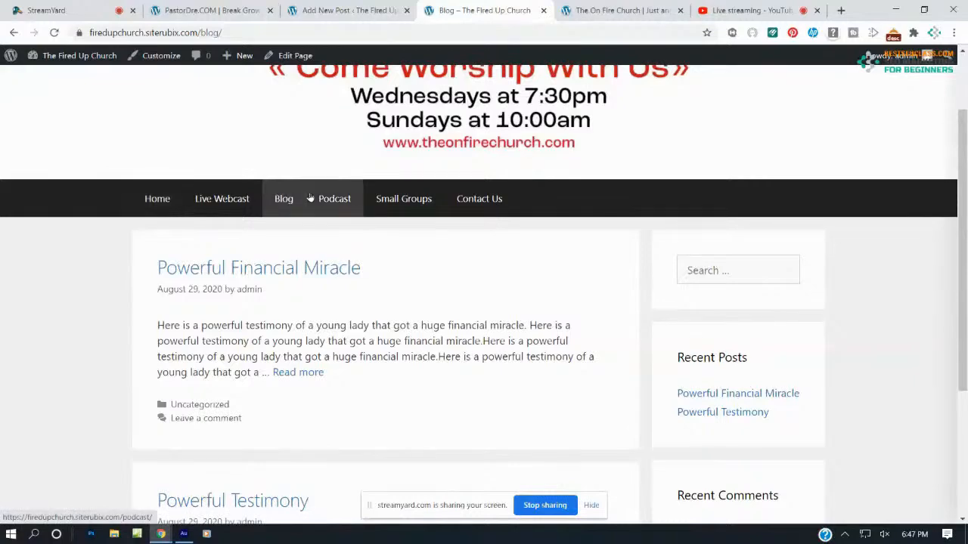
{"action": "left_click", "coordinate": [327, 14]}
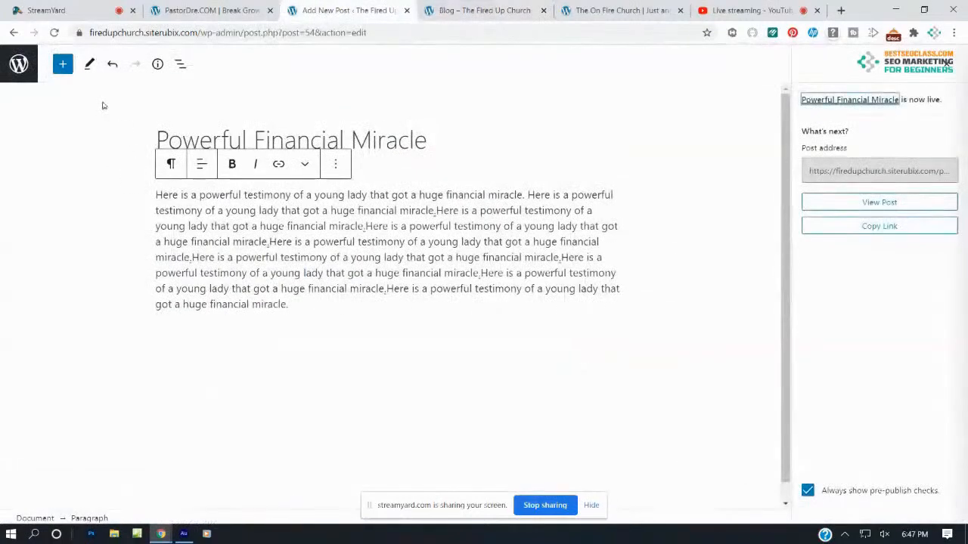
{"action": "left_click", "coordinate": [13, 32]}
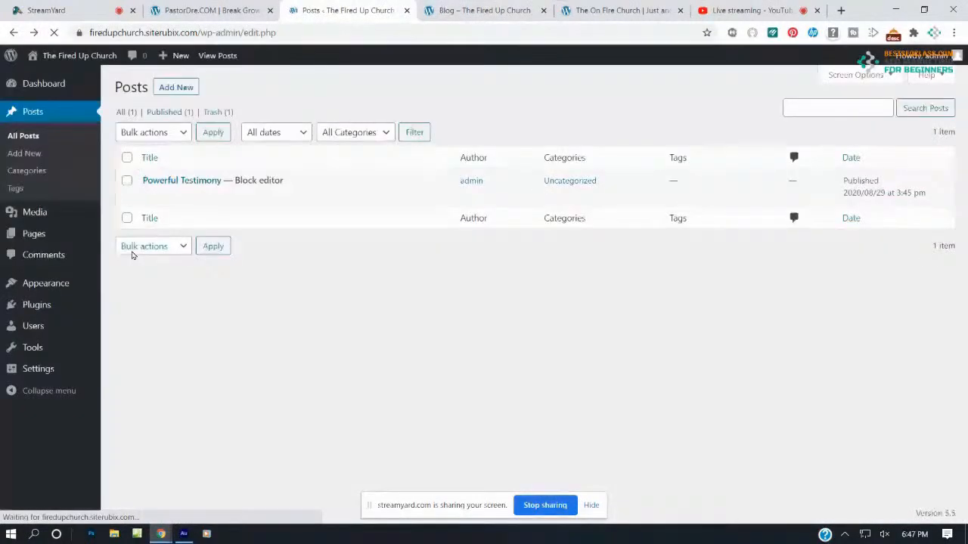
Open the Podcast page from Pages in the editor, then open a blank browser tab
{"action": "left_click", "coordinate": [41, 237]}
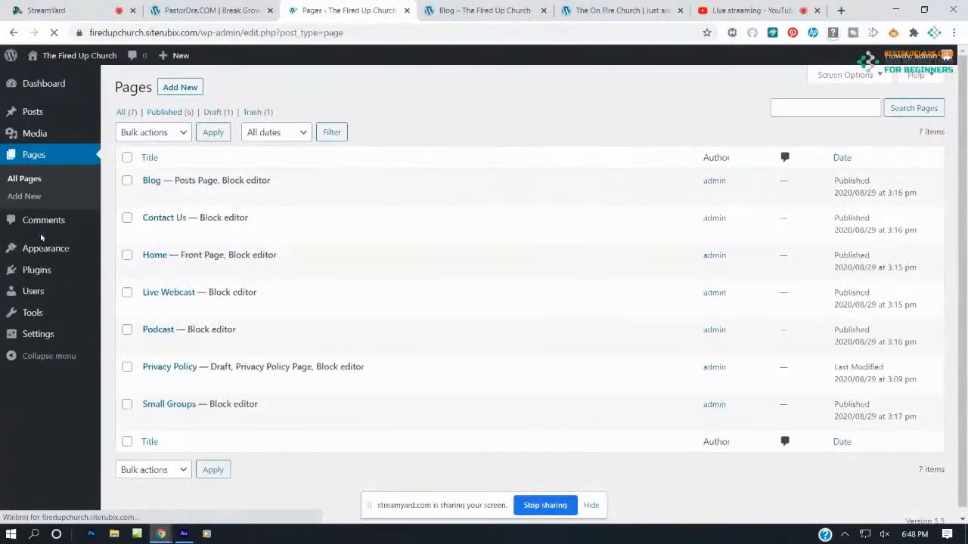
{"action": "left_click", "coordinate": [156, 347]}
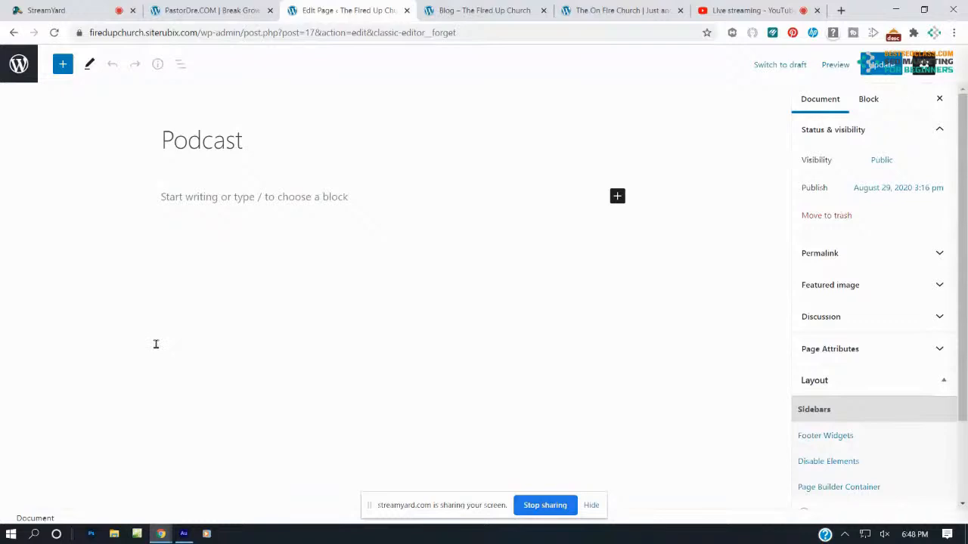
{"action": "left_click", "coordinate": [840, 9]}
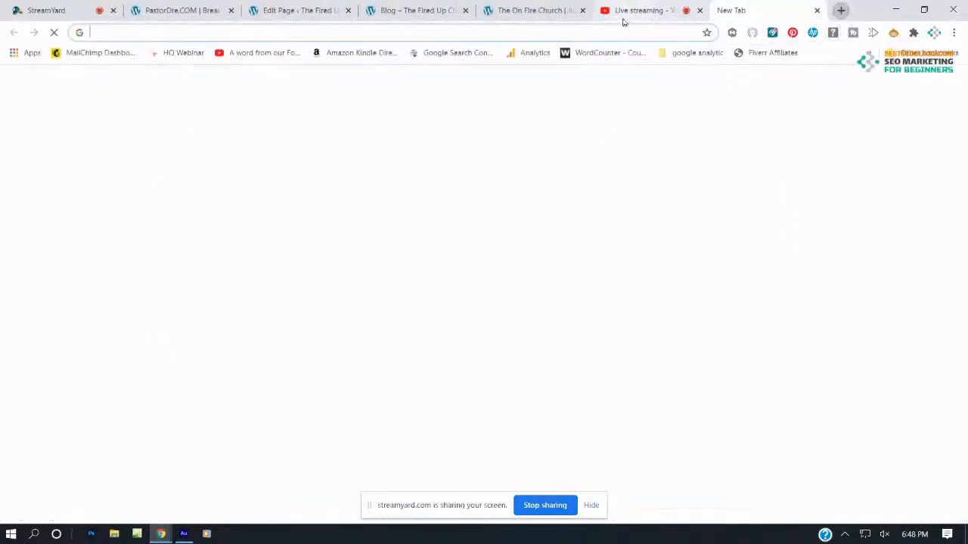
On Spreaker, open the Rise Up Radio Segment dashboard and copy its RSS feed link
{"action": "left_click", "coordinate": [621, 31]}
{"action": "type", "text": "spreaker.com"}
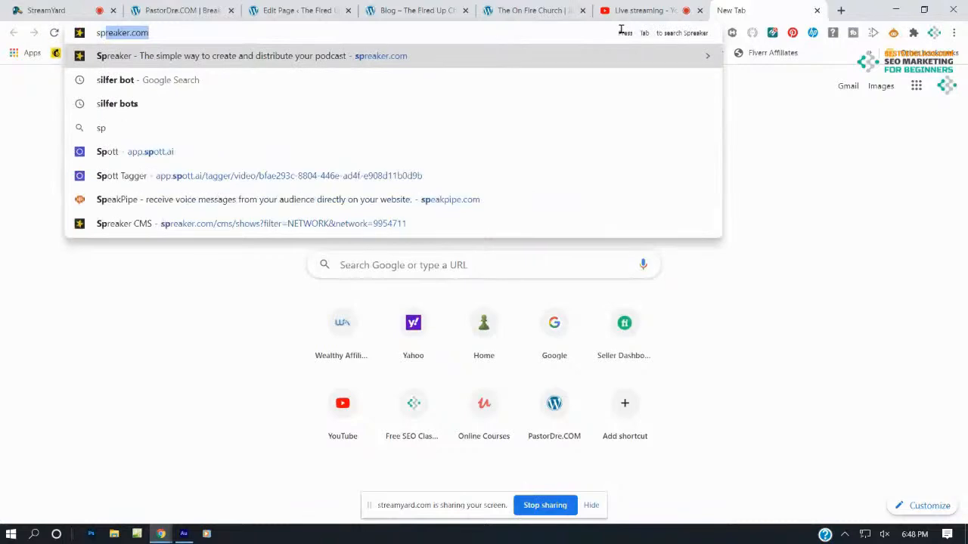
{"action": "key", "text": "Return"}
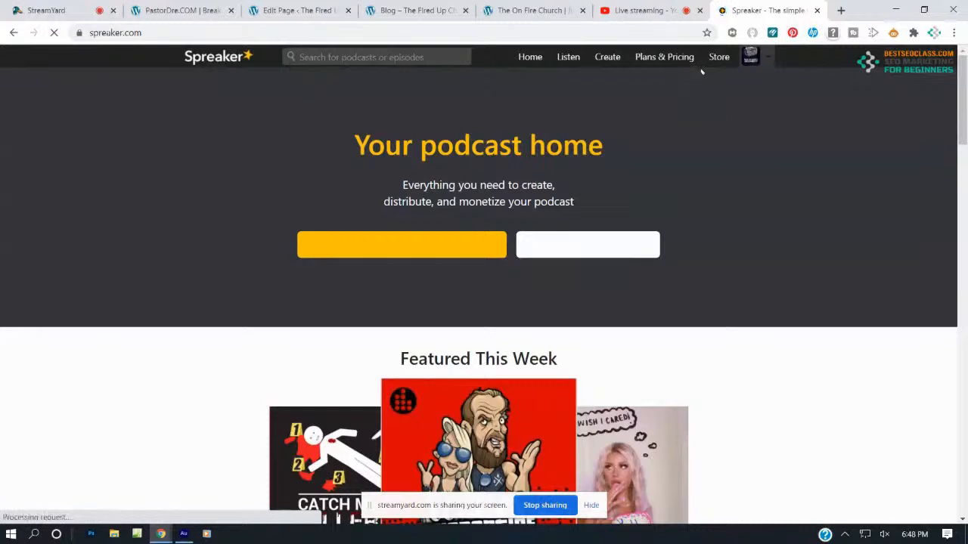
{"action": "left_click", "coordinate": [751, 56]}
{"action": "left_click", "coordinate": [741, 108]}
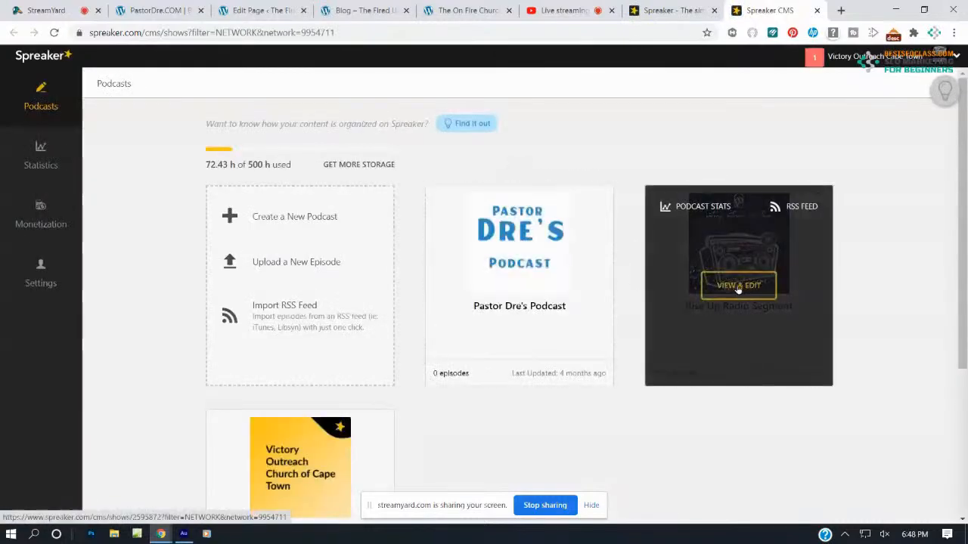
{"action": "left_click", "coordinate": [738, 286]}
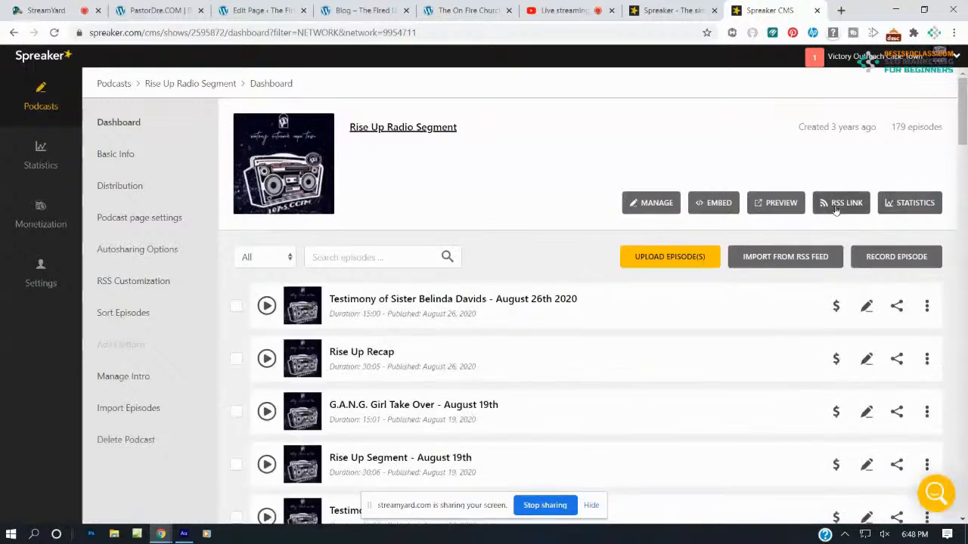
{"action": "left_click", "coordinate": [840, 206]}
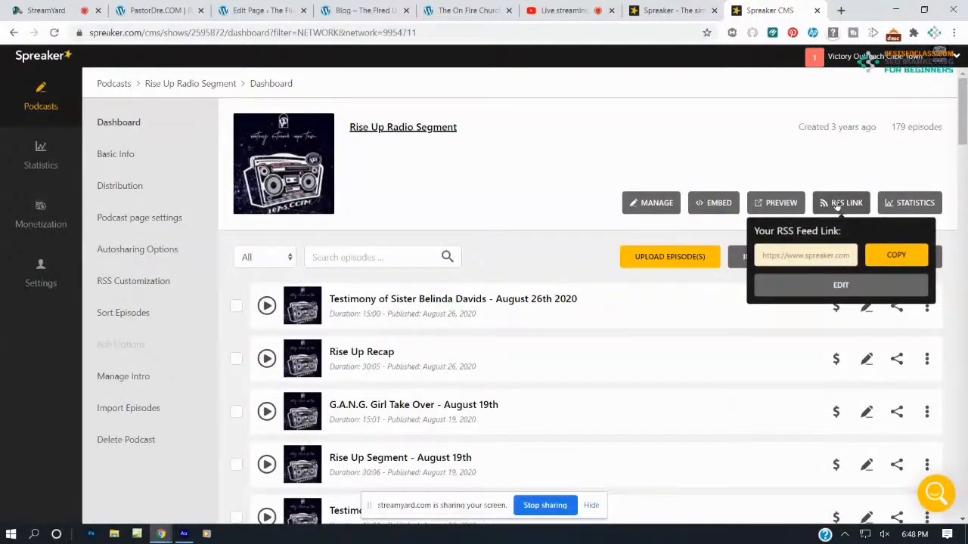
{"action": "left_click", "coordinate": [888, 259]}
{"action": "left_click", "coordinate": [393, 9]}
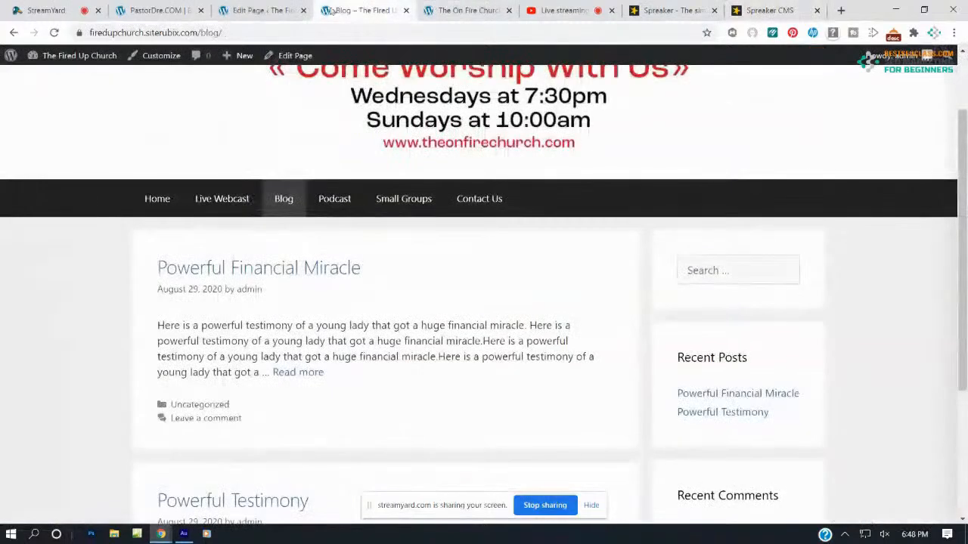
Add an RSS block to the Podcast page using the copied Spreaker feed URL and update
{"action": "left_click", "coordinate": [261, 10]}
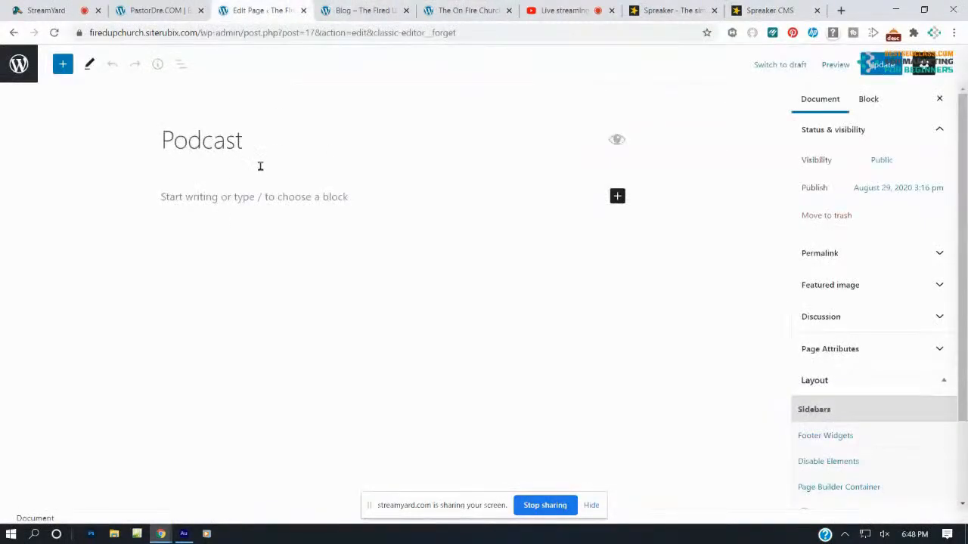
{"action": "left_click", "coordinate": [64, 66]}
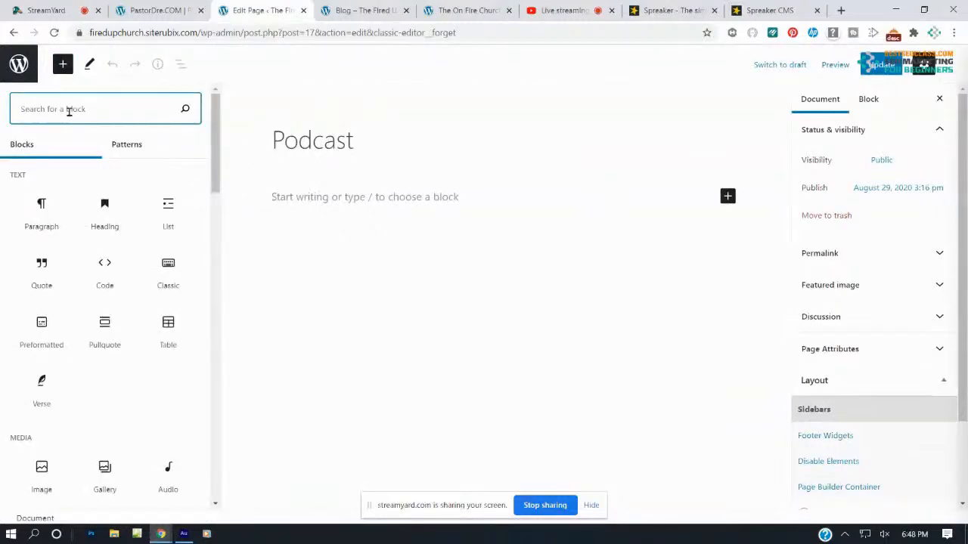
{"action": "type", "text": "rss"}
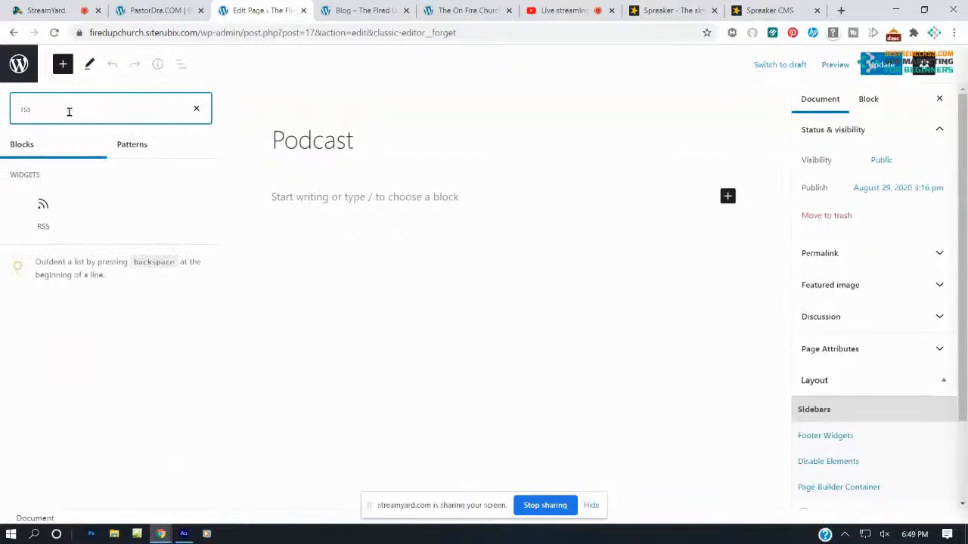
{"action": "left_click", "coordinate": [42, 215]}
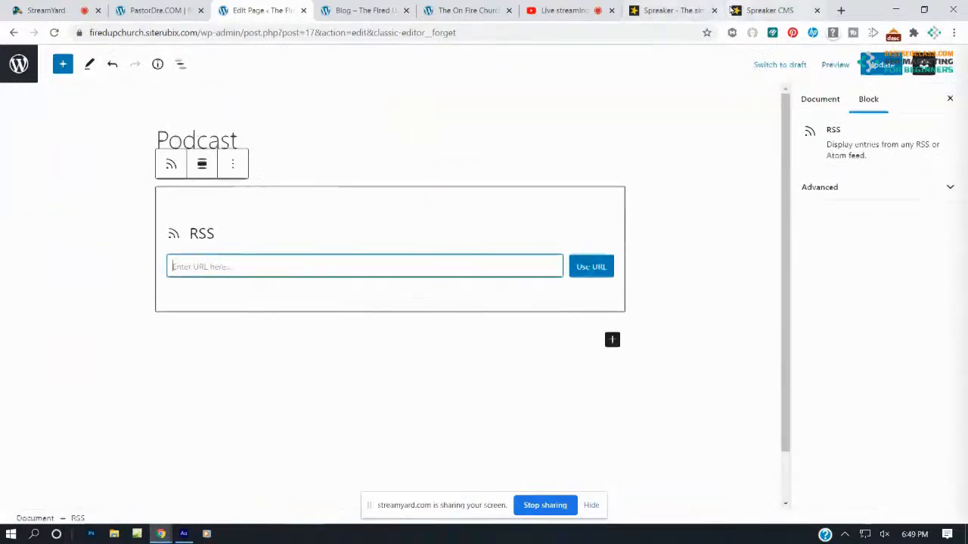
{"action": "left_click", "coordinate": [768, 11]}
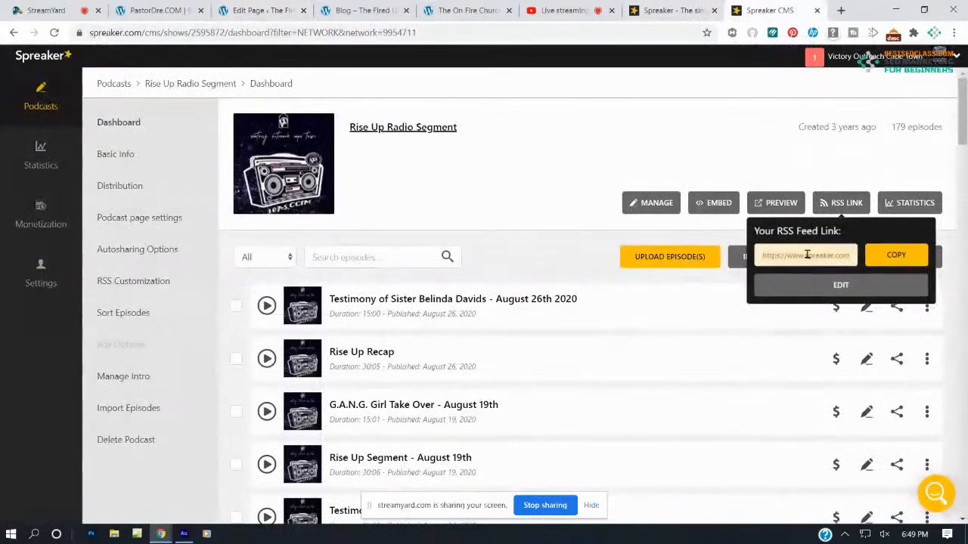
{"action": "left_click", "coordinate": [261, 11]}
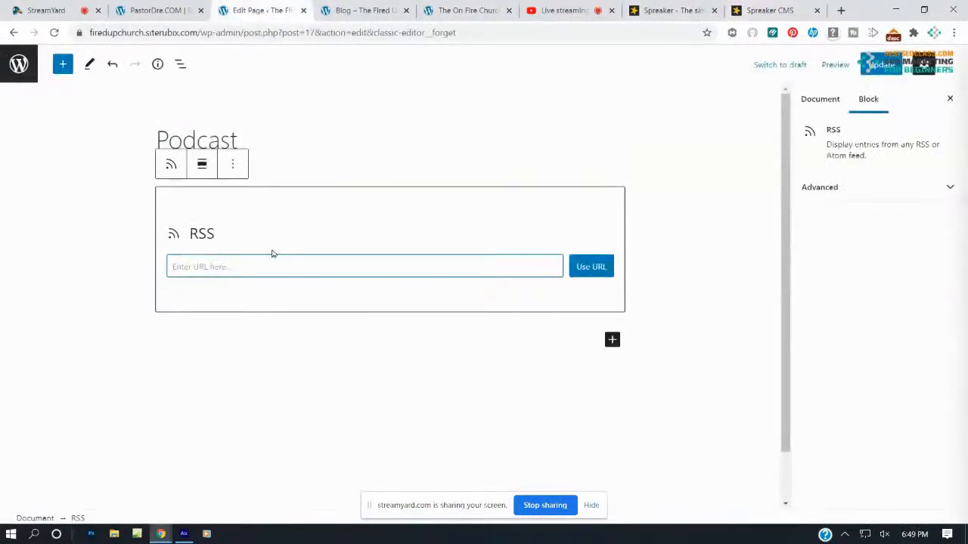
{"action": "key", "text": "ctrl+v"}
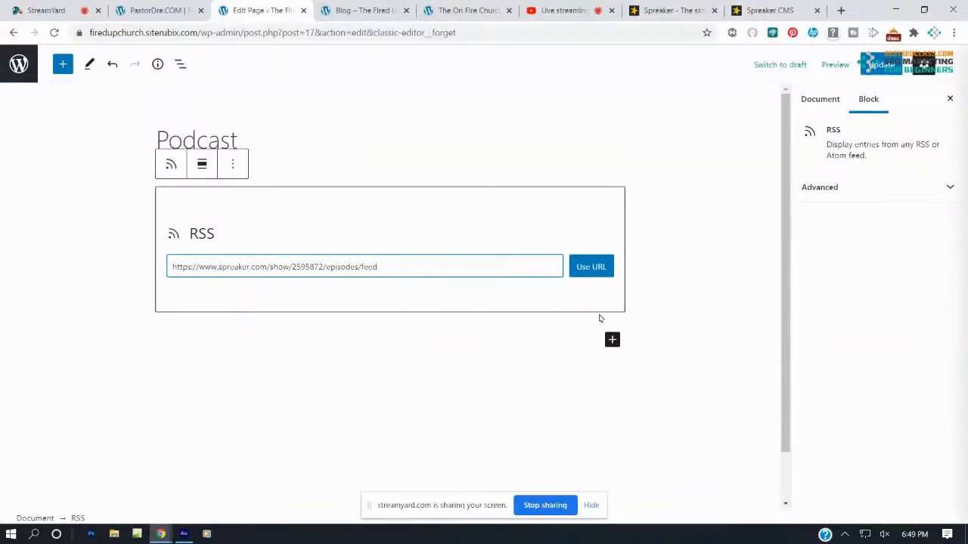
{"action": "left_click", "coordinate": [583, 267]}
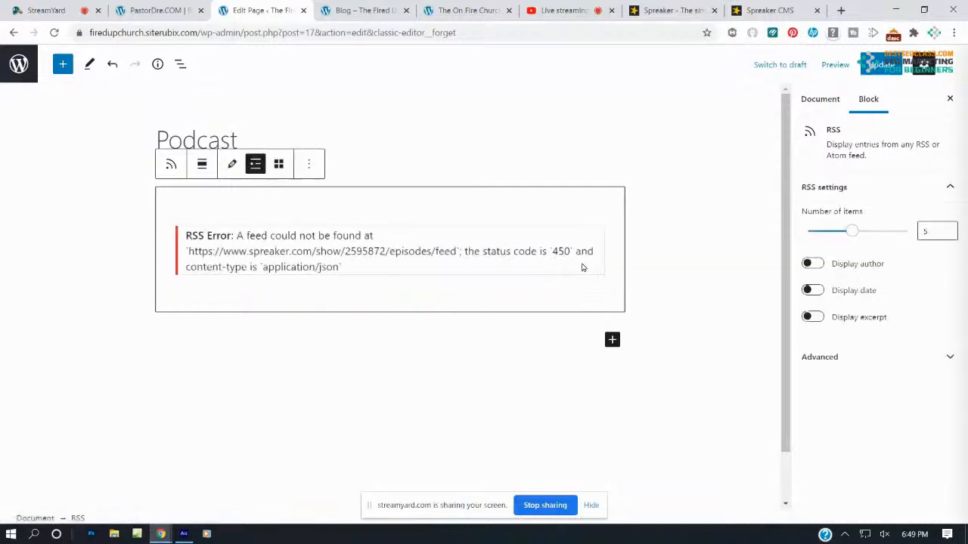
{"action": "left_click", "coordinate": [879, 64]}
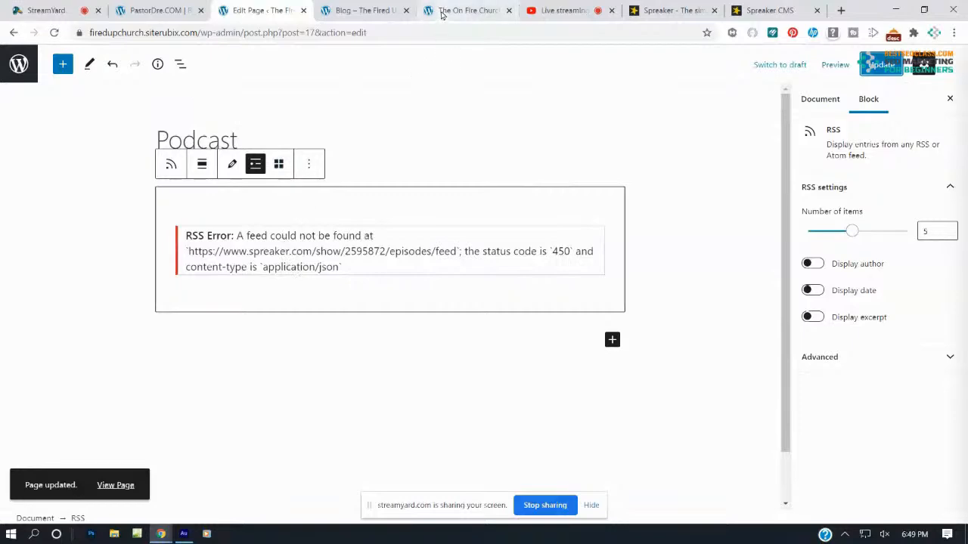
View the live Podcast and Small Groups pages, then return to the editor
{"action": "left_click", "coordinate": [371, 10]}
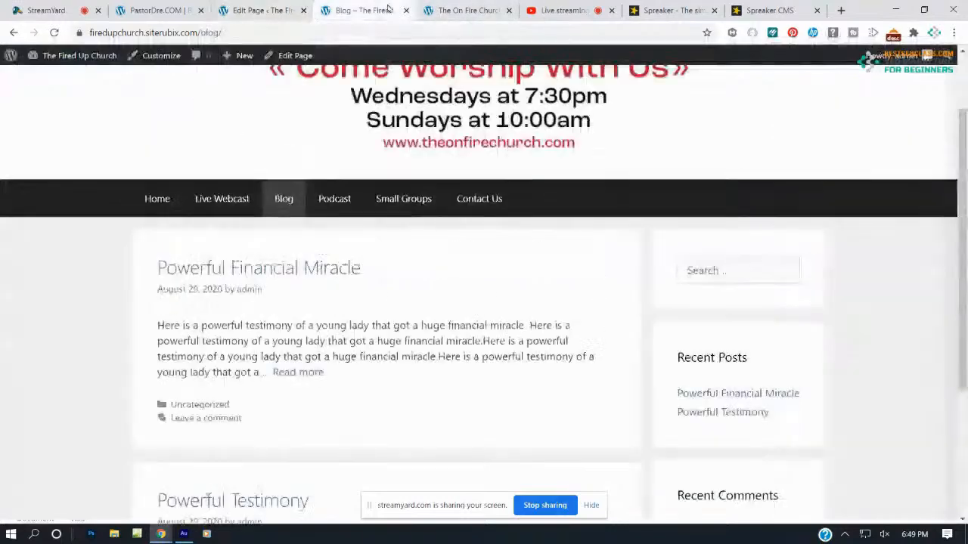
{"action": "left_click", "coordinate": [334, 200]}
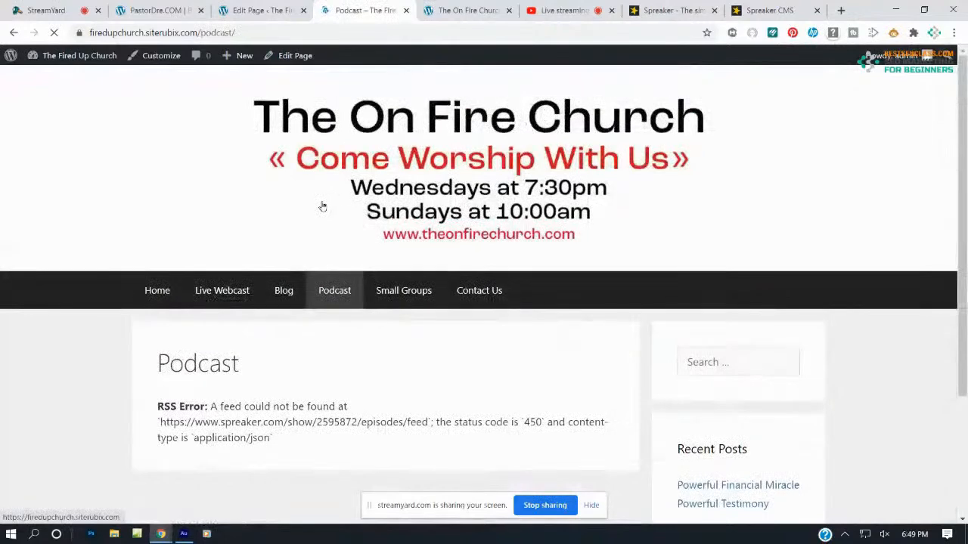
{"action": "left_click", "coordinate": [393, 292]}
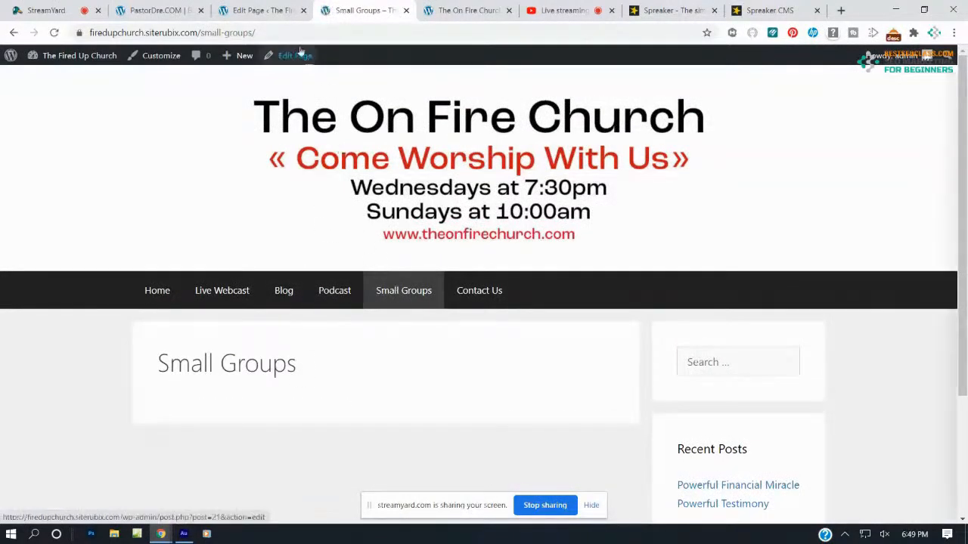
{"action": "left_click", "coordinate": [272, 9]}
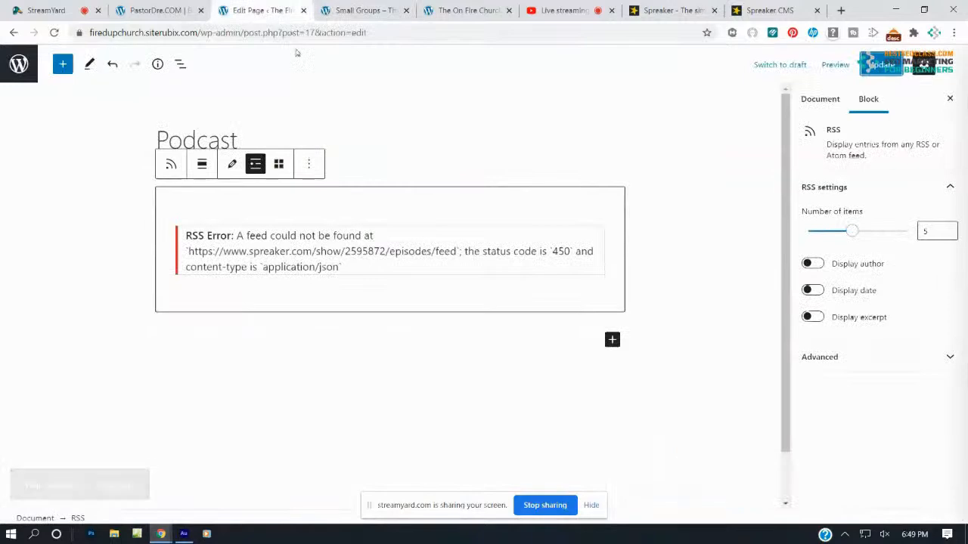
Return to the Pages list and edit the Small Groups page
{"action": "left_click", "coordinate": [18, 64]}
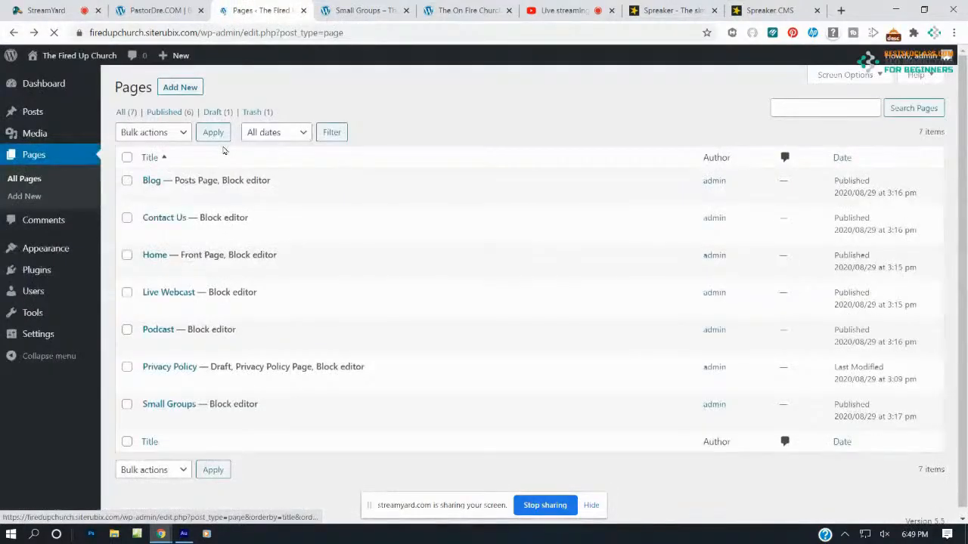
{"action": "left_click", "coordinate": [168, 419]}
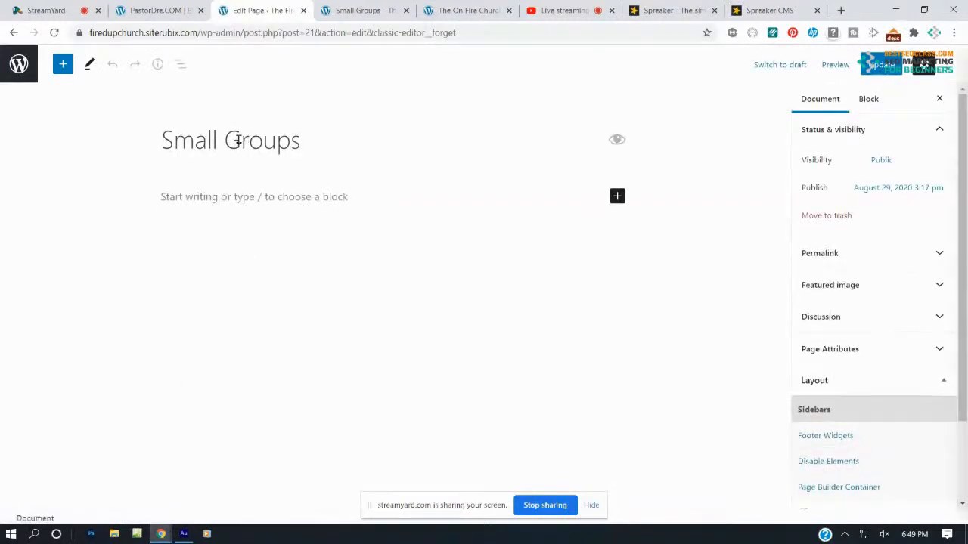
{"action": "left_click", "coordinate": [232, 196]}
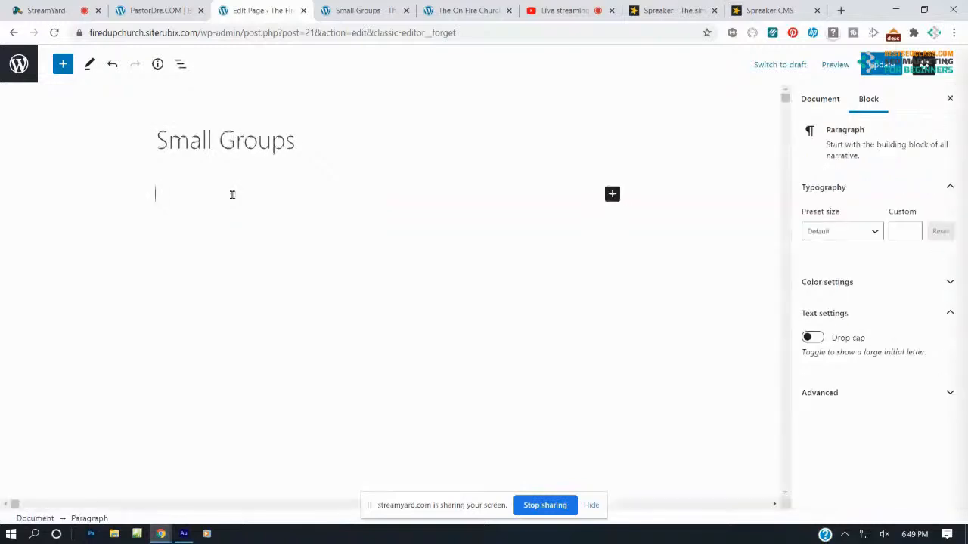
{"action": "type", "text": "N"}
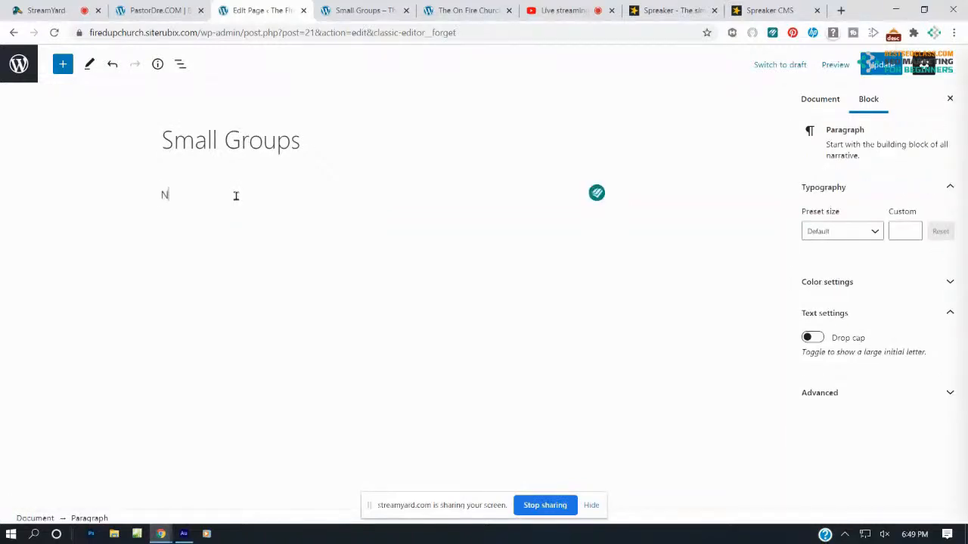
{"action": "type", "text": "ame: The ON"}
{"action": "key", "text": "BackSpace"}
{"action": "key", "text": "BackSpace"}
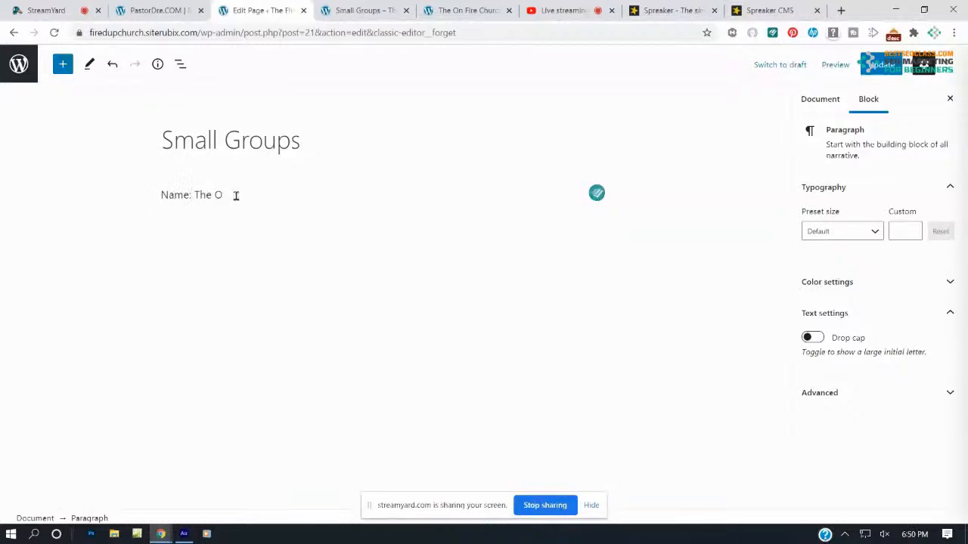
{"action": "type", "text": "n Fire Small Group"}
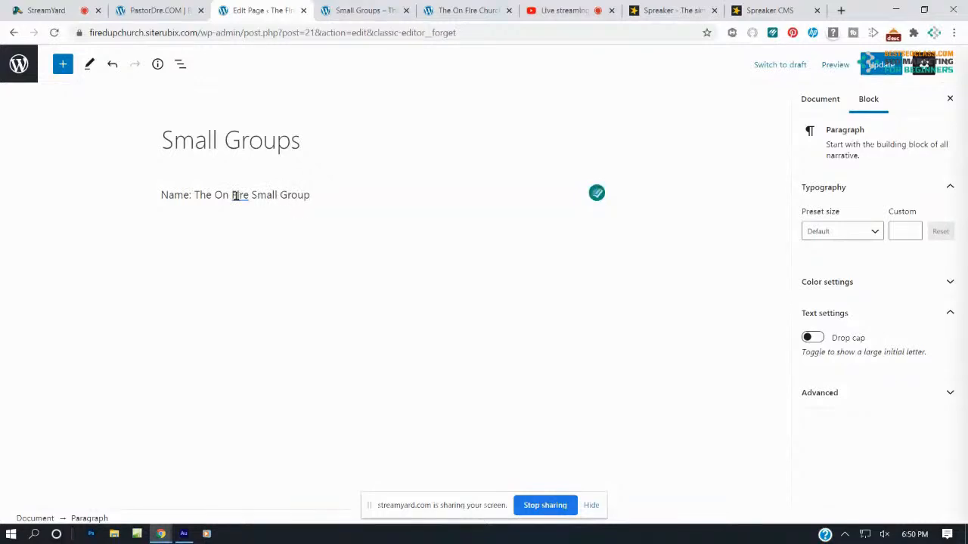
{"action": "key", "text": "Return"}
{"action": "key", "text": "Return"}
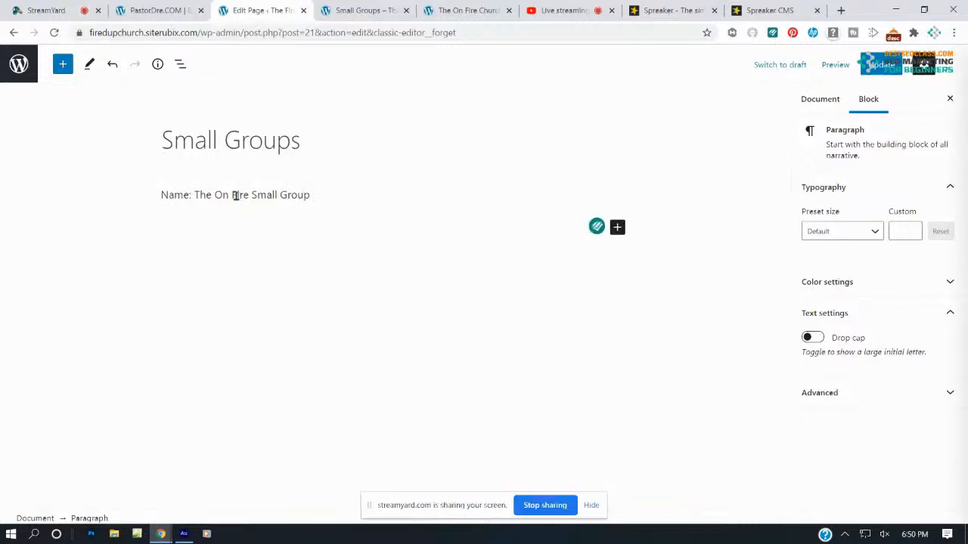
{"action": "type", "text": "a"}
{"action": "key", "text": "BackSpace"}
{"action": "key", "text": "BackSpace"}
{"action": "key", "text": "BackSpace"}
{"action": "type", "text": "Address"}
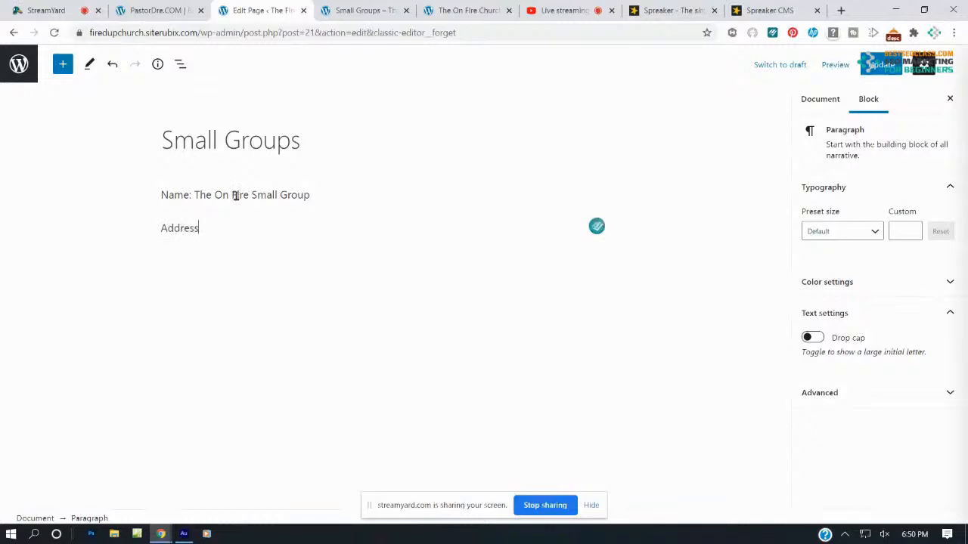
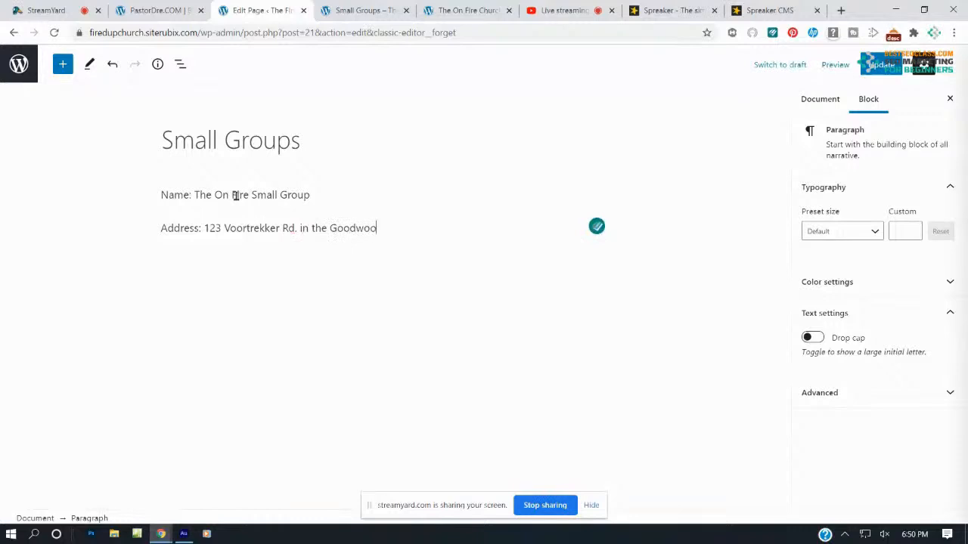
{"action": "key", "text": "Return"}
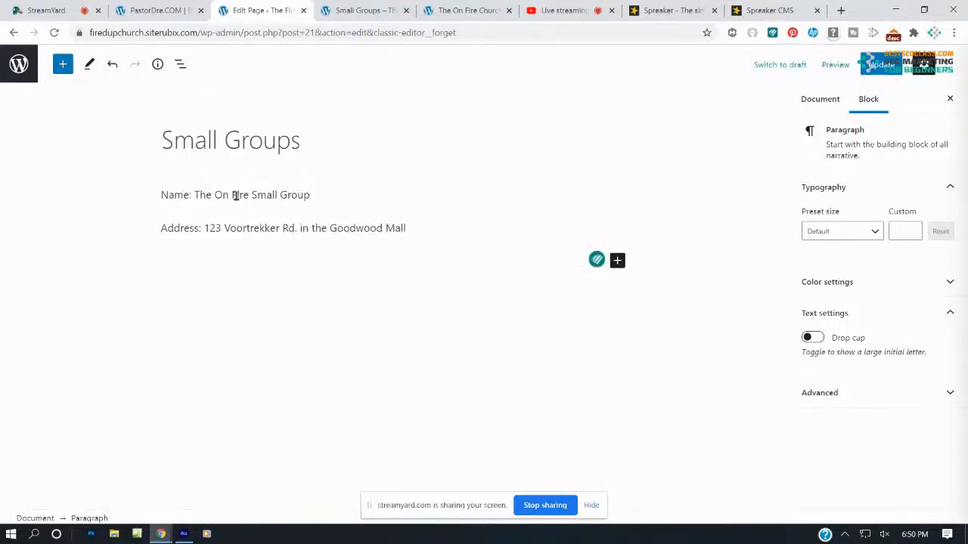
{"action": "type", "text": "Contacc"}
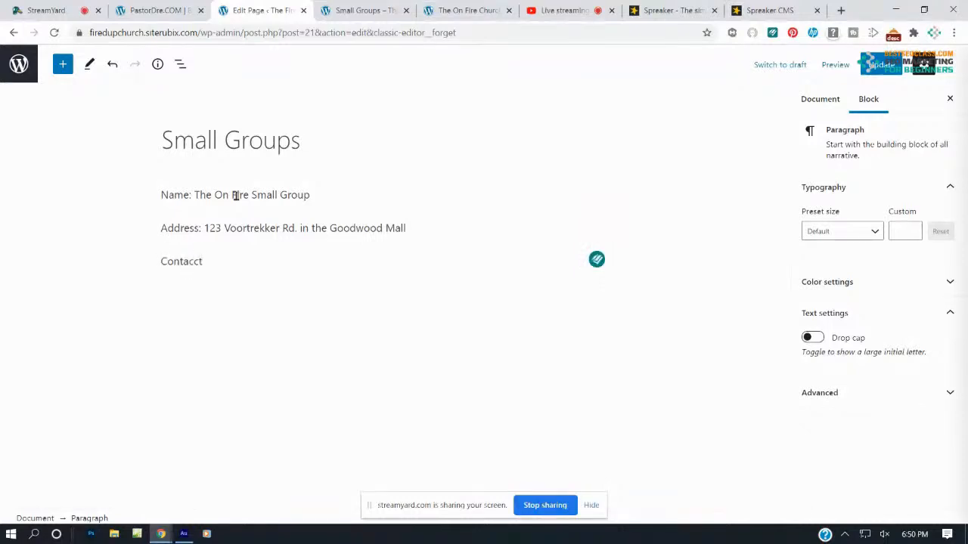
{"action": "key", "text": "BackSpace"}
{"action": "key", "text": "Return"}
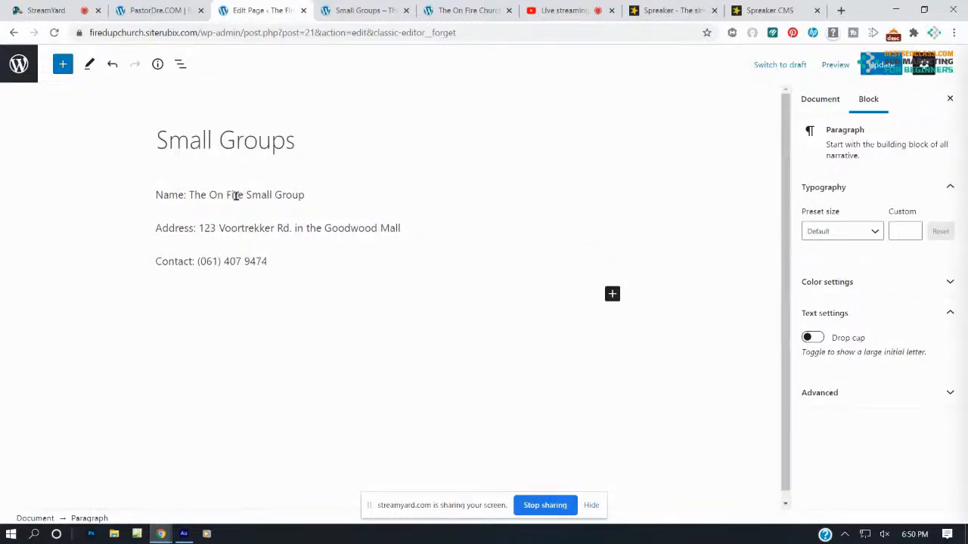
{"action": "type", "text": "Le"}
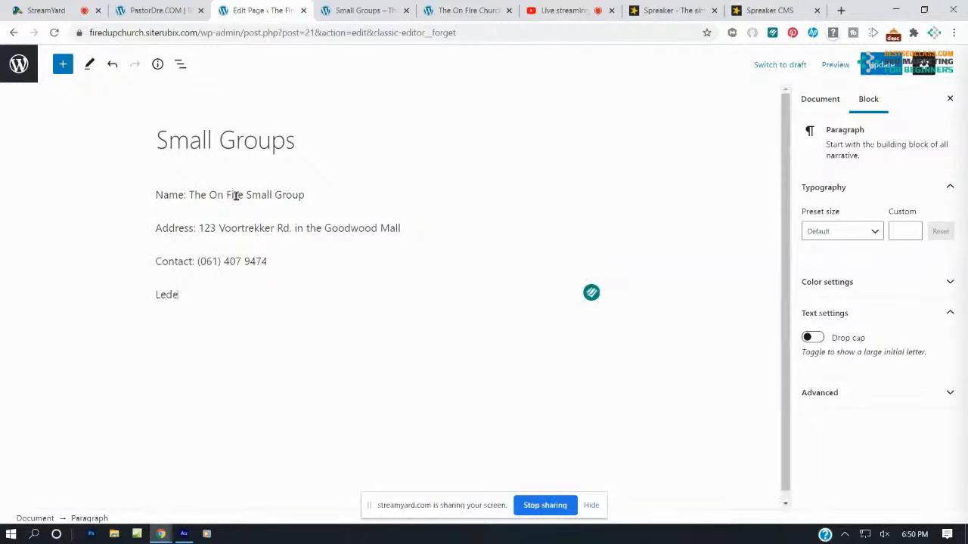
{"action": "type", "text": "ader: Brother On Fire"}
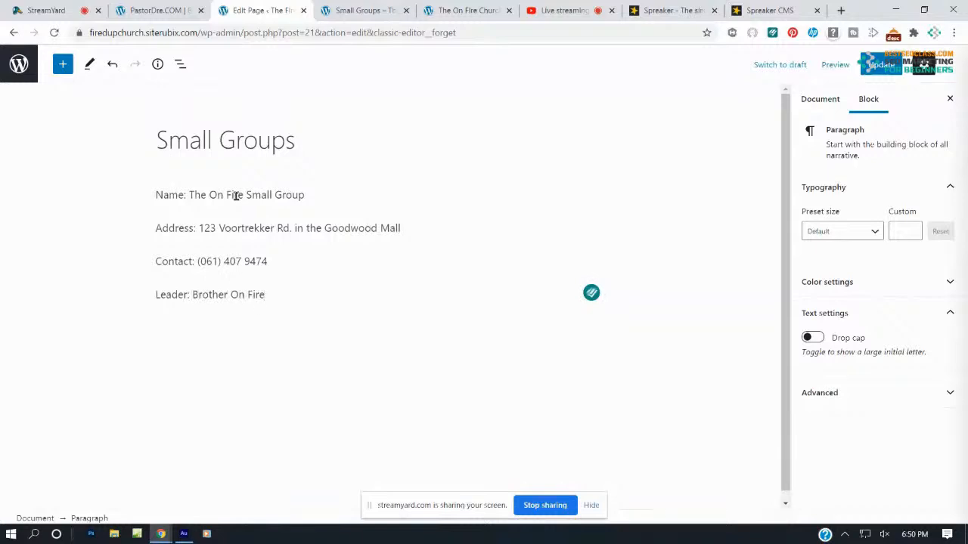
Update the Small Groups page, reload its live version to check it, and return to editing
{"action": "left_click", "coordinate": [896, 70]}
{"action": "left_click", "coordinate": [360, 9]}
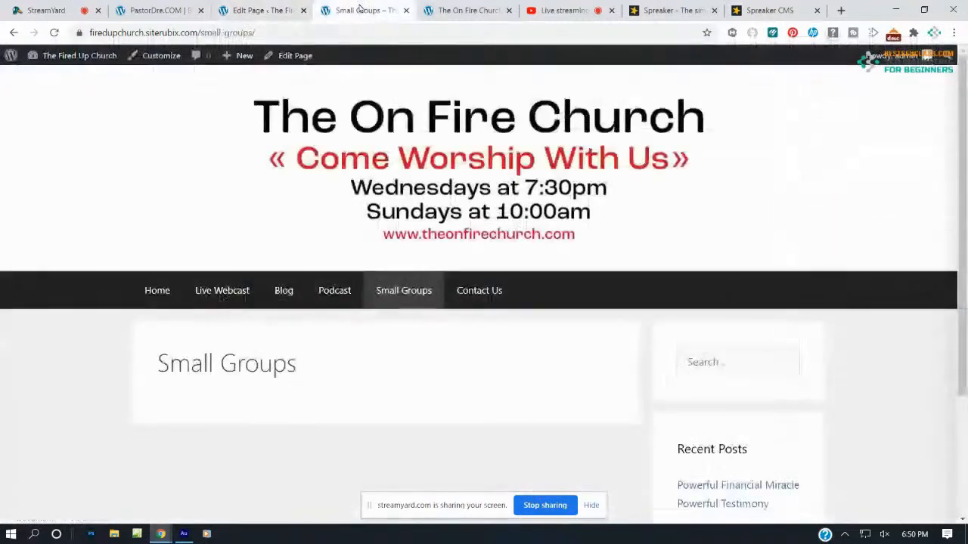
{"action": "left_click", "coordinate": [53, 32]}
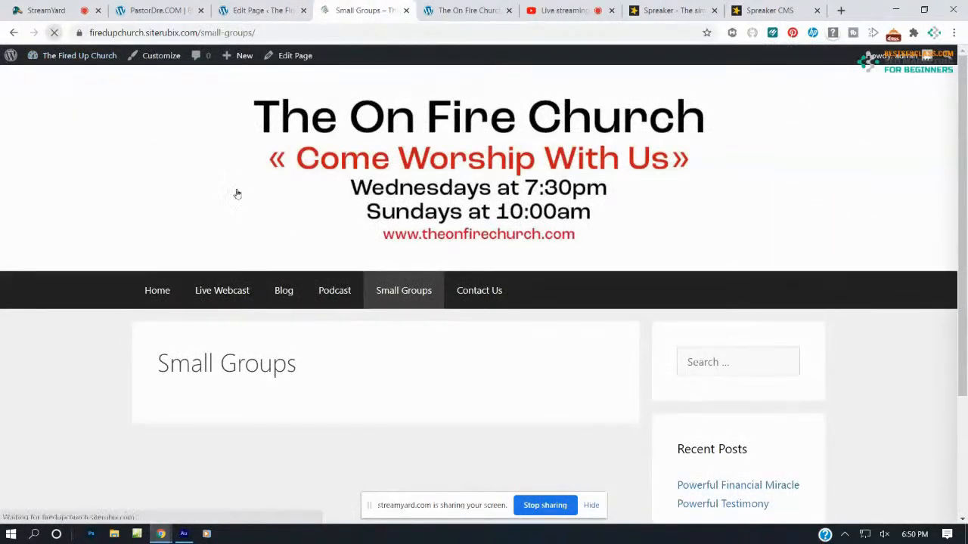
{"action": "scroll", "coordinate": [275, 220], "scroll_direction": "down", "scroll_amount": 2}
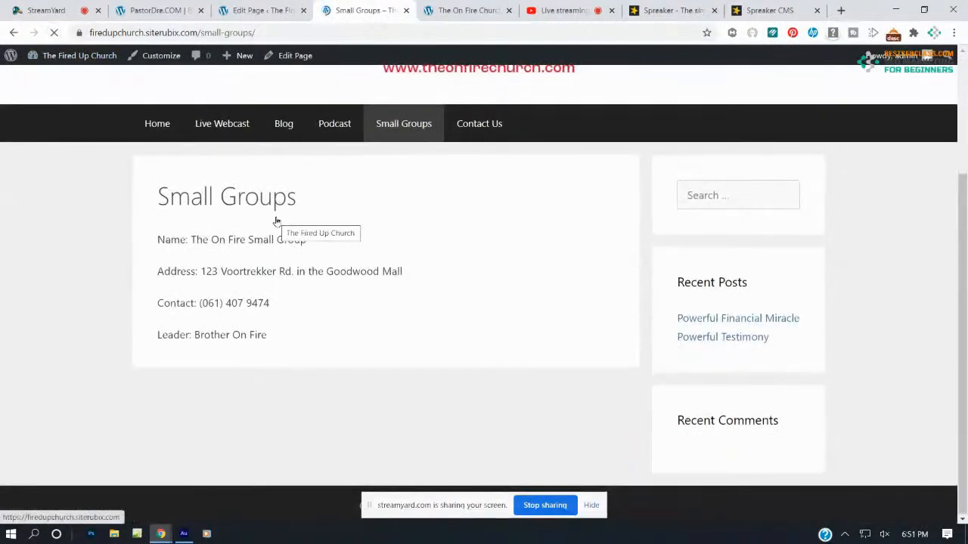
{"action": "left_click", "coordinate": [246, 13]}
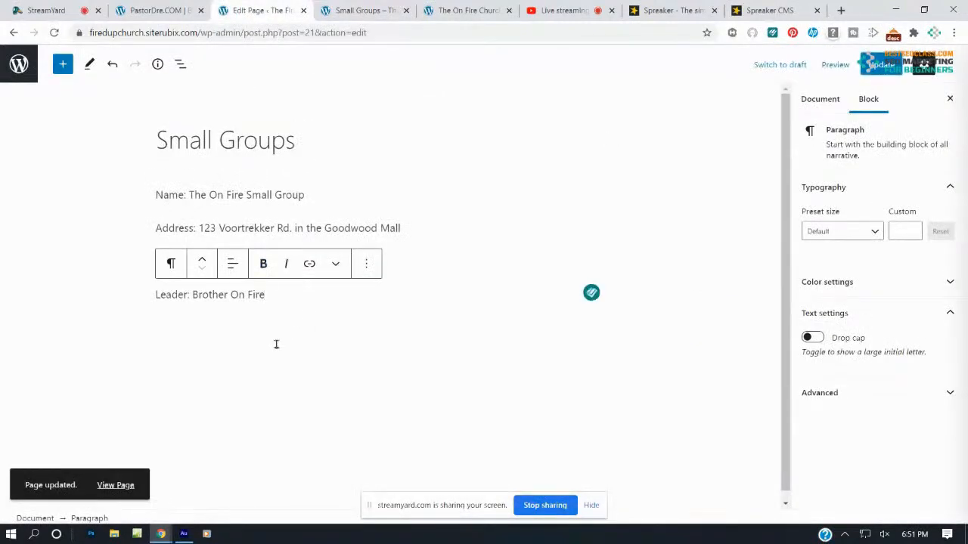
Add 'Name: The Radical Student Group' and 'Address: Church' lines below the first group
{"action": "left_click", "coordinate": [279, 321]}
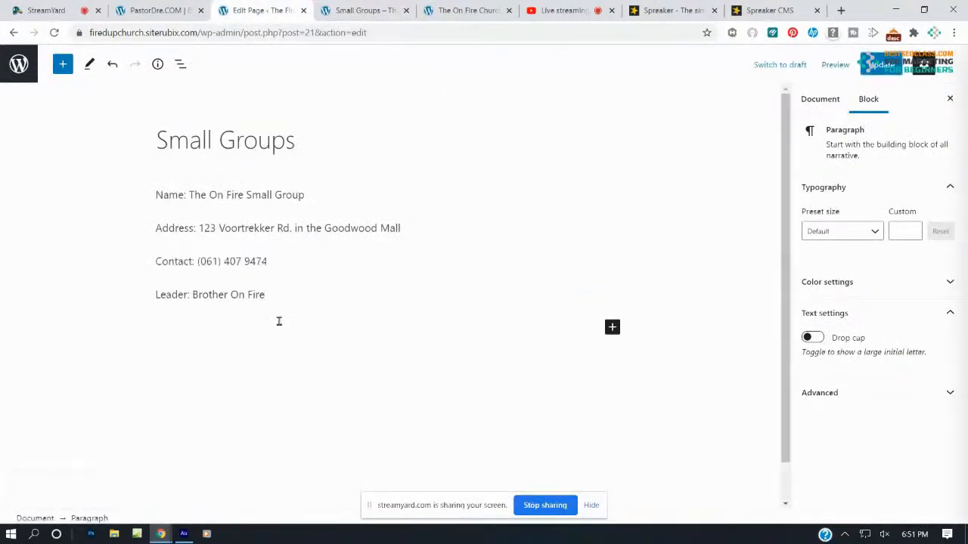
{"action": "type", "text": "Name: The Rad"}
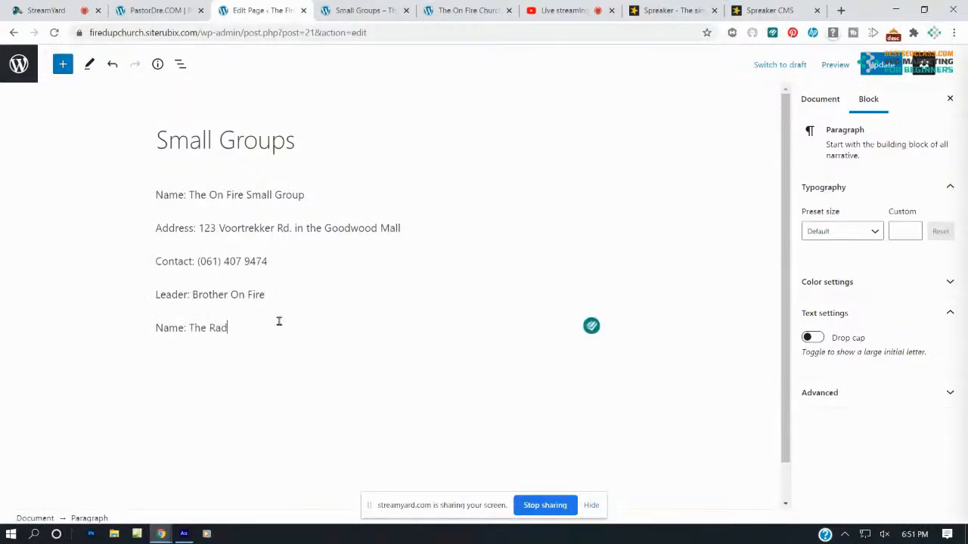
{"action": "type", "text": "io"}
{"action": "type", "text": "Su"}
{"action": "type", "text": "udn"}
{"action": "key", "text": "BackSpace"}
{"action": "type", "text": "ent Group"}
{"action": "key", "text": "Return"}
{"action": "type", "text": "Add"}
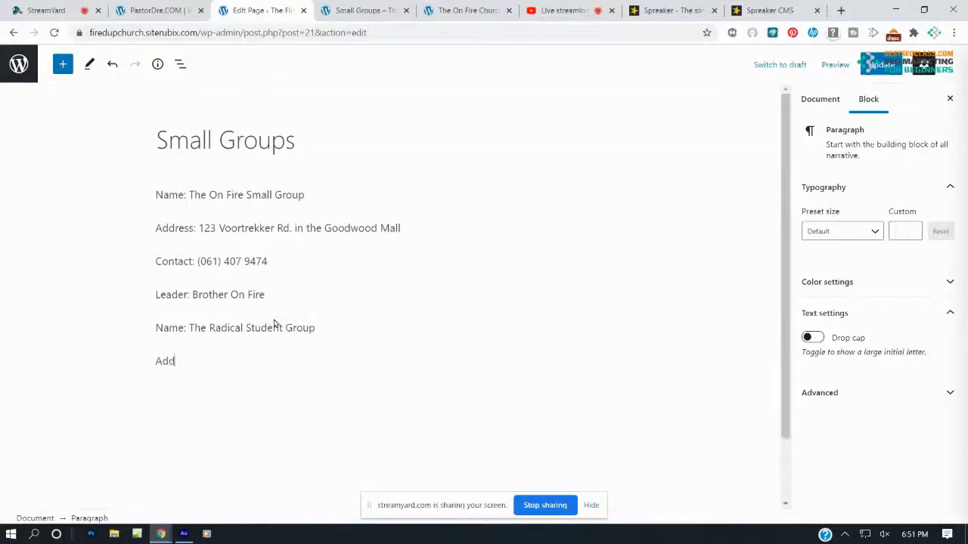
{"action": "type", "text": "ress: Church"}
Add 'Contact: Youth Pastor' and 'Leader: Brother Impact' lines, correcting 'Conact' to 'Contact'
{"action": "key", "text": "Return"}
{"action": "type", "text": "Conact- u"}
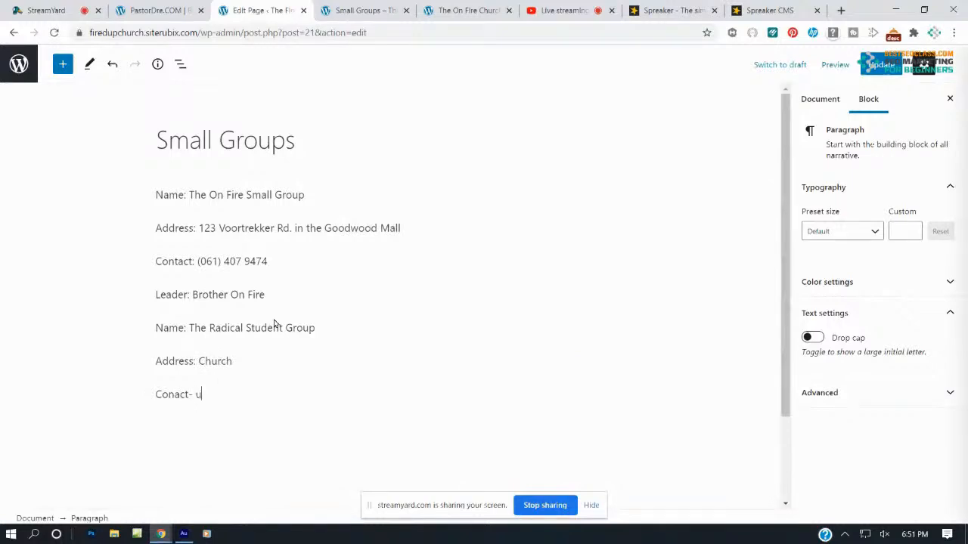
{"action": "key", "text": "BackSpace"}
{"action": "type", "text": ": Youth Pastor"}
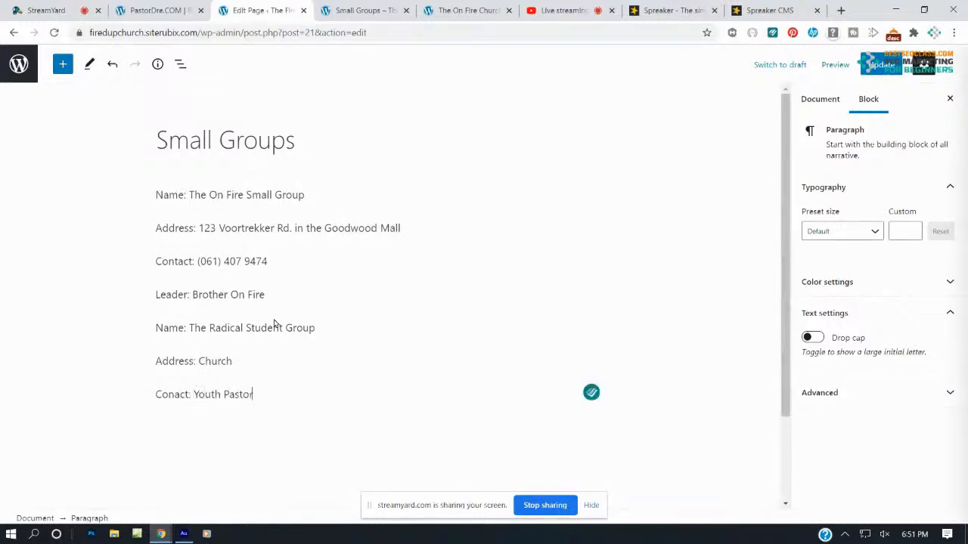
{"action": "key", "text": "Return"}
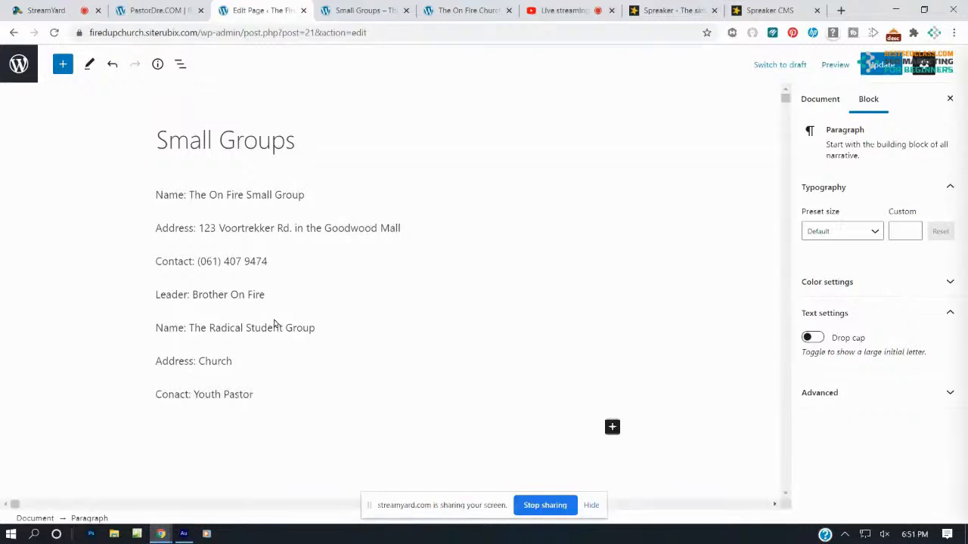
{"action": "type", "text": "Leader: Broth"}
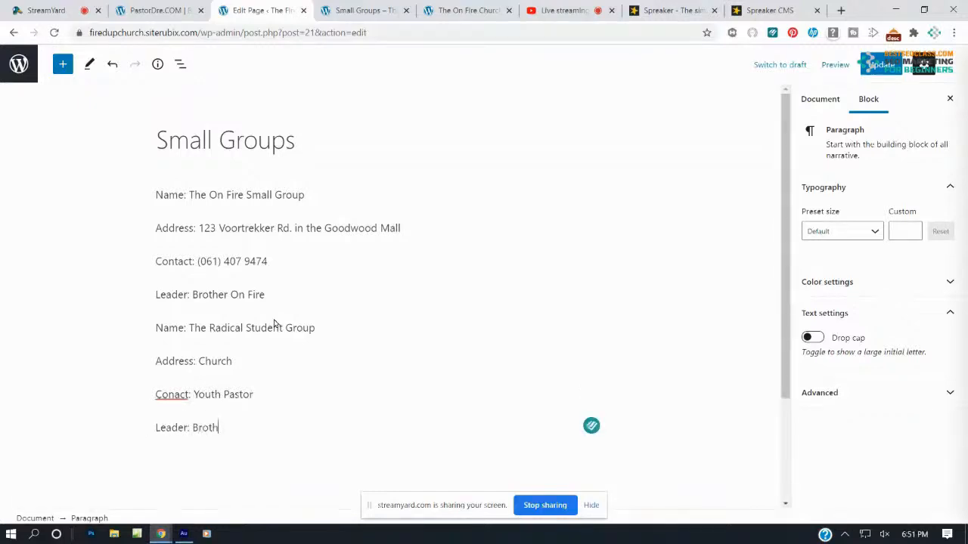
{"action": "type", "text": "er Impact"}
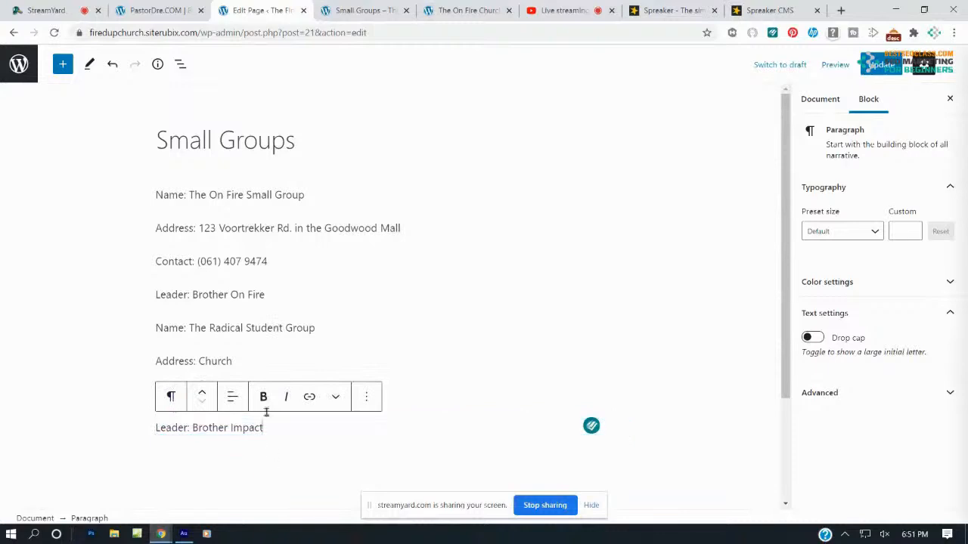
{"action": "left_click", "coordinate": [537, 351]}
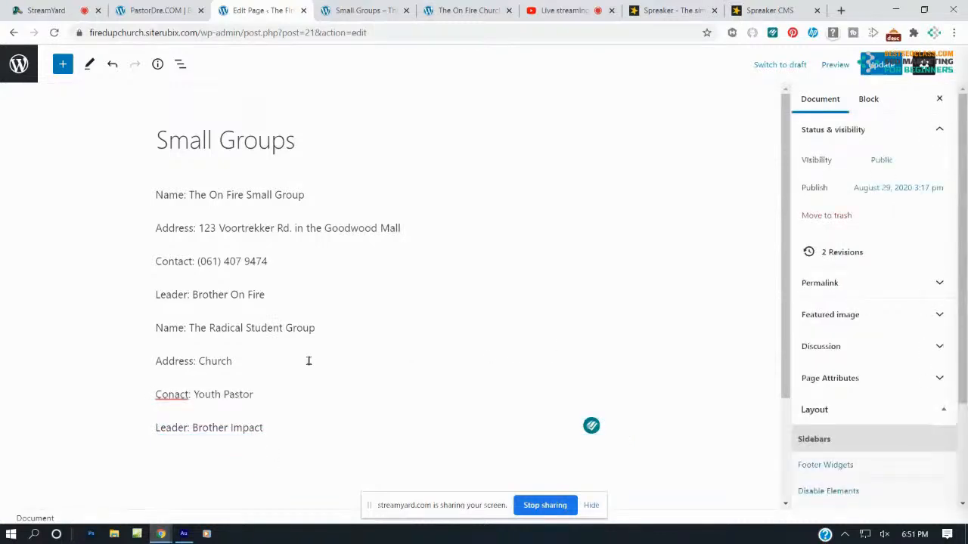
{"action": "left_click", "coordinate": [168, 395]}
{"action": "left_click", "coordinate": [151, 207]}
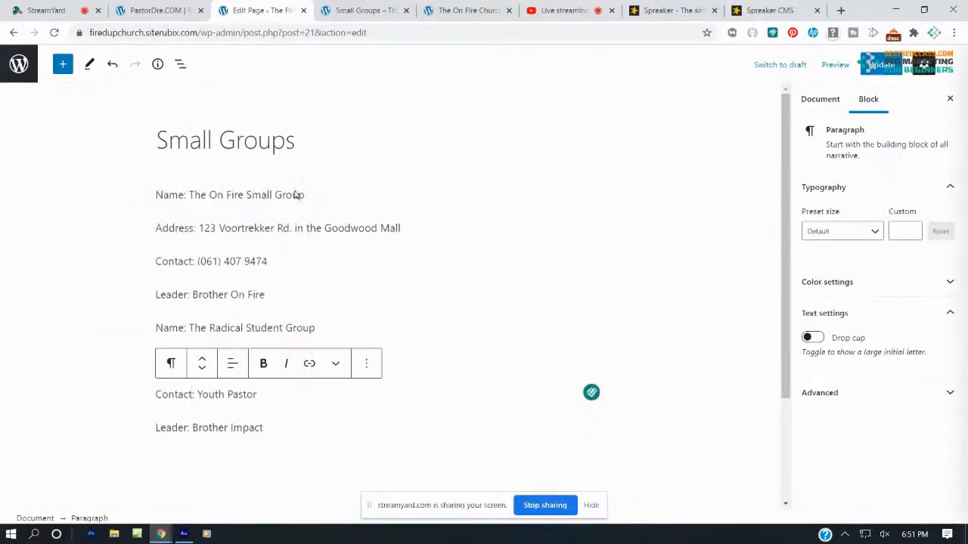
Make 'Name: The On Fire Small Group' a bold H3 heading
{"action": "left_click_drag", "start_coordinate": [310, 193], "coordinate": [144, 192]}
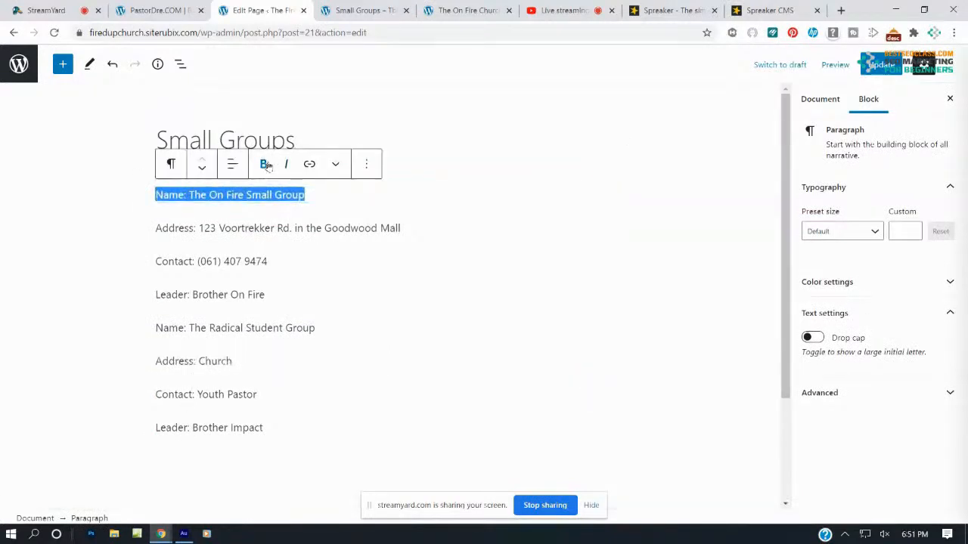
{"action": "left_click", "coordinate": [266, 165]}
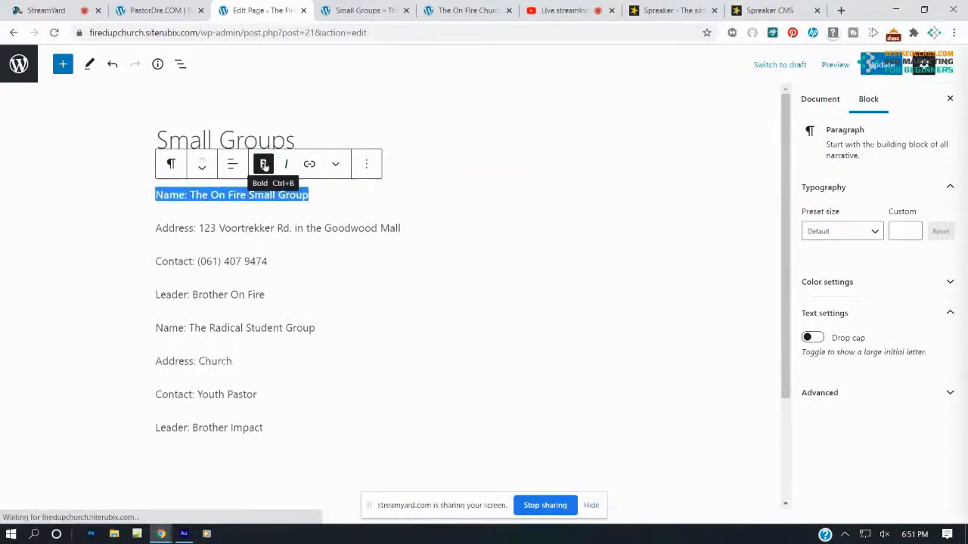
{"action": "left_click", "coordinate": [172, 164]}
{"action": "left_click", "coordinate": [183, 225]}
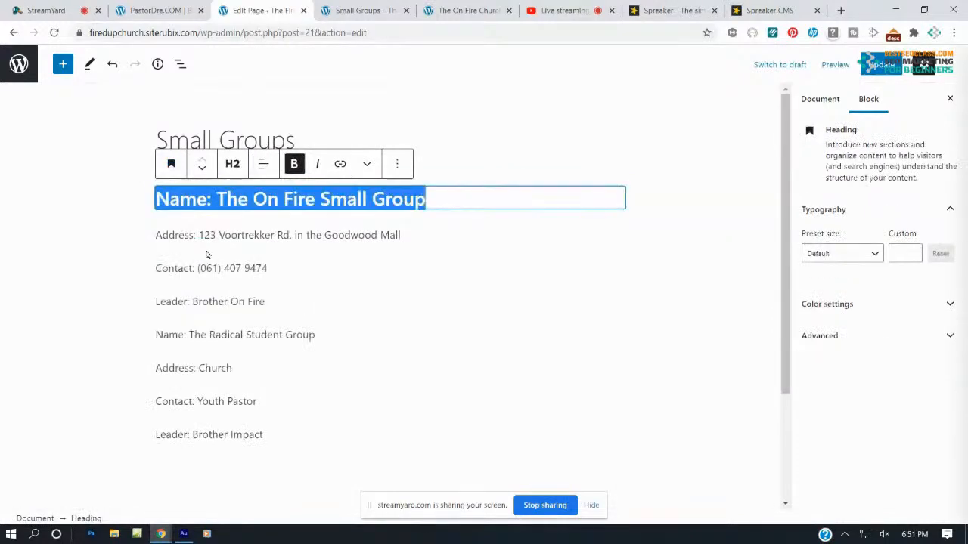
{"action": "left_click", "coordinate": [232, 164]}
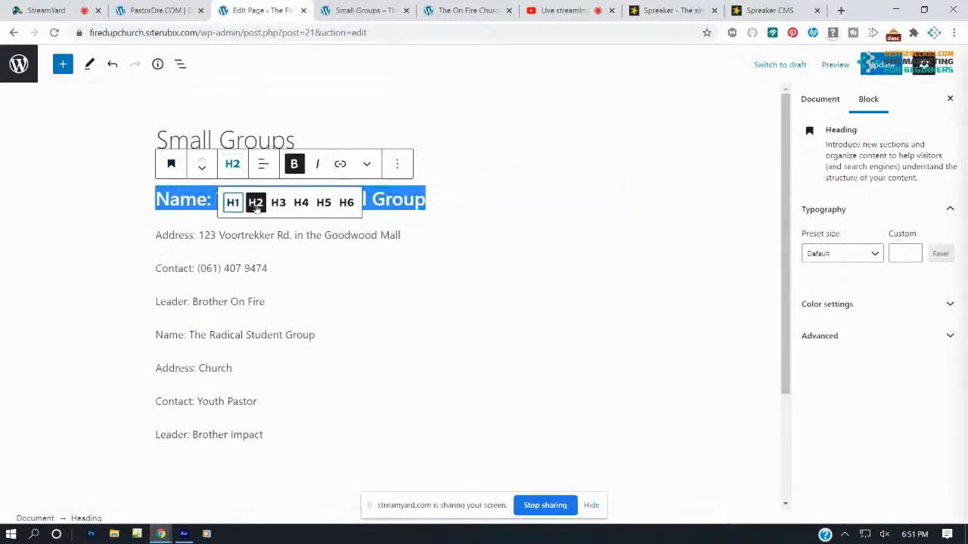
{"action": "left_click", "coordinate": [276, 205]}
{"action": "left_click", "coordinate": [325, 269]}
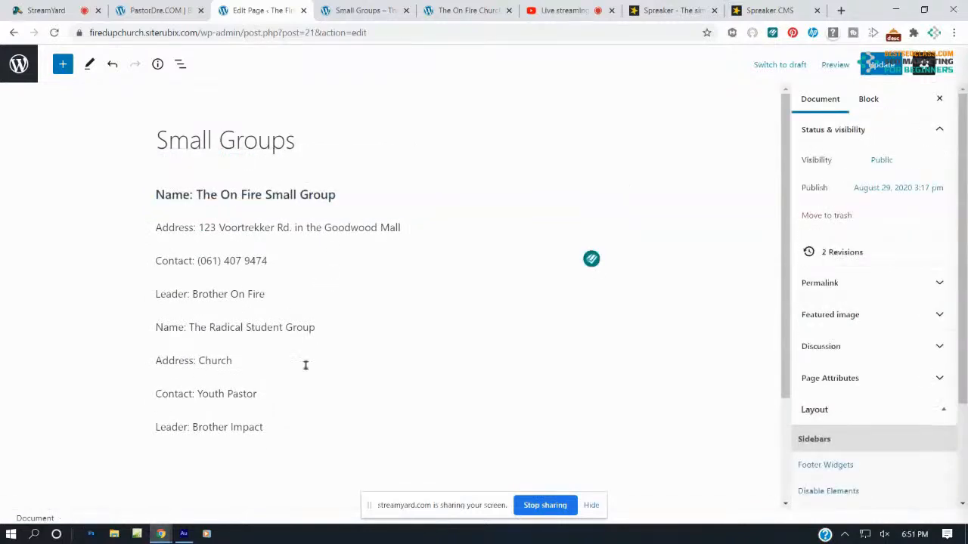
Make 'Name: The Radical Student Group' a bold H3 heading and update the page
{"action": "left_click_drag", "start_coordinate": [324, 329], "coordinate": [156, 327]}
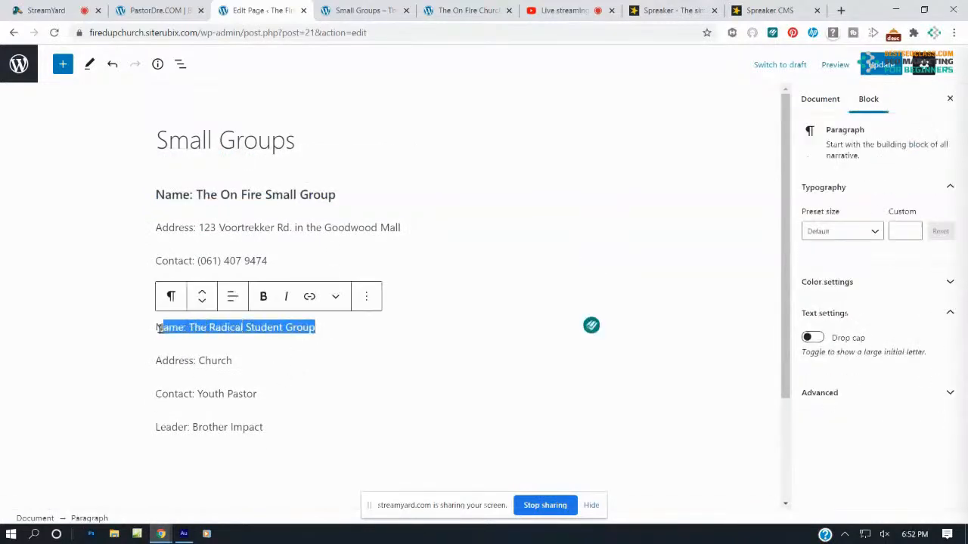
{"action": "left_click", "coordinate": [263, 295]}
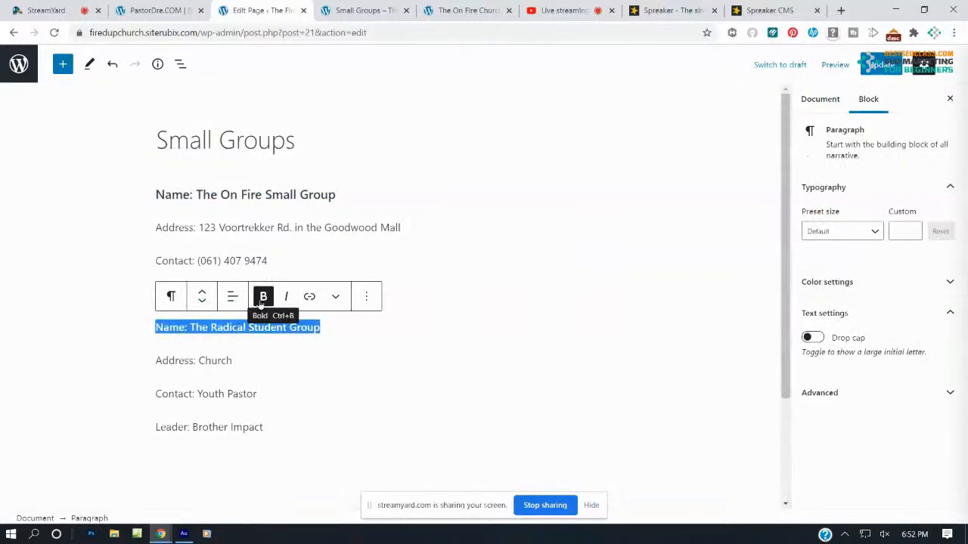
{"action": "left_click", "coordinate": [171, 297]}
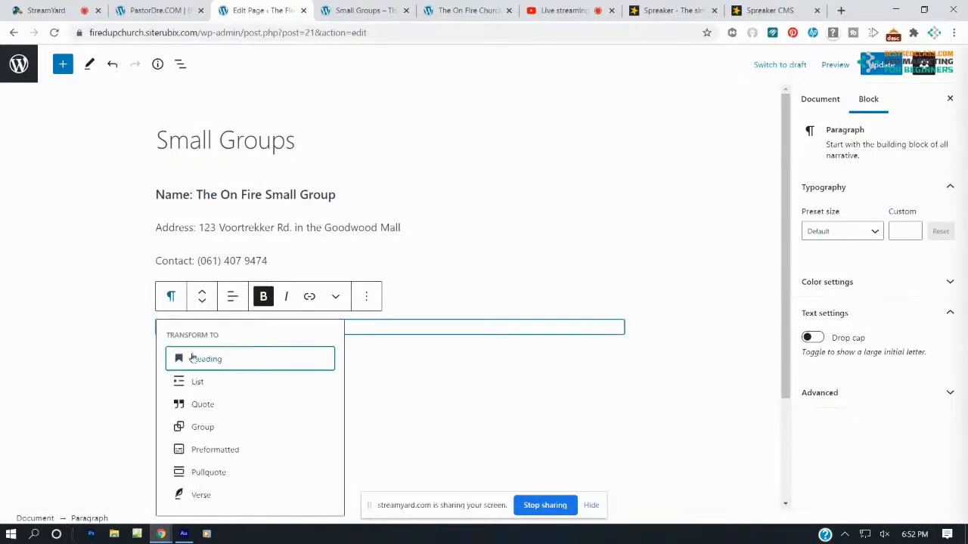
{"action": "left_click", "coordinate": [190, 360]}
{"action": "left_click", "coordinate": [233, 297]}
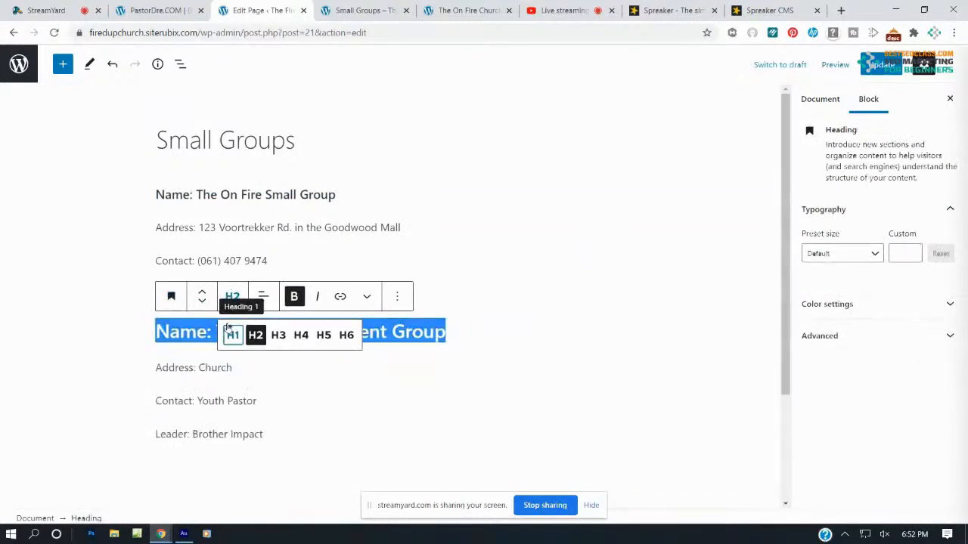
{"action": "left_click", "coordinate": [277, 335]}
{"action": "left_click", "coordinate": [423, 353]}
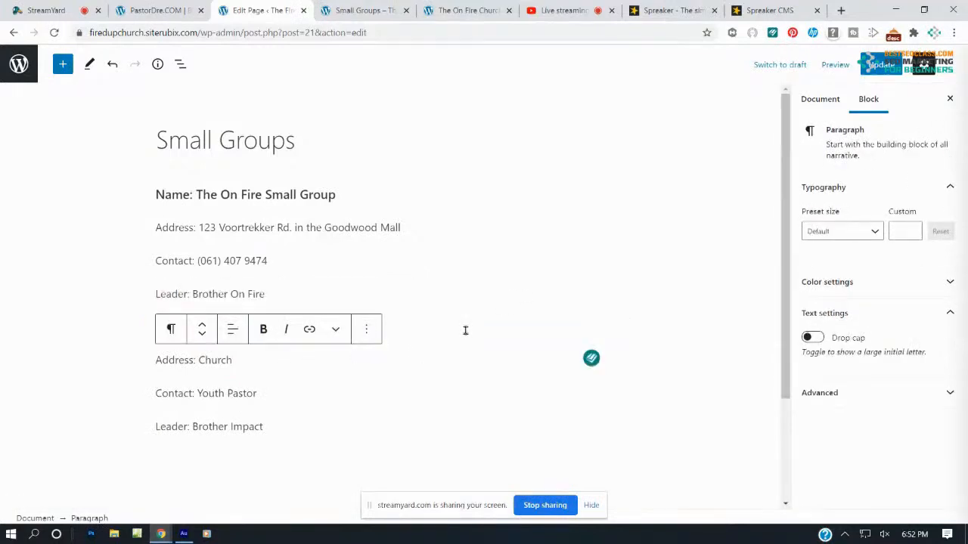
{"action": "left_click", "coordinate": [526, 284]}
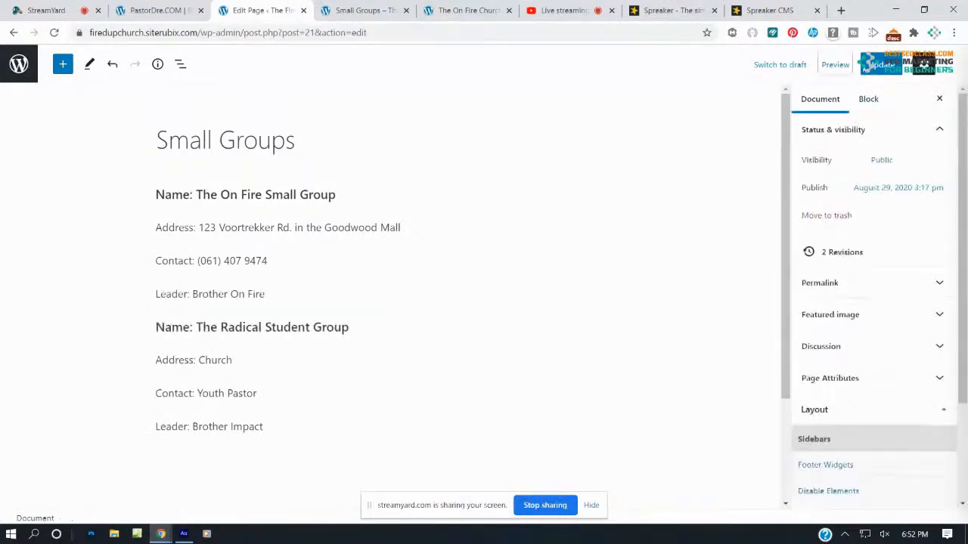
{"action": "left_click", "coordinate": [873, 65]}
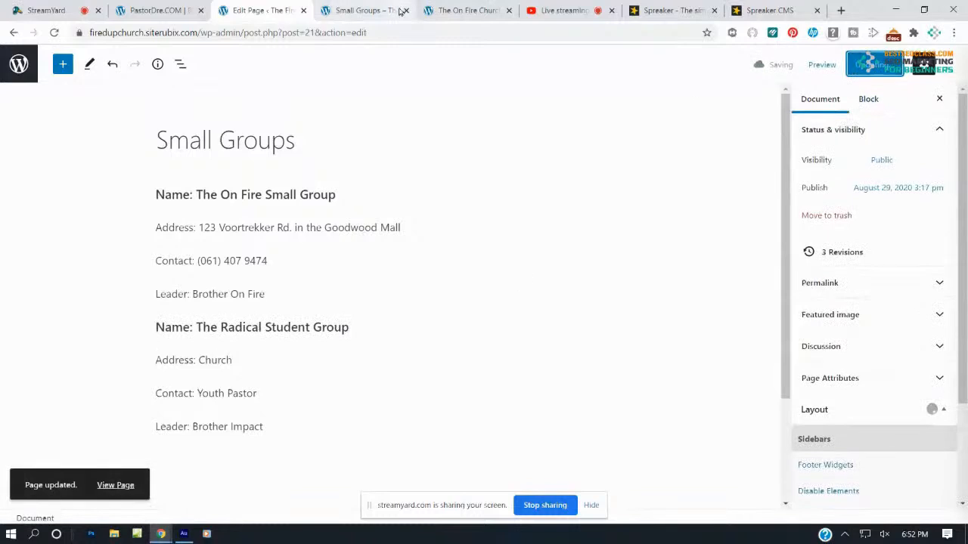
{"action": "left_click", "coordinate": [359, 10]}
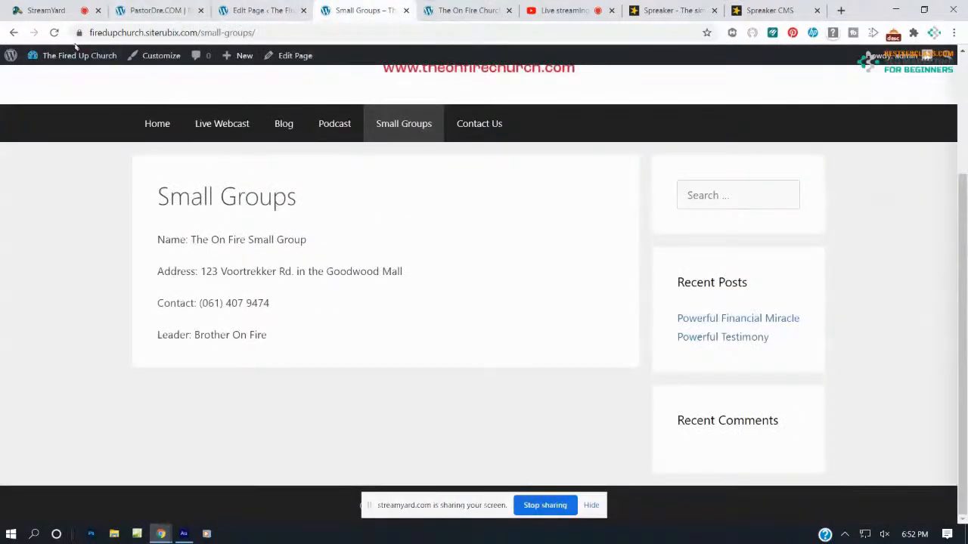
{"action": "left_click", "coordinate": [53, 32]}
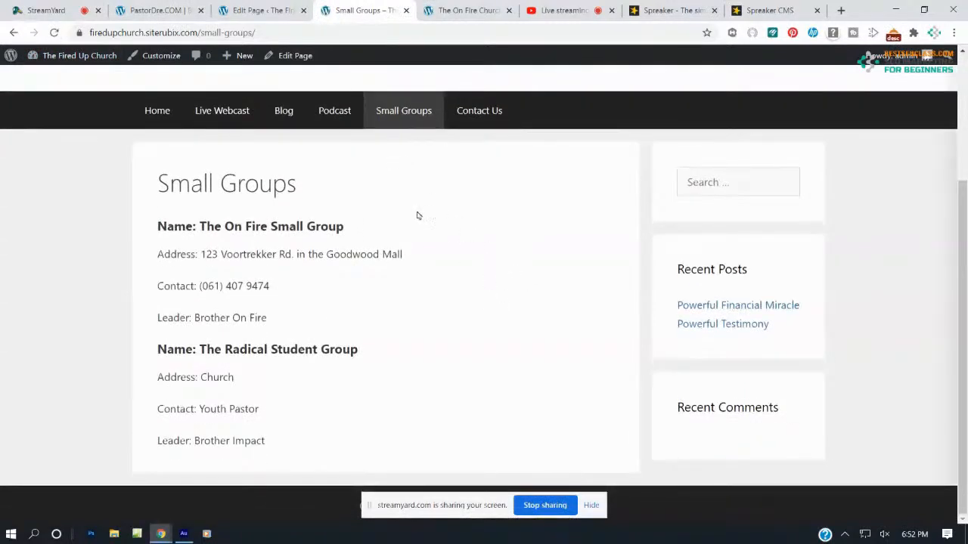
{"action": "left_click", "coordinate": [157, 110]}
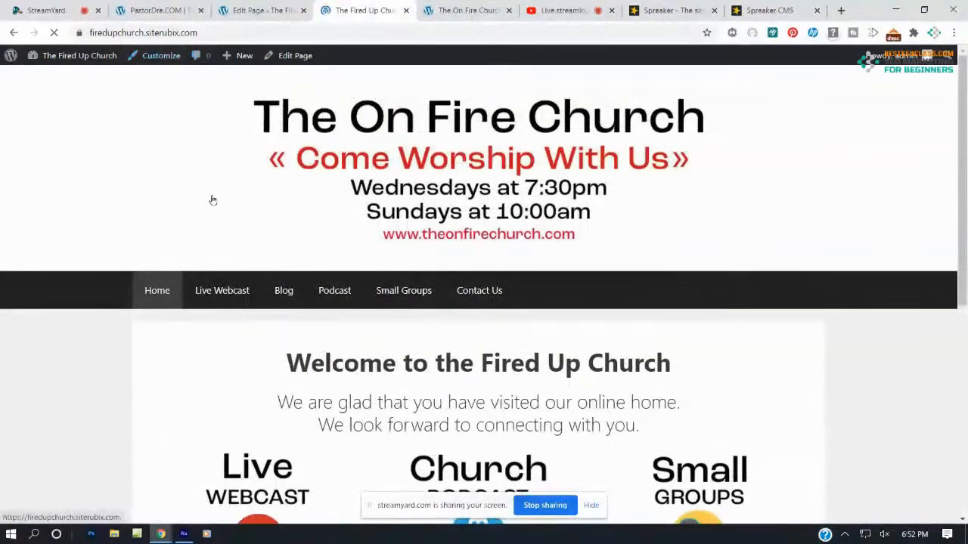
{"action": "left_click", "coordinate": [249, 12]}
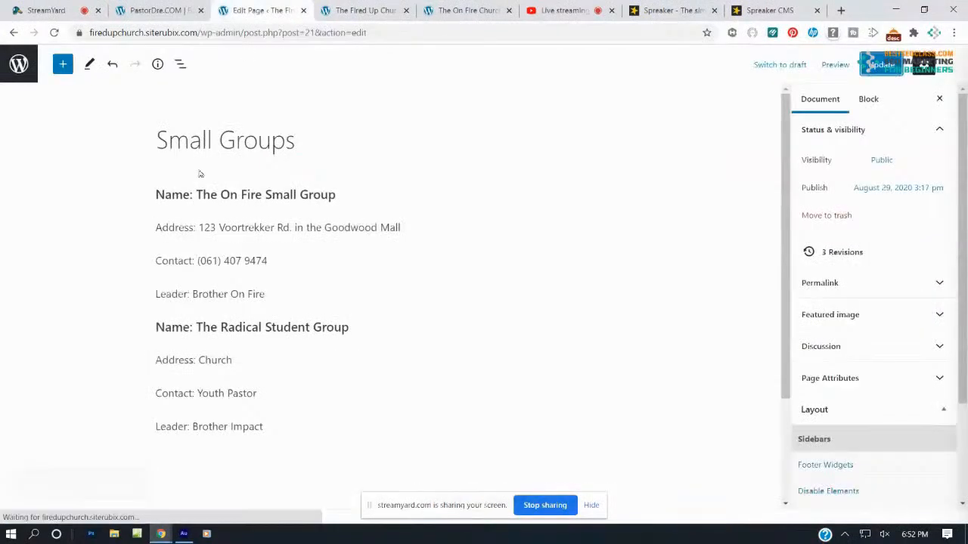
Open the Contact Us page in the editor and type 'The Fired Up Church' as the first line
{"action": "left_click", "coordinate": [14, 32]}
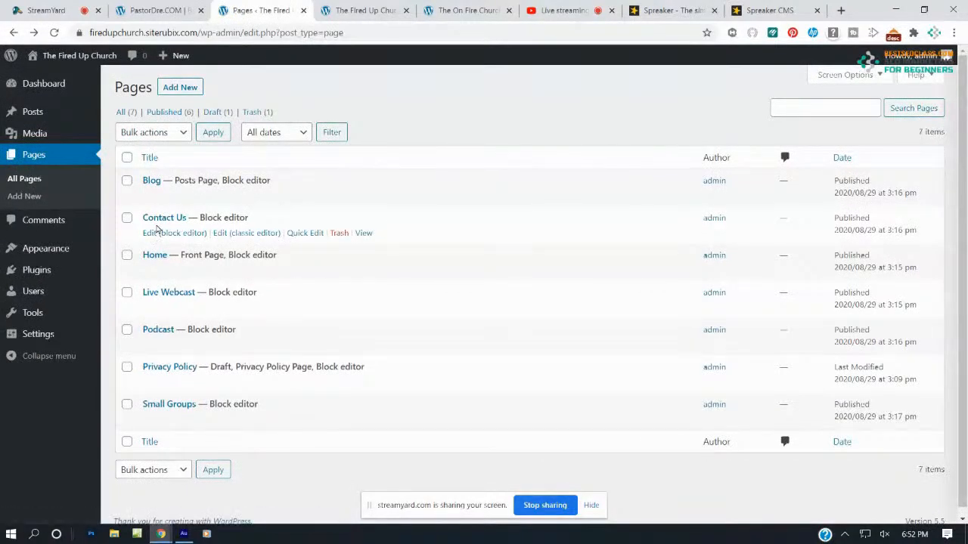
{"action": "left_click", "coordinate": [161, 233]}
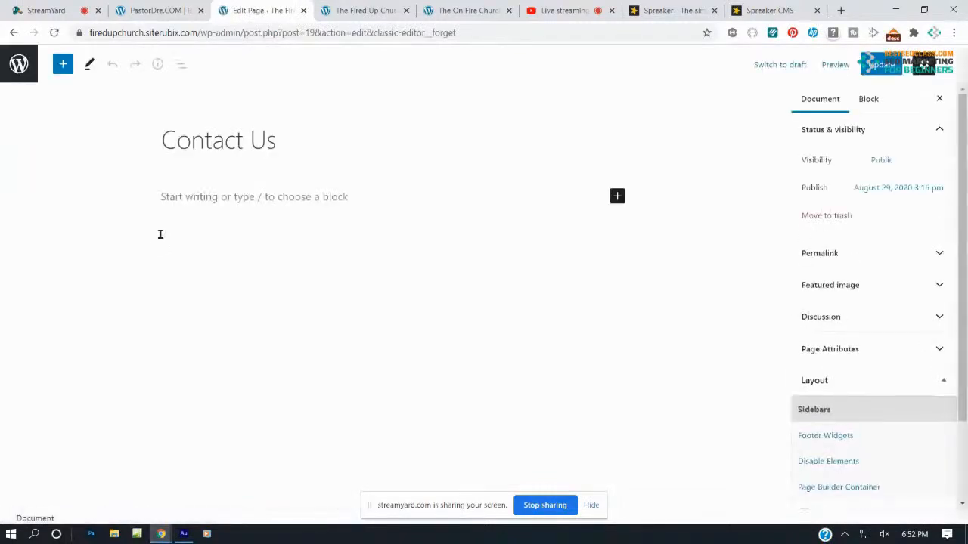
{"action": "left_click", "coordinate": [226, 200]}
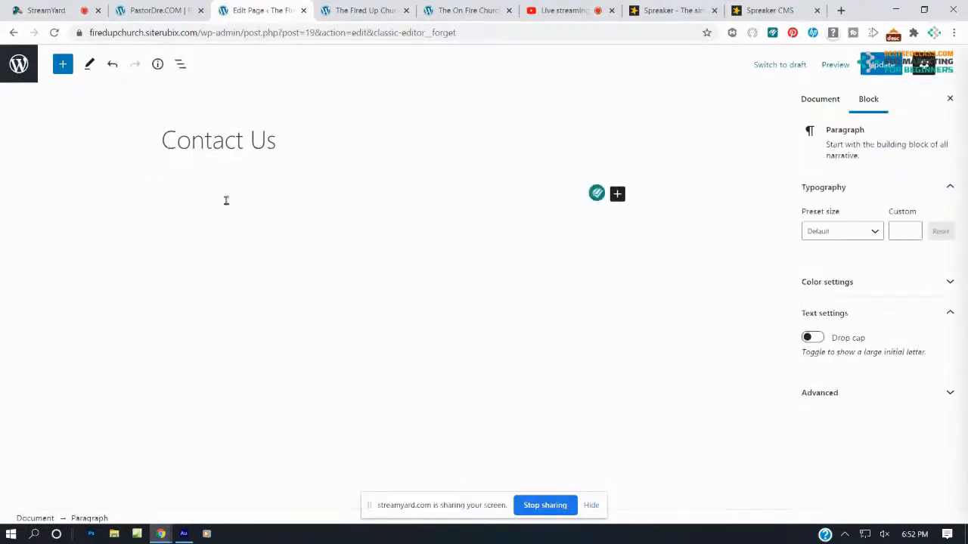
{"action": "type", "text": "The Fir"}
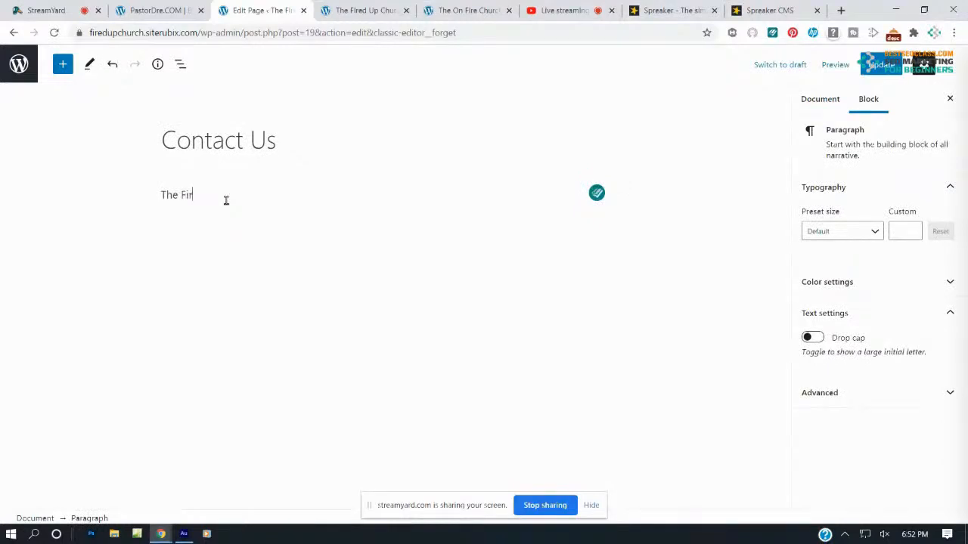
{"action": "type", "text": "ed Up Church"}
Add the church's street address near the Goodwood Mall as a new paragraph
{"action": "key", "text": "Return"}
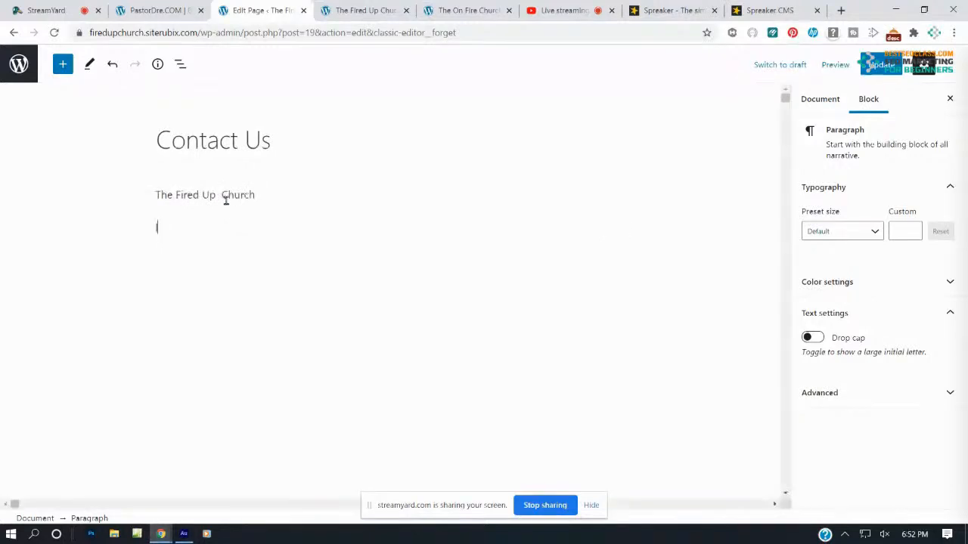
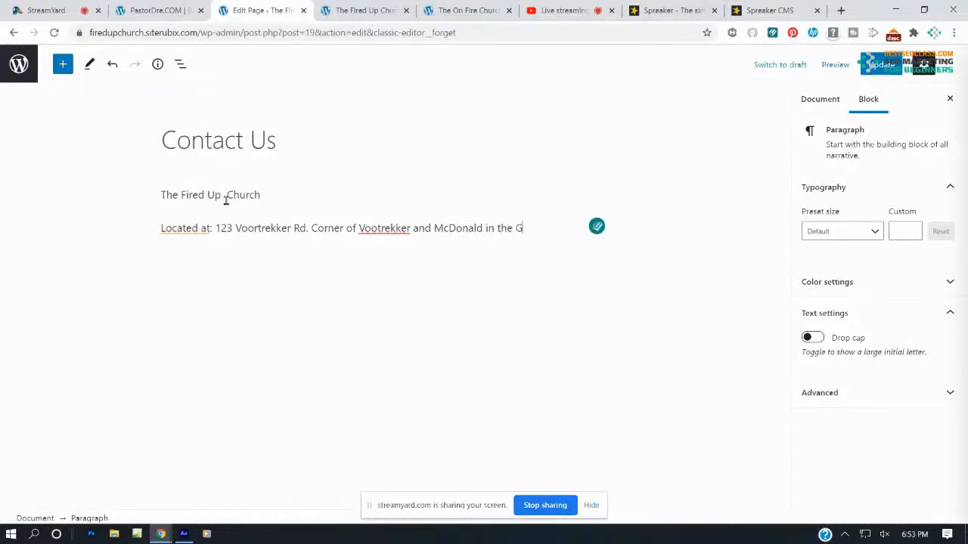
Add the phone and e-mail paragraphs, then save the page with Ctrl+S
{"action": "key", "text": "Return"}
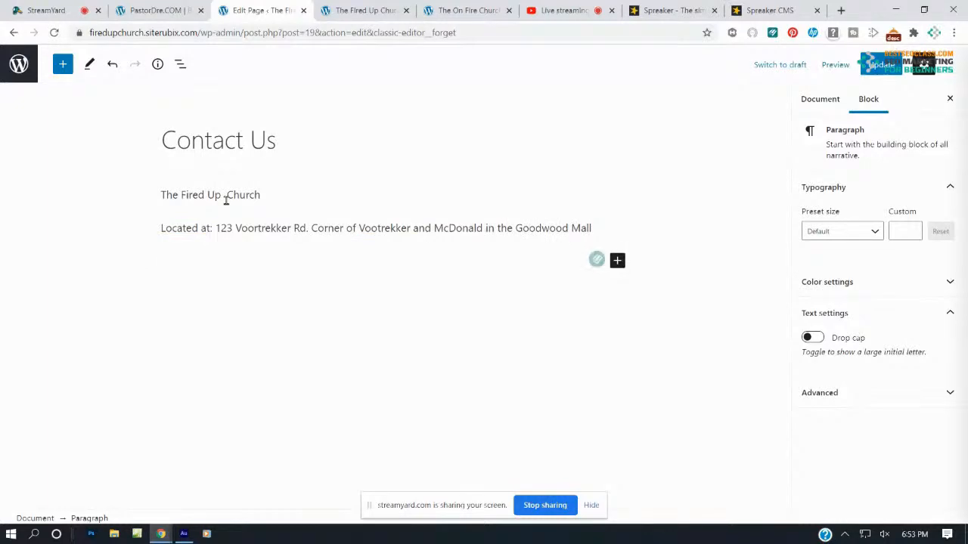
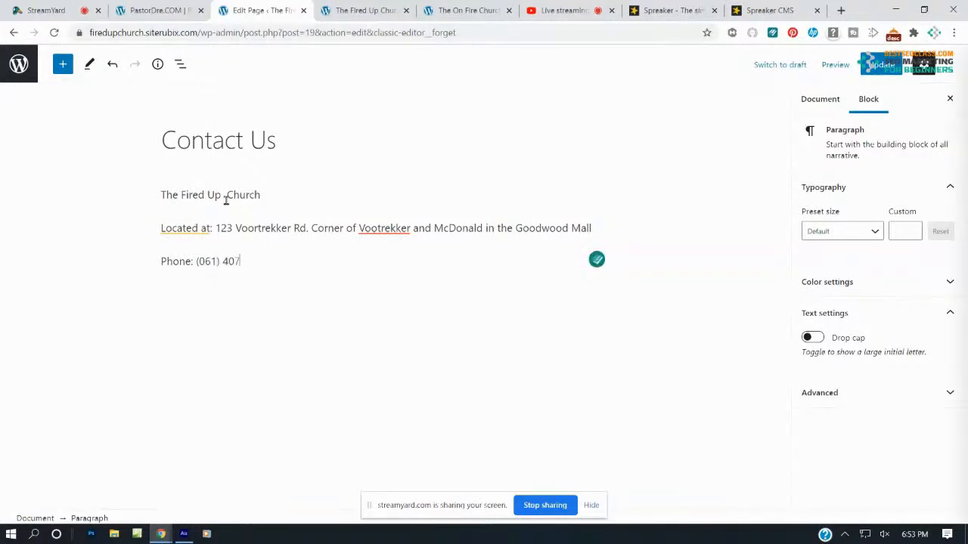
{"action": "key", "text": "Return"}
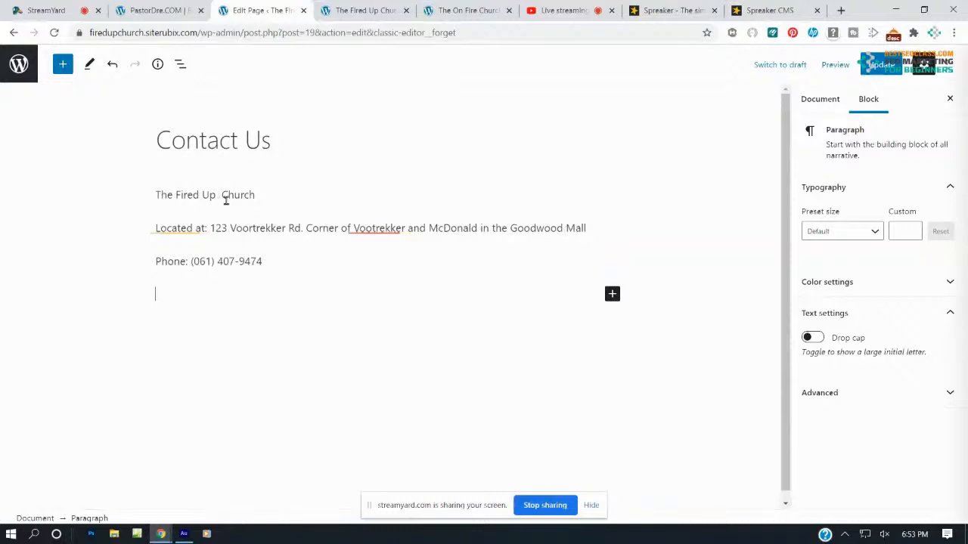
{"action": "type", "text": "ema"}
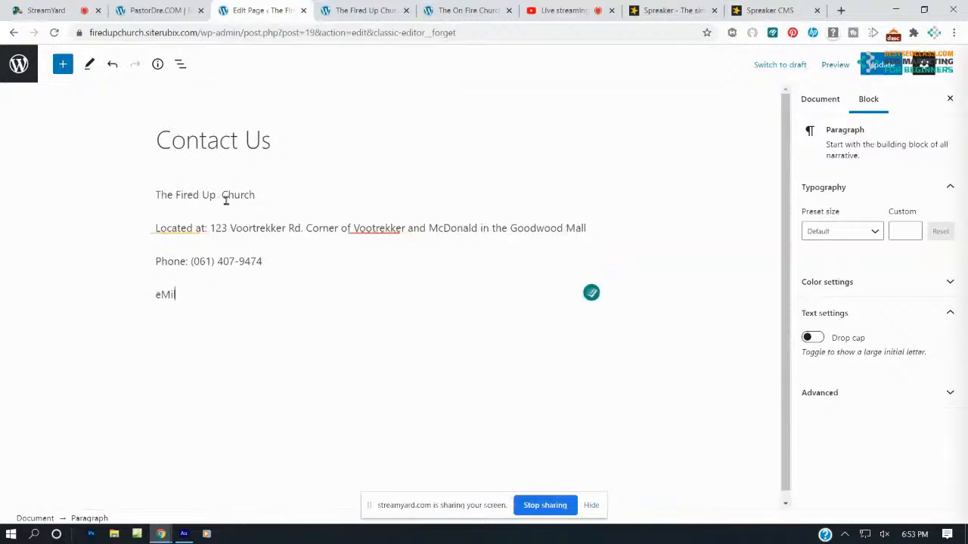
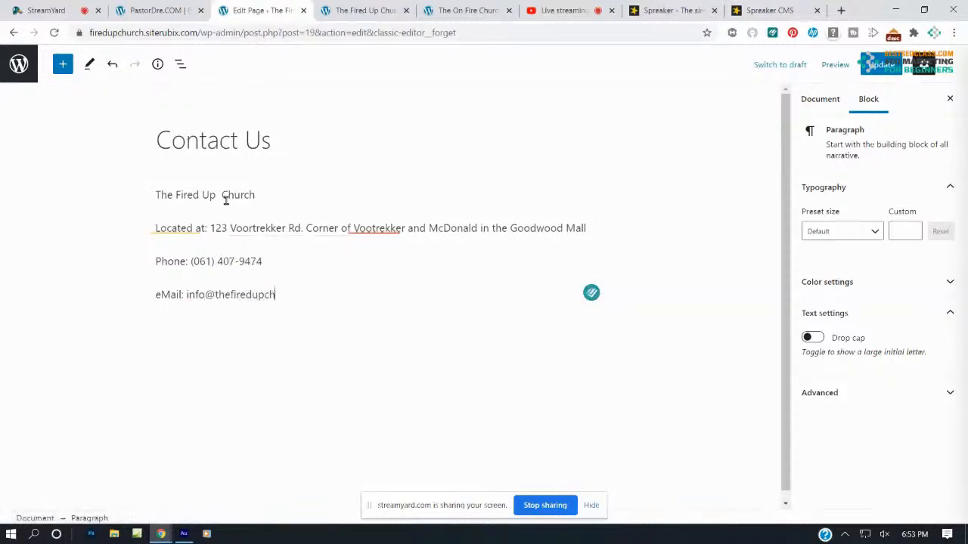
{"action": "key", "text": "Return"}
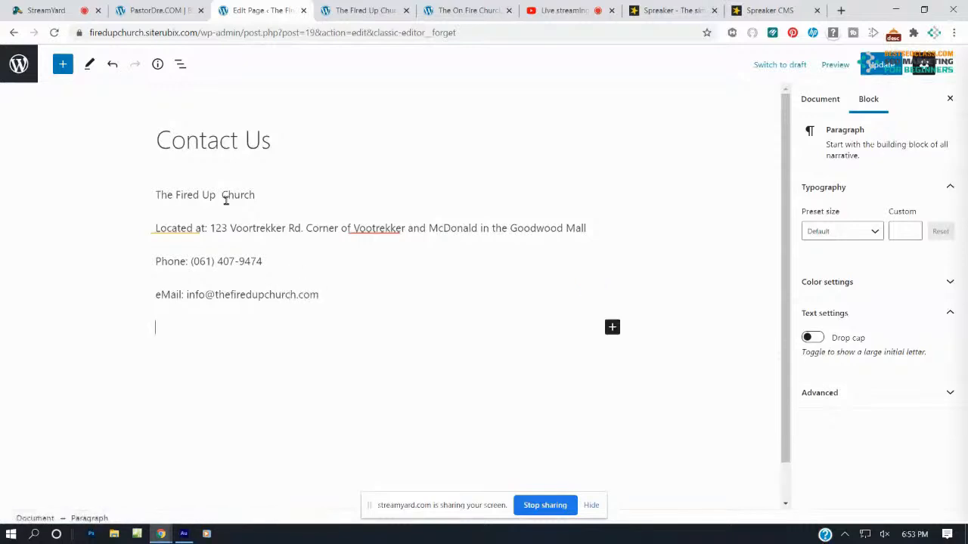
{"action": "key", "text": "ctrl+s"}
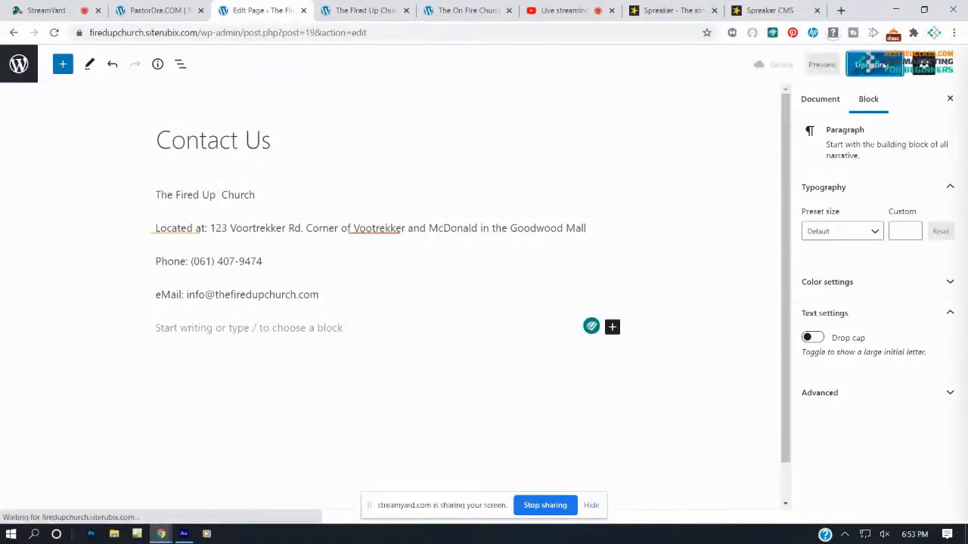
Make 'The Fired Up Church' a bold H2 heading and update the page
{"action": "left_click_drag", "start_coordinate": [255, 195], "coordinate": [155, 195]}
{"action": "left_click", "coordinate": [263, 164]}
{"action": "left_click", "coordinate": [173, 164]}
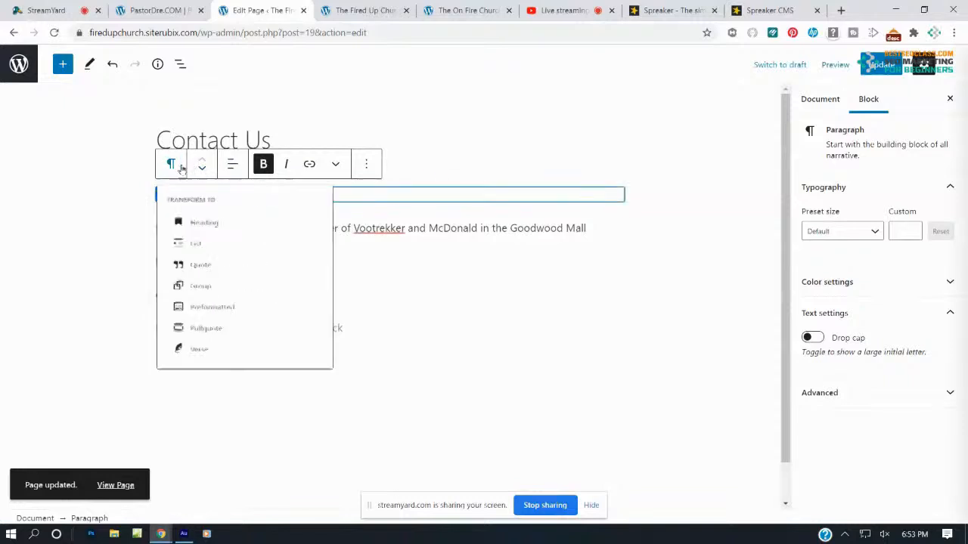
{"action": "left_click", "coordinate": [190, 227]}
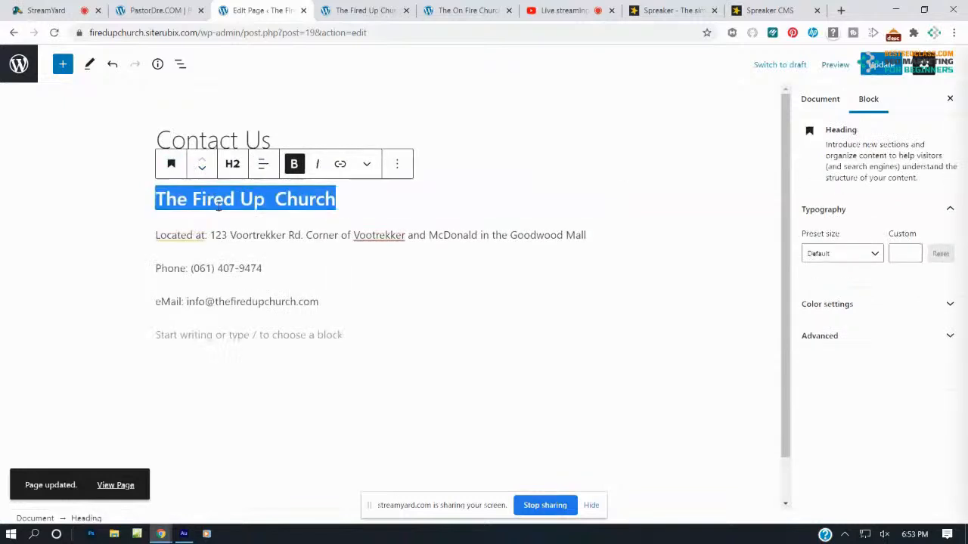
{"action": "left_click", "coordinate": [232, 164]}
{"action": "left_click", "coordinate": [406, 242]}
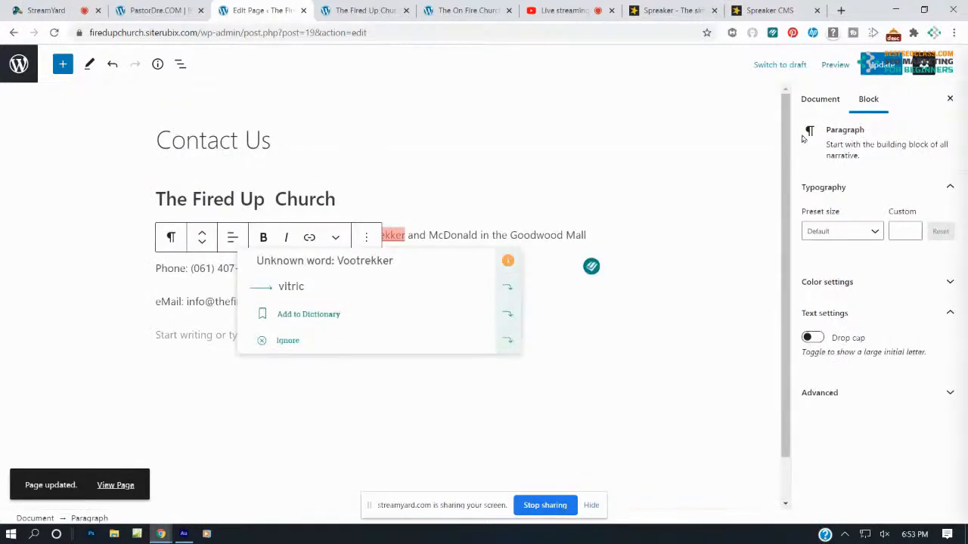
{"action": "left_click", "coordinate": [880, 65]}
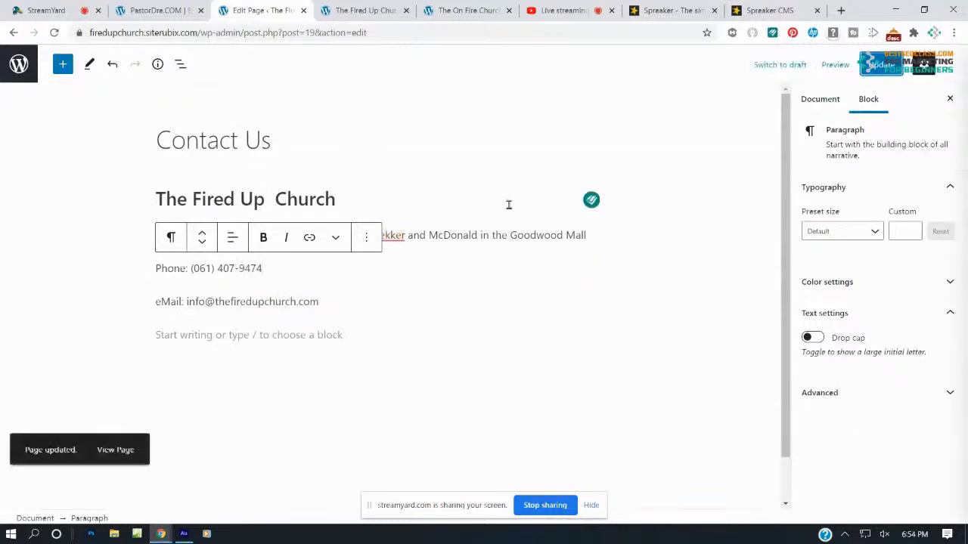
View the live Contact Us page, then close both Spreaker tabs
{"action": "left_click", "coordinate": [361, 10]}
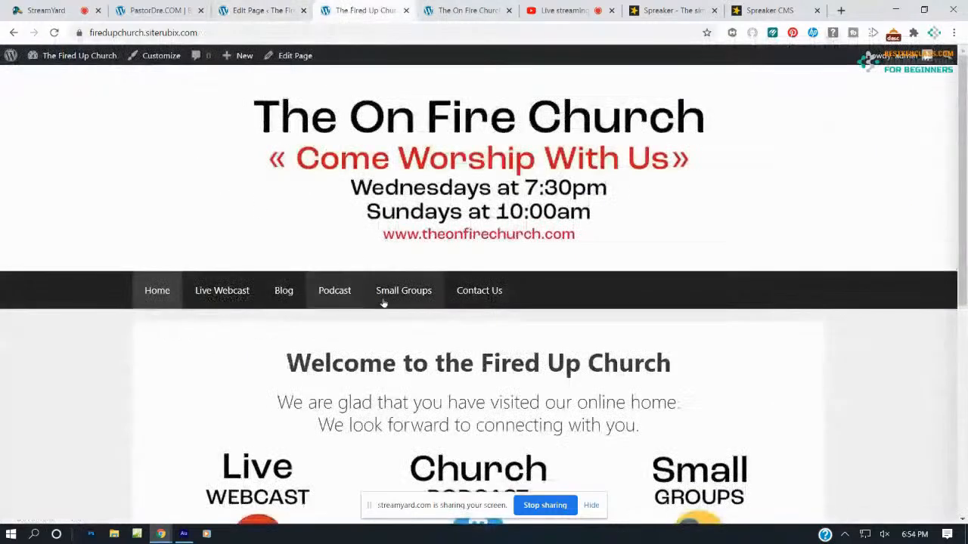
{"action": "left_click", "coordinate": [467, 300]}
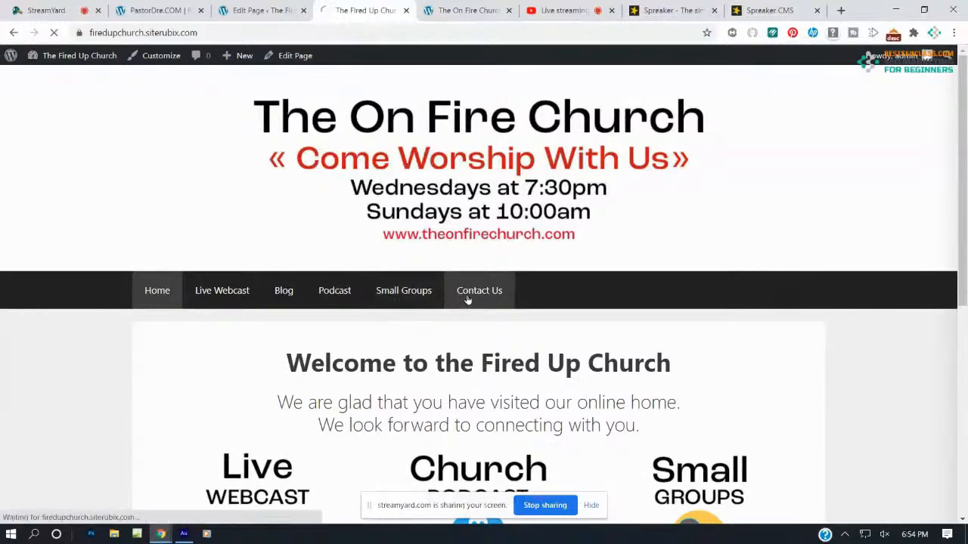
{"action": "scroll", "coordinate": [442, 298], "scroll_direction": "down", "scroll_amount": 2}
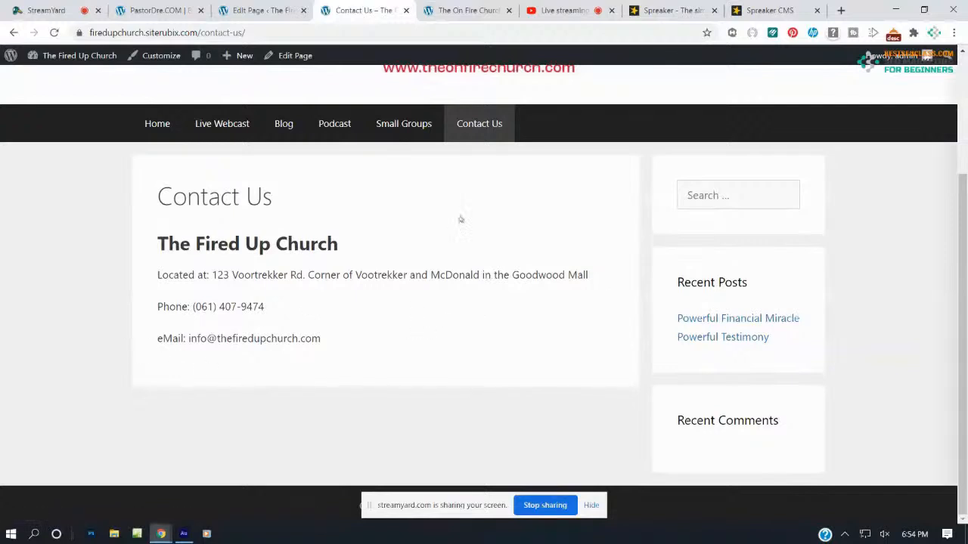
{"action": "left_click", "coordinate": [714, 11]}
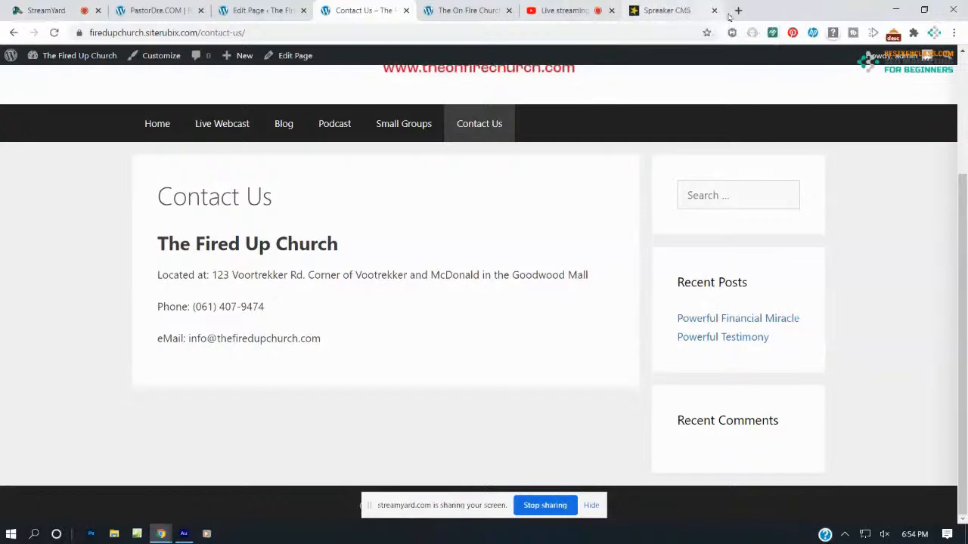
{"action": "left_click", "coordinate": [714, 11]}
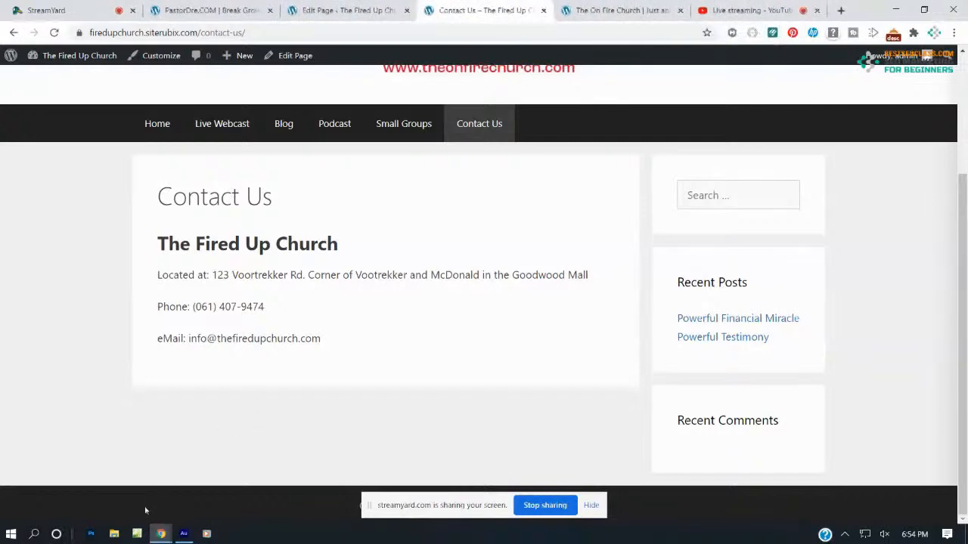
{"action": "mouse_move", "coordinate": [157, 529]}
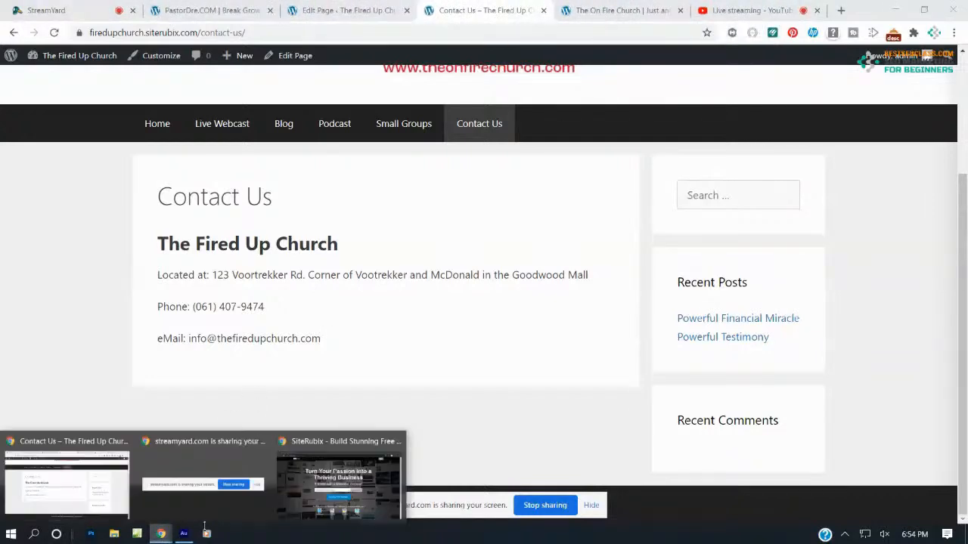
{"action": "left_click", "coordinate": [340, 484]}
Browse JotForm's pricing plans in the incognito window, then close that window
{"action": "left_click", "coordinate": [460, 35]}
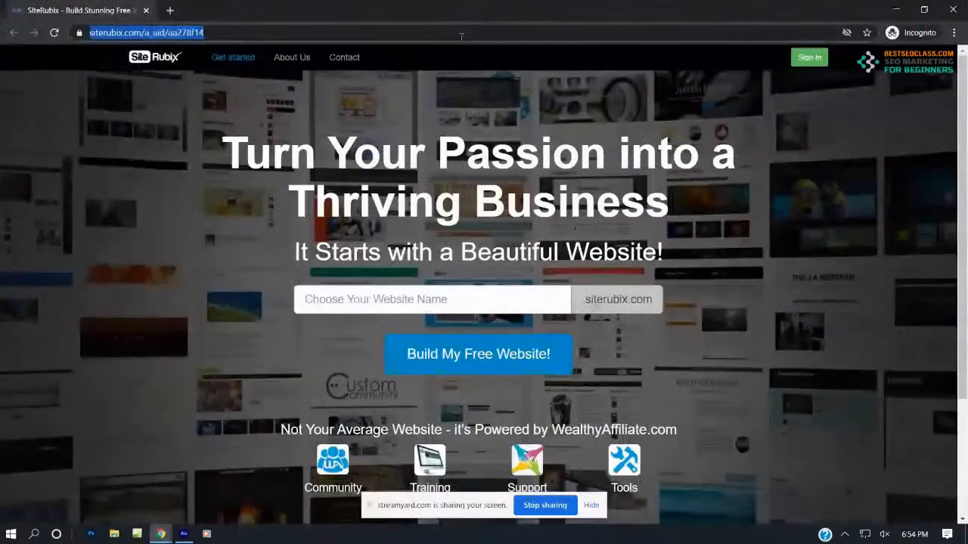
{"action": "type", "text": "jotf"}
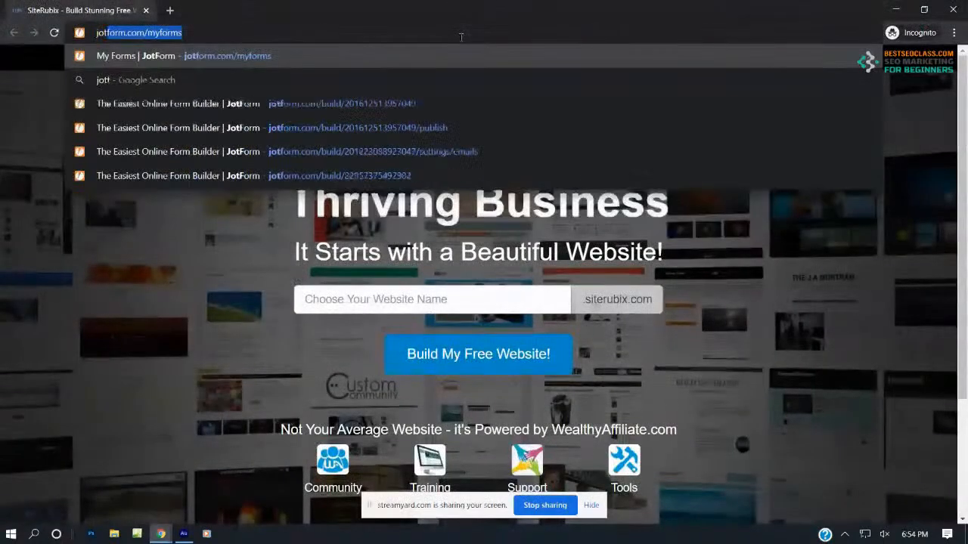
{"action": "type", "text": "orm.com"}
{"action": "key", "text": "Delete"}
{"action": "key", "text": "Return"}
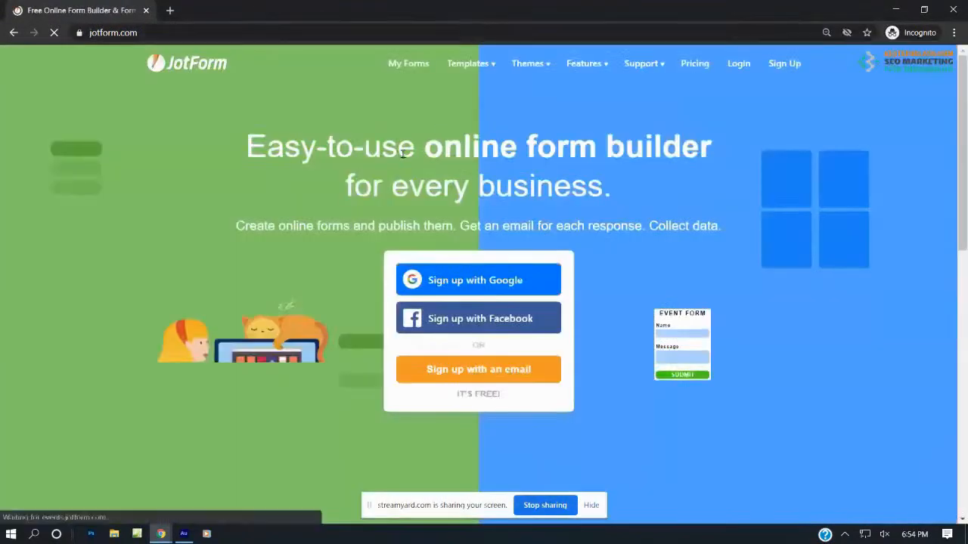
{"action": "left_click", "coordinate": [694, 63]}
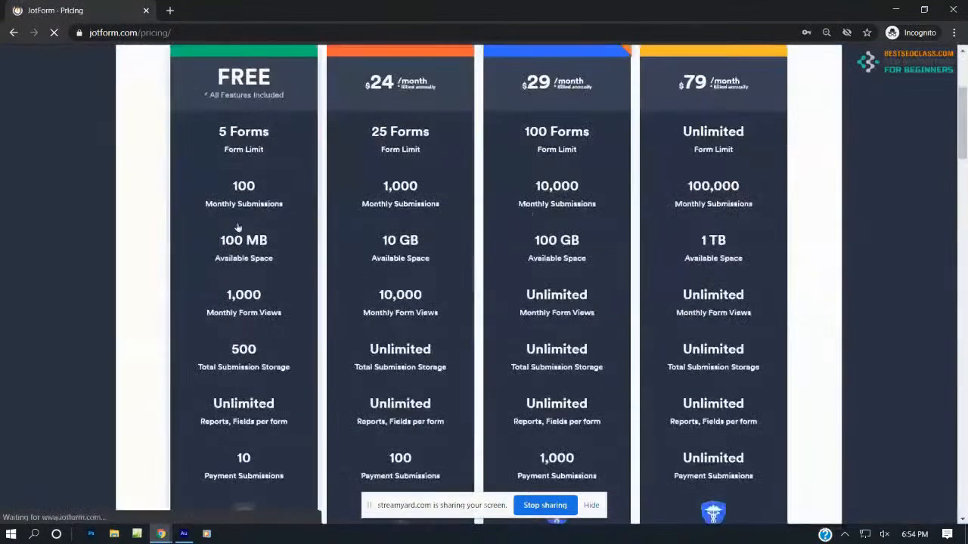
{"action": "scroll", "coordinate": [225, 221], "scroll_direction": "down", "scroll_amount": 2}
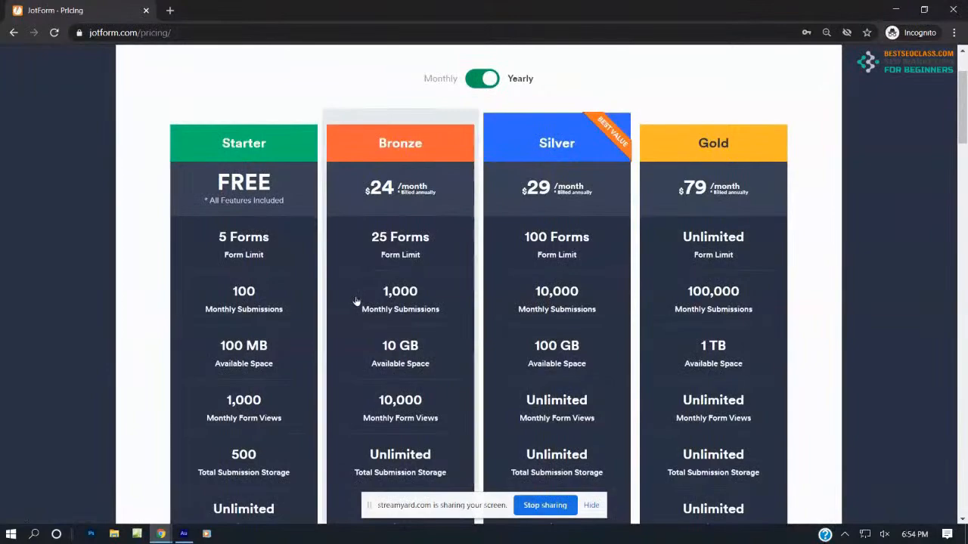
{"action": "left_click", "coordinate": [953, 9]}
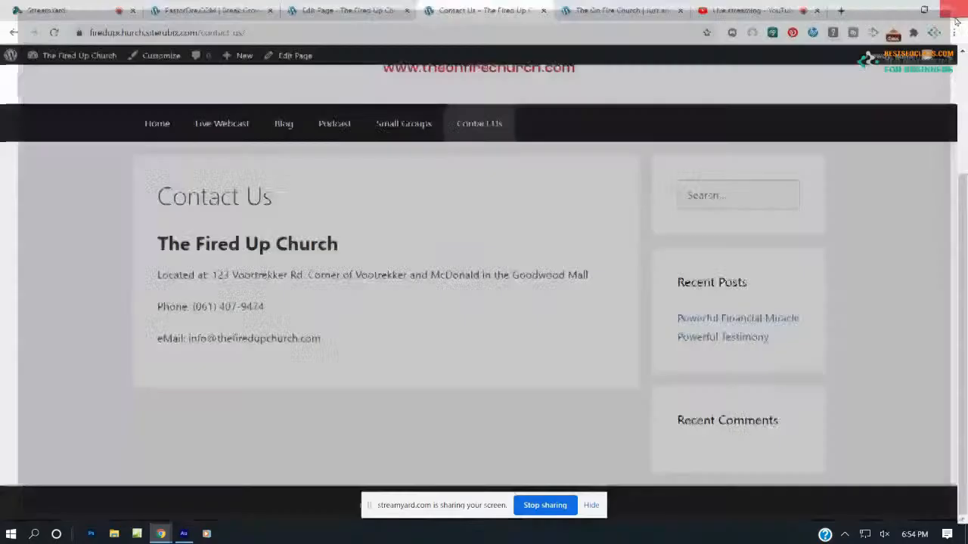
Go to jotform.com/myforms and open the Contact Us form in the Form Builder
{"action": "left_click", "coordinate": [741, 10]}
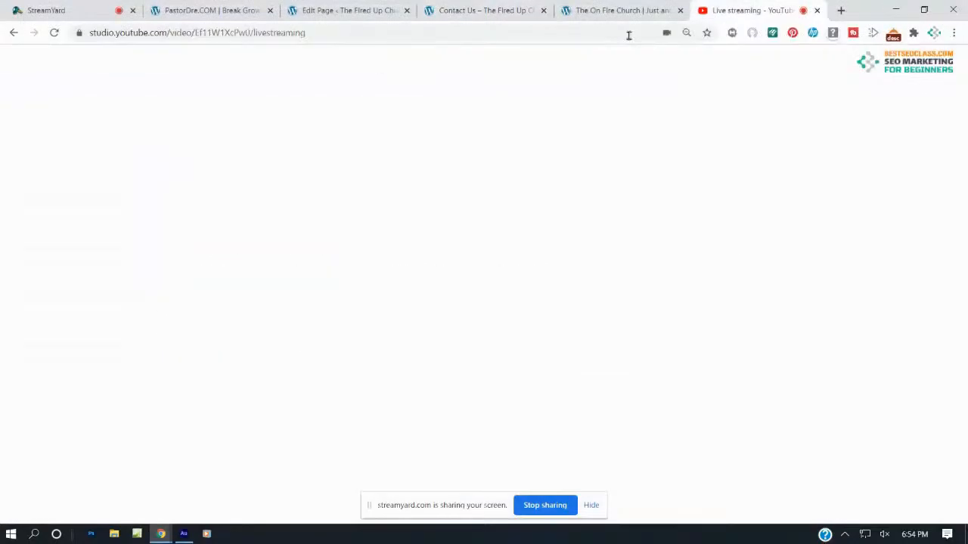
{"action": "left_click", "coordinate": [626, 33]}
{"action": "type", "text": "jotfrom"}
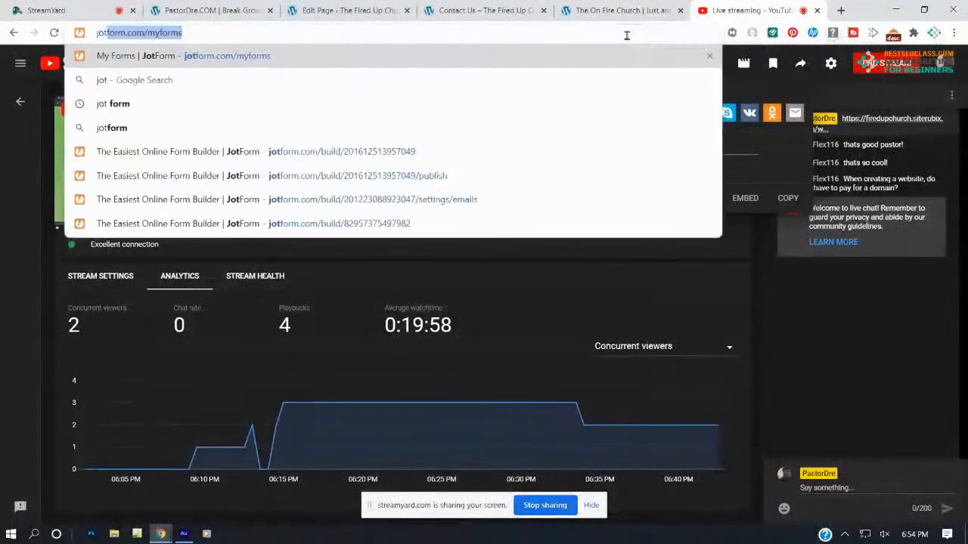
{"action": "key", "text": "BackSpace"}
{"action": "key", "text": "BackSpace"}
{"action": "key", "text": "BackSpace"}
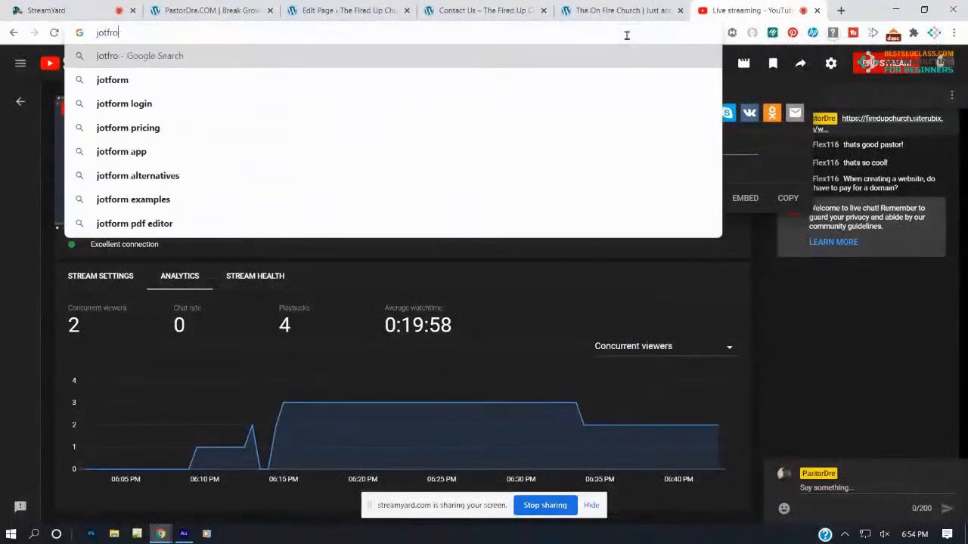
{"action": "type", "text": "or."}
{"action": "key", "text": "BackSpace"}
{"action": "type", "text": "m.com/myforms"}
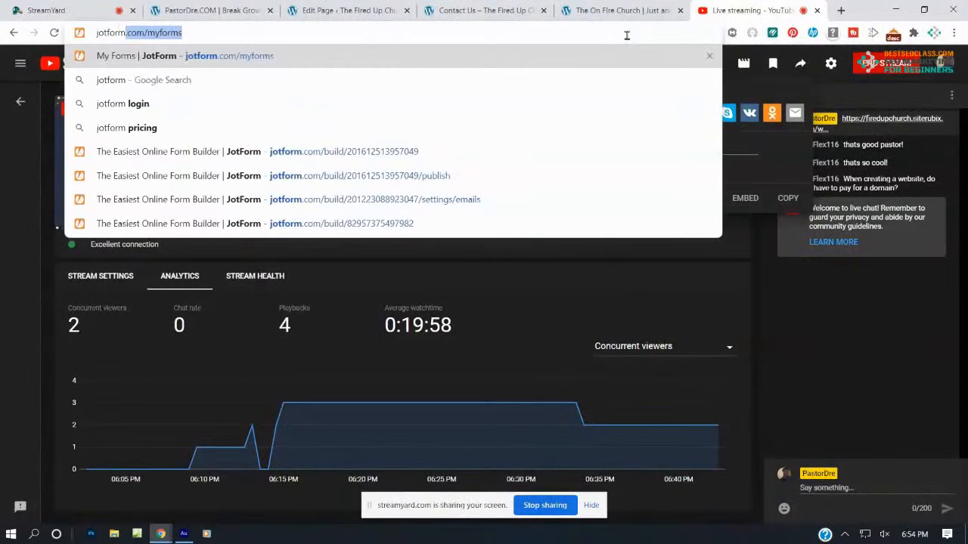
{"action": "key", "text": "Return"}
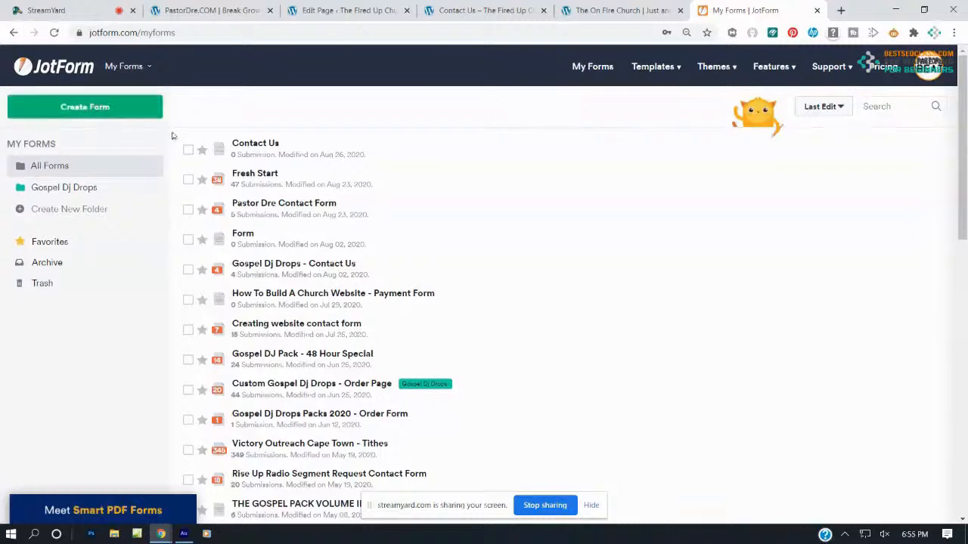
{"action": "left_click", "coordinate": [285, 142]}
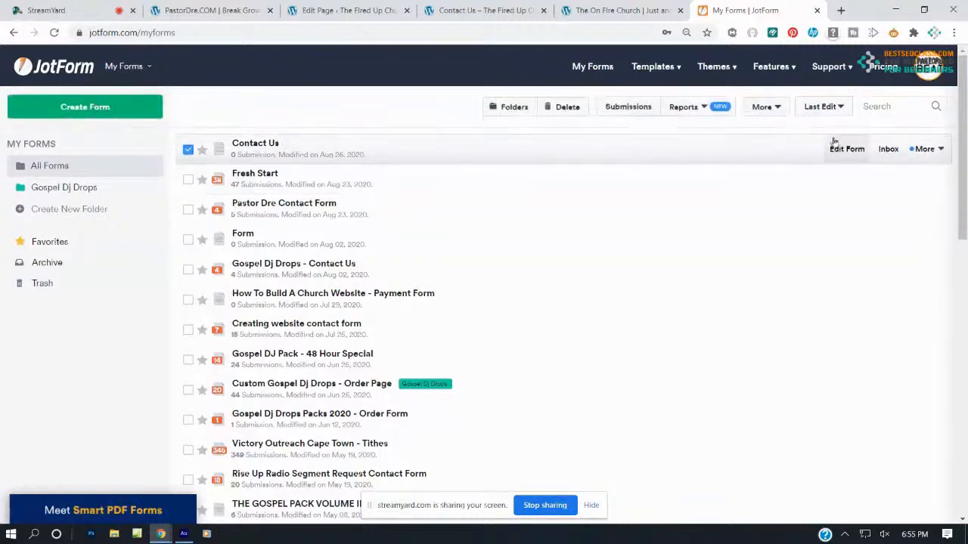
{"action": "left_click", "coordinate": [843, 150]}
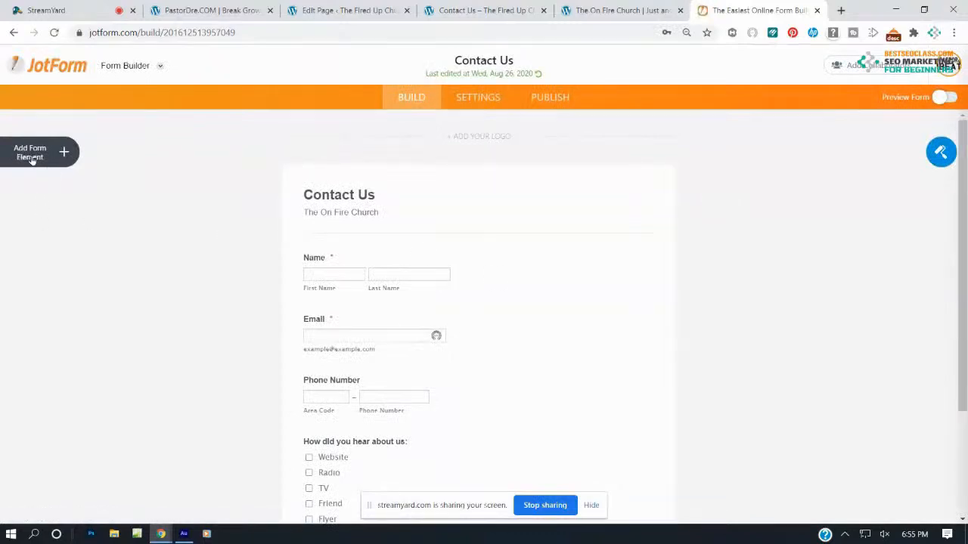
Try adding a Full Name field and an email field, then remove them
{"action": "left_click", "coordinate": [65, 153]}
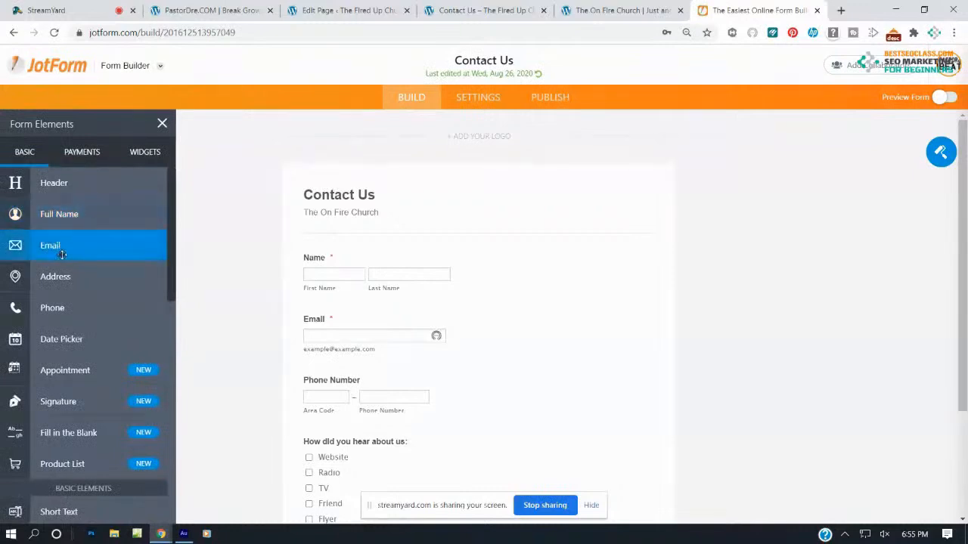
{"action": "left_click_drag", "start_coordinate": [63, 215], "coordinate": [405, 246]}
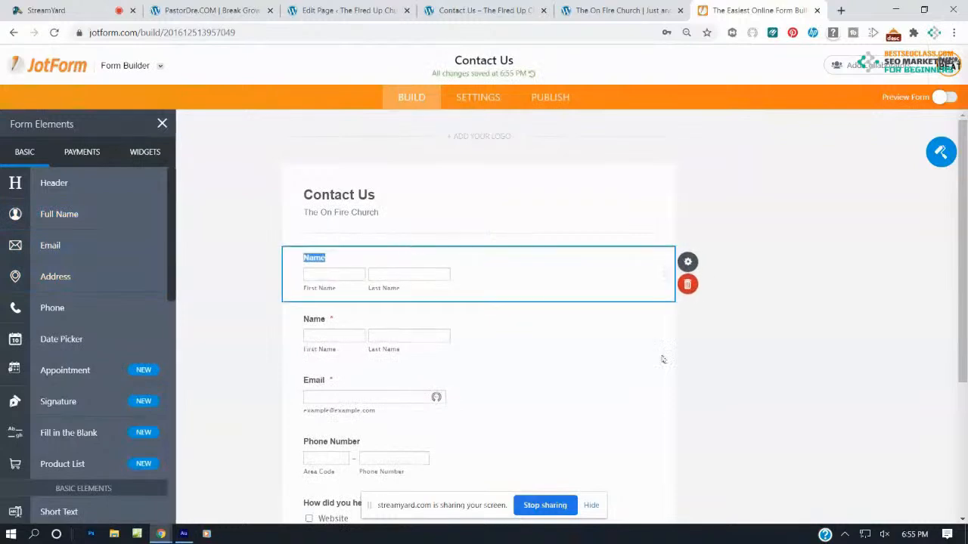
{"action": "left_click", "coordinate": [689, 284]}
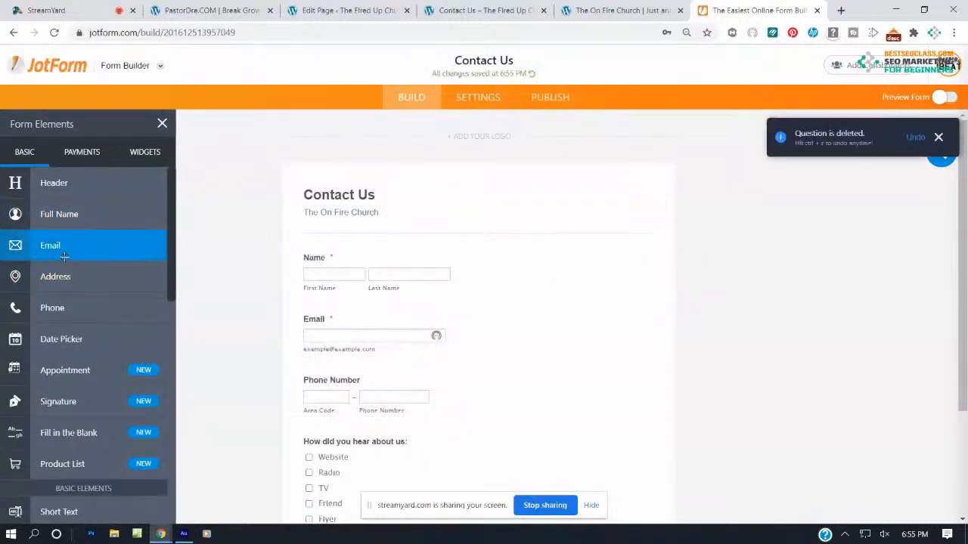
{"action": "left_click_drag", "start_coordinate": [67, 252], "coordinate": [84, 297]}
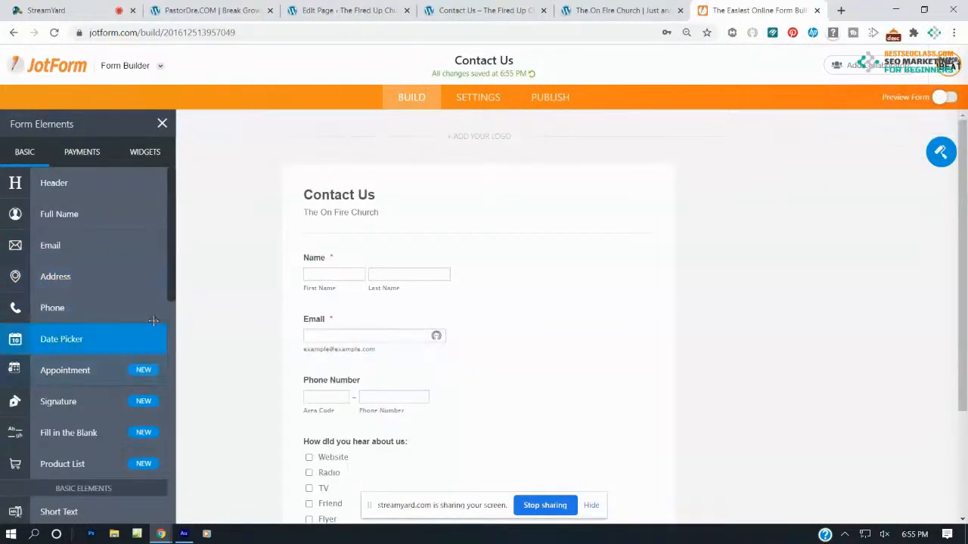
Add and delete a Multiple Choice question, then view the form's Emails settings
{"action": "scroll", "coordinate": [285, 388], "scroll_direction": "down", "scroll_amount": 1}
{"action": "scroll", "coordinate": [284, 388], "scroll_direction": "down", "scroll_amount": 2}
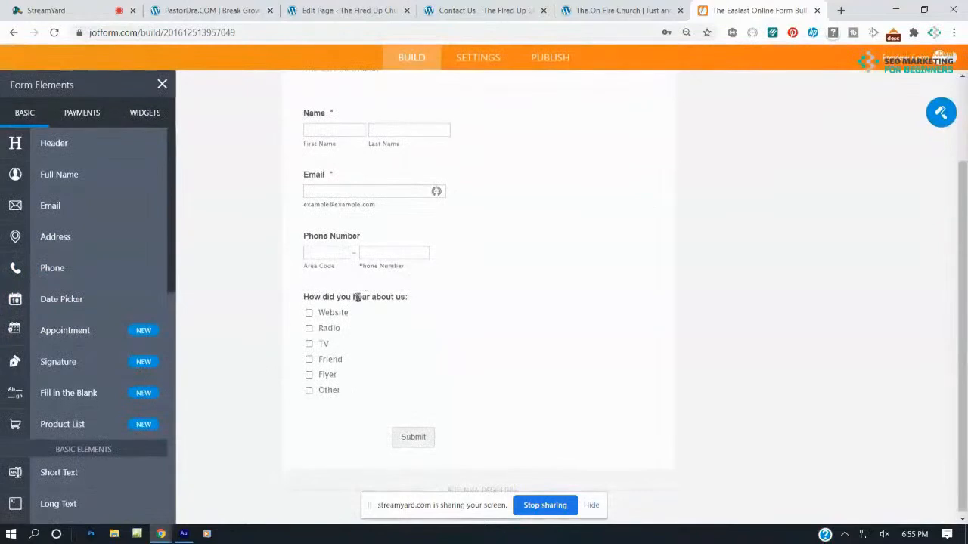
{"action": "scroll", "coordinate": [75, 332], "scroll_direction": "down", "scroll_amount": 4}
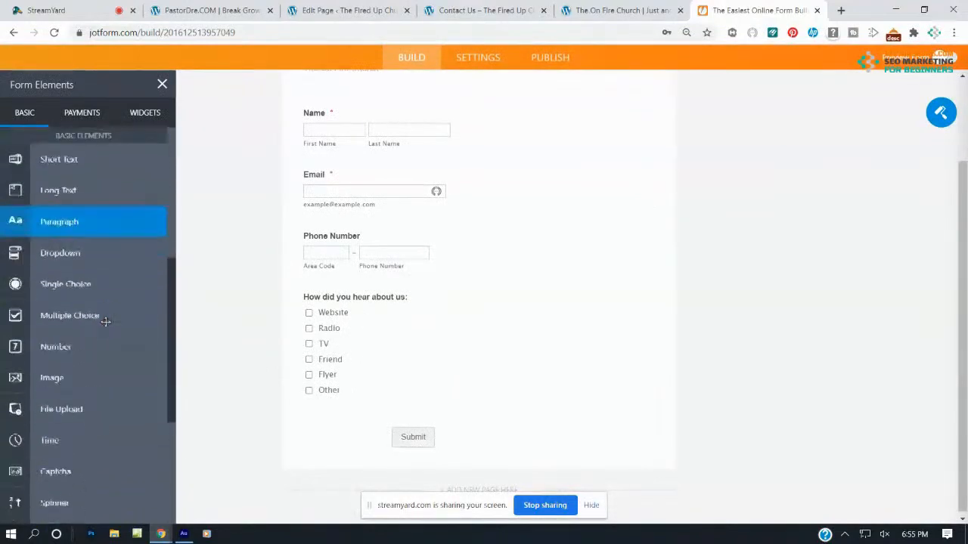
{"action": "left_click_drag", "start_coordinate": [76, 315], "coordinate": [406, 313]}
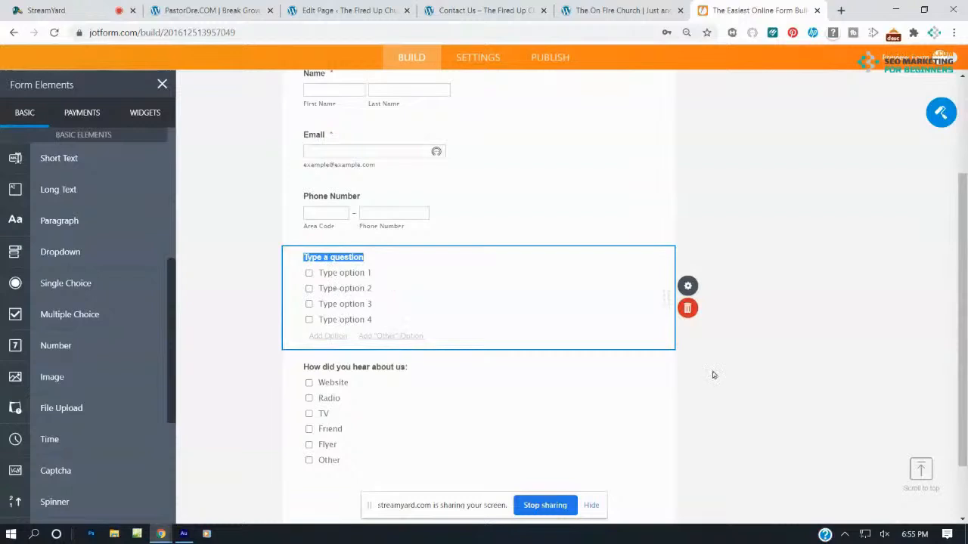
{"action": "left_click", "coordinate": [688, 307]}
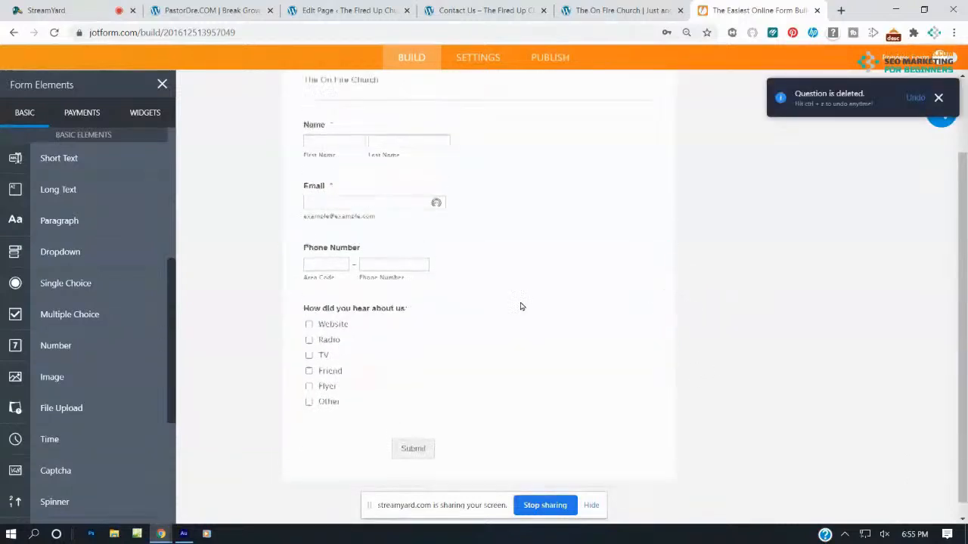
{"action": "scroll", "coordinate": [520, 307], "scroll_direction": "up", "scroll_amount": 2}
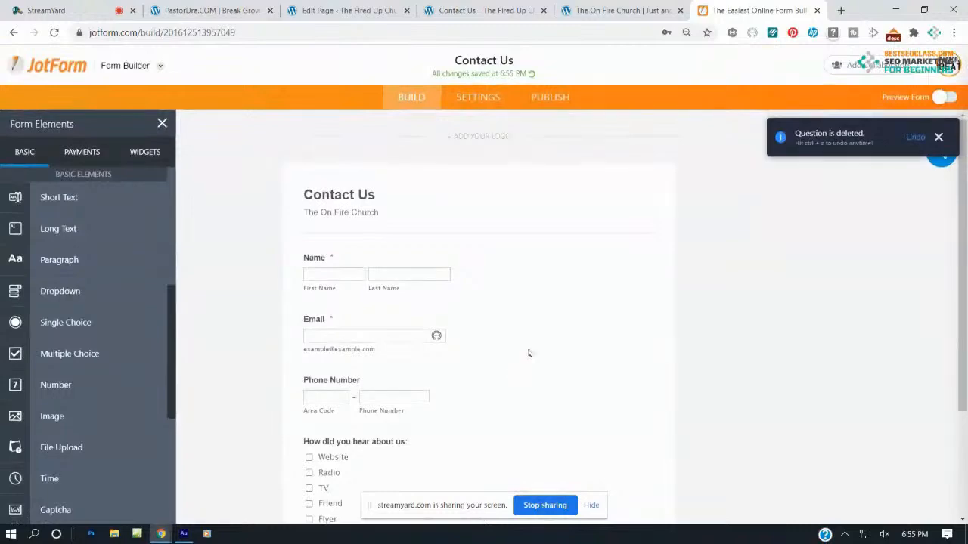
{"action": "scroll", "coordinate": [527, 356], "scroll_direction": "down", "scroll_amount": 3}
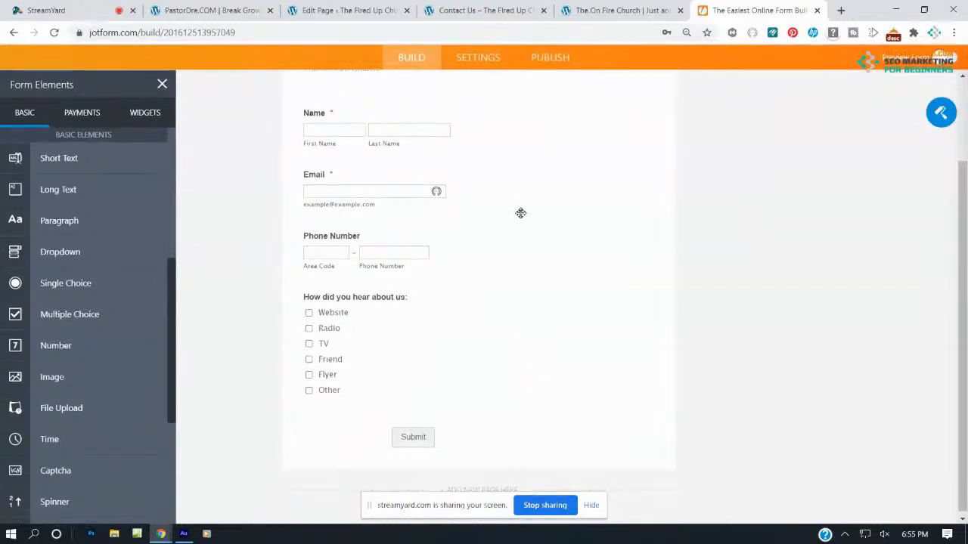
{"action": "left_click", "coordinate": [472, 56]}
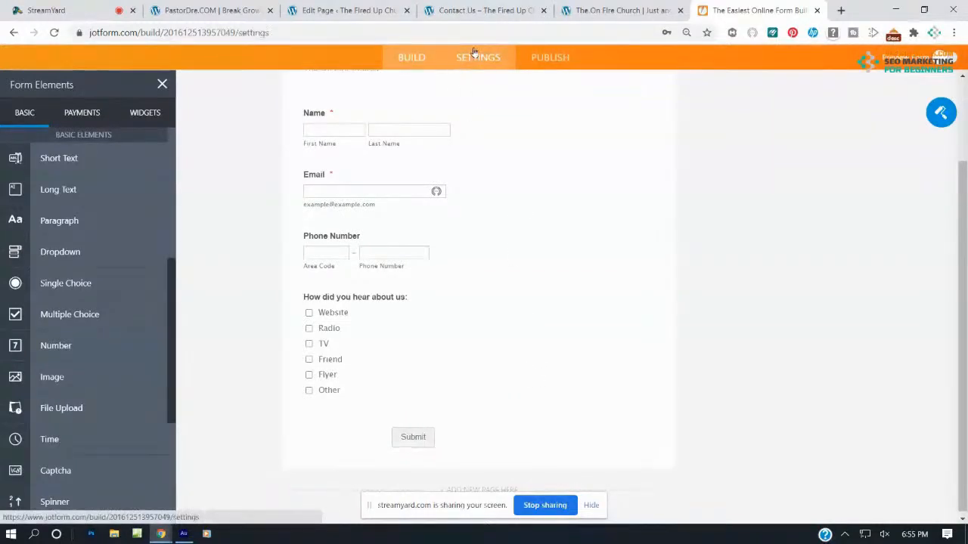
{"action": "left_click", "coordinate": [106, 241]}
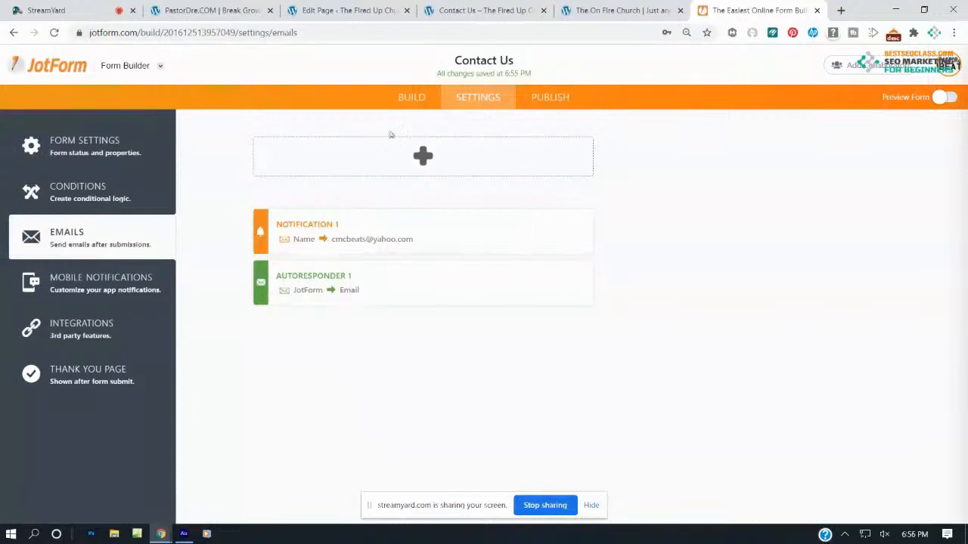
Copy the Contact Us form's embed code from Publish > Embed
{"action": "left_click", "coordinate": [402, 101]}
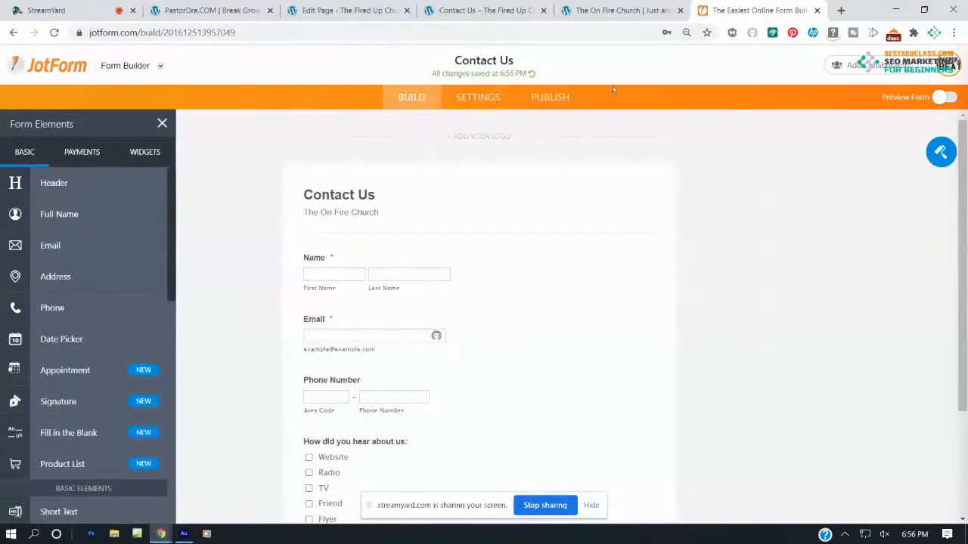
{"action": "left_click", "coordinate": [558, 98]}
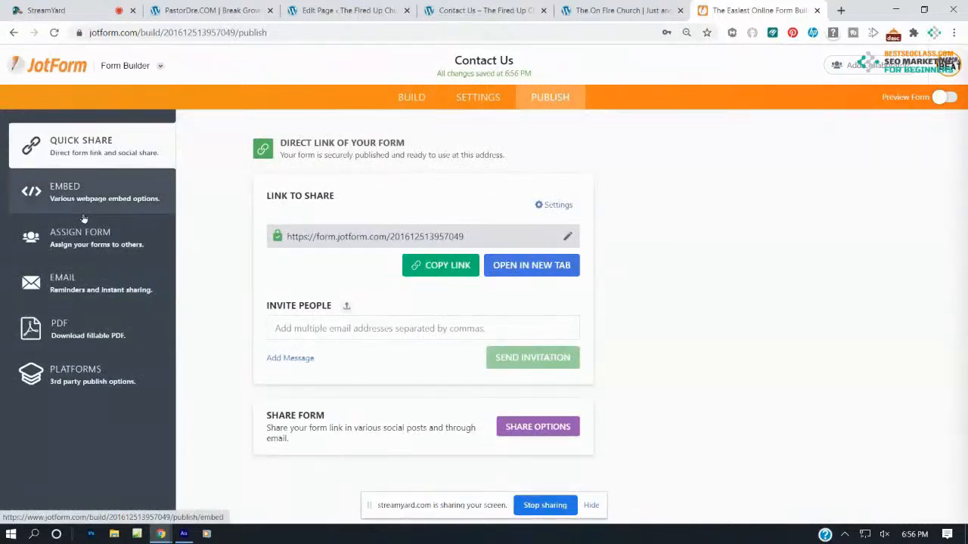
{"action": "left_click", "coordinate": [67, 198]}
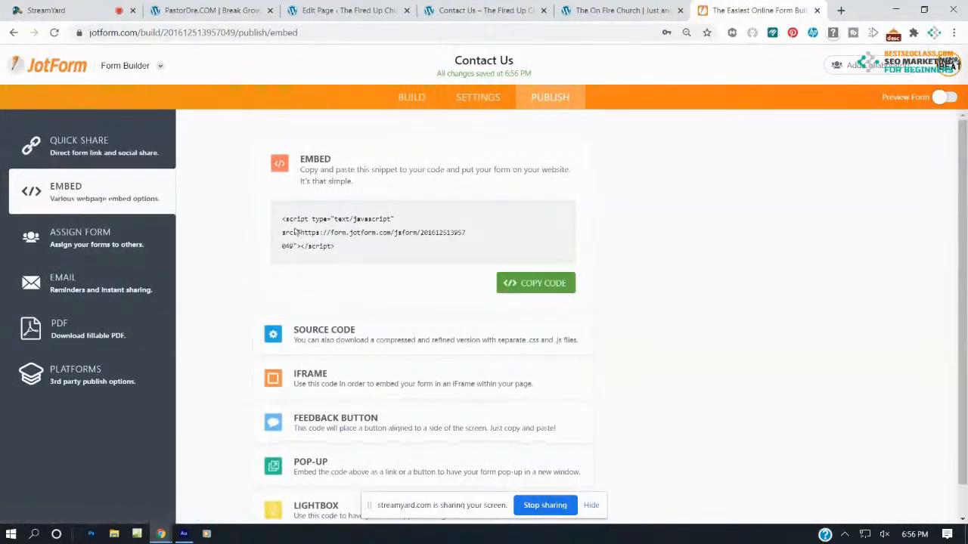
{"action": "left_click", "coordinate": [535, 285]}
Insert a Custom HTML block below the e-mail line and paste the JotForm embed code
{"action": "left_click", "coordinate": [364, 21]}
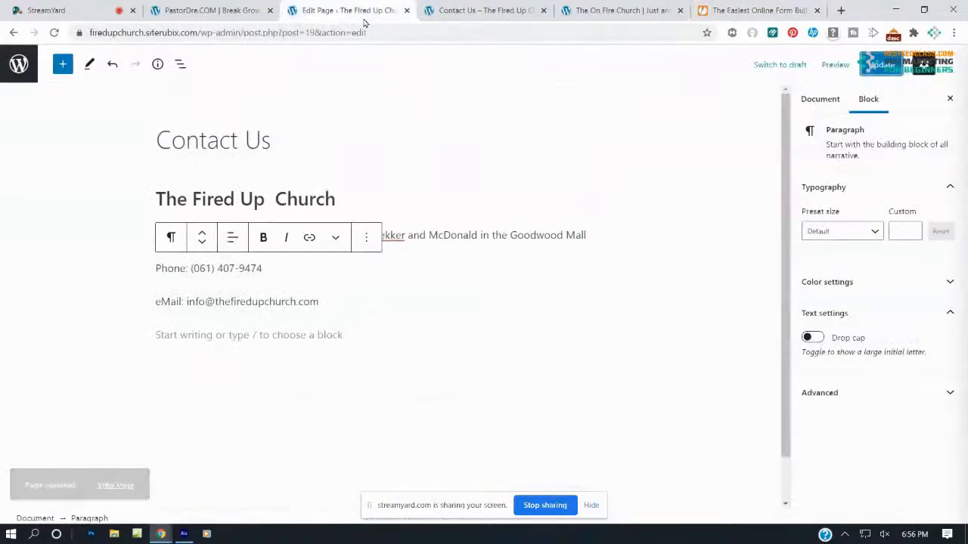
{"action": "left_click", "coordinate": [308, 287]}
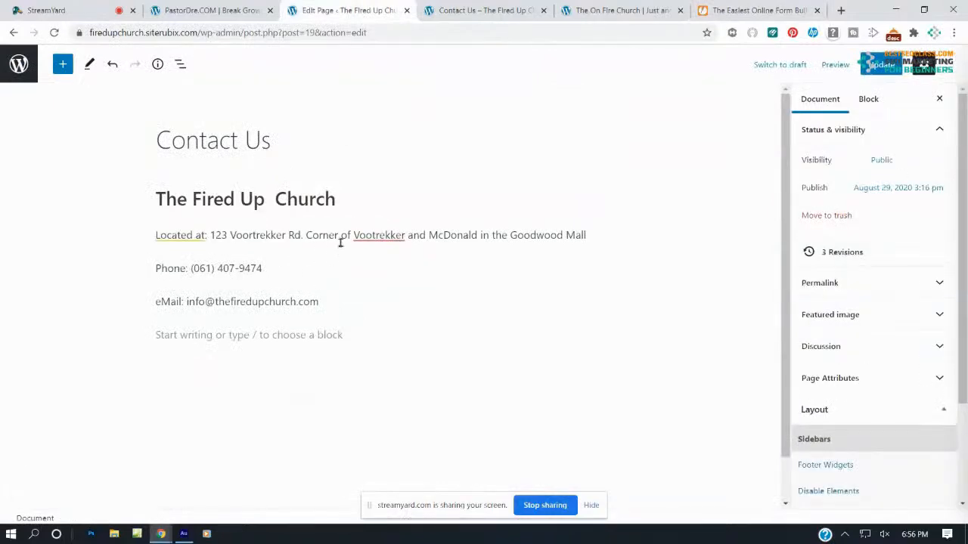
{"action": "left_click", "coordinate": [330, 337]}
{"action": "left_click", "coordinate": [66, 70]}
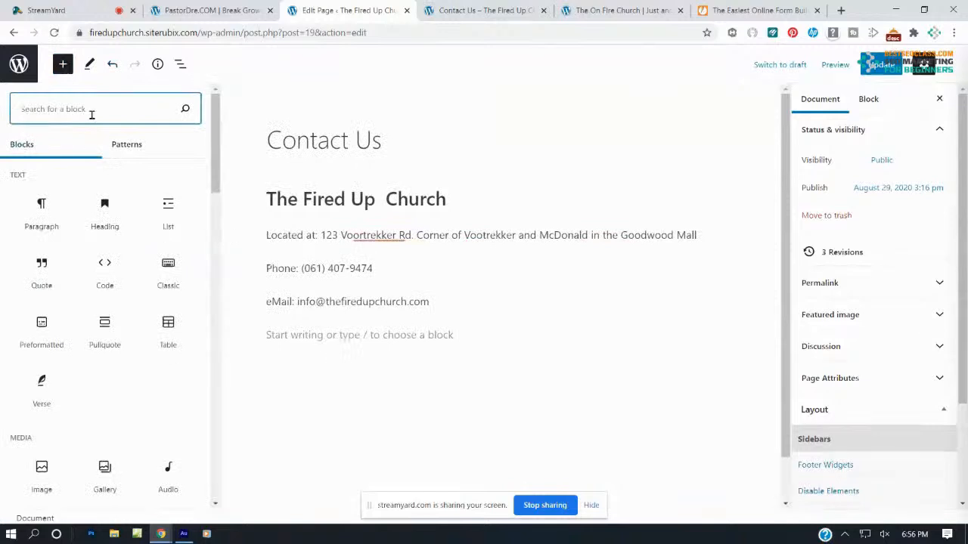
{"action": "type", "text": "html"}
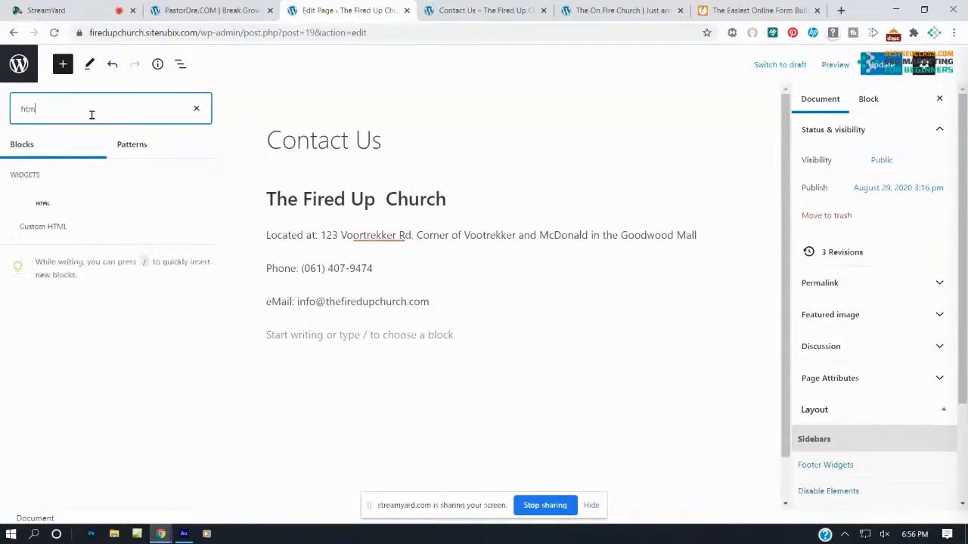
{"action": "left_click", "coordinate": [43, 206]}
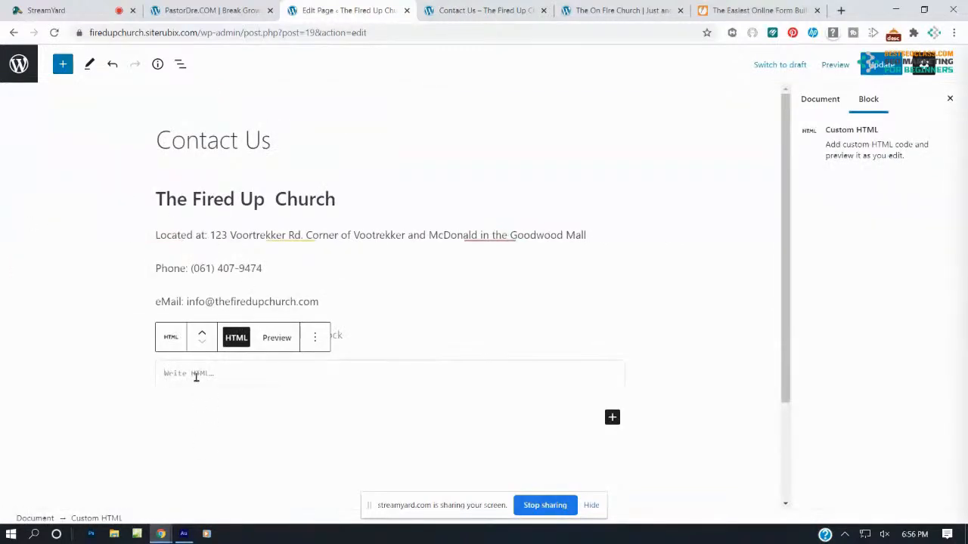
{"action": "key", "text": "ctrl+v"}
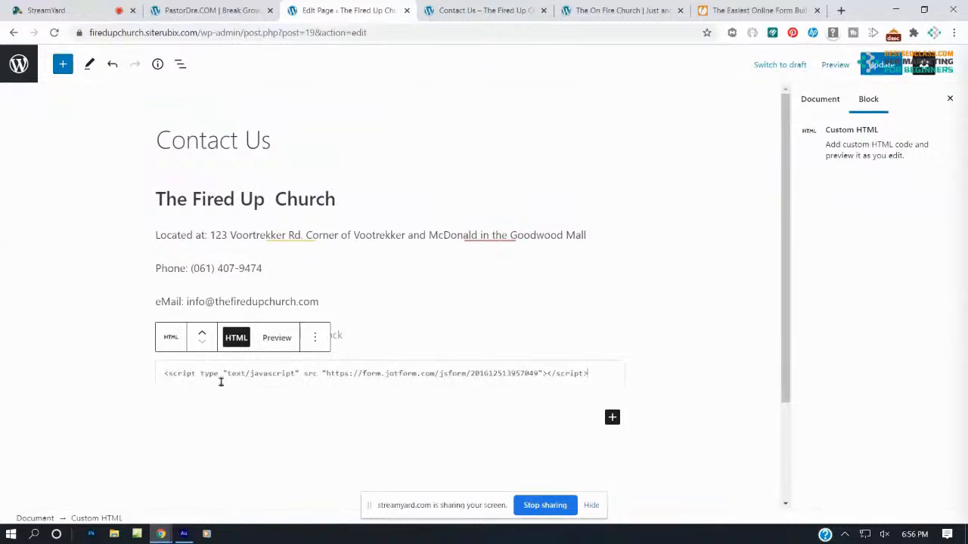
Attempt to update the page twice, then switch to the live Contact Us page
{"action": "left_click", "coordinate": [868, 65]}
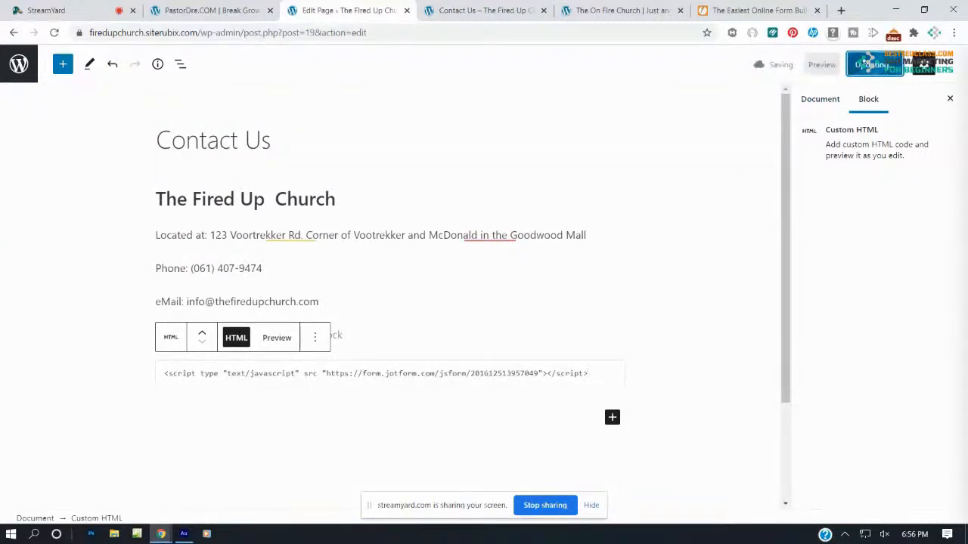
{"action": "left_click", "coordinate": [484, 362]}
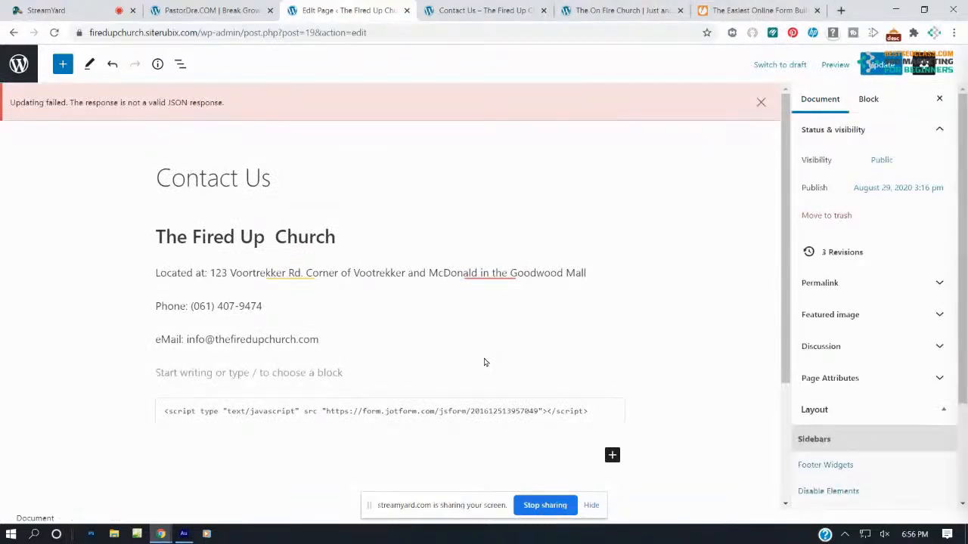
{"action": "left_click", "coordinate": [902, 69]}
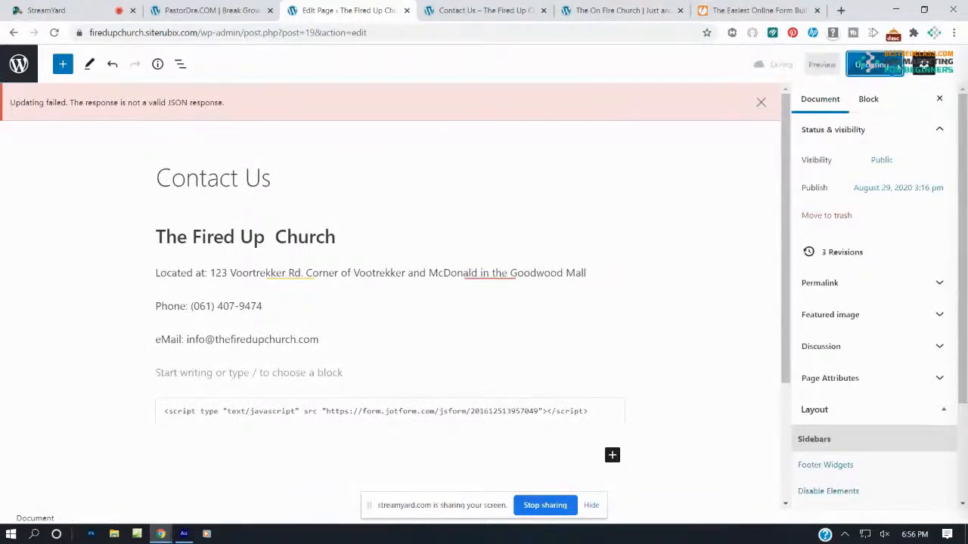
{"action": "left_click", "coordinate": [469, 10]}
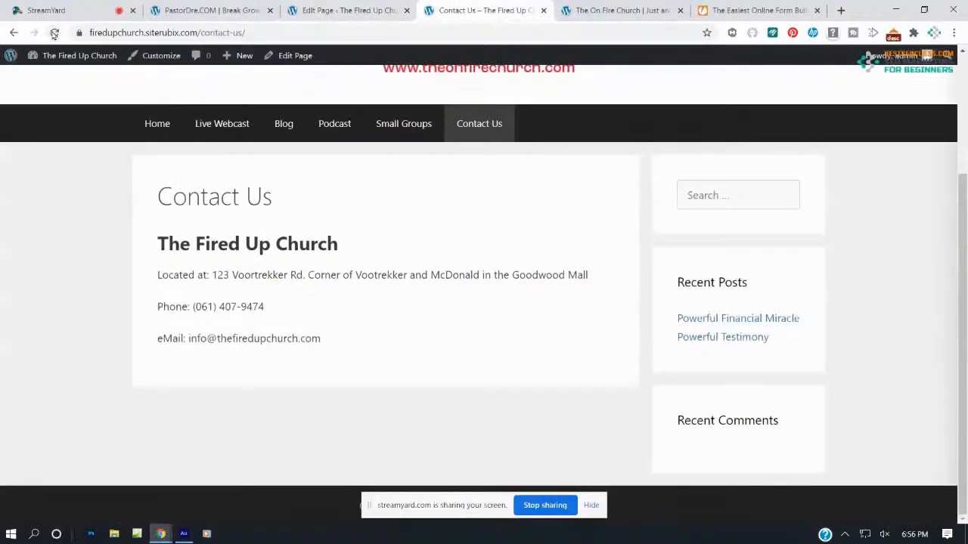
Reload the live Contact Us page and check whether the form appears
{"action": "left_click", "coordinate": [54, 34]}
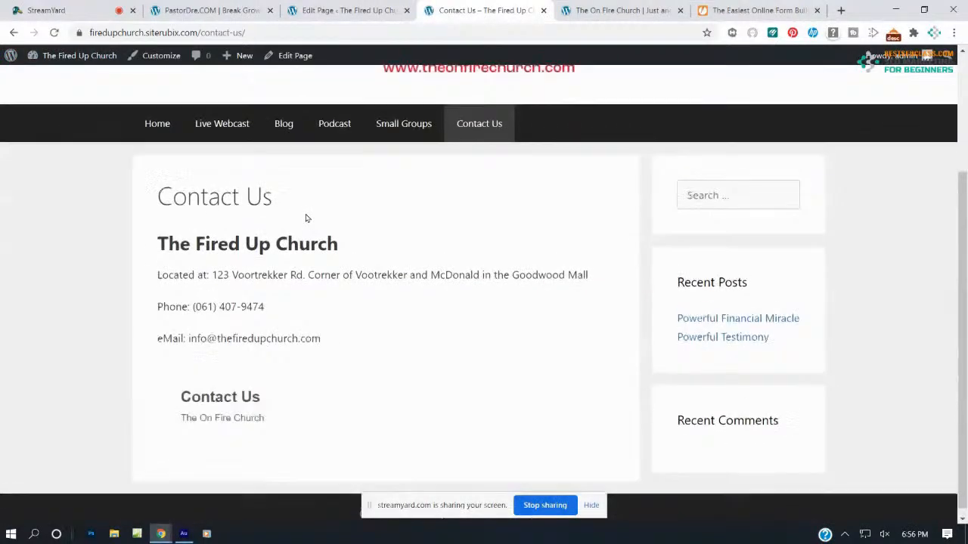
{"action": "scroll", "coordinate": [306, 218], "scroll_direction": "down", "scroll_amount": 4}
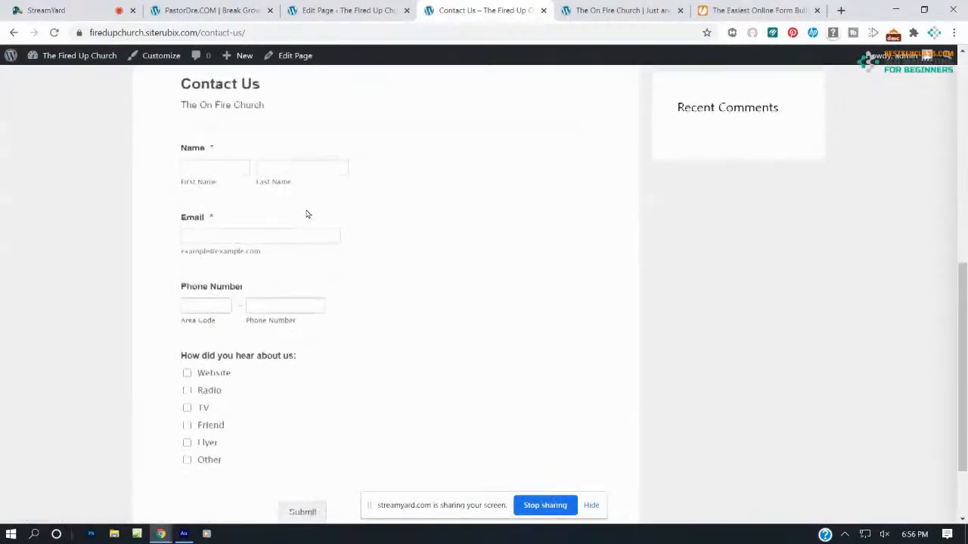
{"action": "scroll", "coordinate": [305, 214], "scroll_direction": "up", "scroll_amount": 2}
{"action": "left_click", "coordinate": [337, 10]}
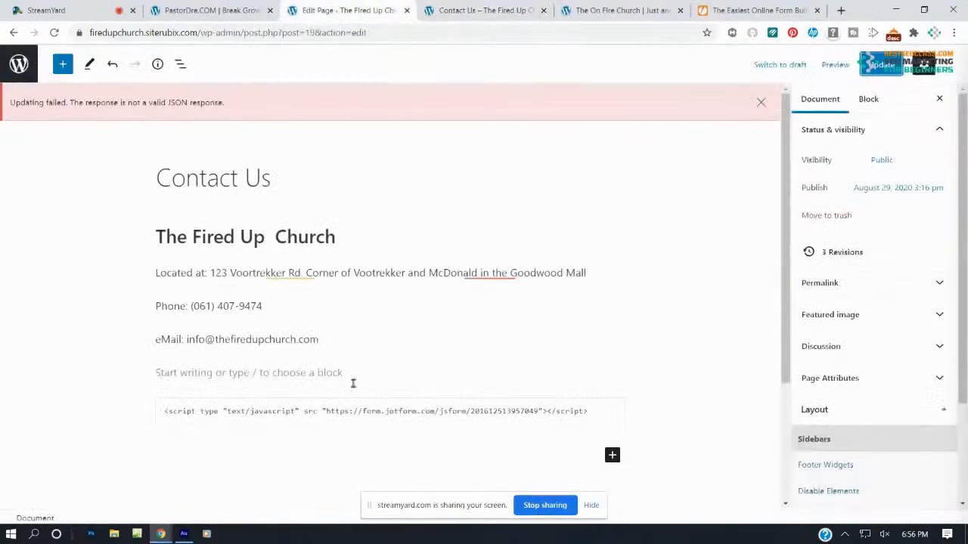
{"action": "left_click", "coordinate": [475, 6]}
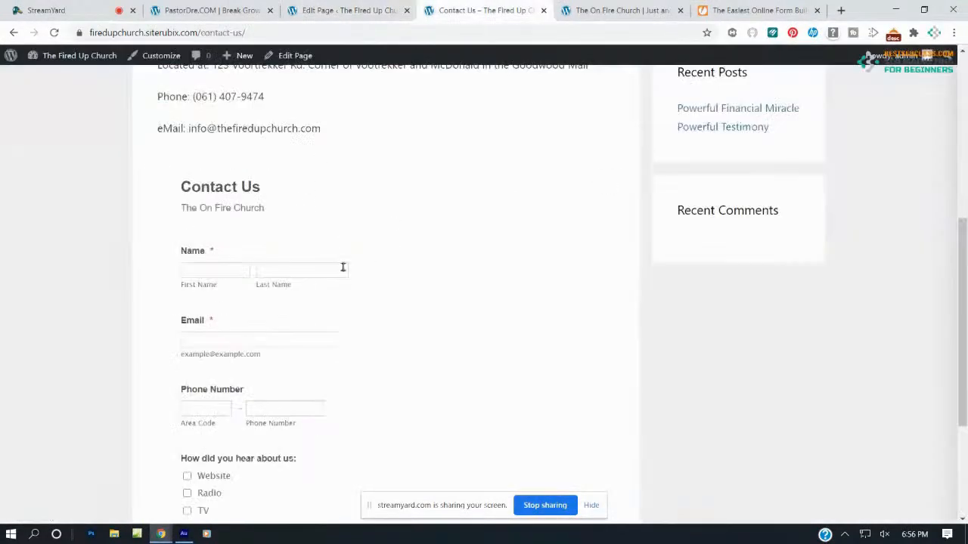
{"action": "scroll", "coordinate": [341, 273], "scroll_direction": "down", "scroll_amount": 3}
{"action": "scroll", "coordinate": [340, 273], "scroll_direction": "up", "scroll_amount": 3}
{"action": "scroll", "coordinate": [341, 272], "scroll_direction": "down", "scroll_amount": 1}
{"action": "scroll", "coordinate": [340, 272], "scroll_direction": "up", "scroll_amount": 1}
Review the JotForm Publish > Embed script, then return to the page editor
{"action": "left_click", "coordinate": [732, 8]}
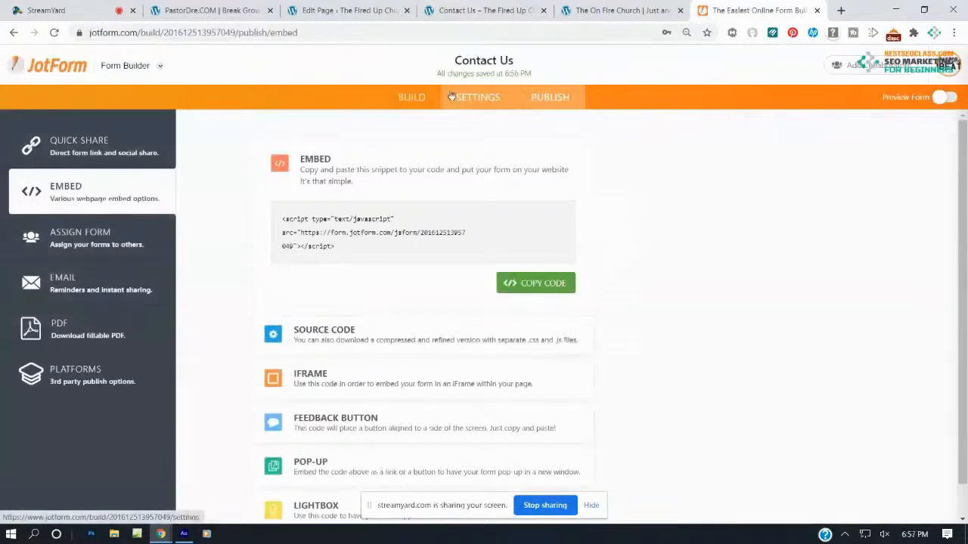
{"action": "left_click", "coordinate": [417, 97]}
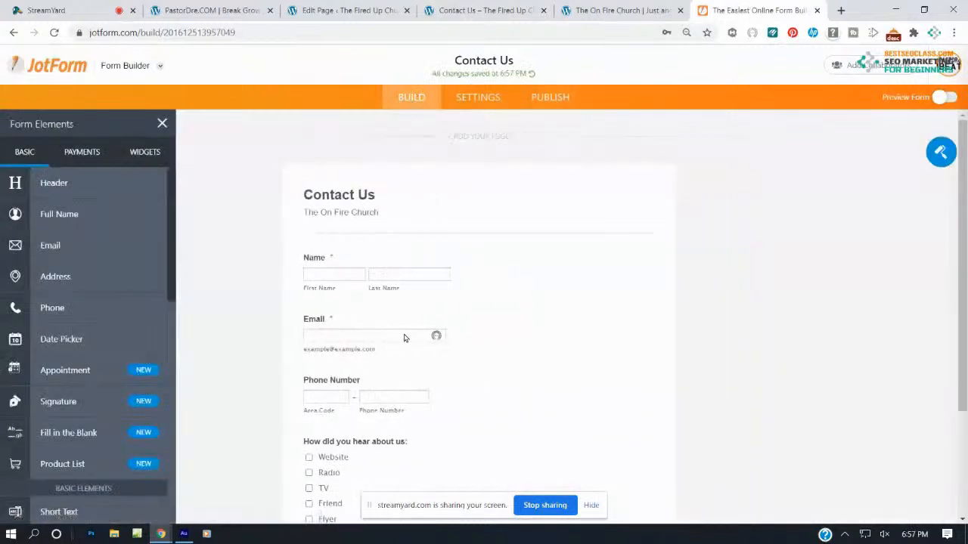
{"action": "left_click", "coordinate": [552, 100]}
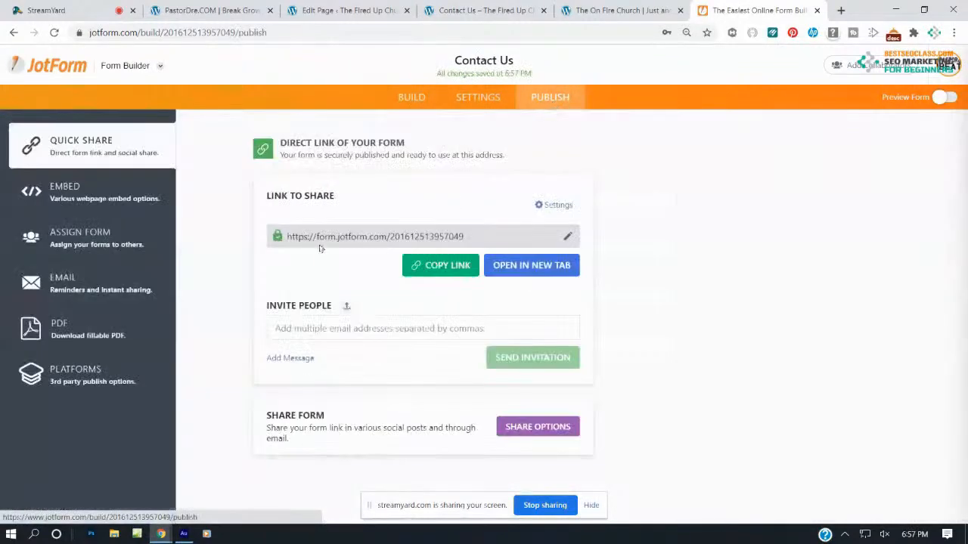
{"action": "left_click", "coordinate": [75, 192]}
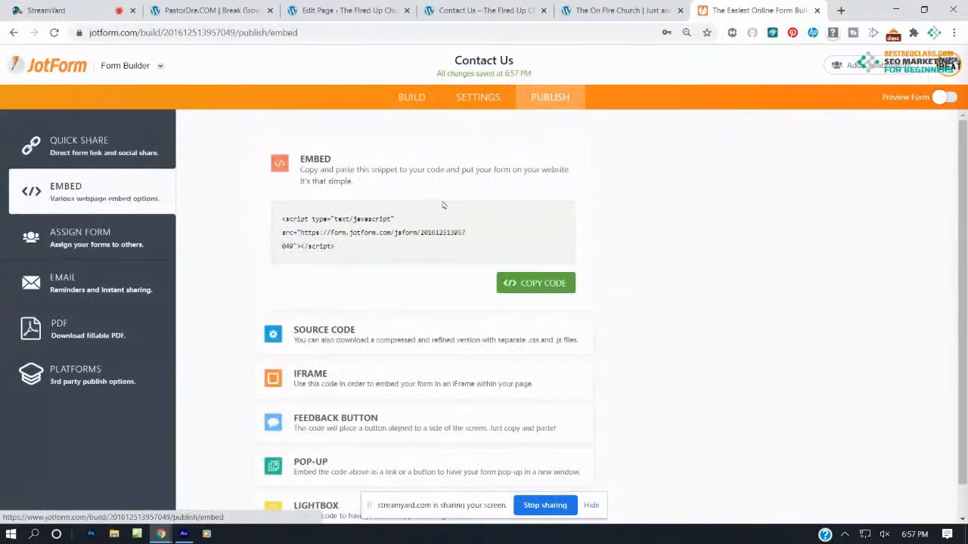
{"action": "left_click", "coordinate": [364, 7]}
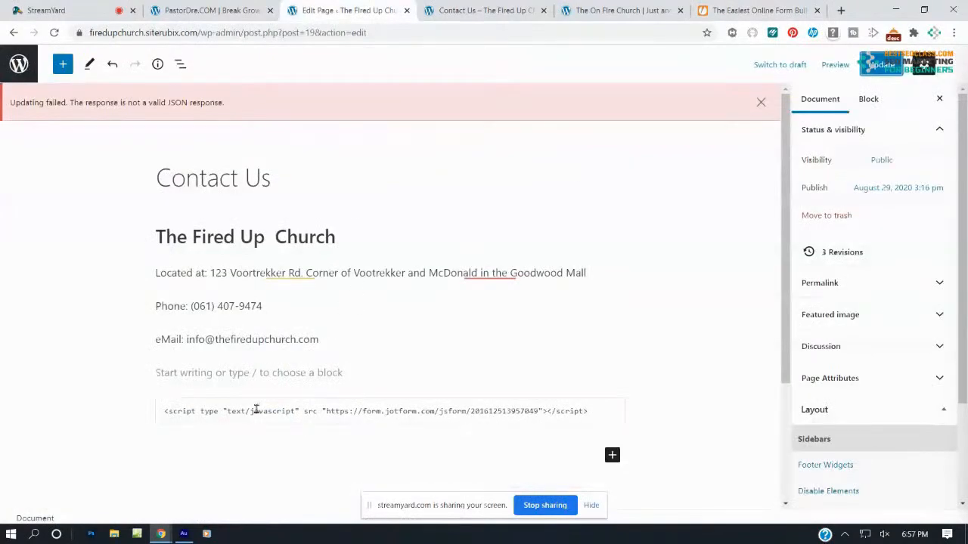
Move the JotForm Custom HTML block up three places, above the address line
{"action": "left_click", "coordinate": [484, 9]}
{"action": "scroll", "coordinate": [198, 228], "scroll_direction": "down", "scroll_amount": 3}
{"action": "scroll", "coordinate": [197, 232], "scroll_direction": "up", "scroll_amount": 3}
{"action": "scroll", "coordinate": [227, 264], "scroll_direction": "up", "scroll_amount": 3}
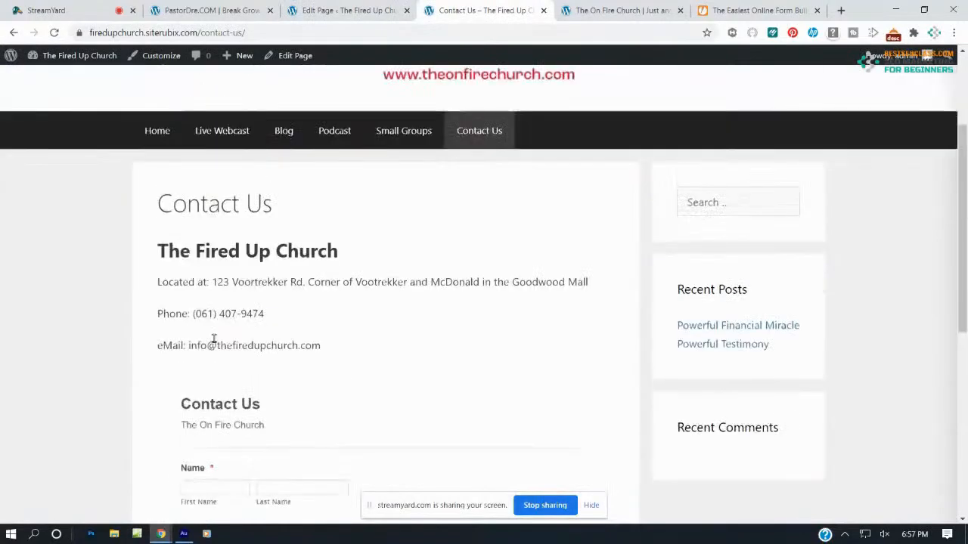
{"action": "left_click", "coordinate": [344, 10]}
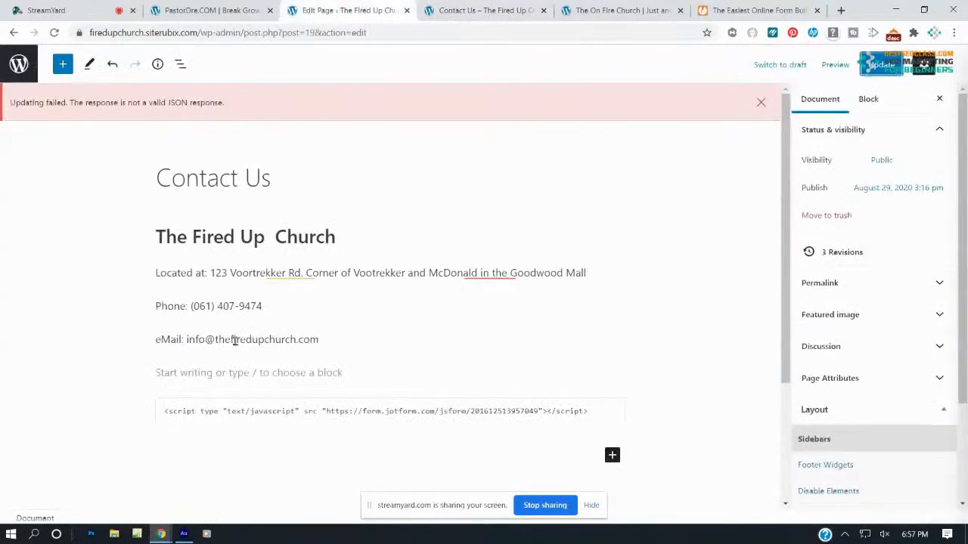
{"action": "left_click", "coordinate": [219, 409]}
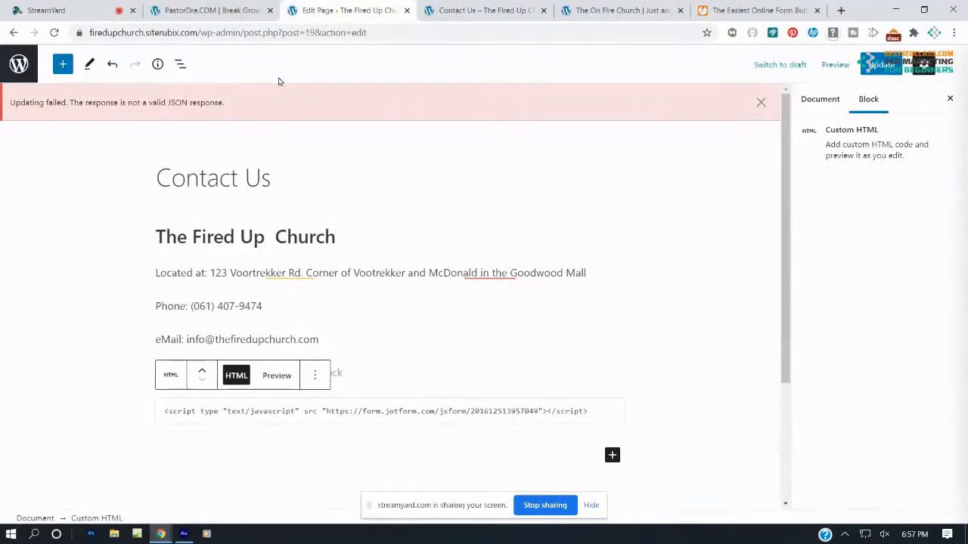
{"action": "left_click", "coordinate": [202, 372]}
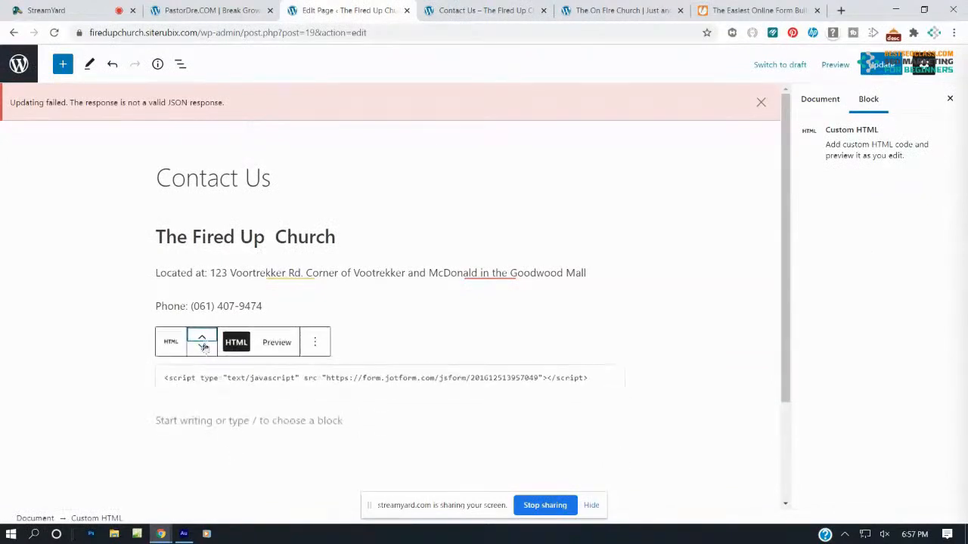
{"action": "left_click", "coordinate": [202, 338]}
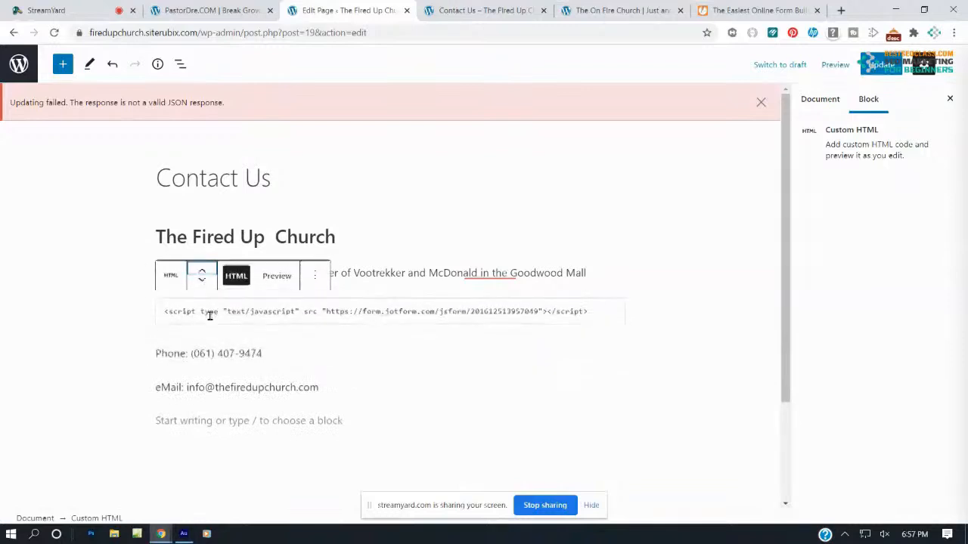
{"action": "left_click", "coordinate": [207, 269]}
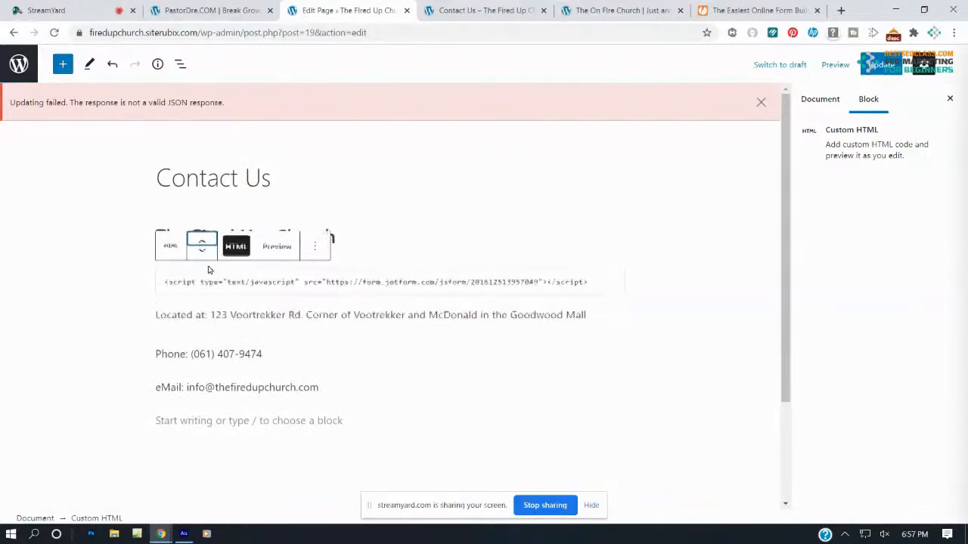
Update the page and reload the live Contact Us page to confirm the form's position
{"action": "left_click", "coordinate": [881, 66]}
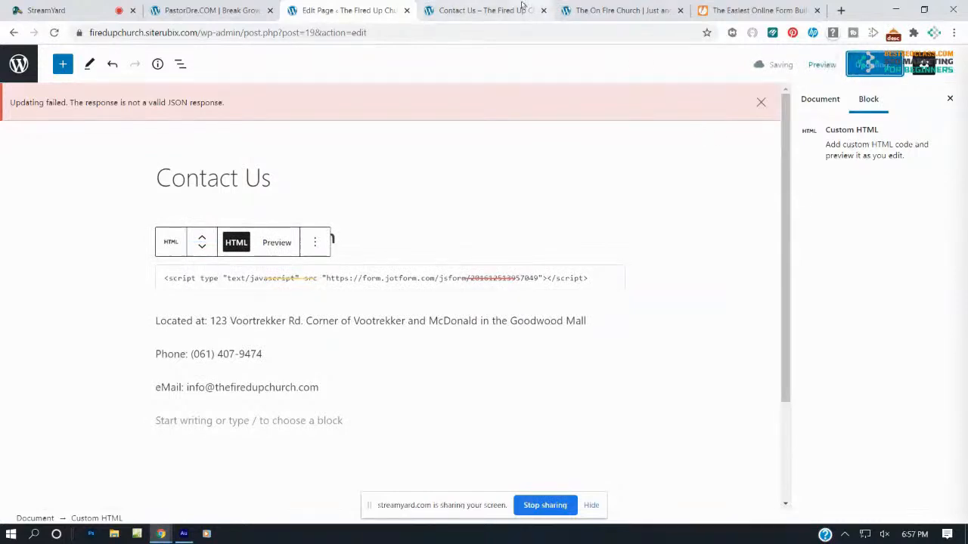
{"action": "left_click", "coordinate": [488, 10]}
{"action": "left_click", "coordinate": [54, 33]}
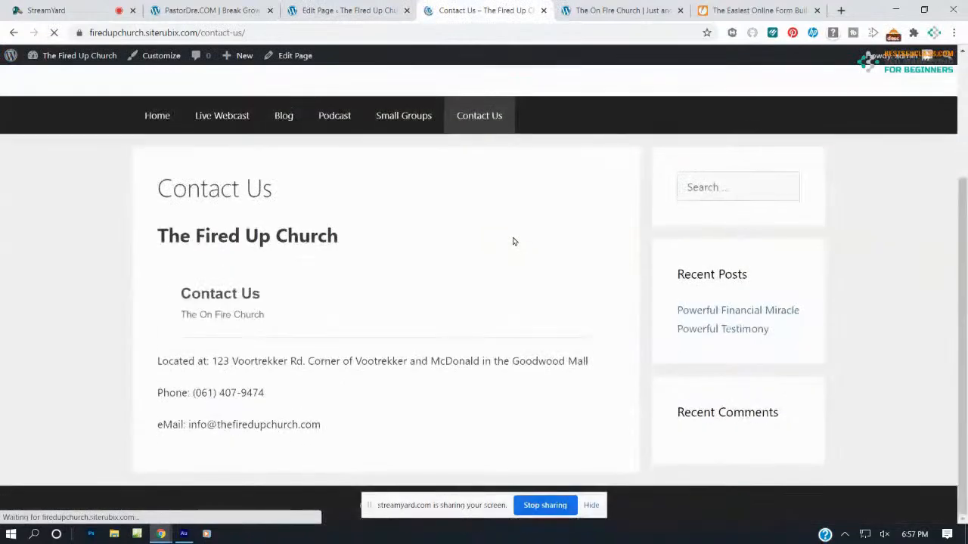
{"action": "scroll", "coordinate": [519, 275], "scroll_direction": "down", "scroll_amount": 5}
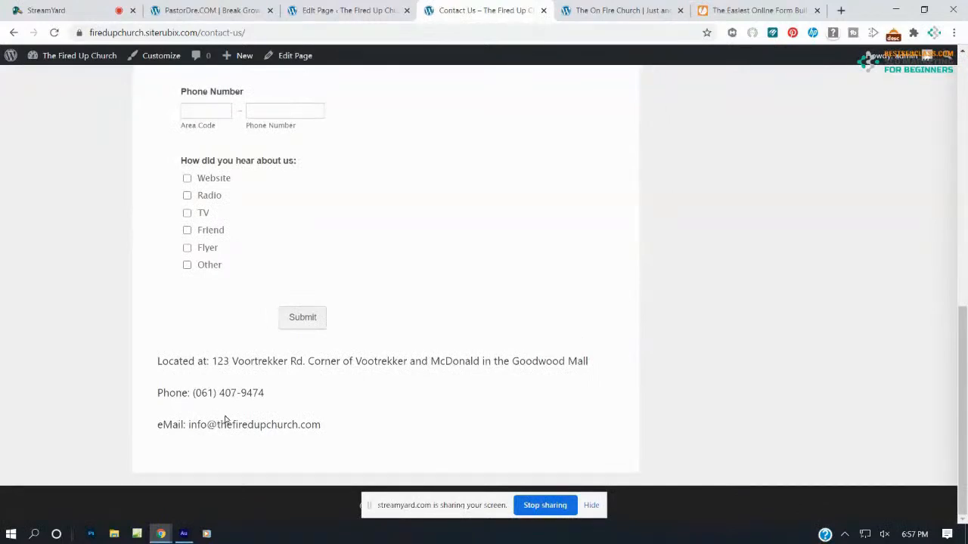
{"action": "scroll", "coordinate": [270, 353], "scroll_direction": "up", "scroll_amount": 10}
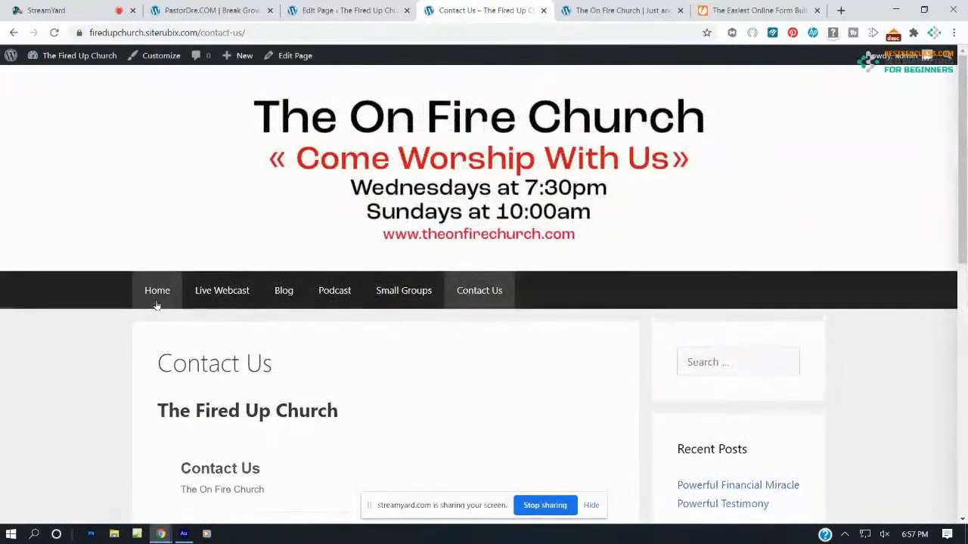
{"action": "left_click", "coordinate": [159, 306]}
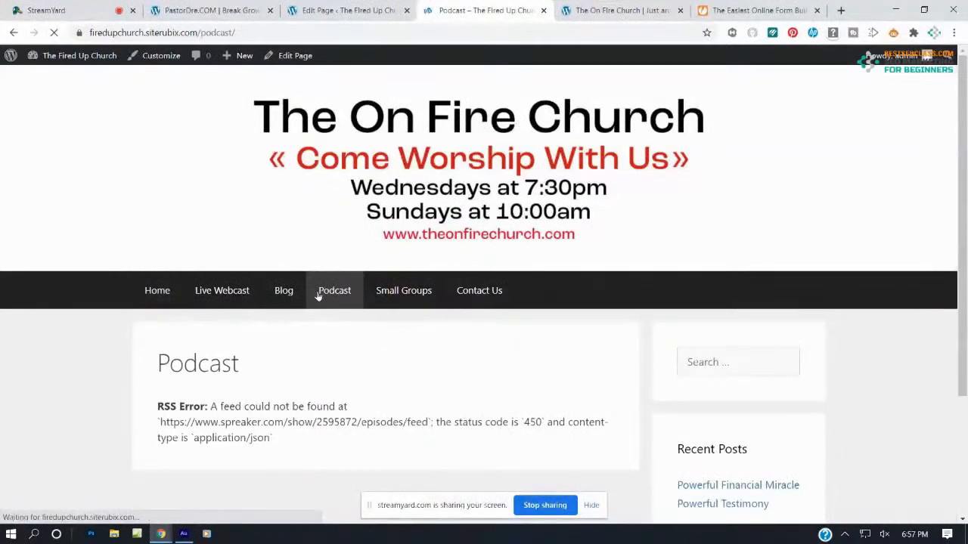
{"action": "left_click", "coordinate": [408, 299]}
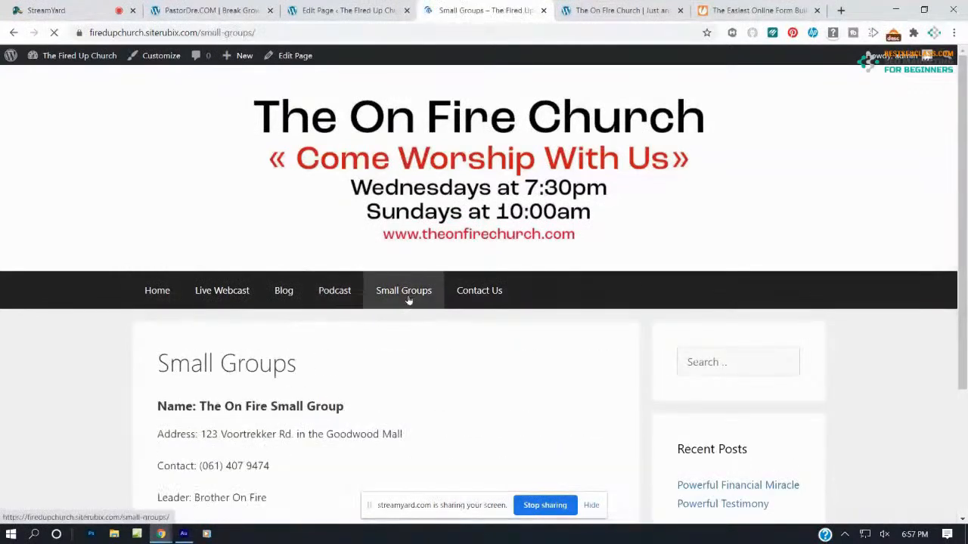
{"action": "left_click", "coordinate": [492, 305]}
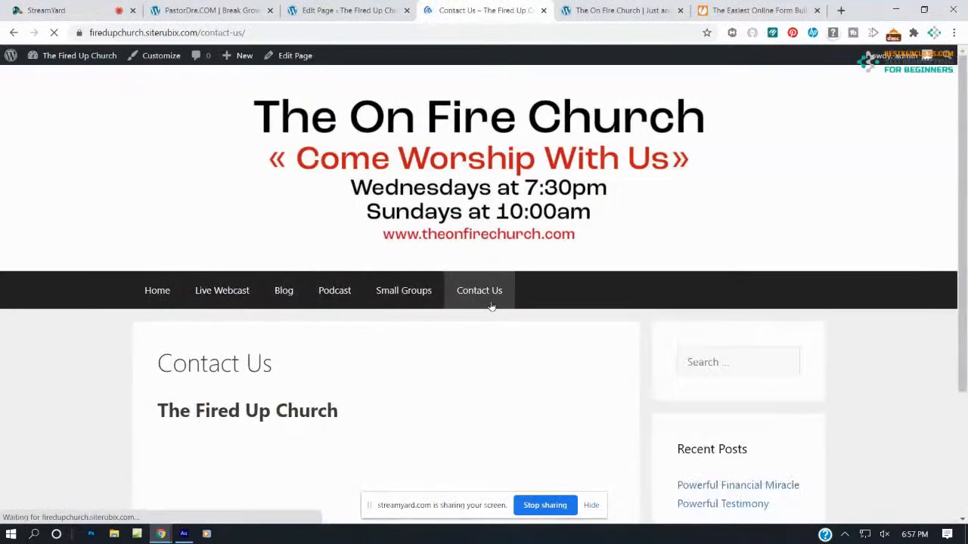
{"action": "scroll", "coordinate": [331, 300], "scroll_direction": "down", "scroll_amount": 2}
{"action": "scroll", "coordinate": [330, 299], "scroll_direction": "down", "scroll_amount": 6}
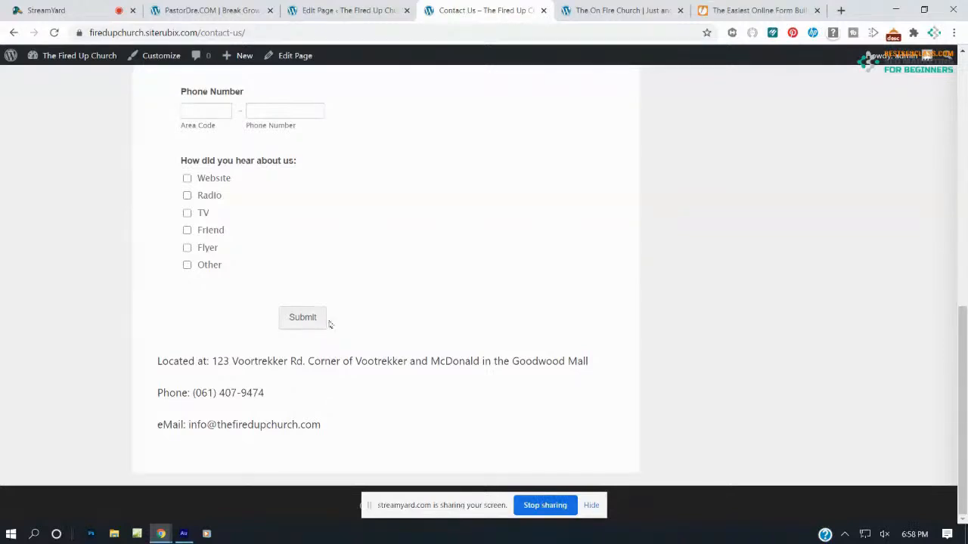
In StreamYard, switch the broadcast to the single-person layout with the camera large
{"action": "left_click", "coordinate": [92, 11]}
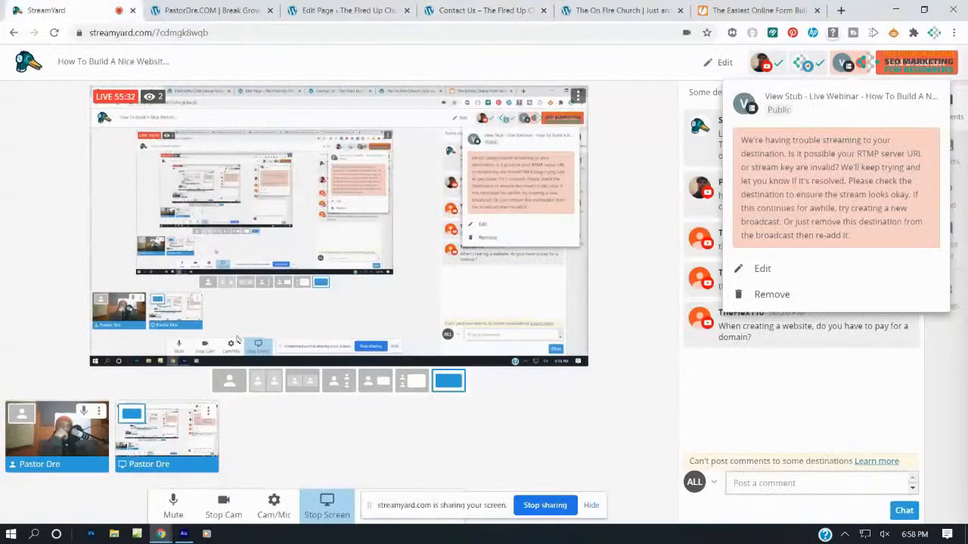
{"action": "left_click", "coordinate": [376, 381]}
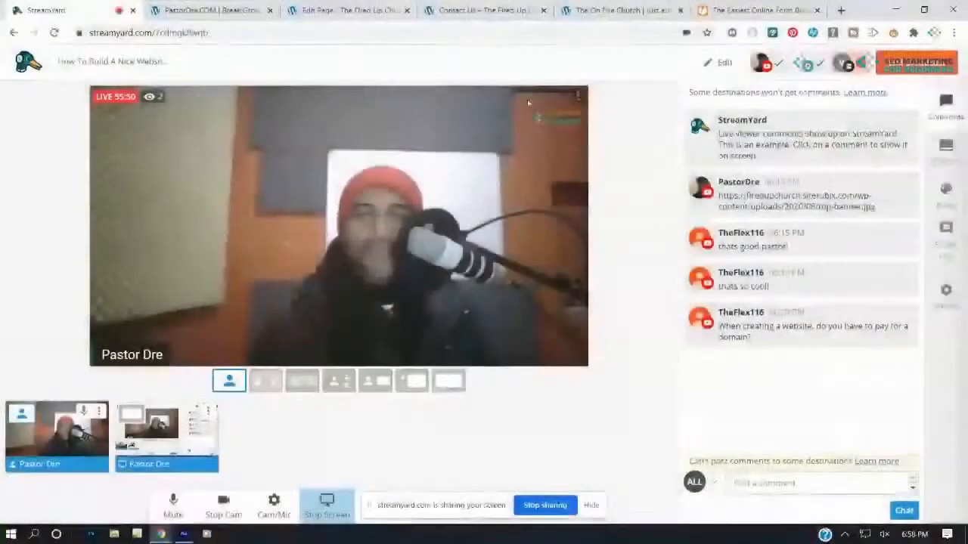
Browse The On Fire Church website in its tab for reference
{"action": "left_click", "coordinate": [594, 7]}
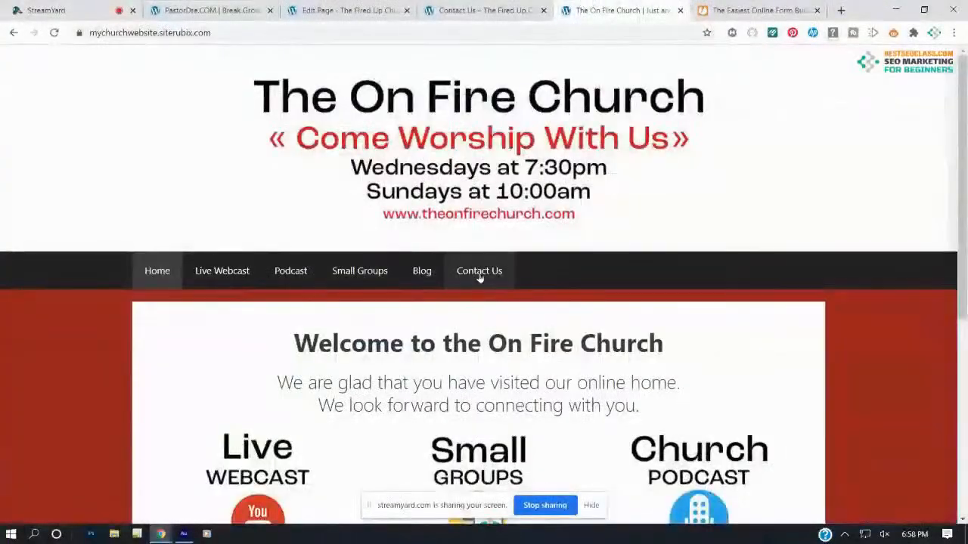
{"action": "scroll", "coordinate": [492, 267], "scroll_direction": "down", "scroll_amount": 2}
{"action": "scroll", "coordinate": [555, 355], "scroll_direction": "down", "scroll_amount": 3}
{"action": "scroll", "coordinate": [556, 315], "scroll_direction": "up", "scroll_amount": 4}
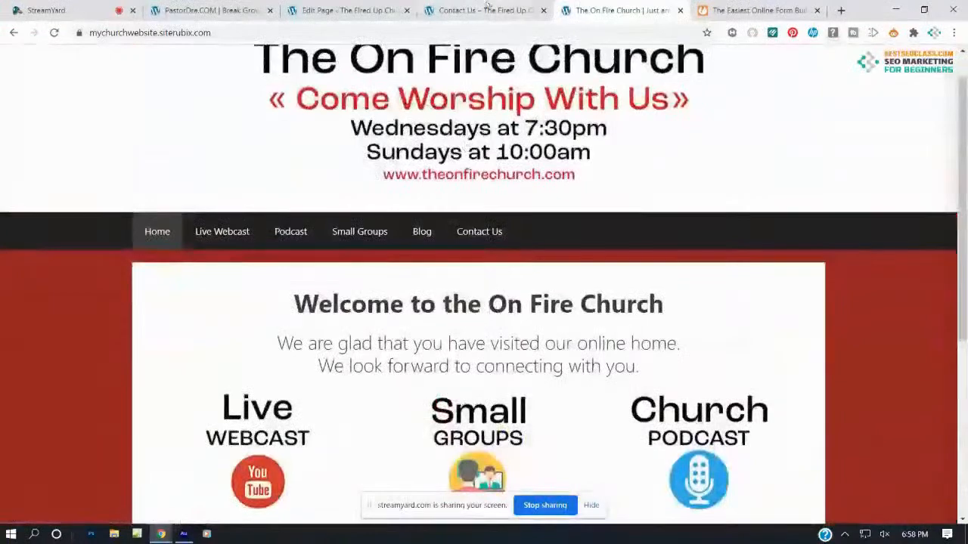
From the live Contact Us page, go to the Fired Up Church home page and review its welcome section
{"action": "left_click", "coordinate": [491, 7]}
{"action": "scroll", "coordinate": [180, 216], "scroll_direction": "up", "scroll_amount": 10}
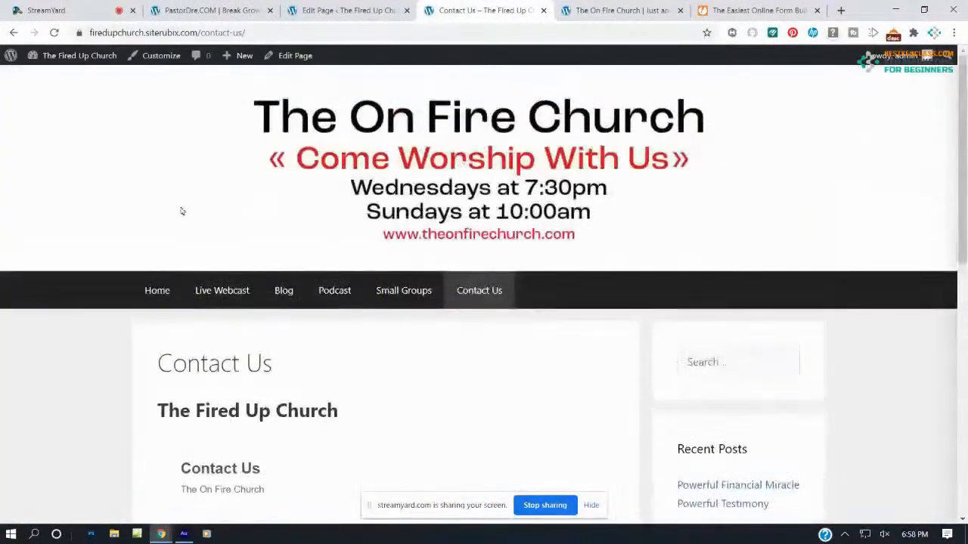
{"action": "left_click", "coordinate": [170, 296]}
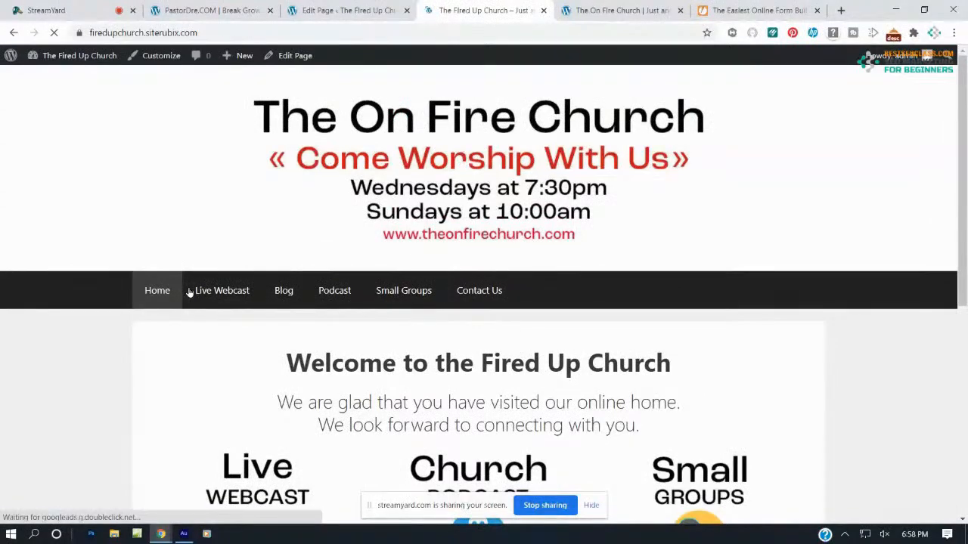
{"action": "scroll", "coordinate": [351, 240], "scroll_direction": "down", "scroll_amount": 5}
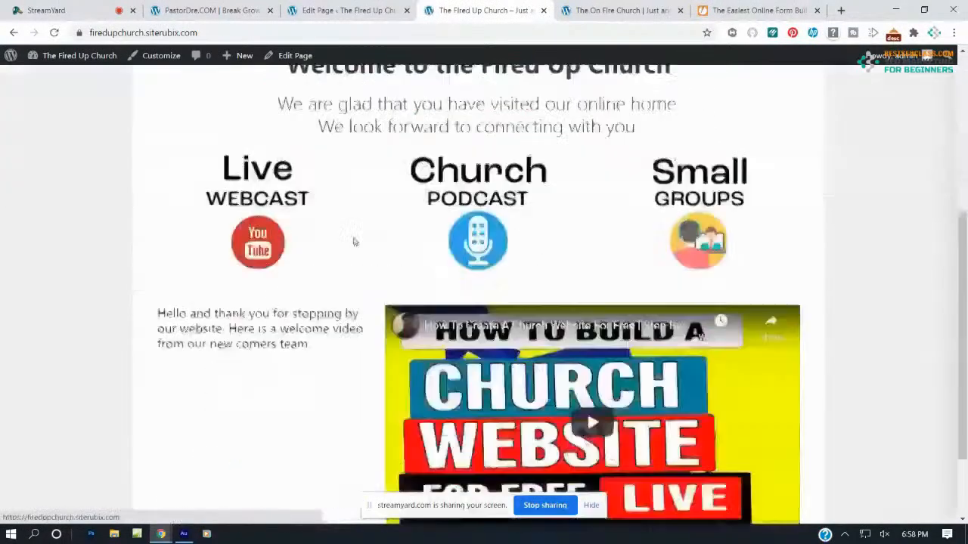
{"action": "scroll", "coordinate": [351, 239], "scroll_direction": "up", "scroll_amount": 5}
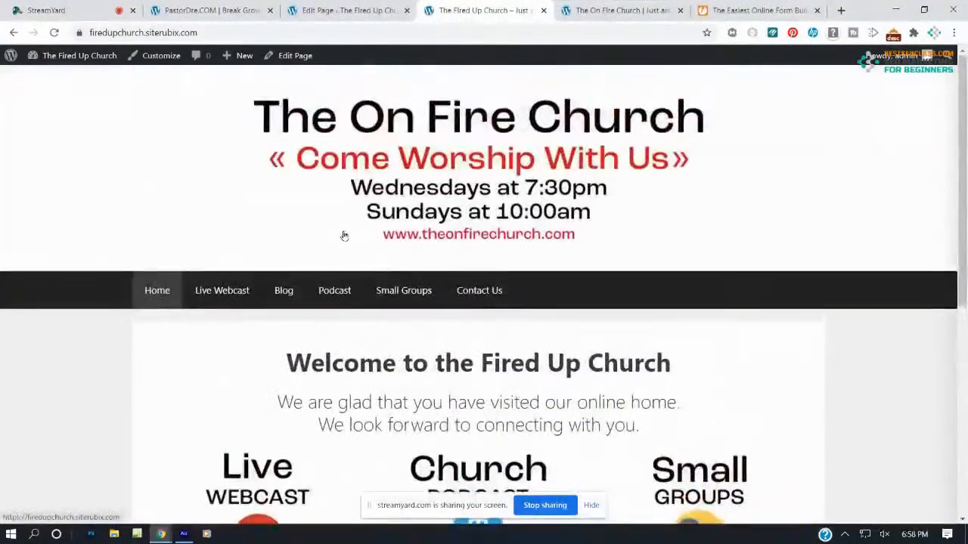